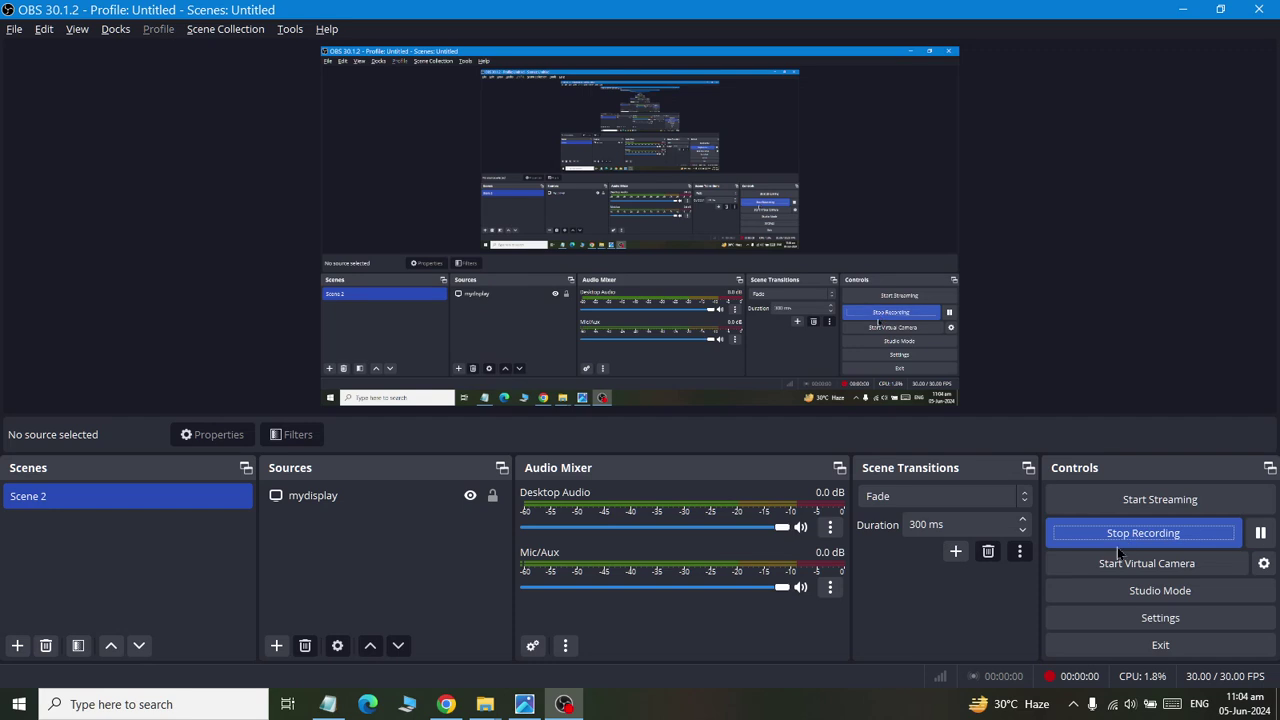
Launch Microsoft Word with the winword command from the Run box.
{"action": "key", "text": "super+r"}
{"action": "type", "text": "winword"}
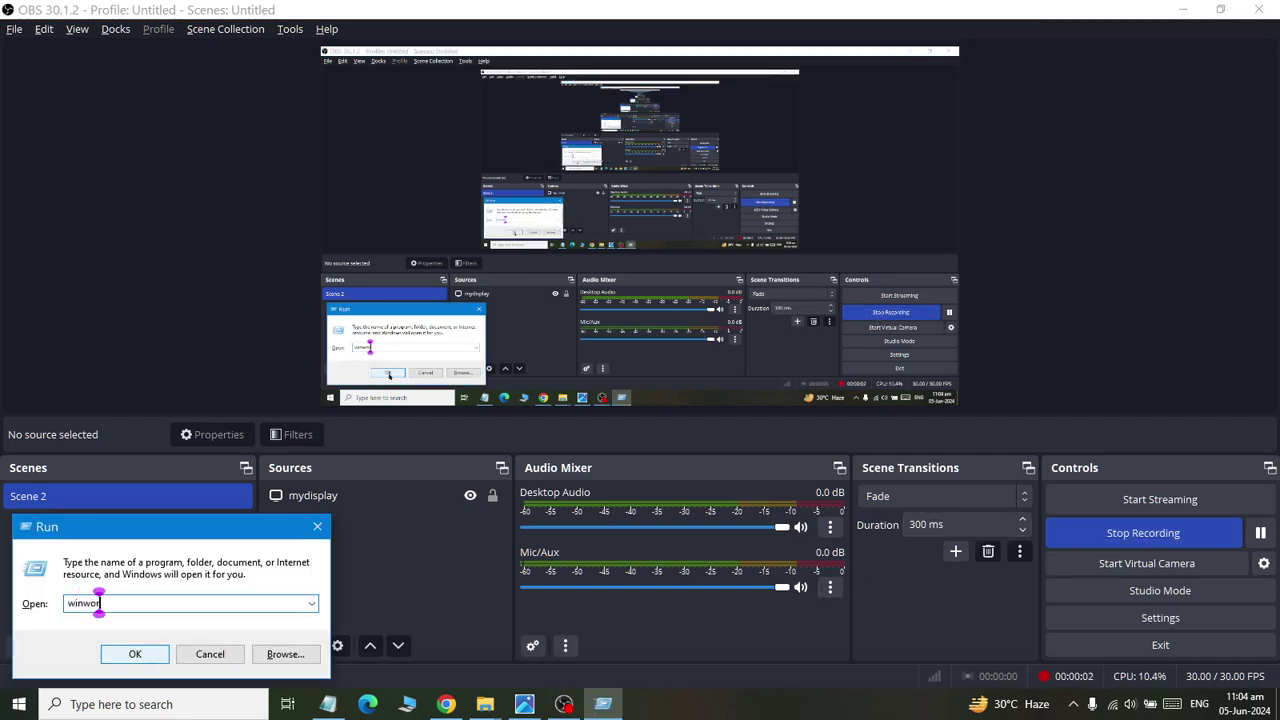
{"action": "key", "text": "Return"}
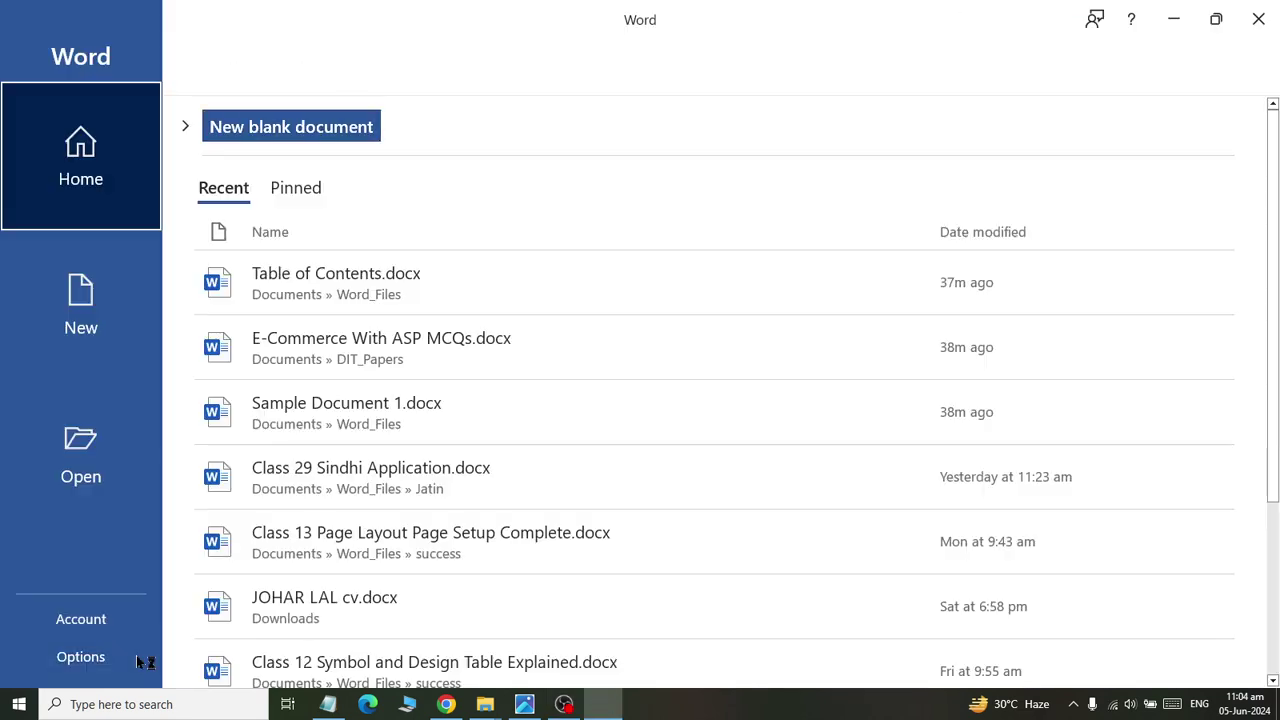
Create a document from the Apothecary newsletter template and delete all its body content.
{"action": "left_click", "coordinate": [40, 314]}
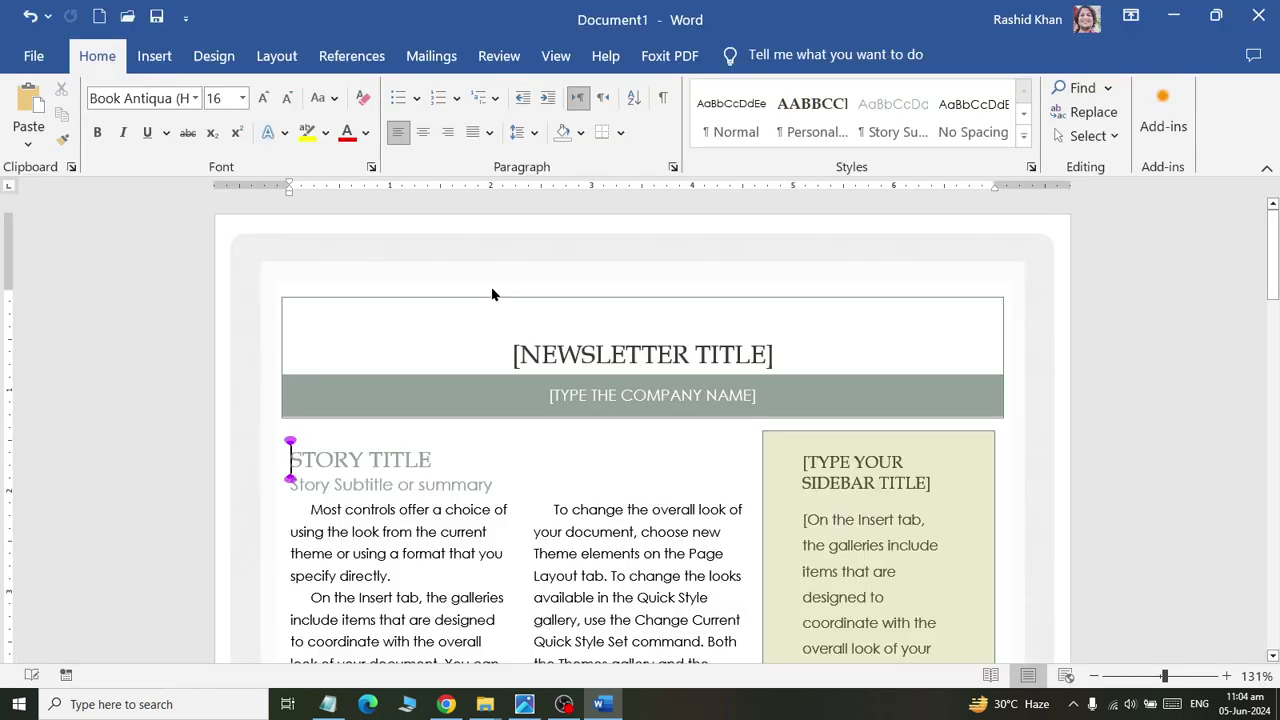
{"action": "key", "text": "ctrl+a"}
{"action": "key", "text": "Delete"}
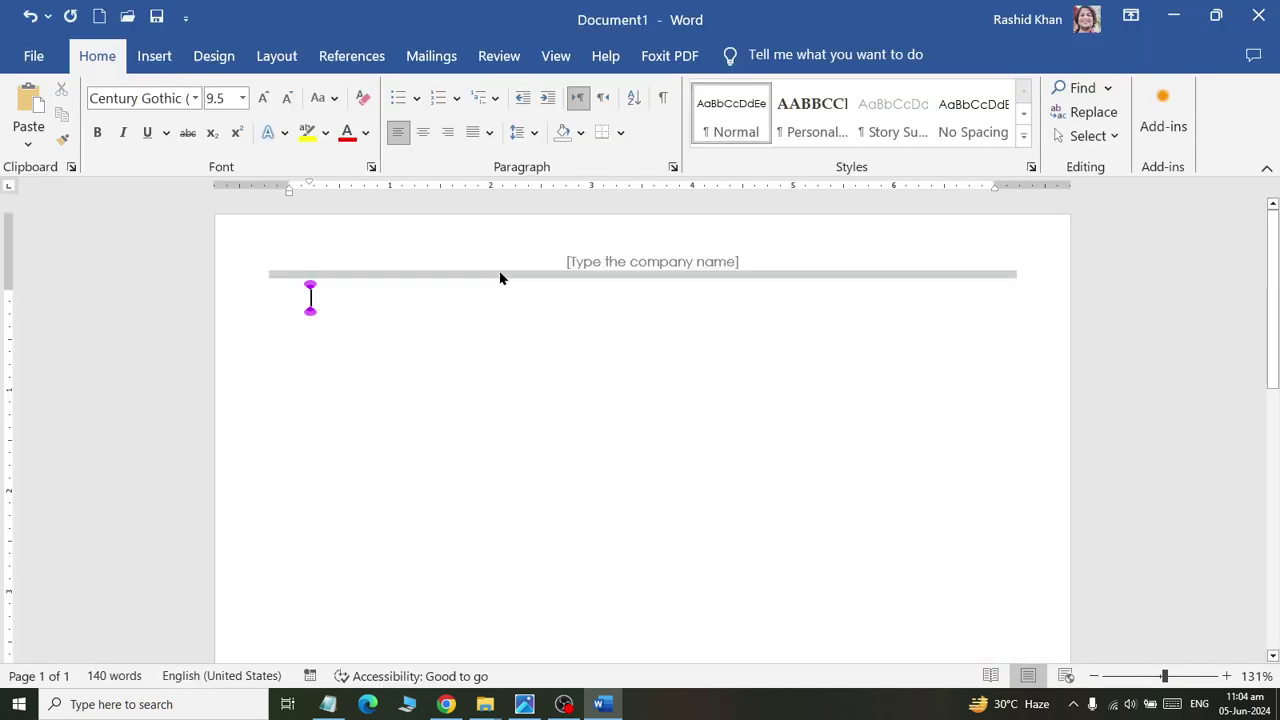
Remove the header's company name text box and grey line, then return to the body.
{"action": "double_click", "coordinate": [500, 278]}
{"action": "left_click", "coordinate": [478, 316]}
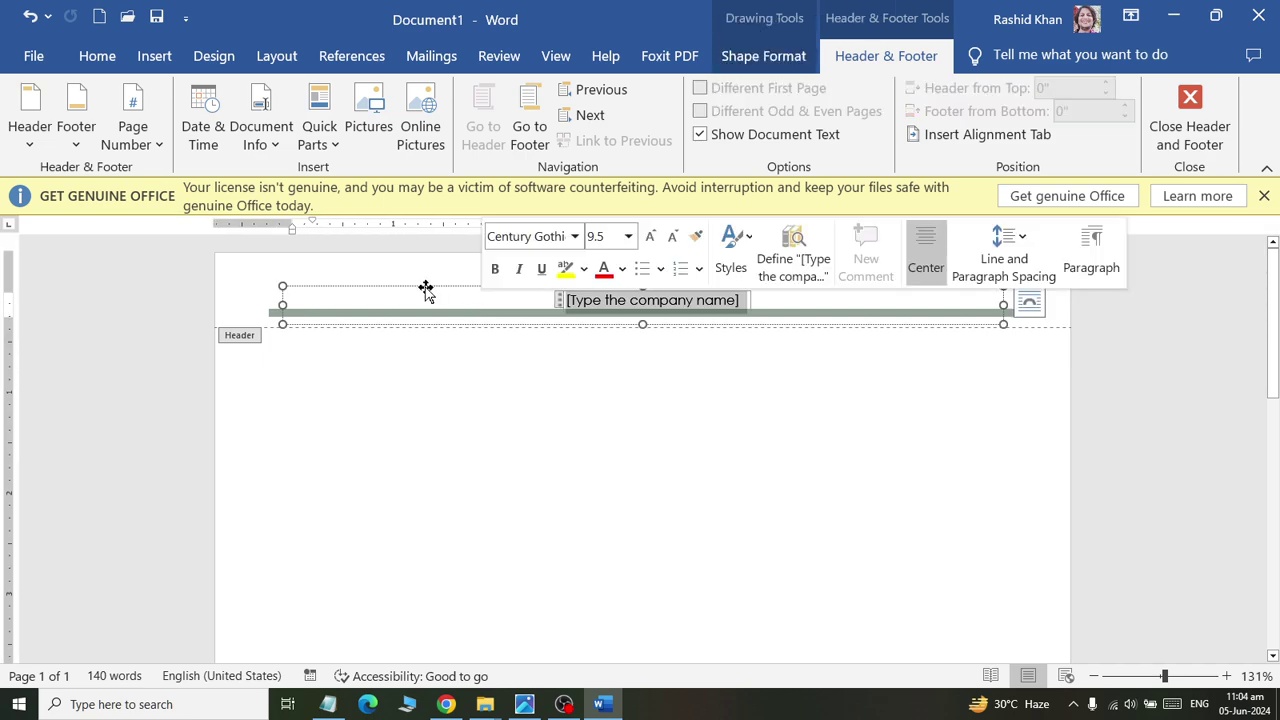
{"action": "key", "text": "Delete"}
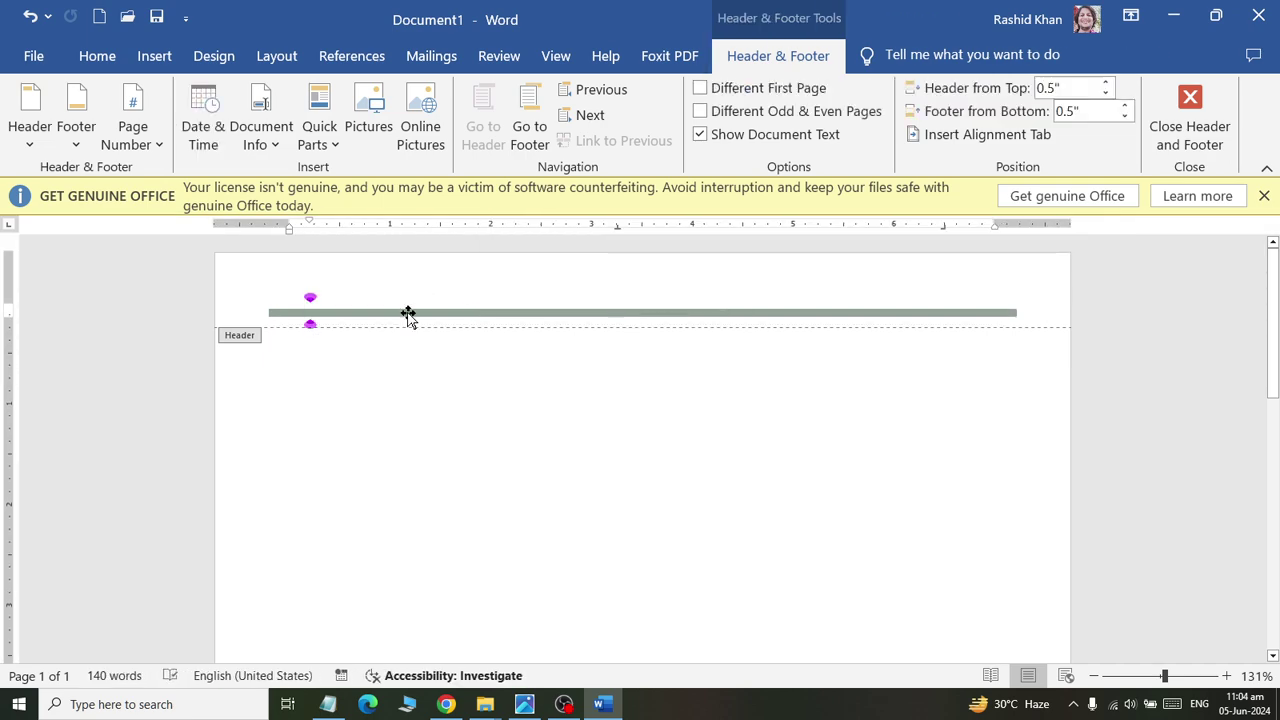
{"action": "left_click", "coordinate": [408, 316]}
{"action": "key", "text": "Delete"}
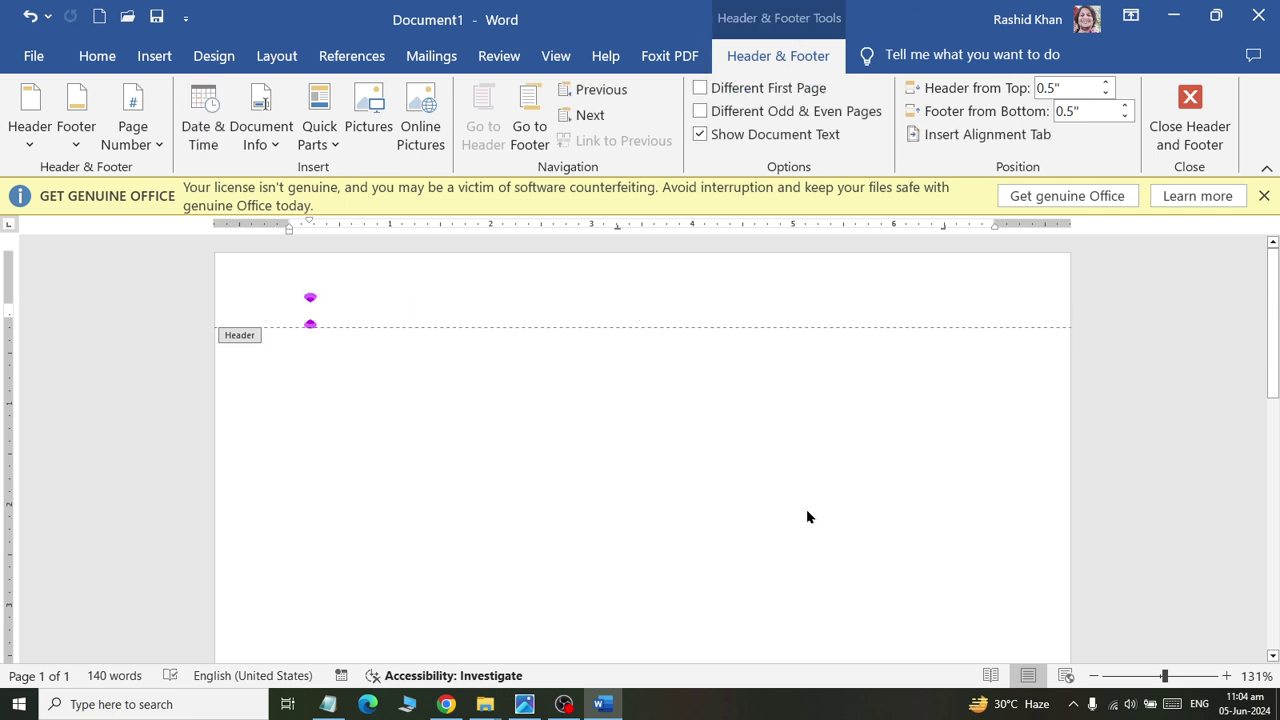
{"action": "key", "text": "Escape"}
Set right-to-left text in a larger MB Lateefi font and switch keyboard input to Persian.
{"action": "scroll", "coordinate": [640, 440], "scroll_direction": "up", "scroll_amount": 3}
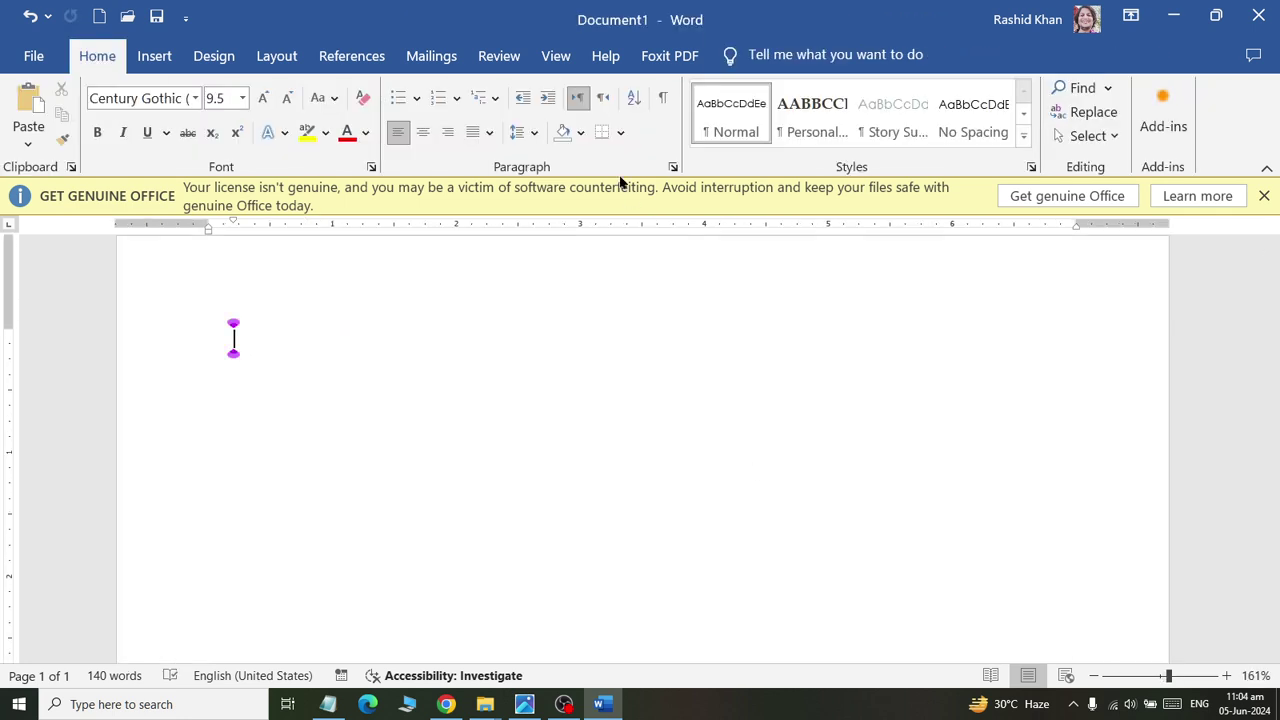
{"action": "left_click", "coordinate": [602, 97]}
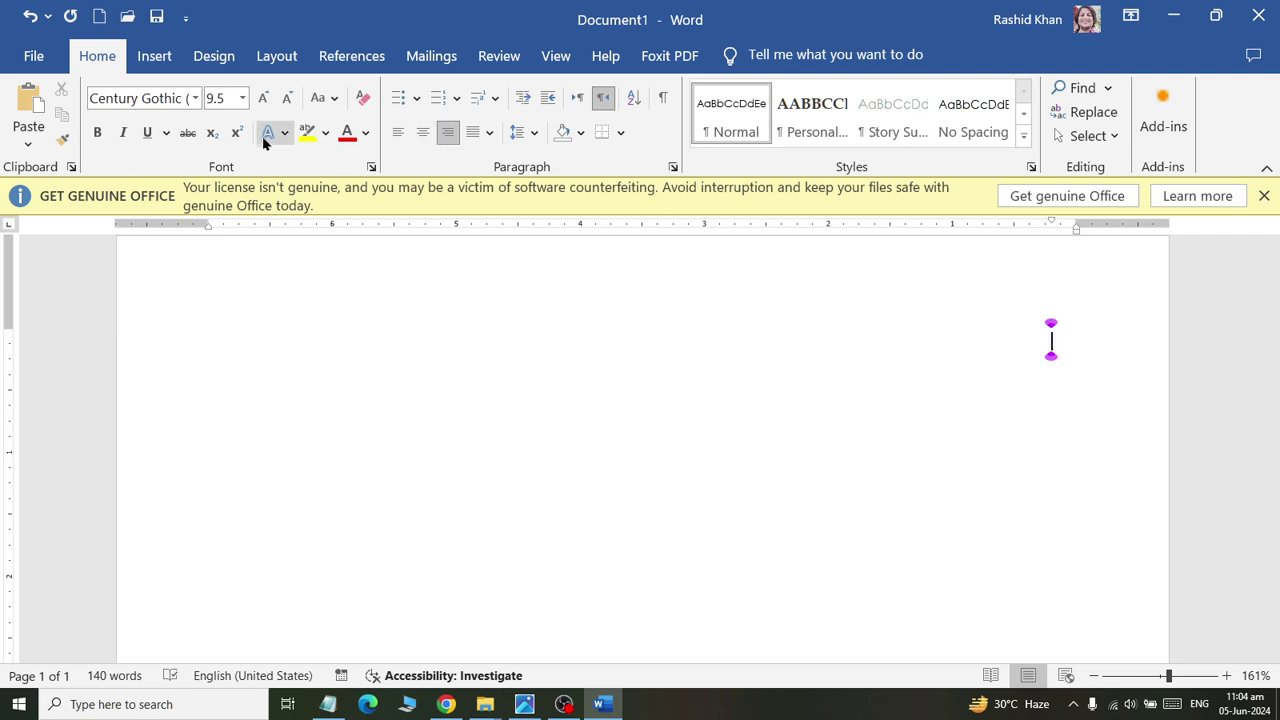
{"action": "left_click", "coordinate": [263, 98]}
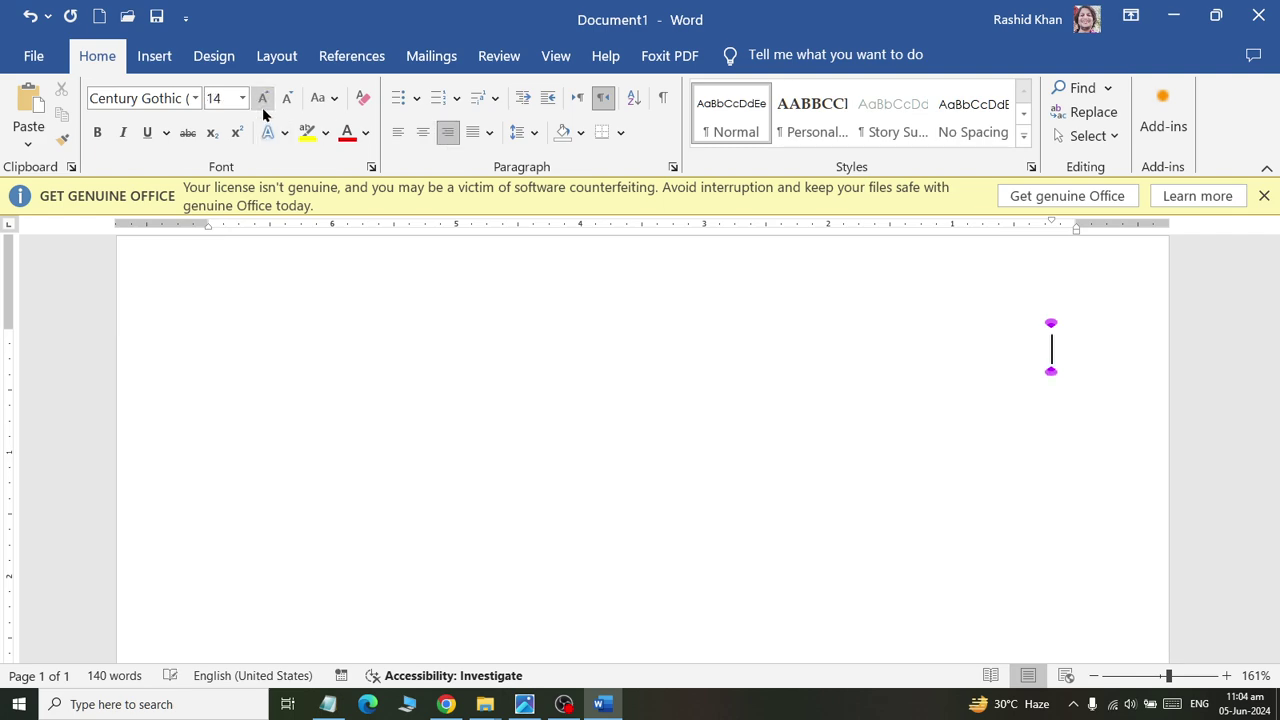
{"action": "left_click", "coordinate": [176, 100]}
{"action": "left_click", "coordinate": [194, 100]}
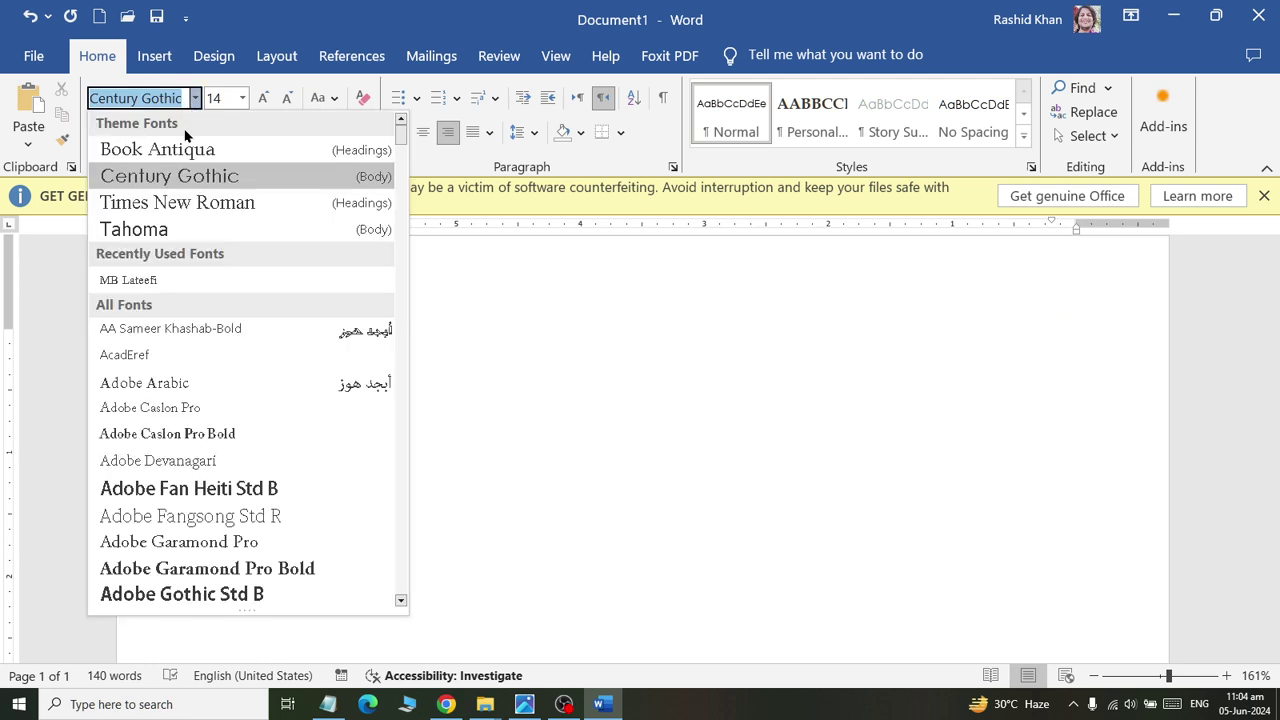
{"action": "left_click", "coordinate": [205, 282]}
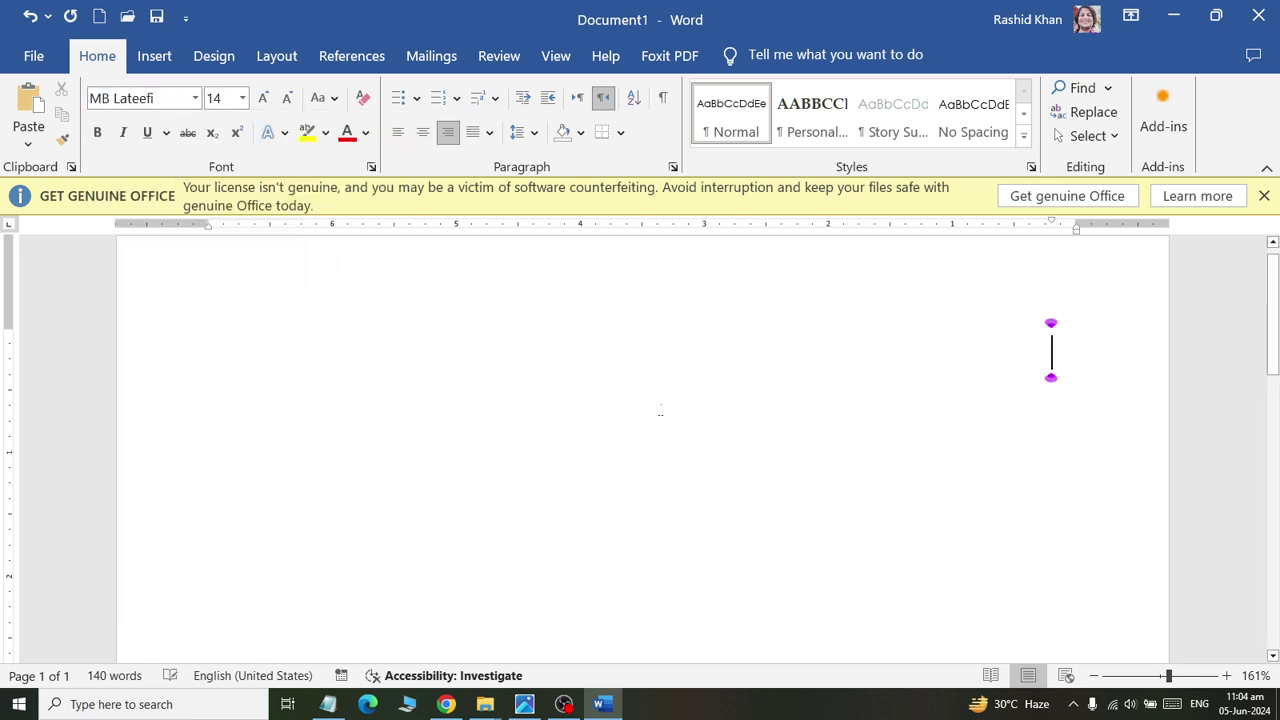
{"action": "left_click", "coordinate": [1197, 705]}
{"action": "left_click", "coordinate": [1011, 534]}
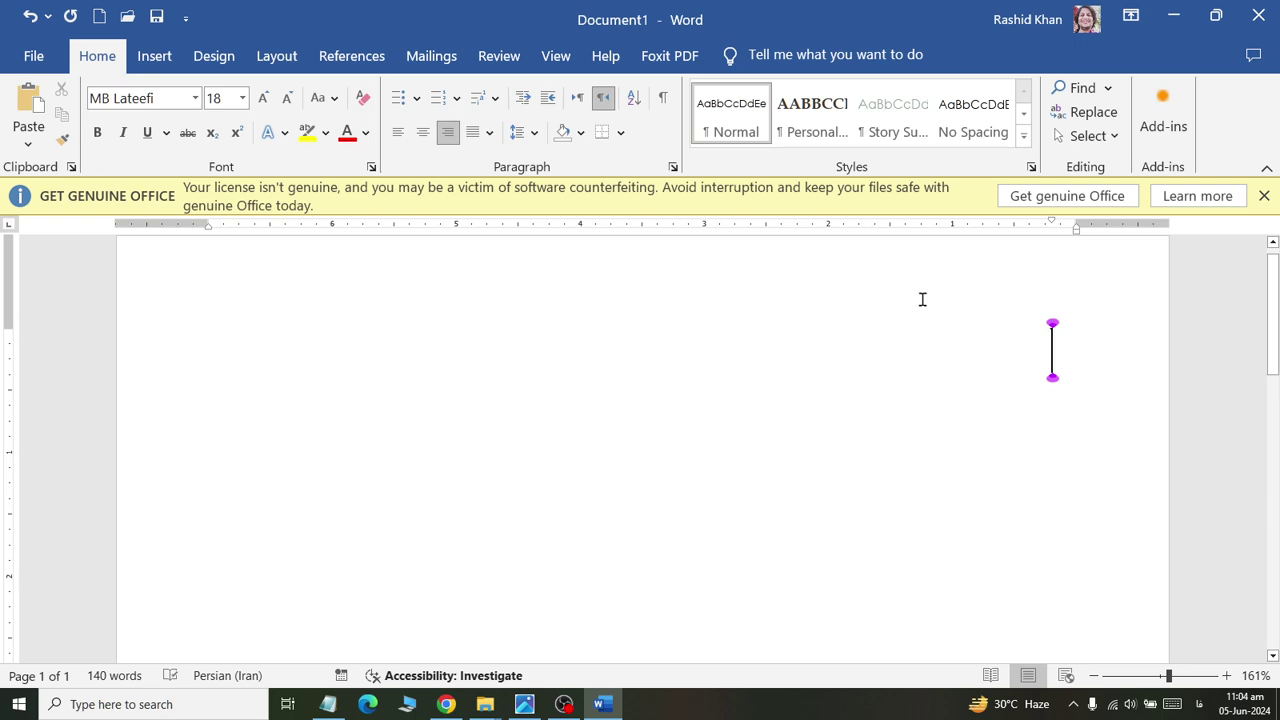
Type the Sindhi college name heading, correcting typos, ending with ٹیکنالوجي.
{"action": "type", "text": "نگص"}
{"action": "key", "text": "BackSpace"}
{"action": "key", "text": "BackSpace"}
{"action": "type", "text": "یص"}
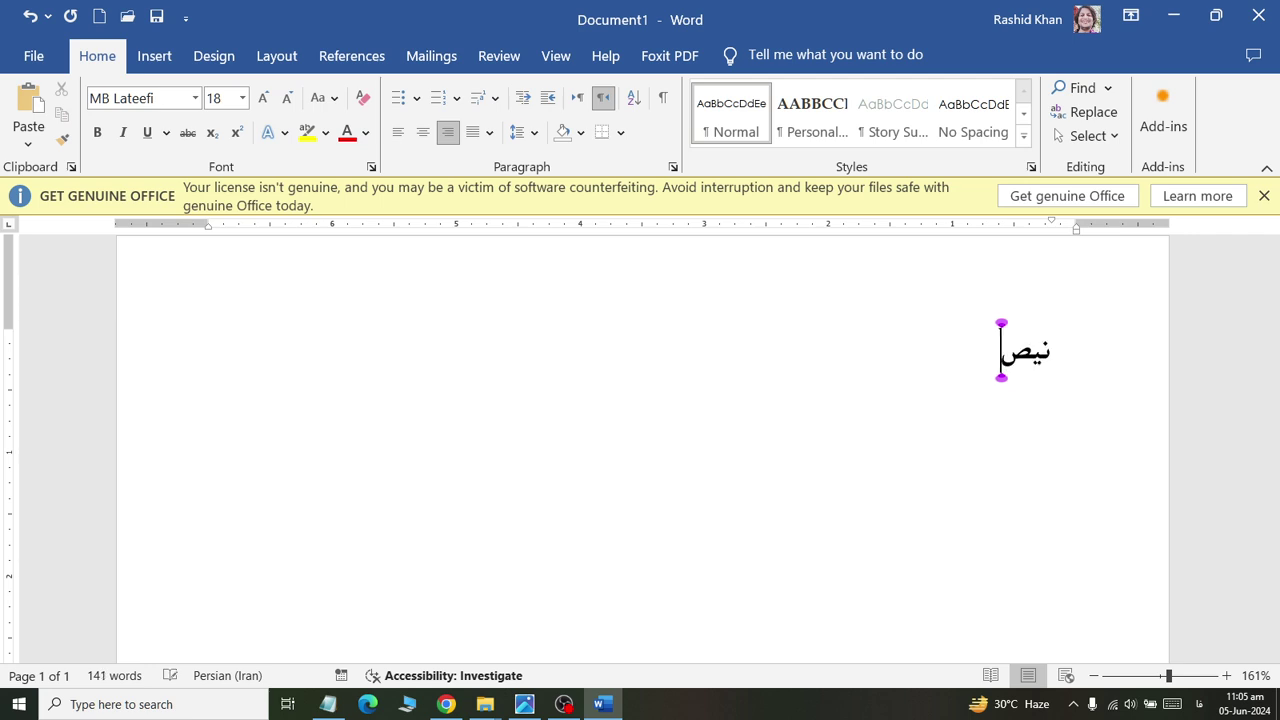
{"action": "key", "text": "BackSpace"}
{"action": "key", "text": "BackSpace"}
{"action": "type", "text": "یو ال"}
{"action": "type", "text": "حس"}
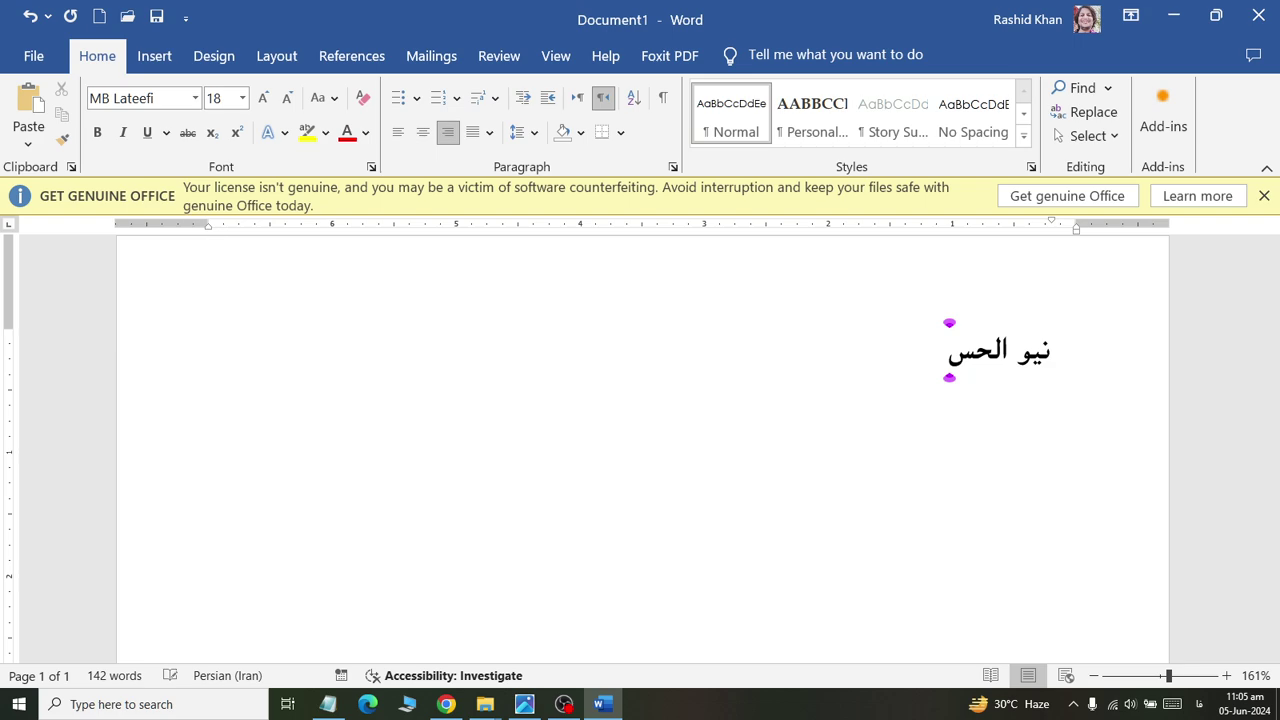
{"action": "type", "text": "ینگ"}
{"action": "key", "text": "BackSpace"}
{"action": "type", "text": "ی"}
{"action": "type", "text": " کل"}
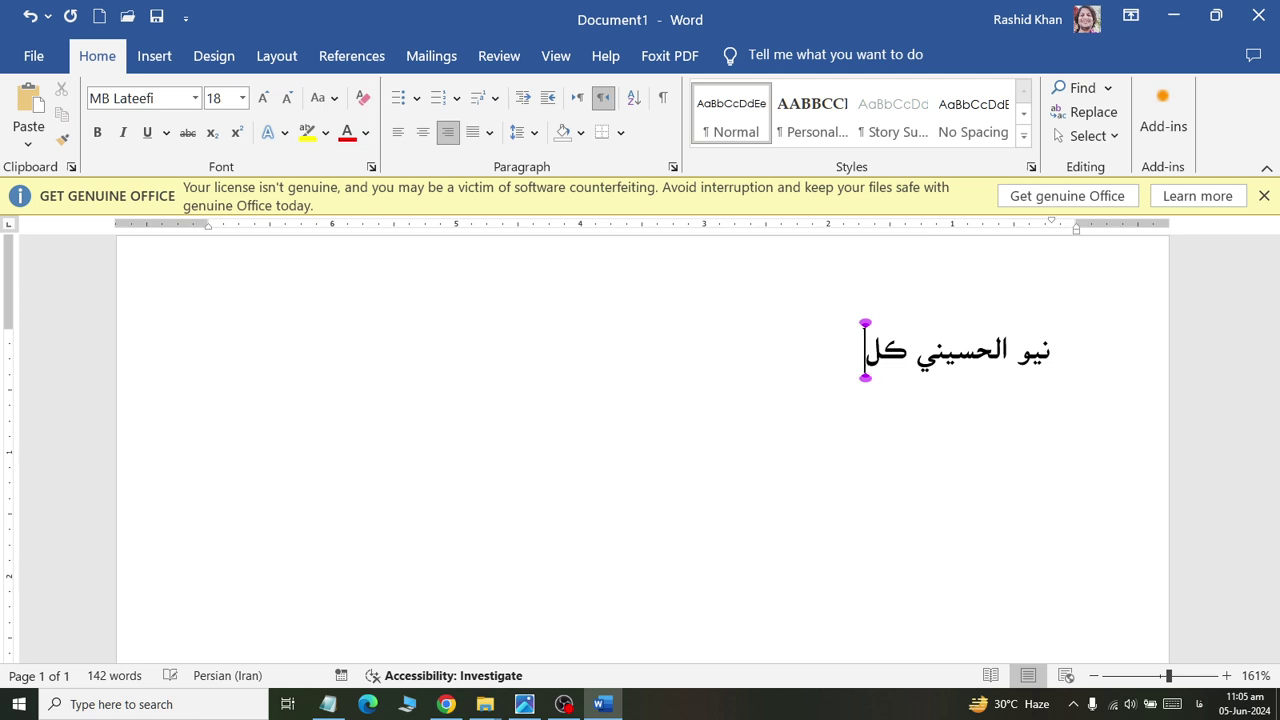
{"action": "type", "text": "اج"}
{"action": "key", "text": "BackSpace"}
{"action": "key", "text": "BackSpace"}
{"action": "type", "text": "لجا"}
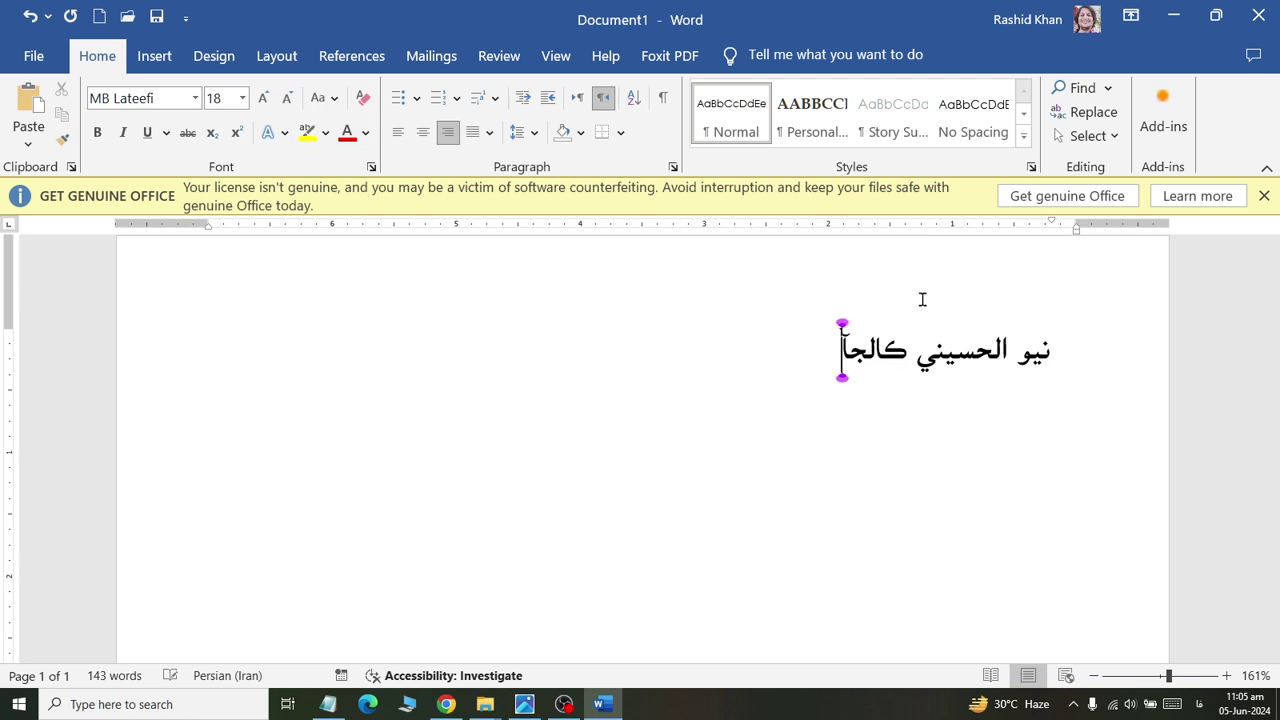
{"action": "key", "text": "BackSpace"}
{"action": "type", "text": "ج "}
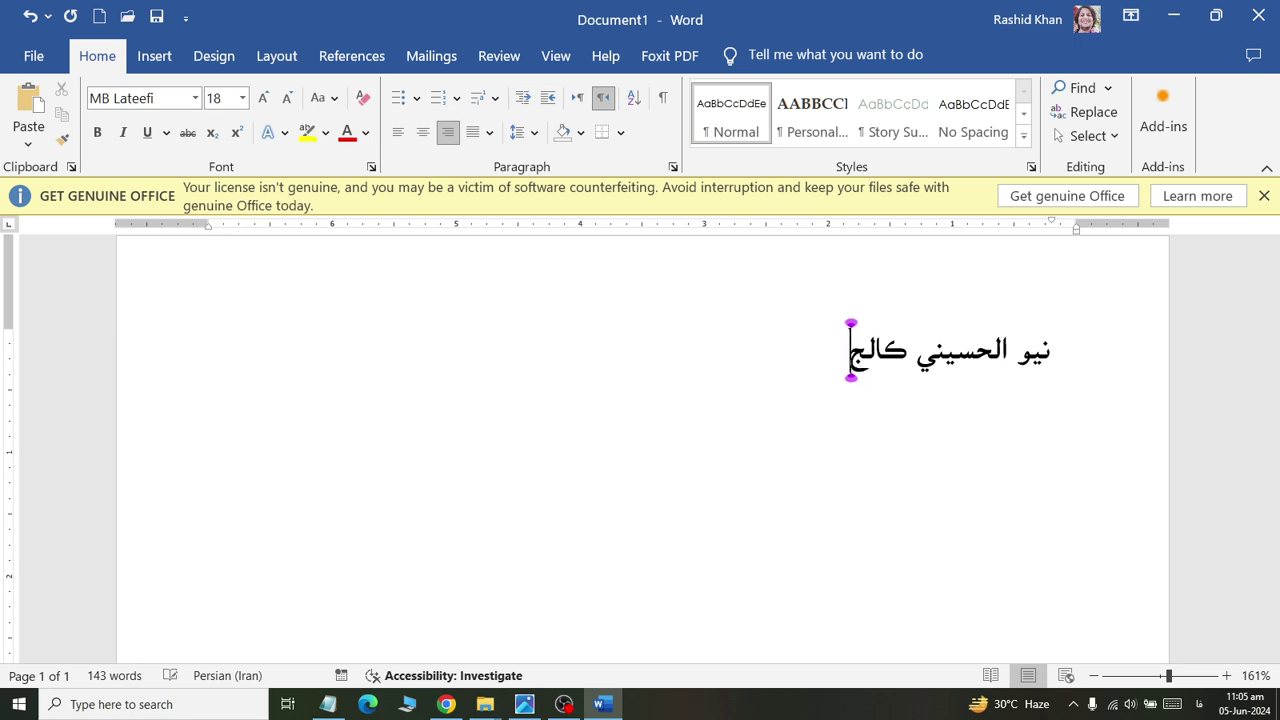
{"action": "type", "text": "آف"}
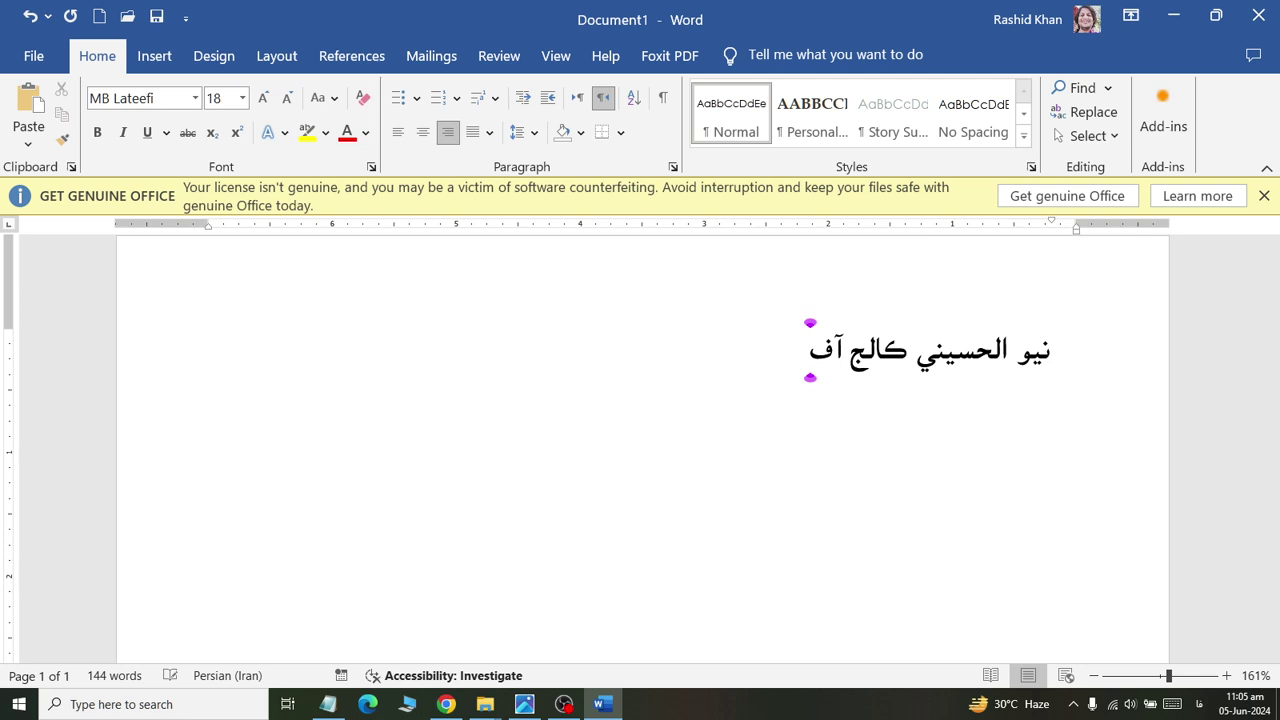
{"action": "type", "text": " کمپ"}
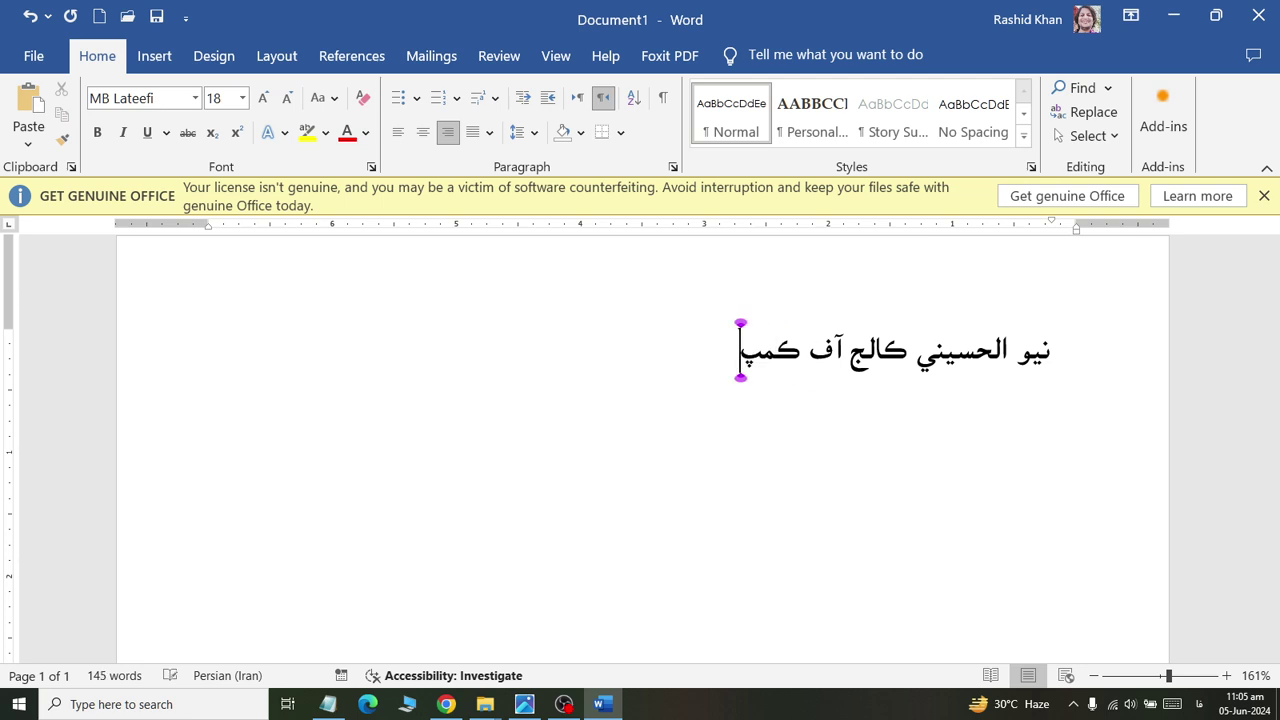
{"action": "type", "text": "یص"}
{"action": "key", "text": "BackSpace"}
{"action": "type", "text": "و"}
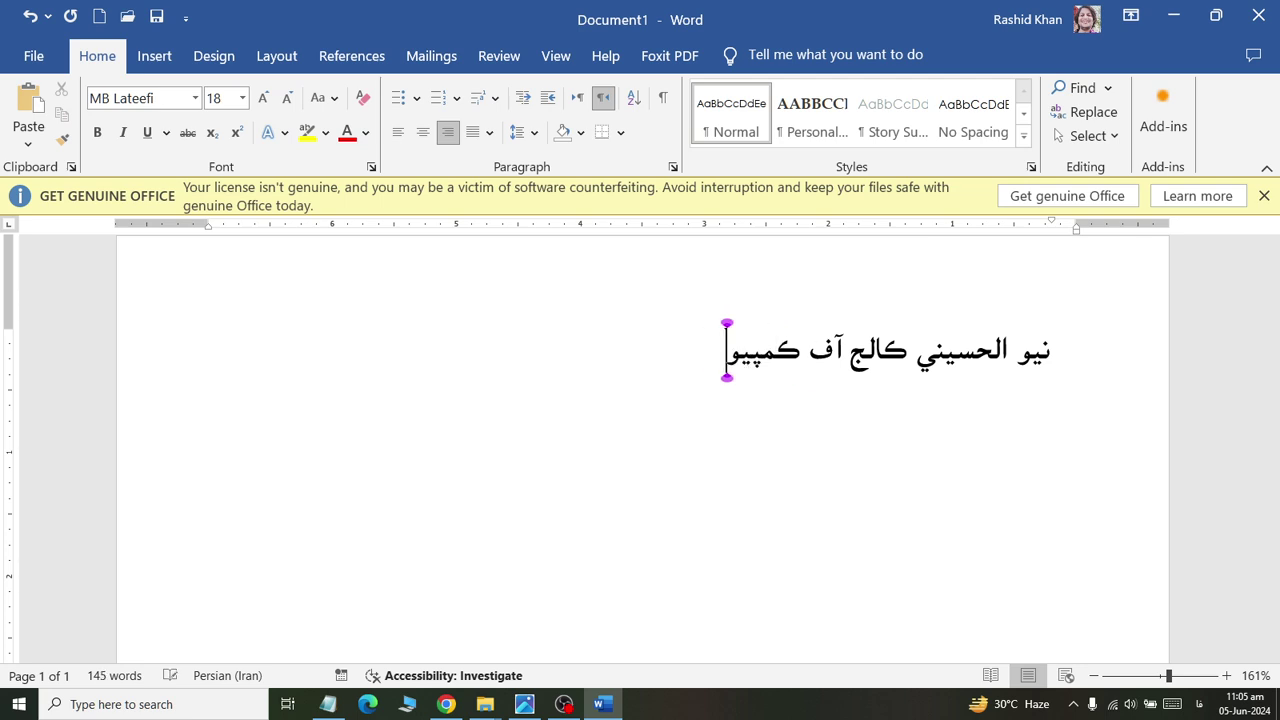
{"action": "type", "text": "تر"}
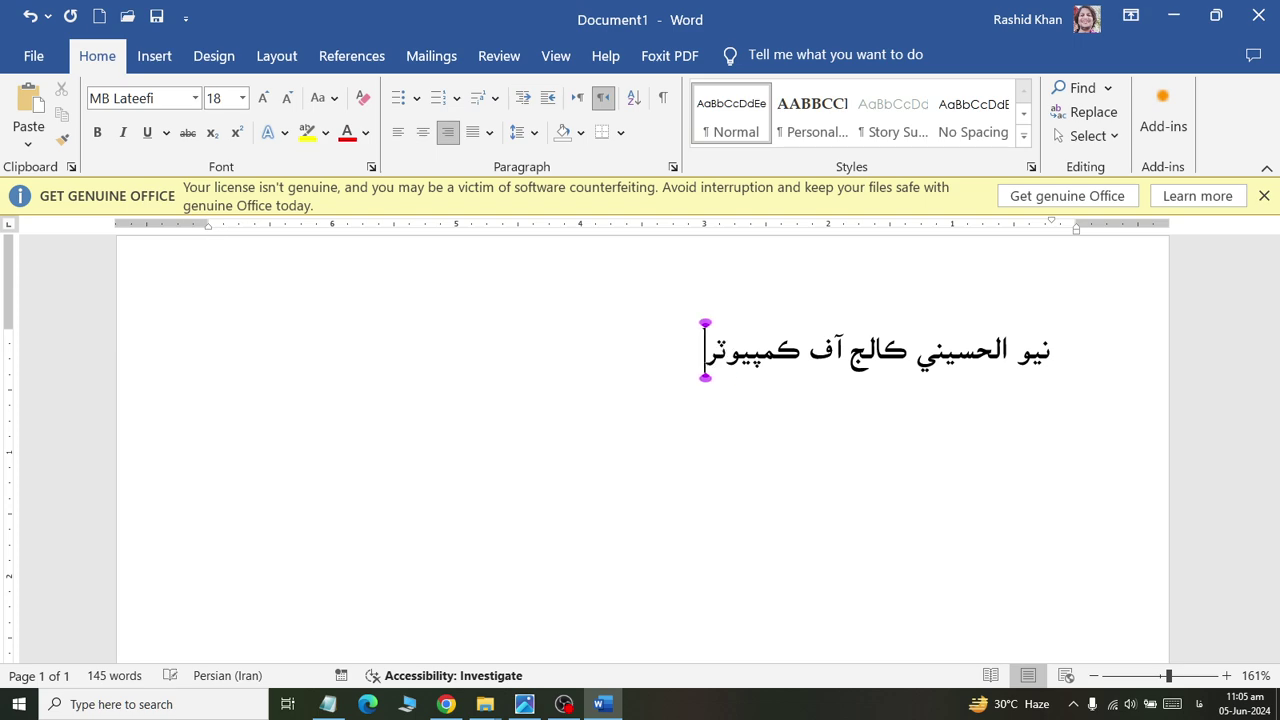
{"action": "type", "text": " س"}
{"action": "type", "text": "ئ"}
{"action": "key", "text": "BackSpace"}
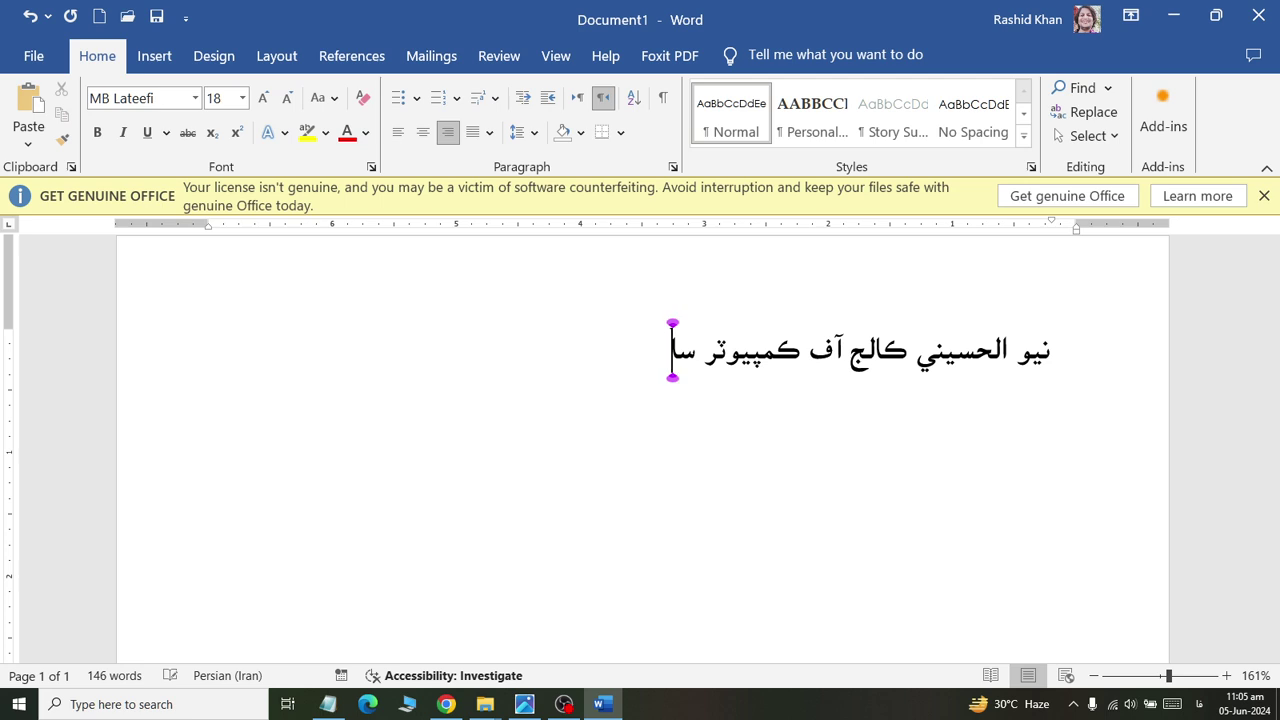
{"action": "type", "text": "ئن"}
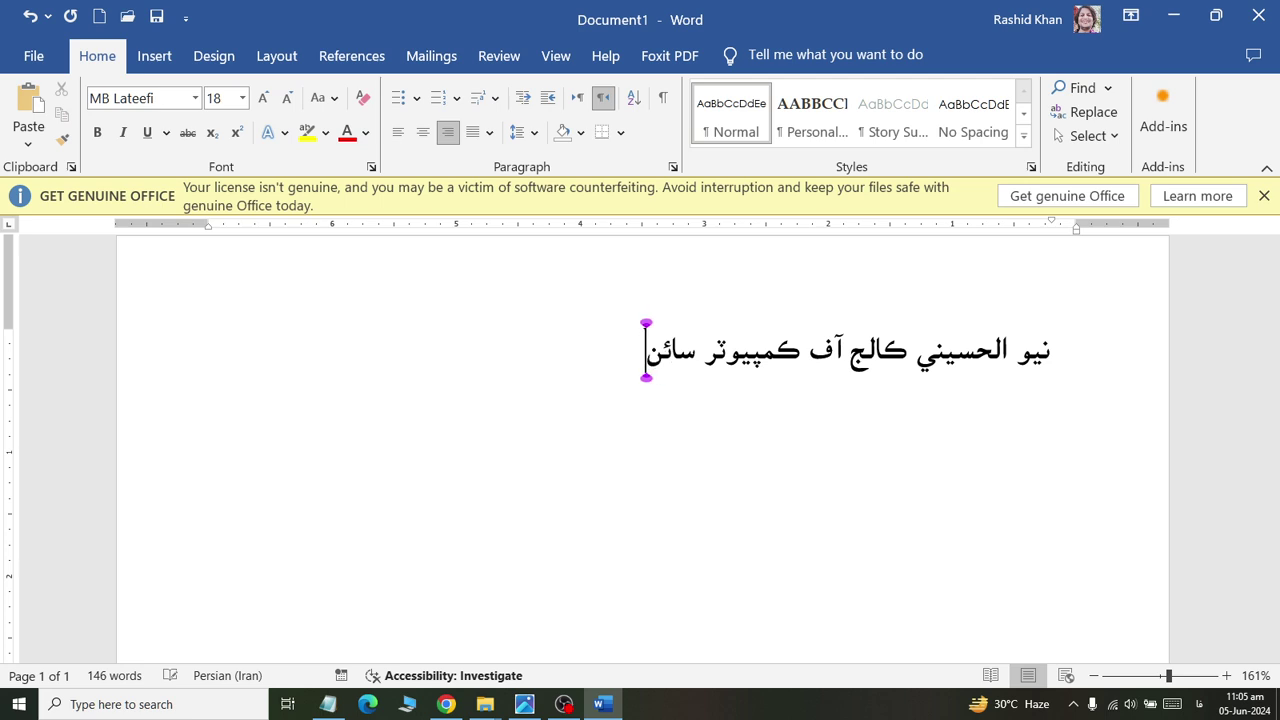
{"action": "type", "text": "س اگن"}
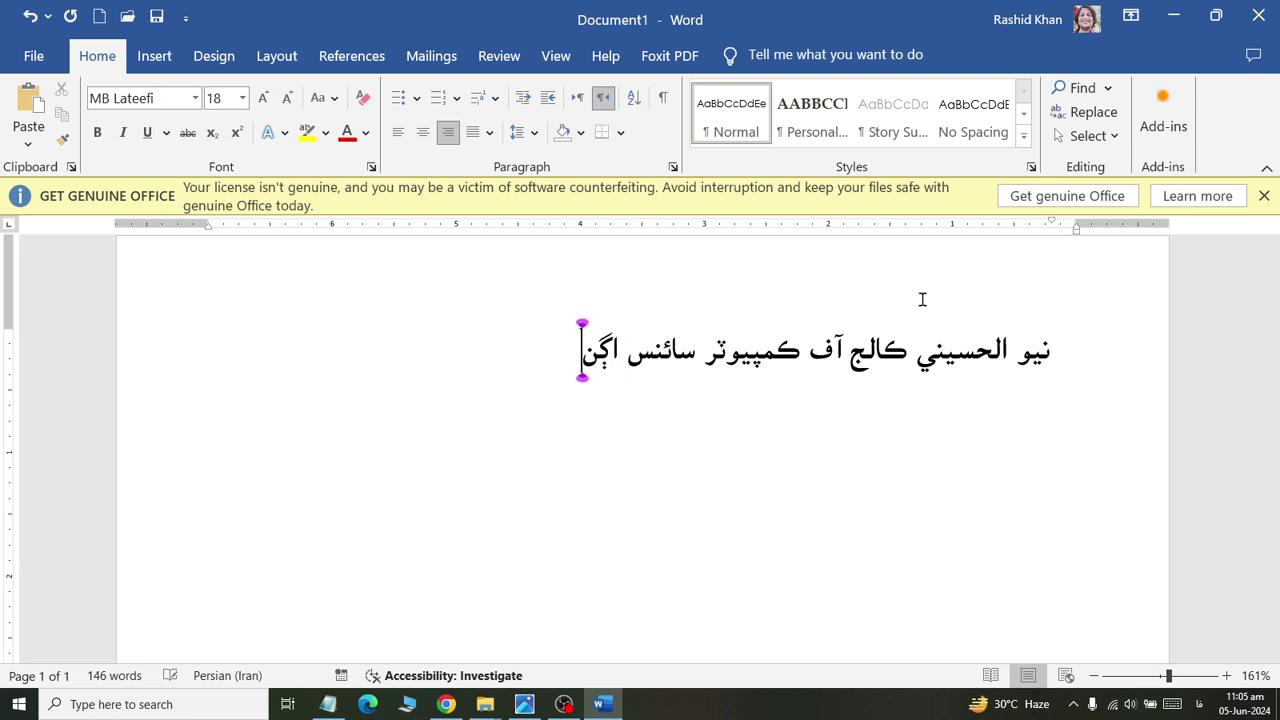
{"action": "key", "text": "BackSpace"}
{"action": "key", "text": "BackSpace"}
{"action": "type", "text": "یندان"}
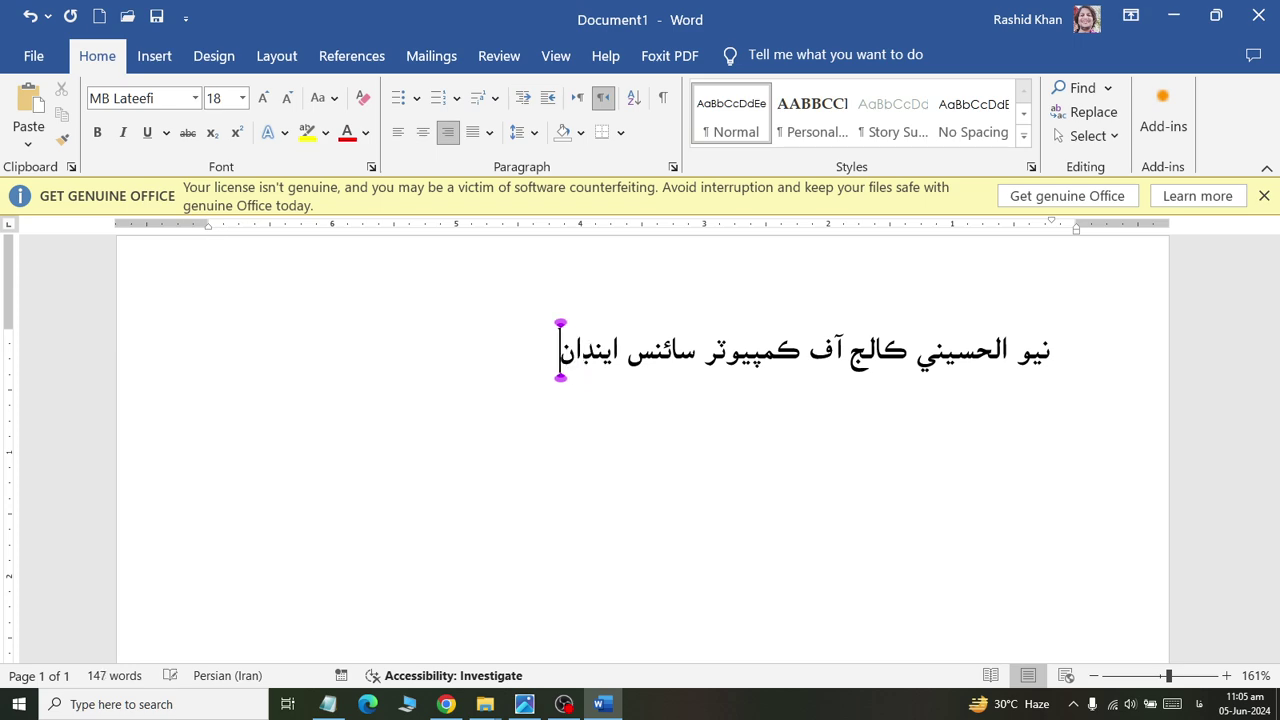
{"action": "type", "text": "فارمگ"}
{"action": "key", "text": "BackSpace"}
{"action": "key", "text": "BackSpace"}
{"action": "type", "text": "ی"}
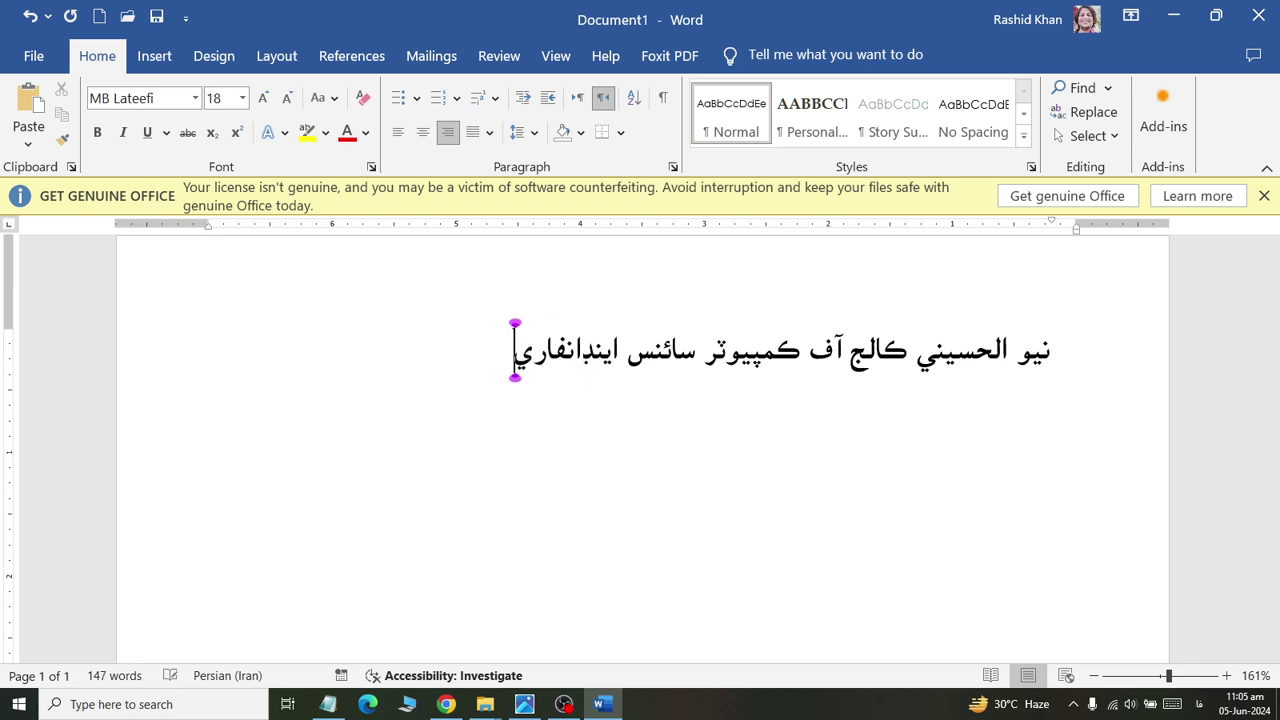
{"action": "key", "text": "BackSpace"}
{"action": "type", "text": "میخن"}
{"action": "key", "text": "BackSpace"}
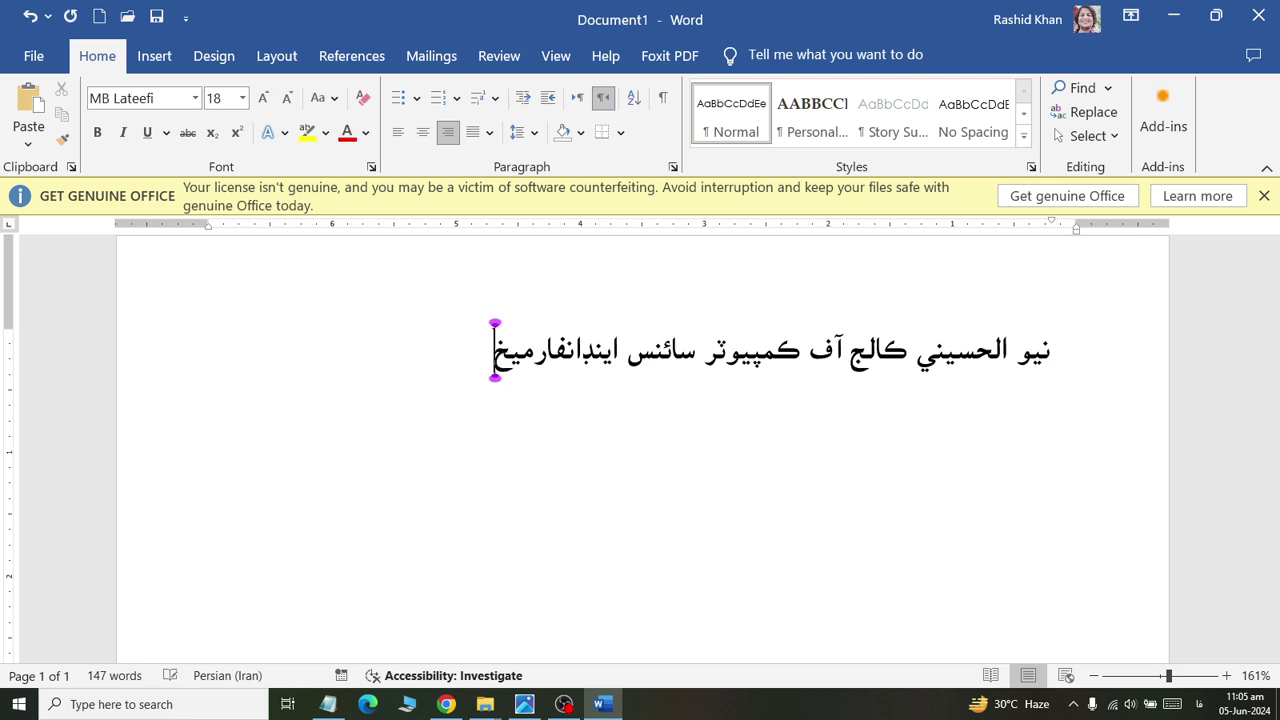
{"action": "key", "text": "BackSpace"}
{"action": "type", "text": "شن"}
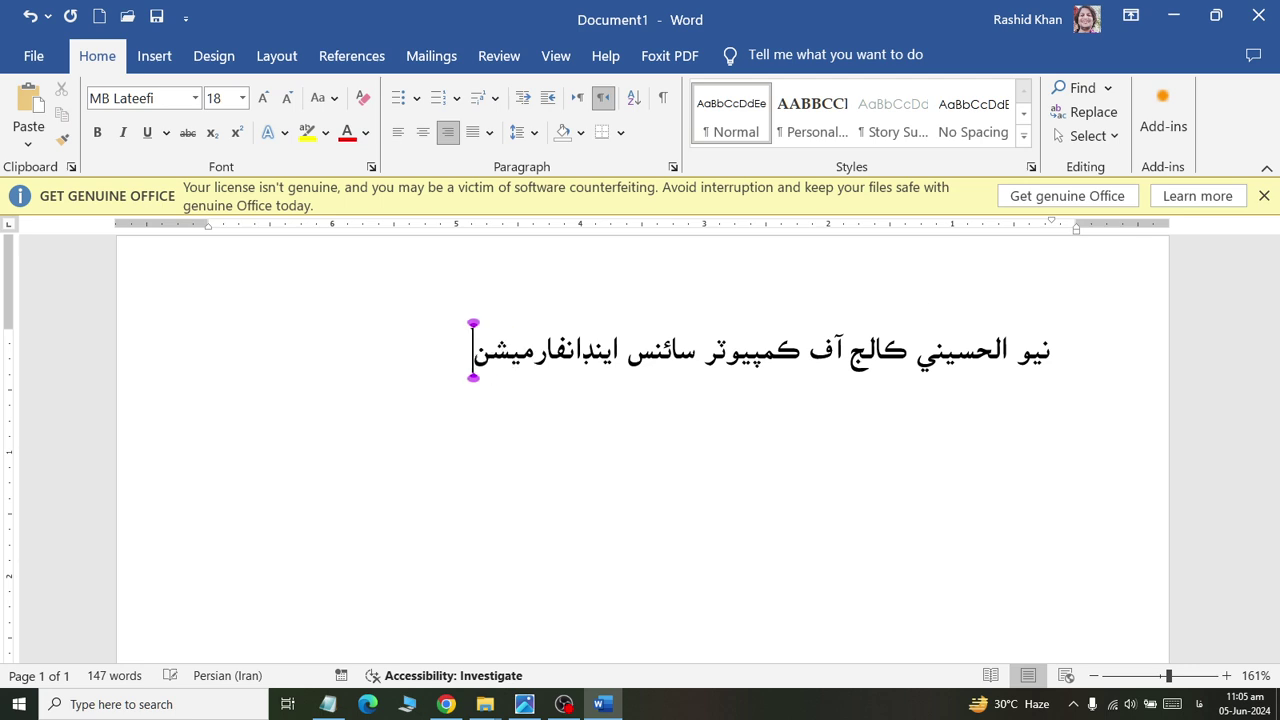
{"action": "type", "text": " ٹگ"}
{"action": "key", "text": "BackSpace"}
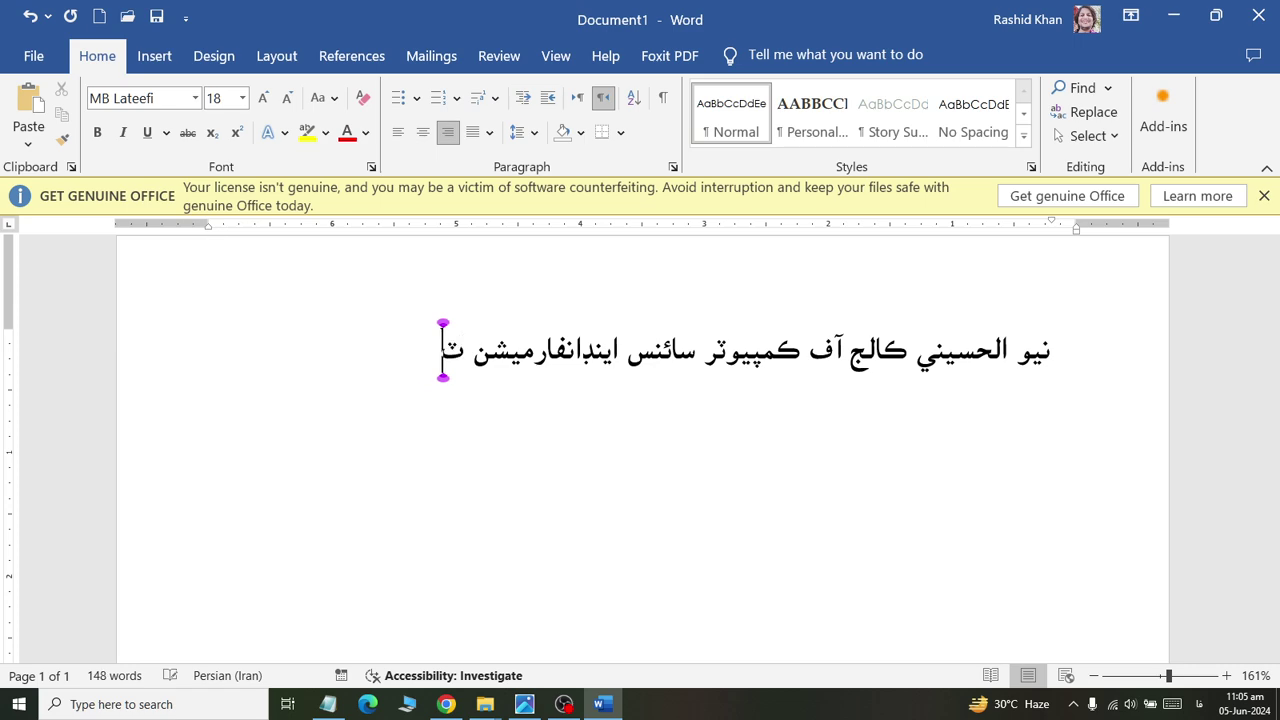
{"action": "type", "text": "یکن"}
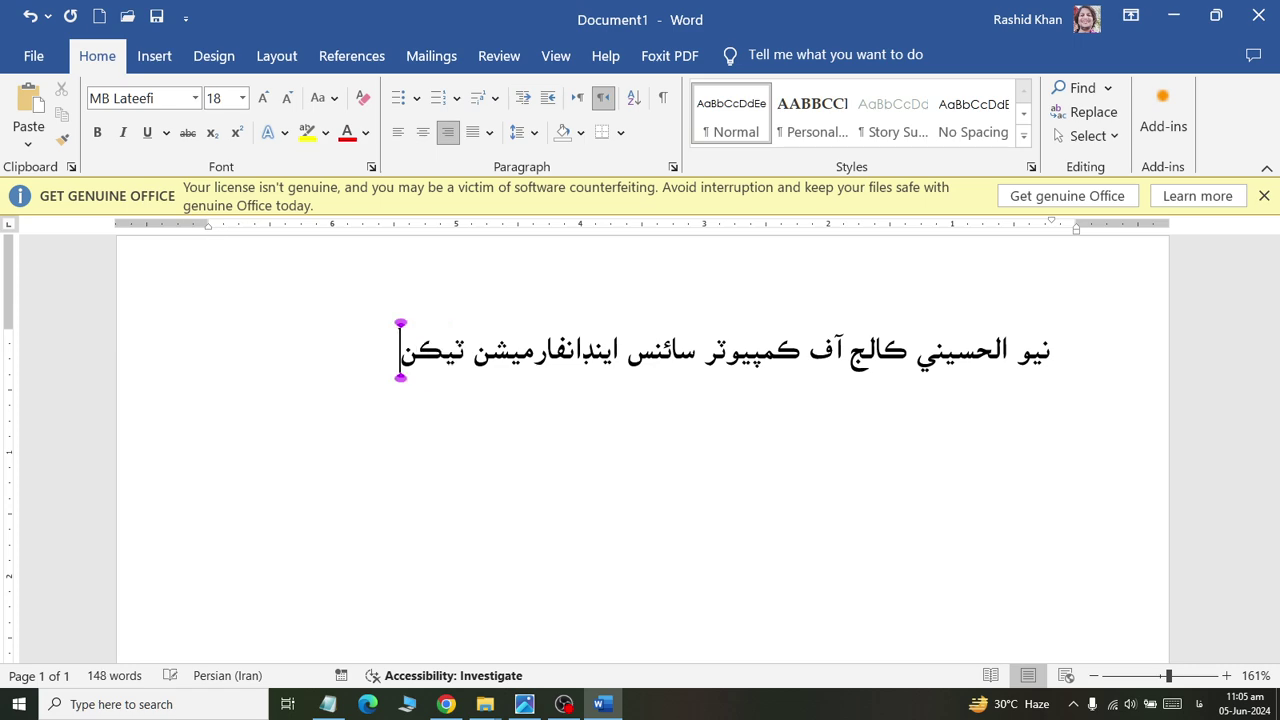
{"action": "type", "text": "الصجگ"}
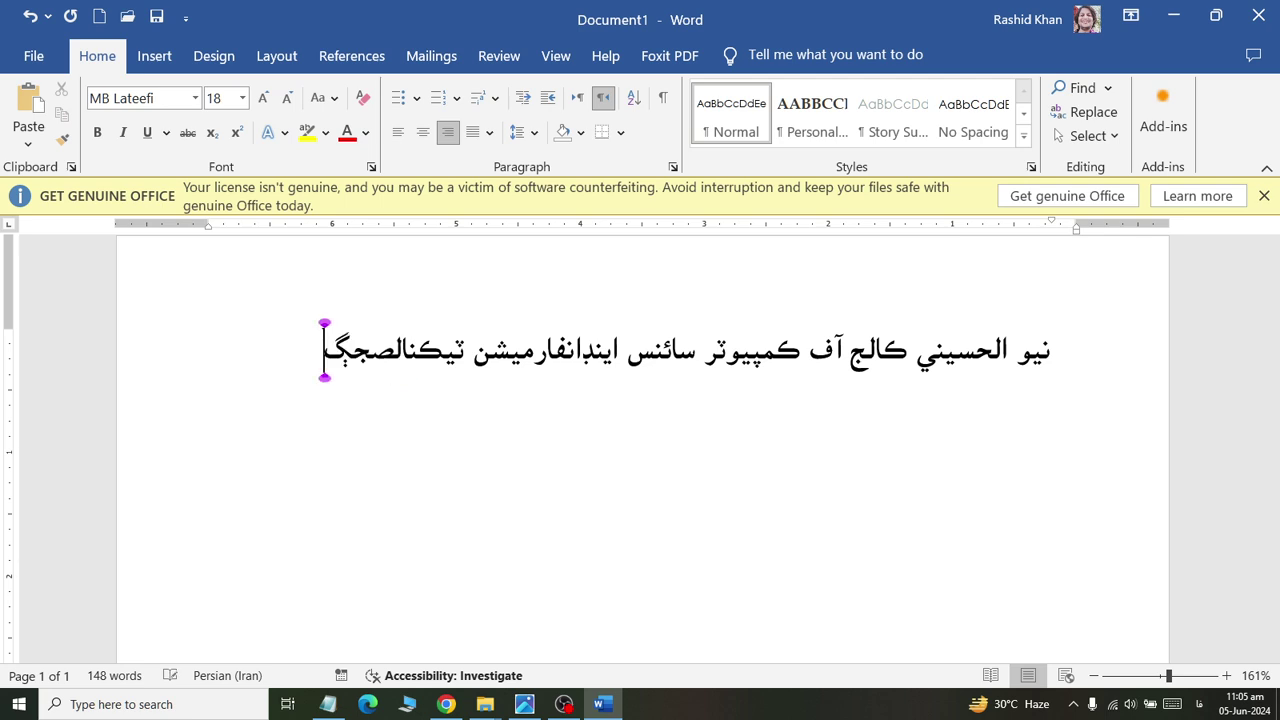
{"action": "key", "text": "BackSpace"}
{"action": "key", "text": "BackSpace"}
{"action": "key", "text": "BackSpace"}
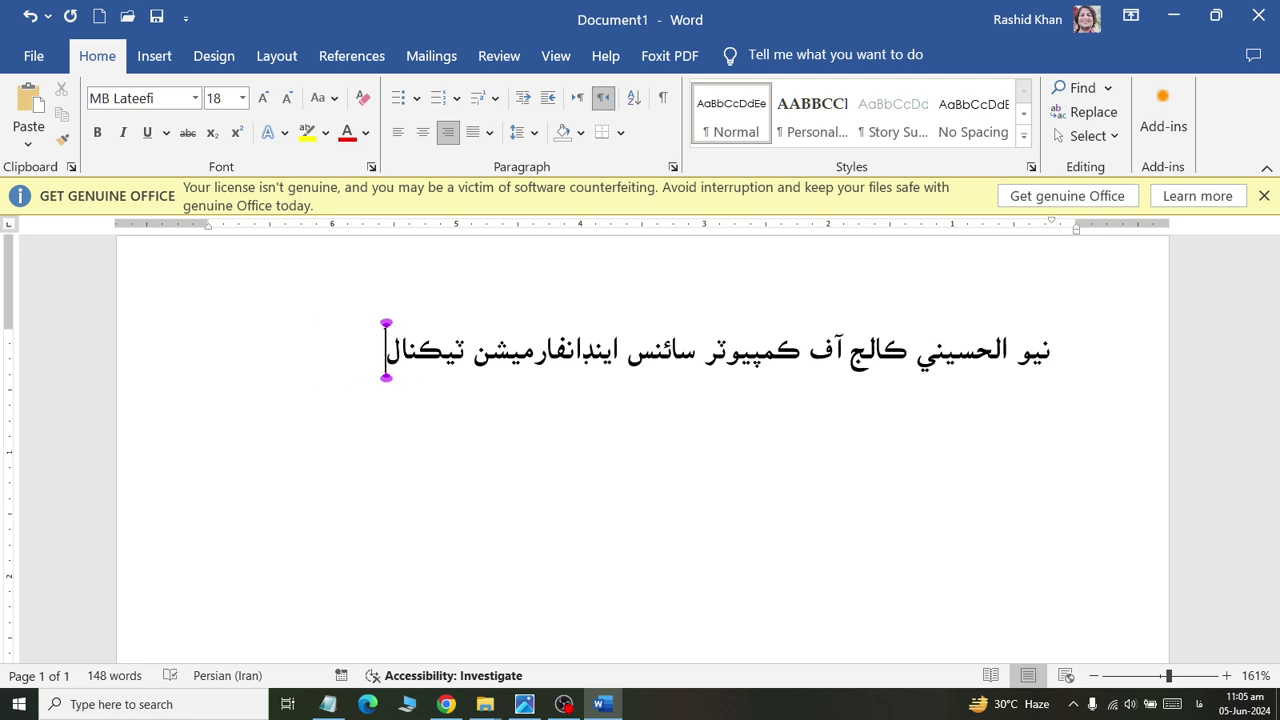
{"action": "type", "text": "ص"}
{"action": "key", "text": "BackSpace"}
{"action": "type", "text": "و"}
{"action": "type", "text": "جی"}
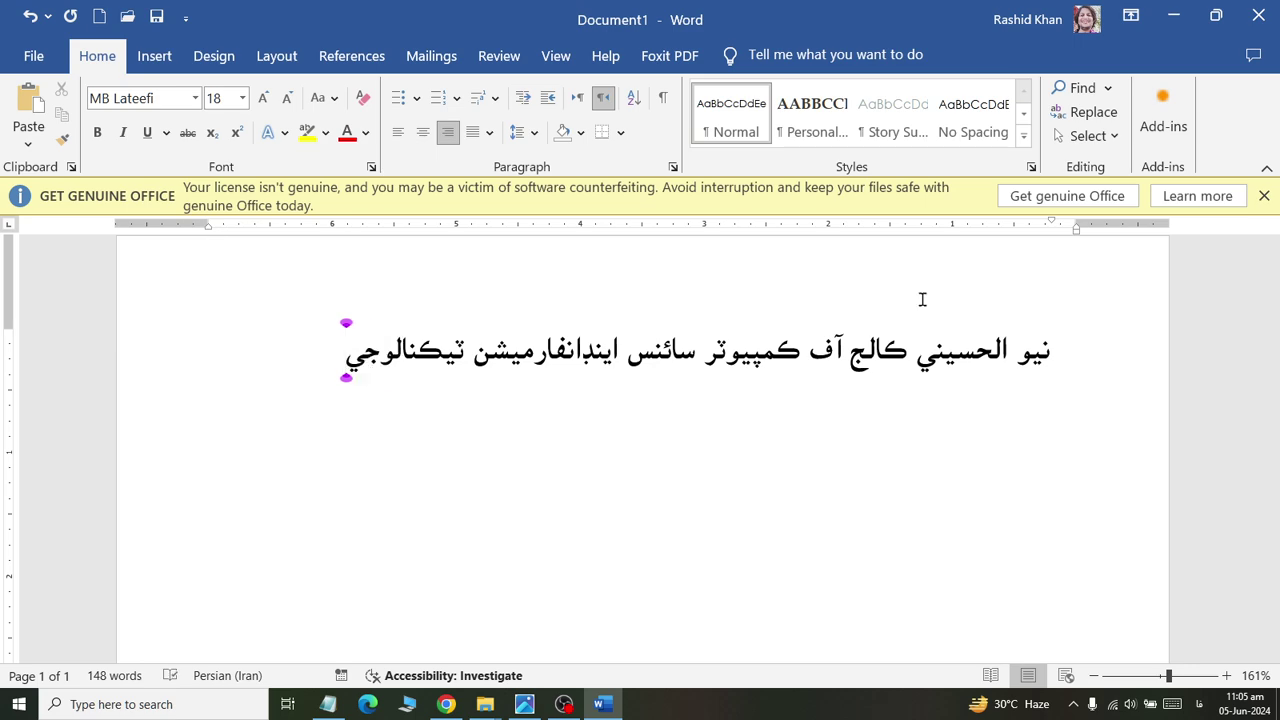
Check the reference form image in Photos and come back to Word.
{"action": "key", "text": "alt+Tab"}
{"action": "key", "text": "alt+Tab"}
{"action": "key", "text": "Tab"}
{"action": "key", "text": "Tab"}
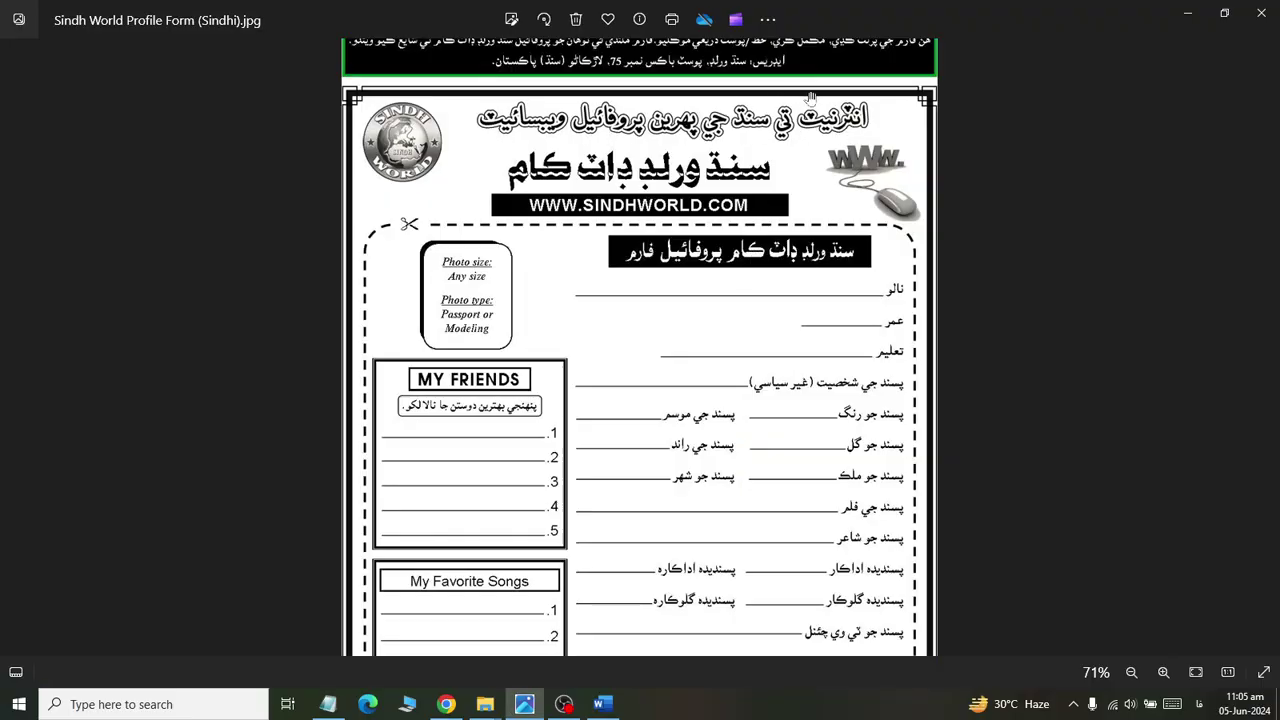
{"action": "key", "text": "alt+Tab"}
{"action": "key", "text": "alt+Tab"}
{"action": "key", "text": "Tab"}
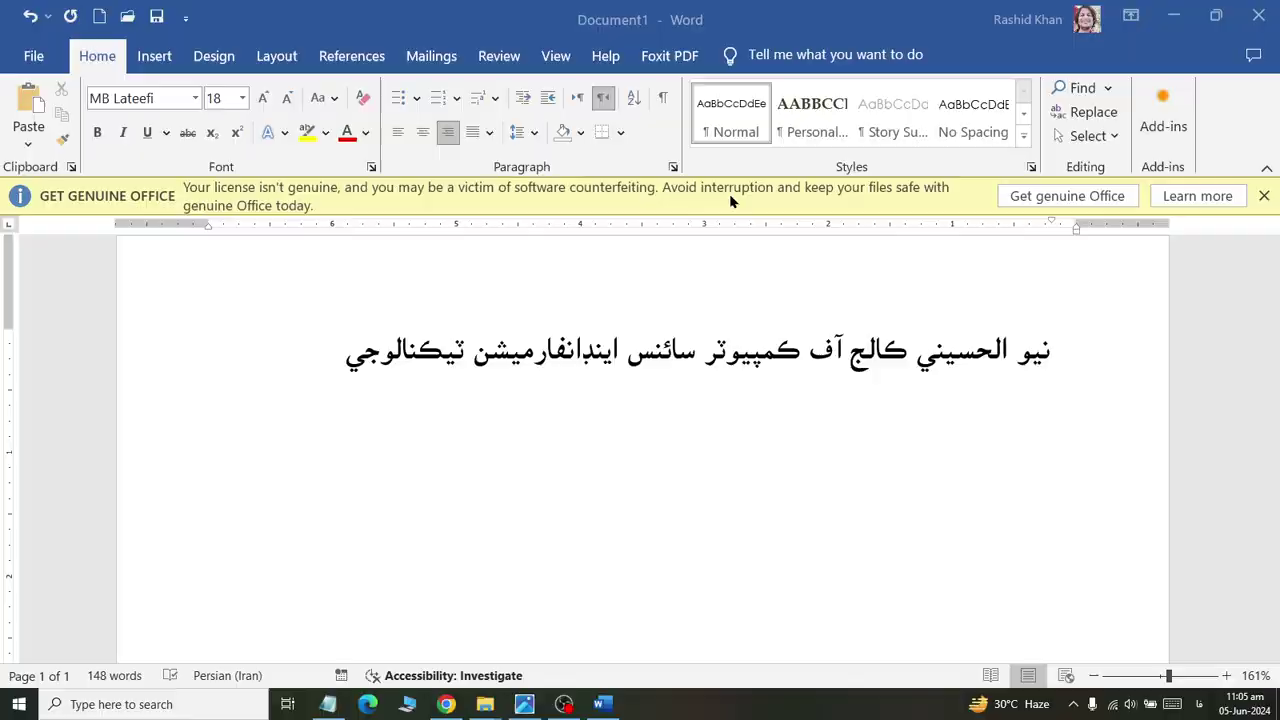
Cut the whole Sindhi heading line off the page.
{"action": "mouse_move", "coordinate": [1096, 394]}
{"action": "left_mouse_down"}
{"action": "mouse_move", "coordinate": [314, 385]}
{"action": "mouse_move", "coordinate": [1146, 350]}
{"action": "left_mouse_up"}
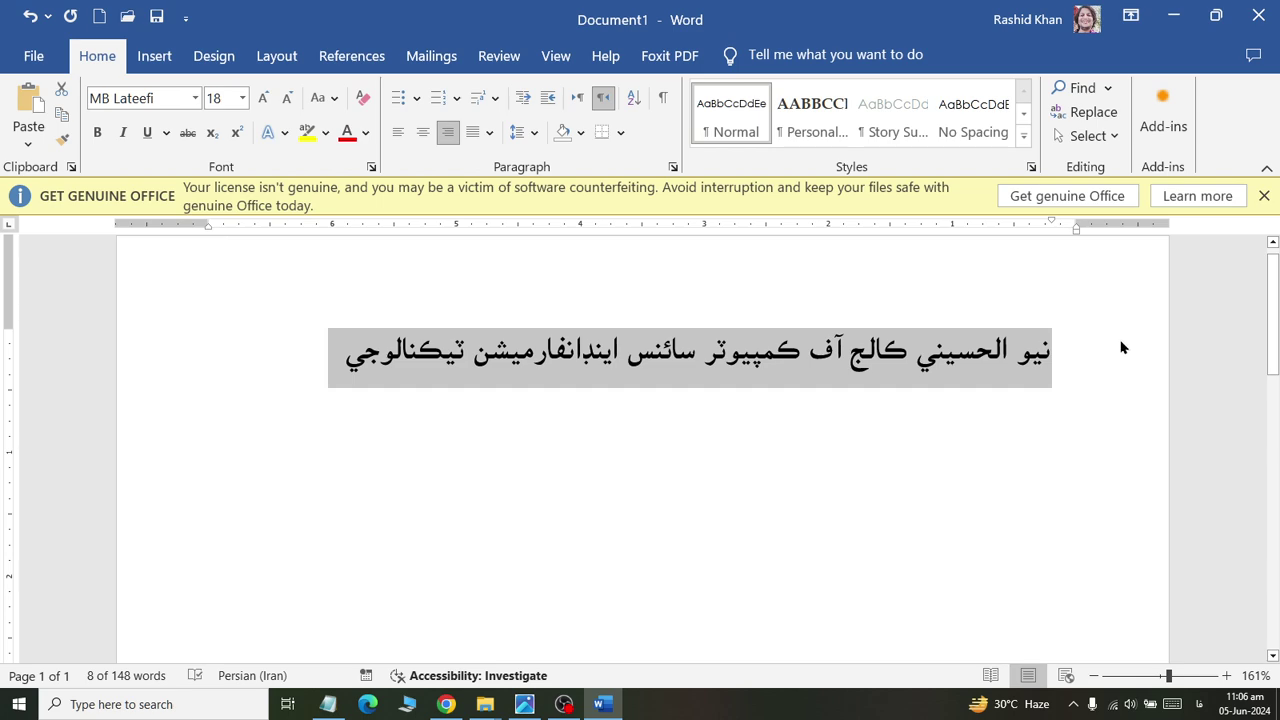
{"action": "key", "text": "Delete"}
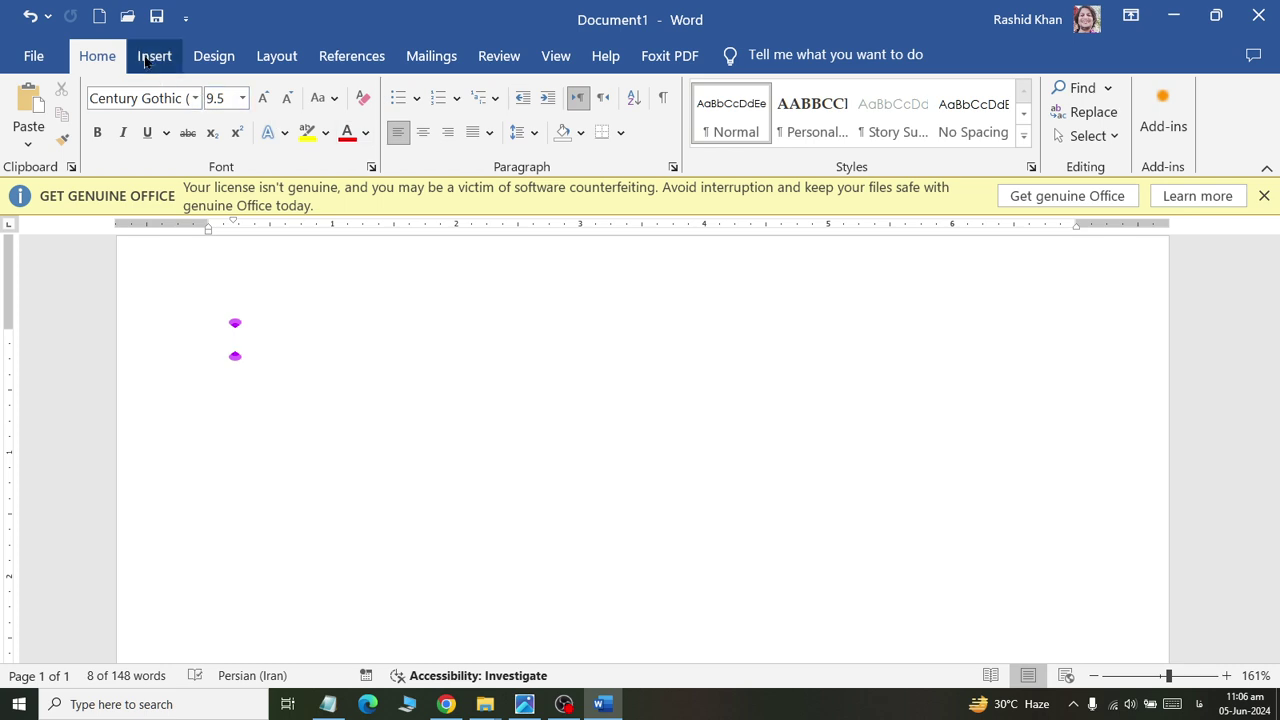
{"action": "key", "text": "alt+n"}
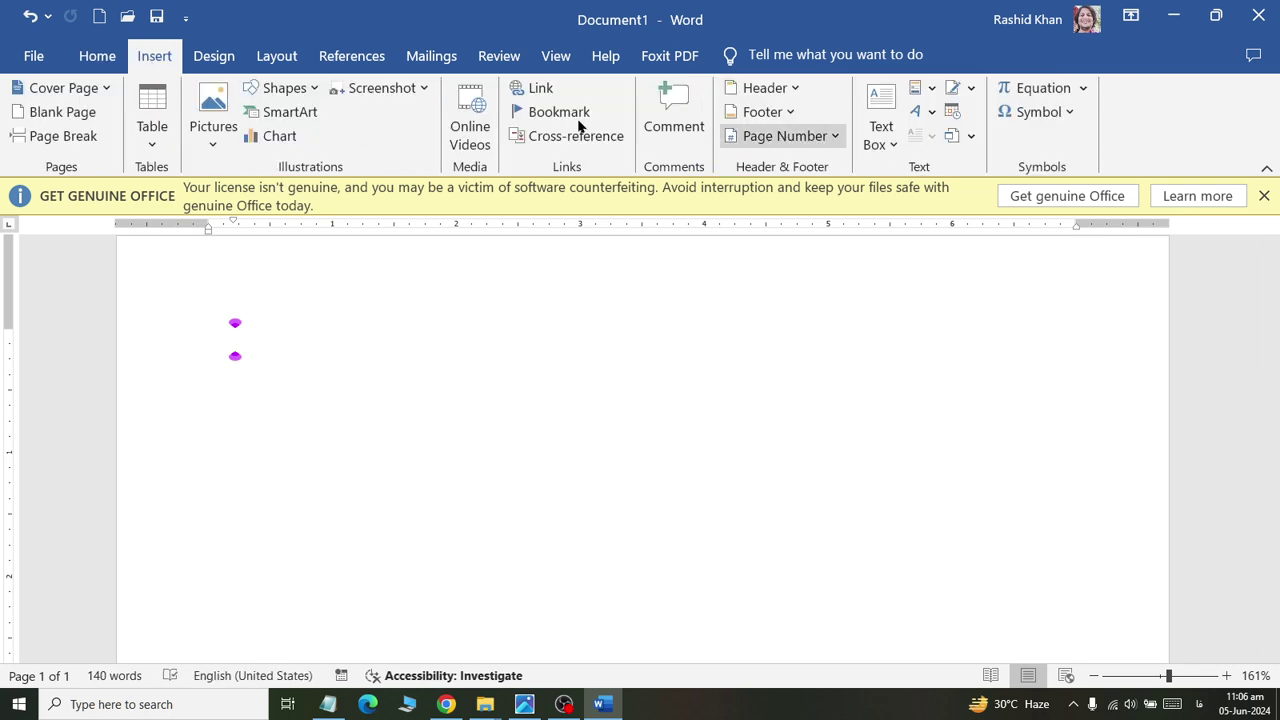
Make the empty paragraph right-aligned and right-to-left, and bring up the WordArt styles.
{"action": "left_click", "coordinate": [98, 56]}
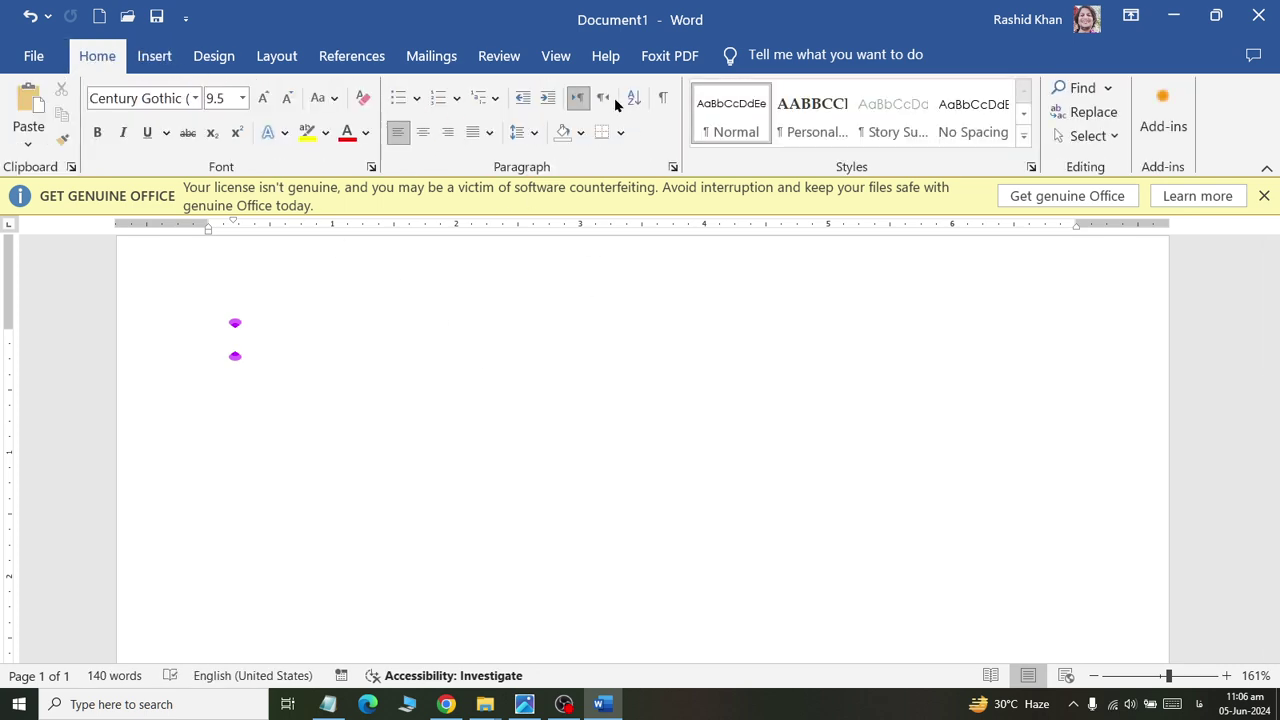
{"action": "left_click", "coordinate": [447, 132]}
{"action": "left_click", "coordinate": [602, 97]}
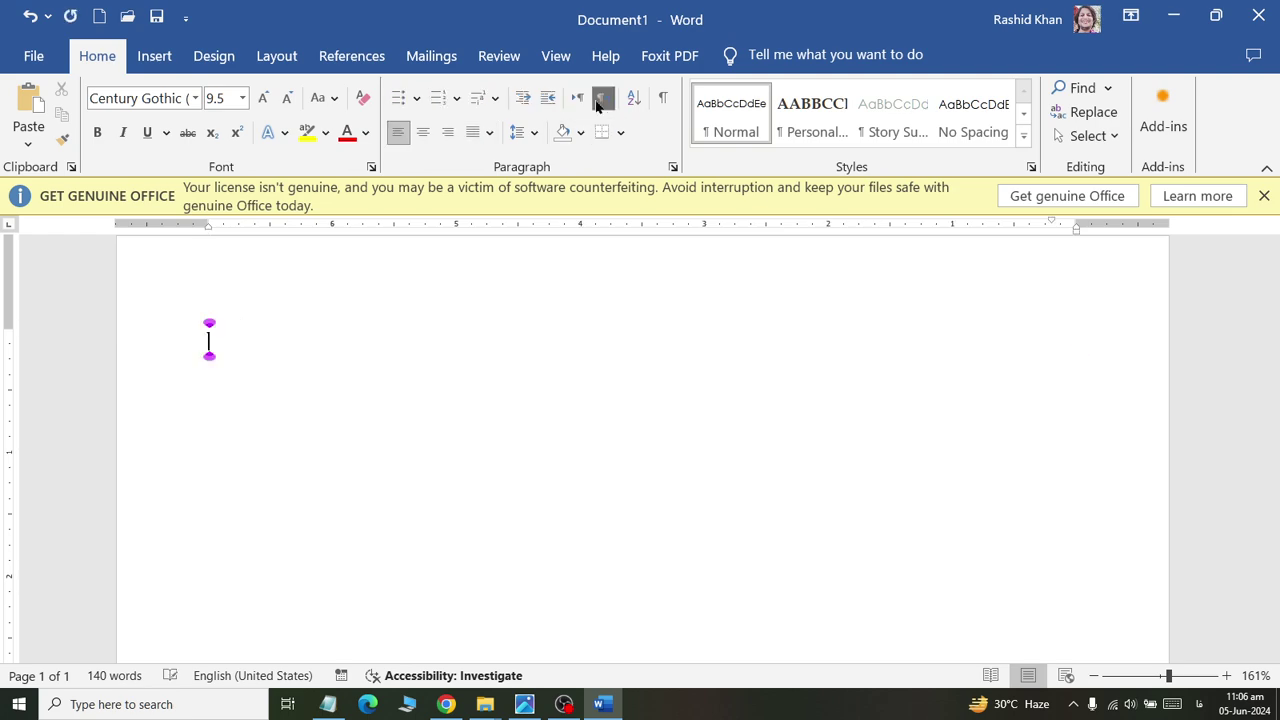
{"action": "left_click", "coordinate": [447, 132]}
{"action": "left_click", "coordinate": [155, 56]}
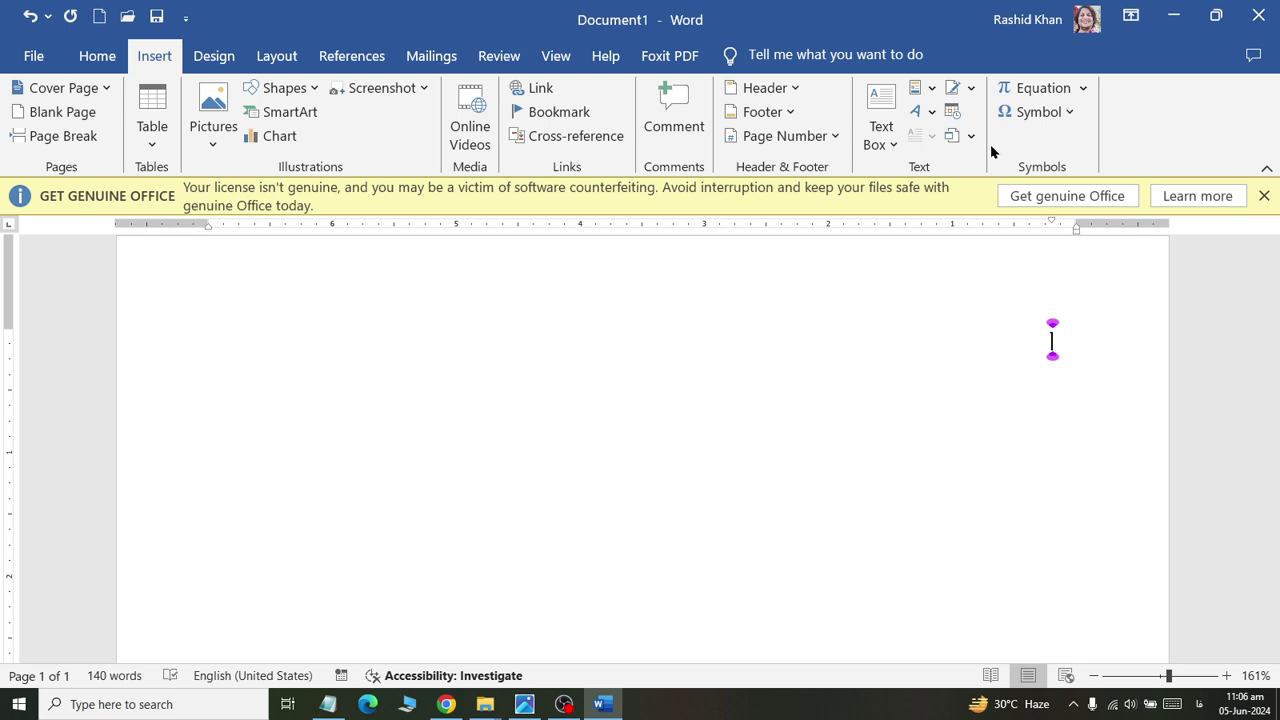
{"action": "left_click", "coordinate": [920, 111]}
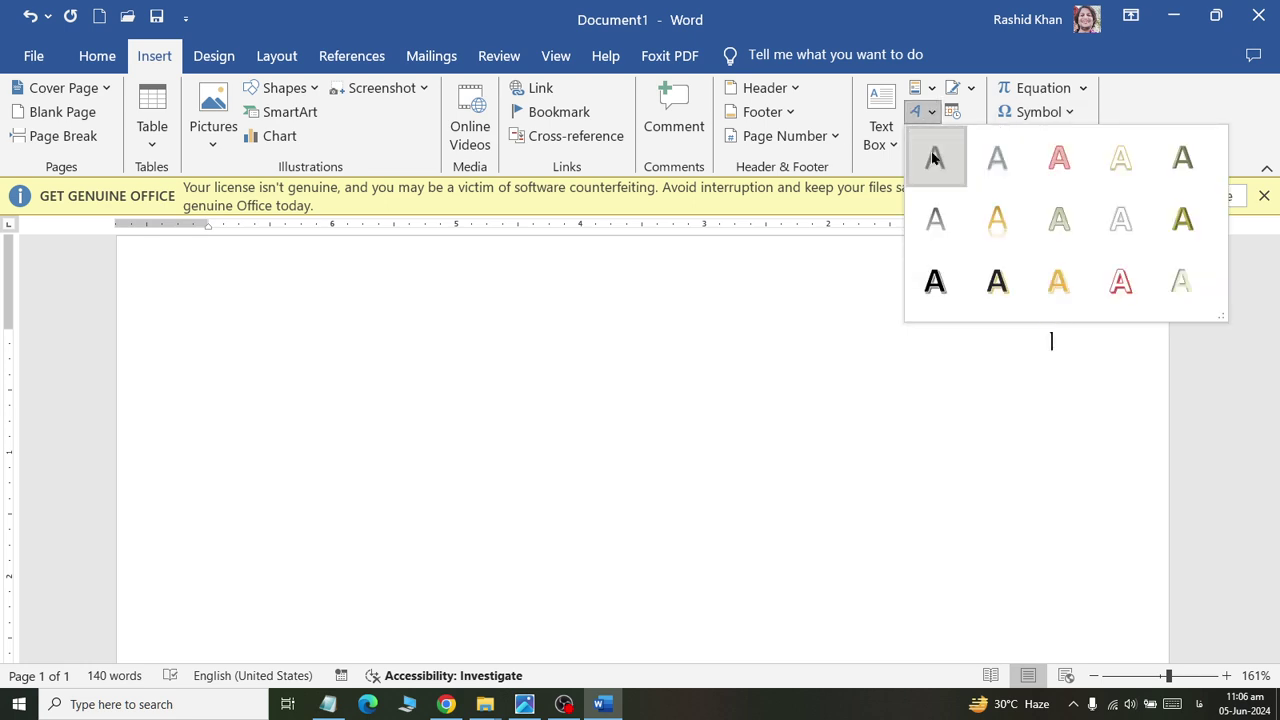
Insert first-style WordArt, resize it to a wide single line, and clear its placeholder.
{"action": "left_click", "coordinate": [936, 156]}
{"action": "left_click_drag", "start_coordinate": [823, 452], "coordinate": [306, 452]}
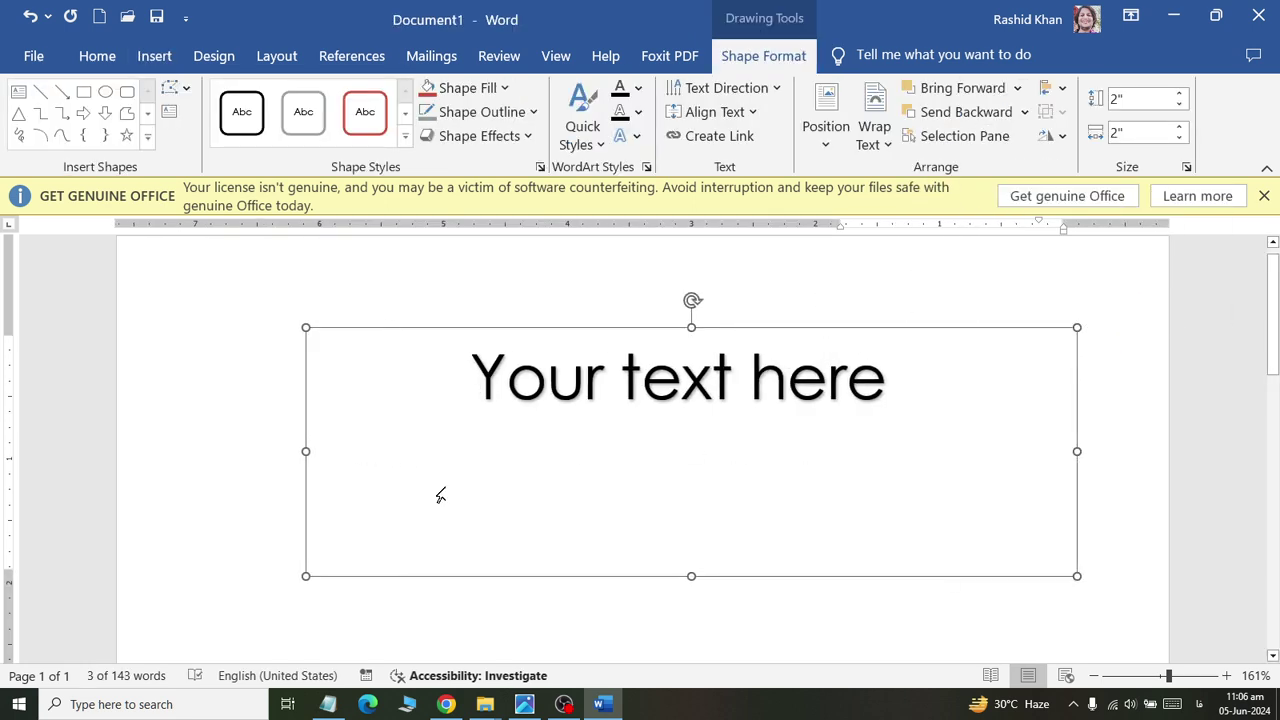
{"action": "left_click_drag", "start_coordinate": [692, 578], "coordinate": [692, 432]}
{"action": "left_click", "coordinate": [685, 380]}
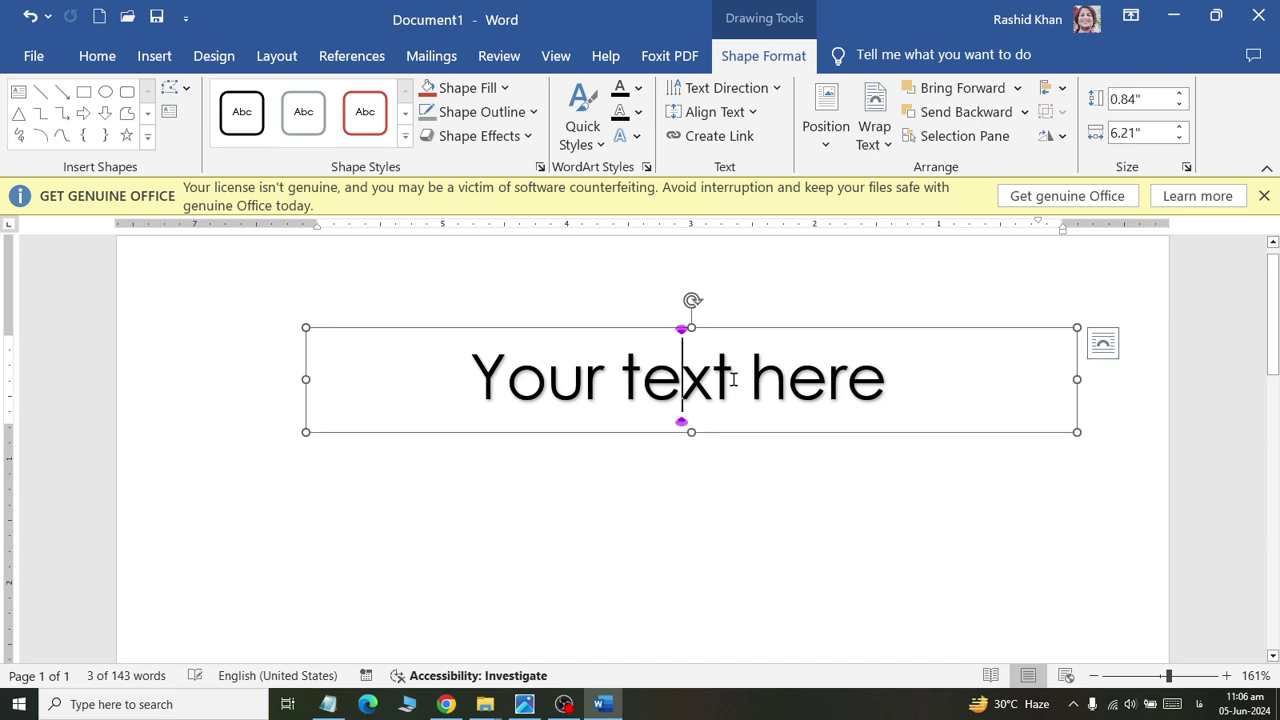
{"action": "key", "text": "ctrl+a"}
{"action": "key", "text": "Delete"}
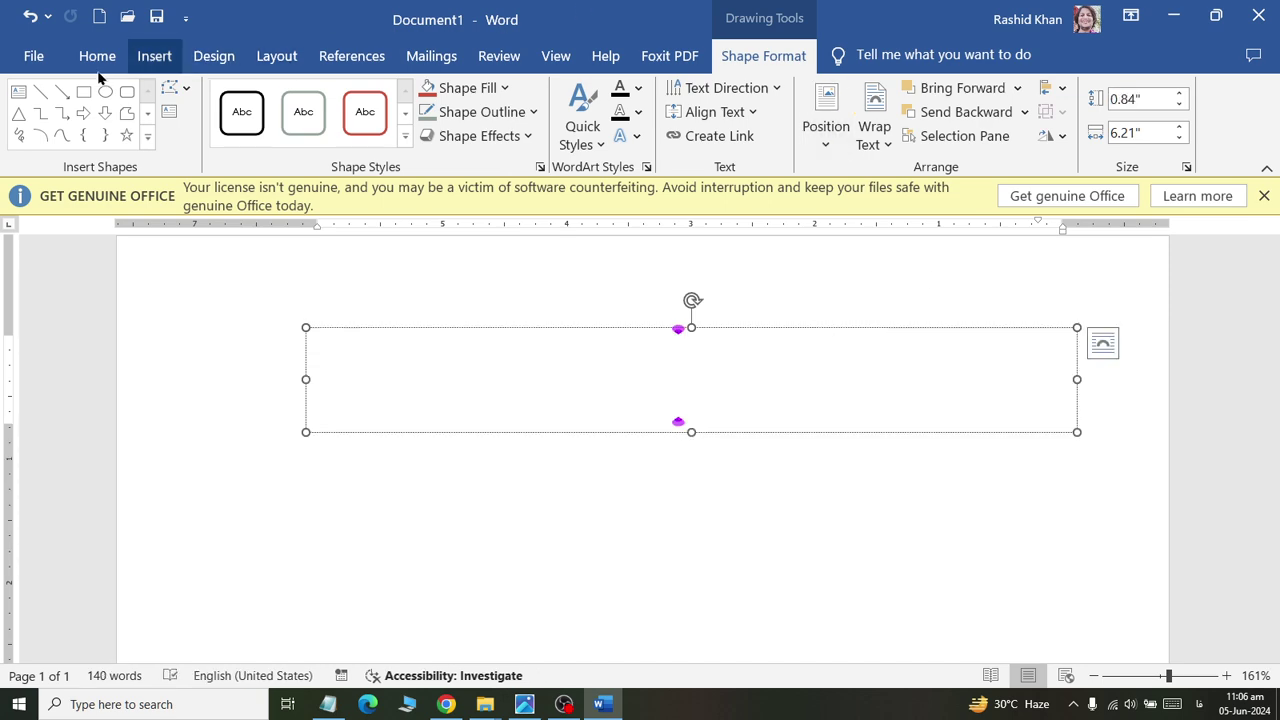
Paste the Sindhi heading right-aligned into the box and widen it to 6.84 inches.
{"action": "left_click", "coordinate": [97, 56]}
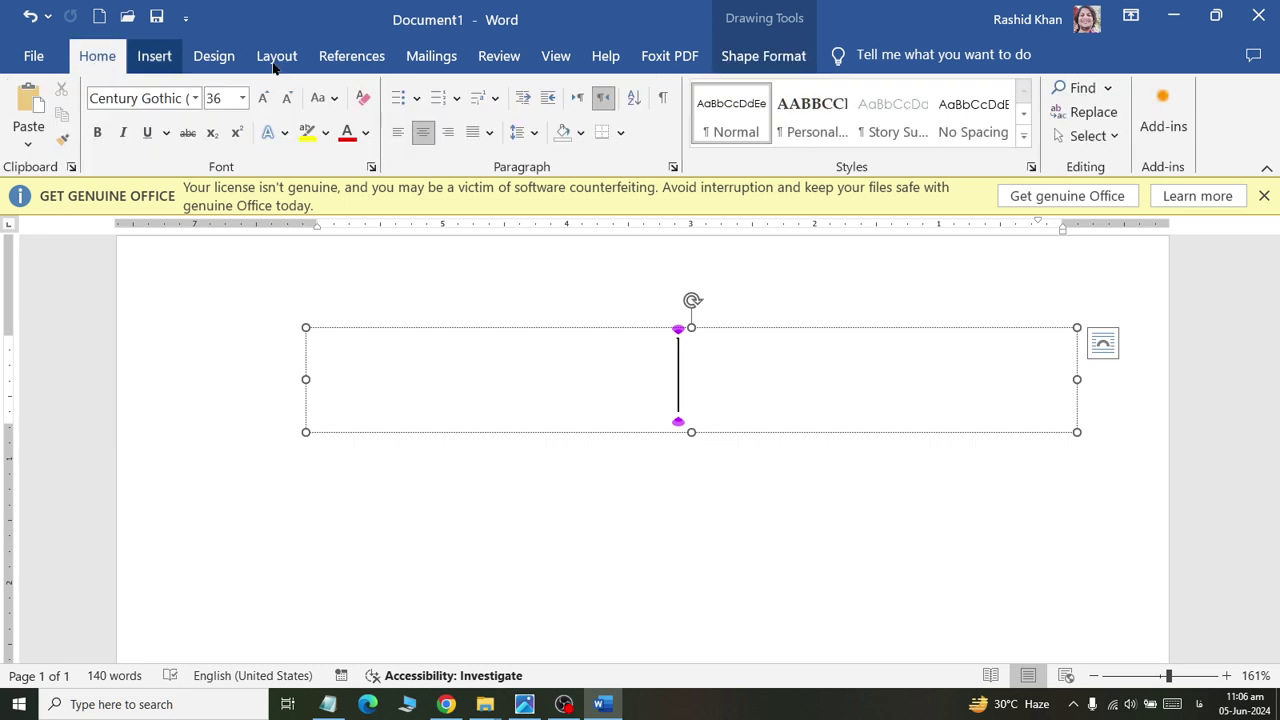
{"action": "left_click", "coordinate": [447, 143]}
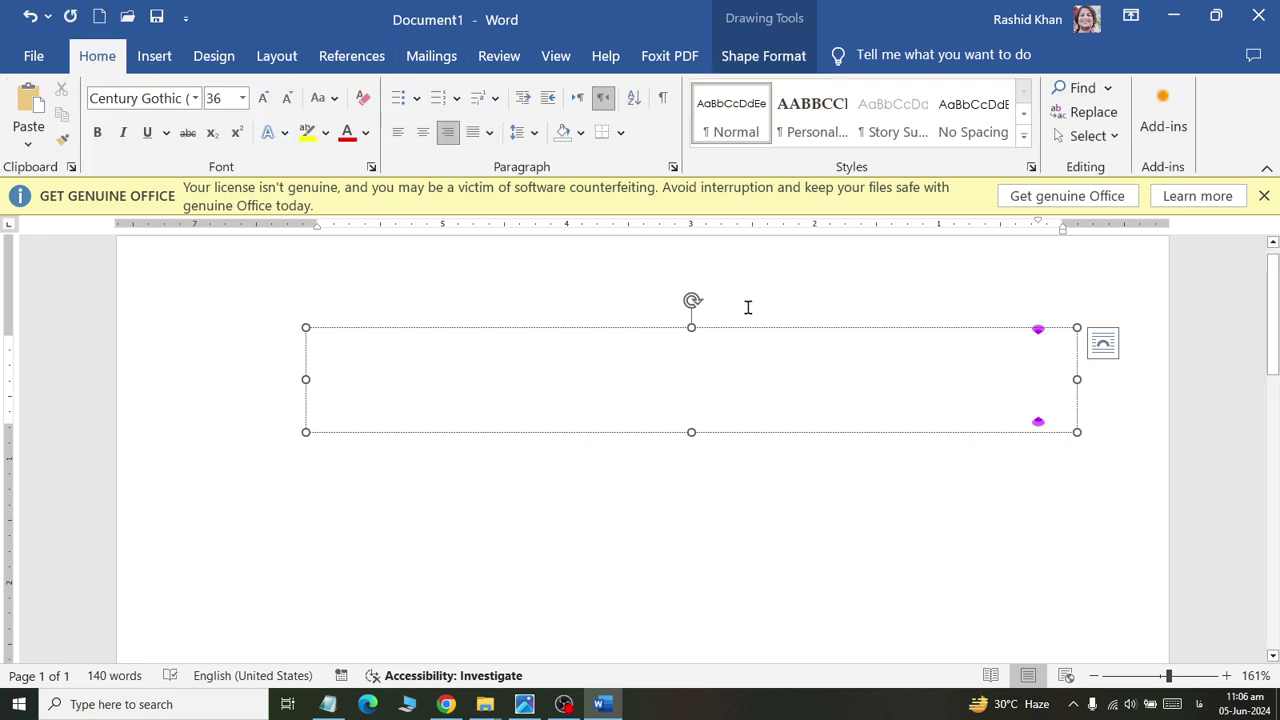
{"action": "key", "text": "ctrl+v"}
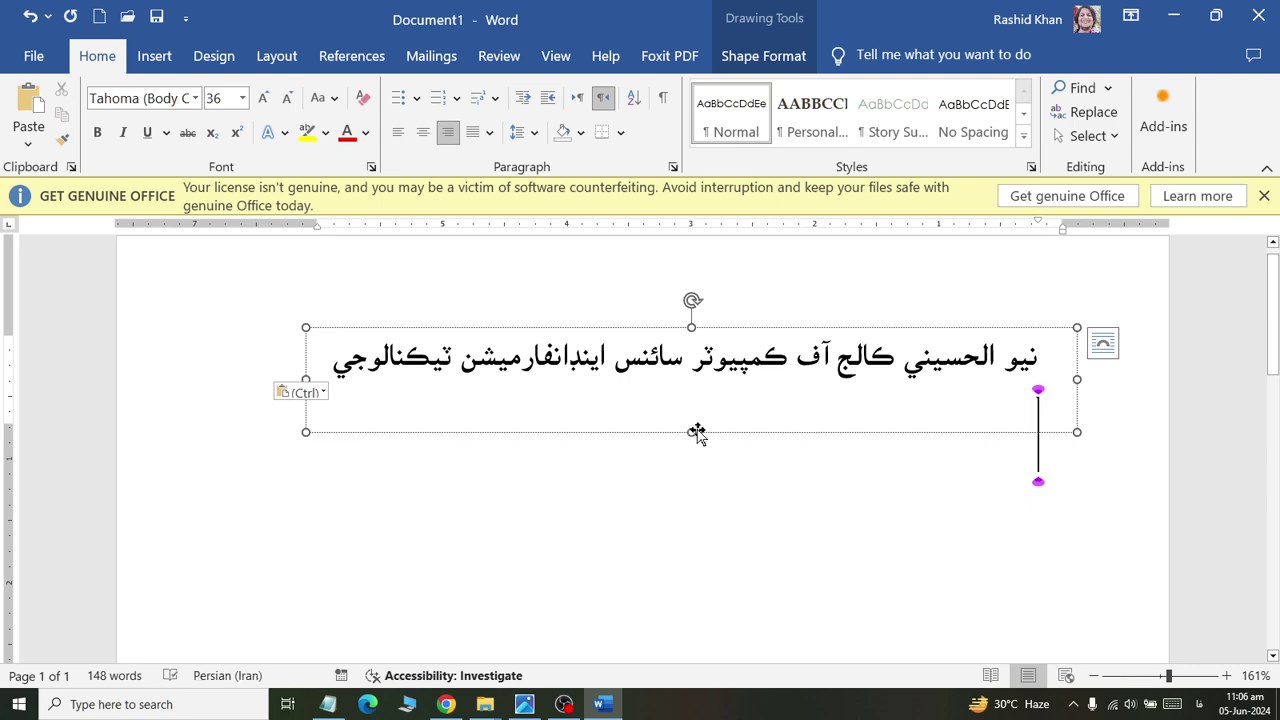
{"action": "key", "text": "Escape"}
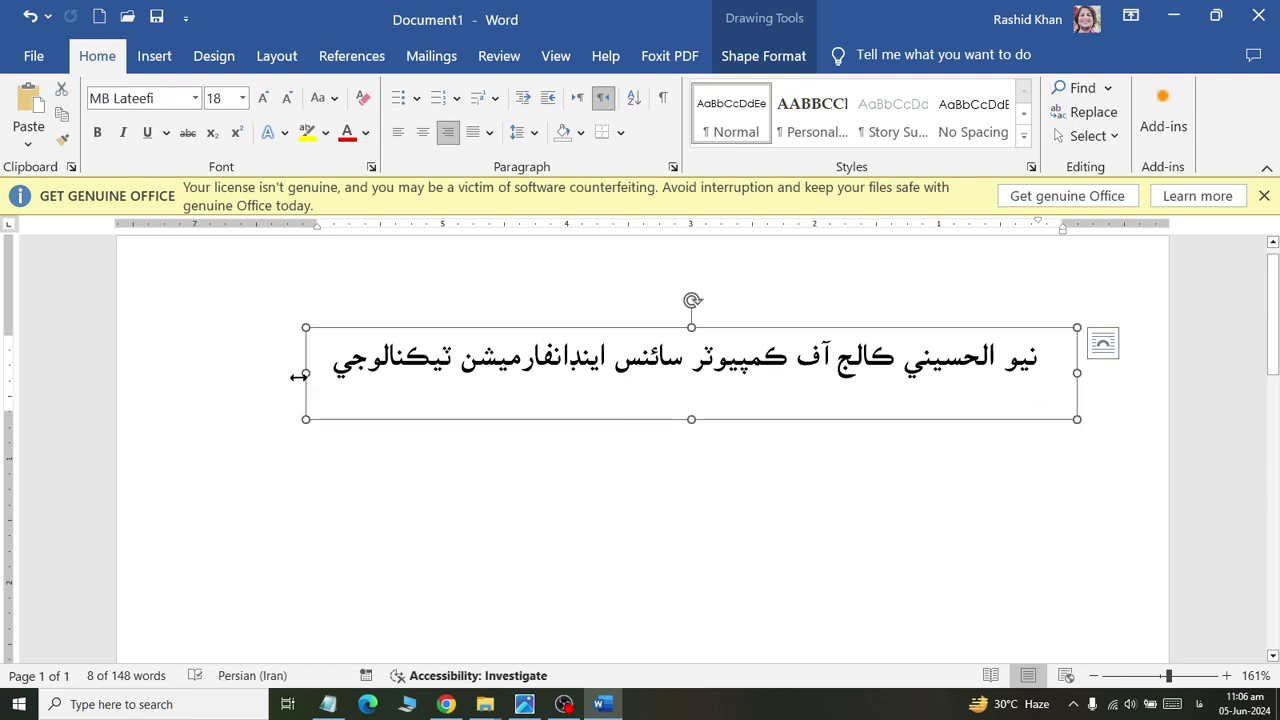
{"action": "left_click_drag", "start_coordinate": [298, 376], "coordinate": [226, 373]}
{"action": "triple_click", "coordinate": [318, 376]}
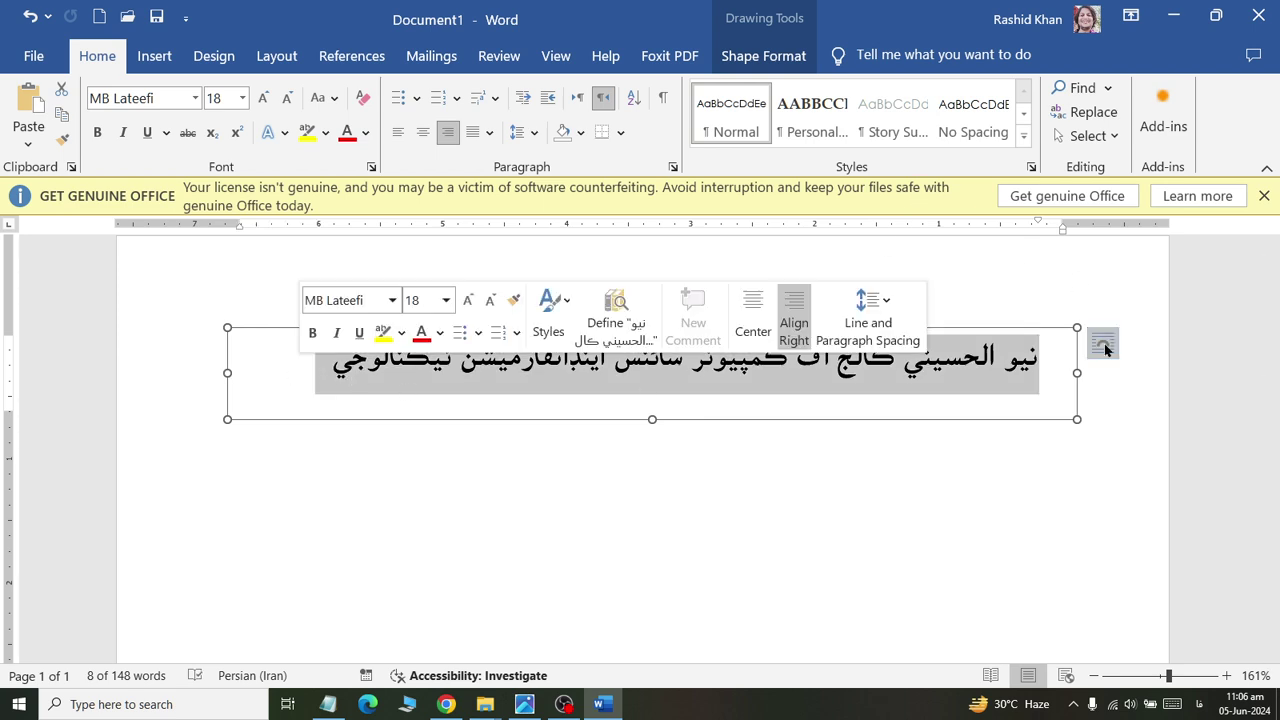
{"action": "left_click", "coordinate": [768, 56]}
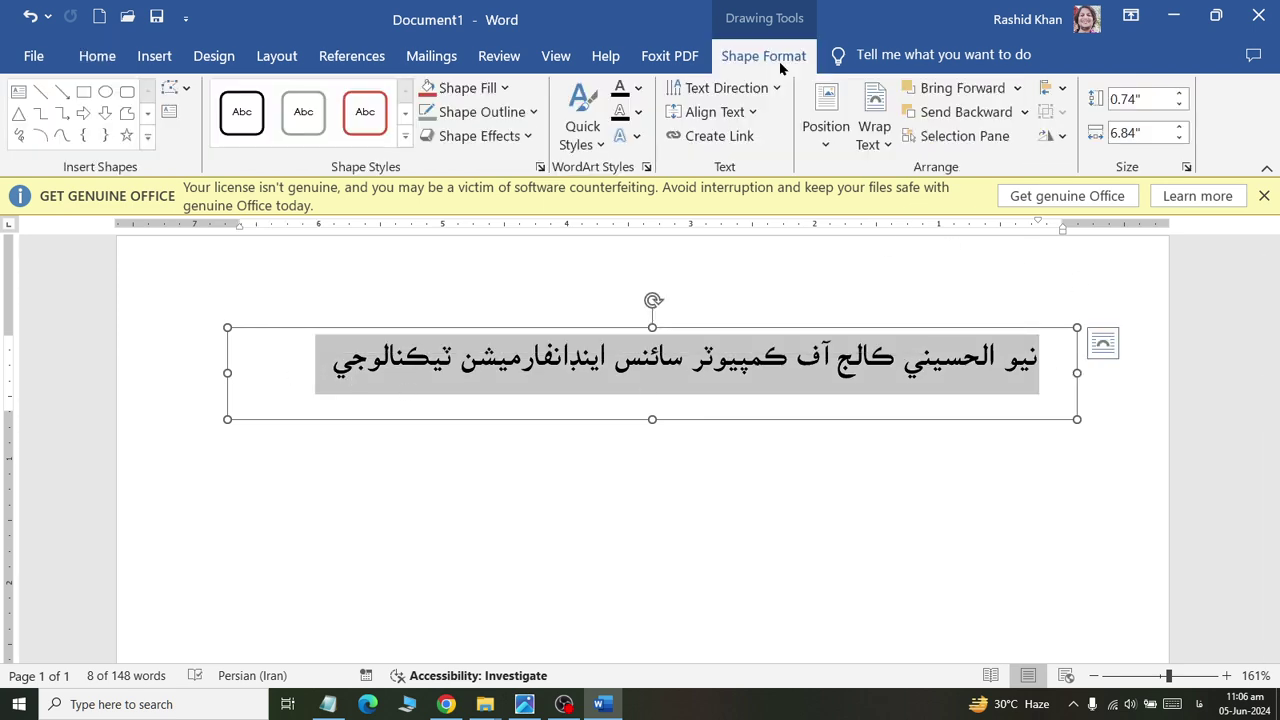
Give the WordArt heading white text fill with a black Automatic outline.
{"action": "left_click", "coordinate": [639, 89]}
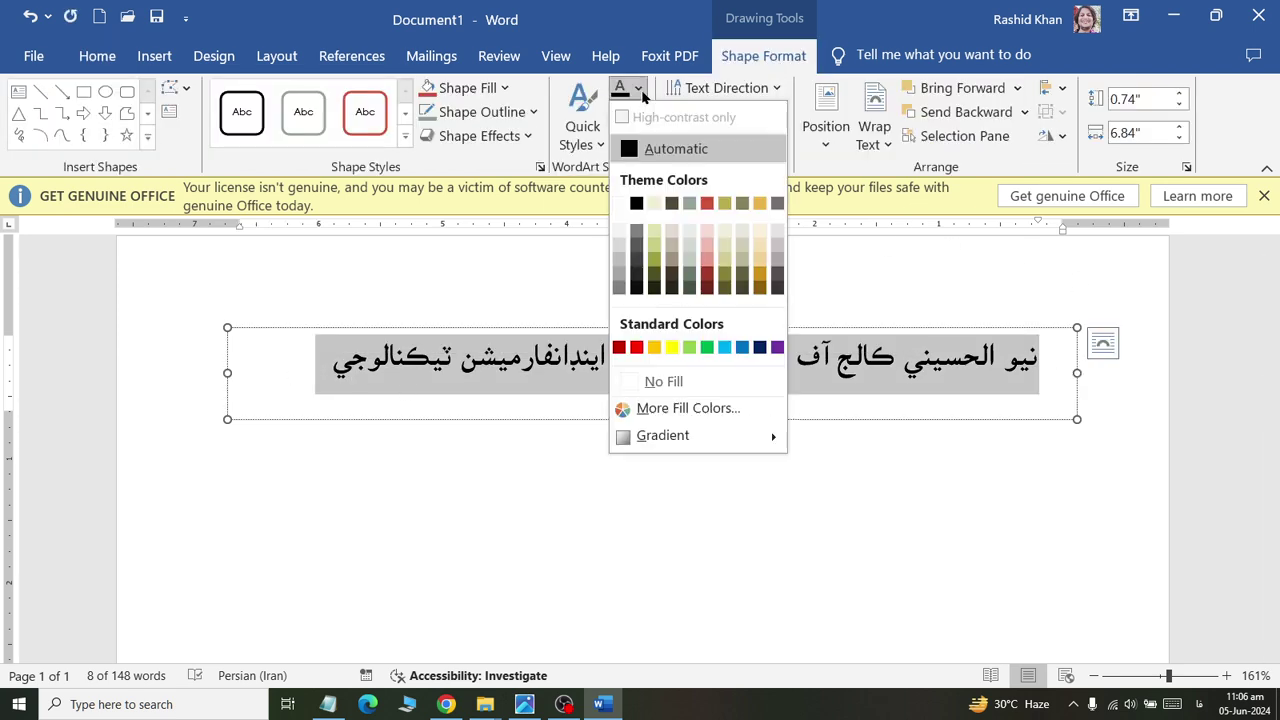
{"action": "left_click", "coordinate": [636, 204]}
{"action": "key", "text": "alt+Tab"}
{"action": "key", "text": "alt+Tab"}
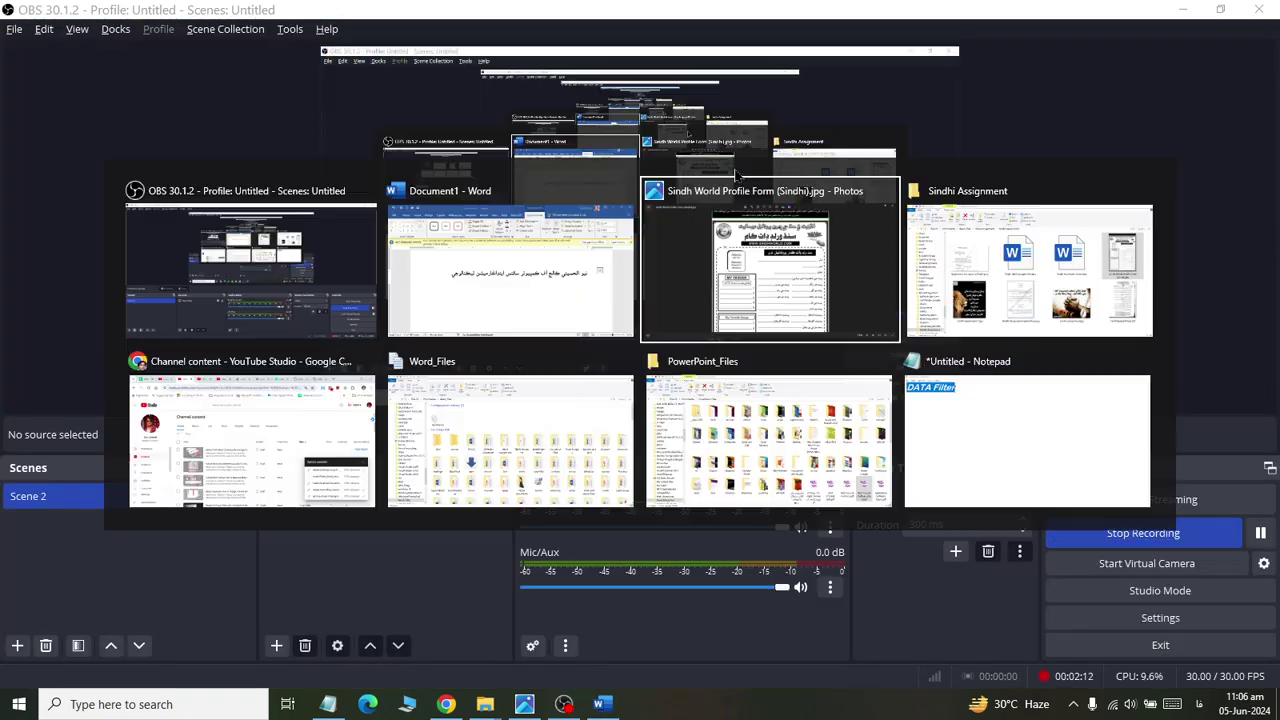
{"action": "key", "text": "alt+Tab"}
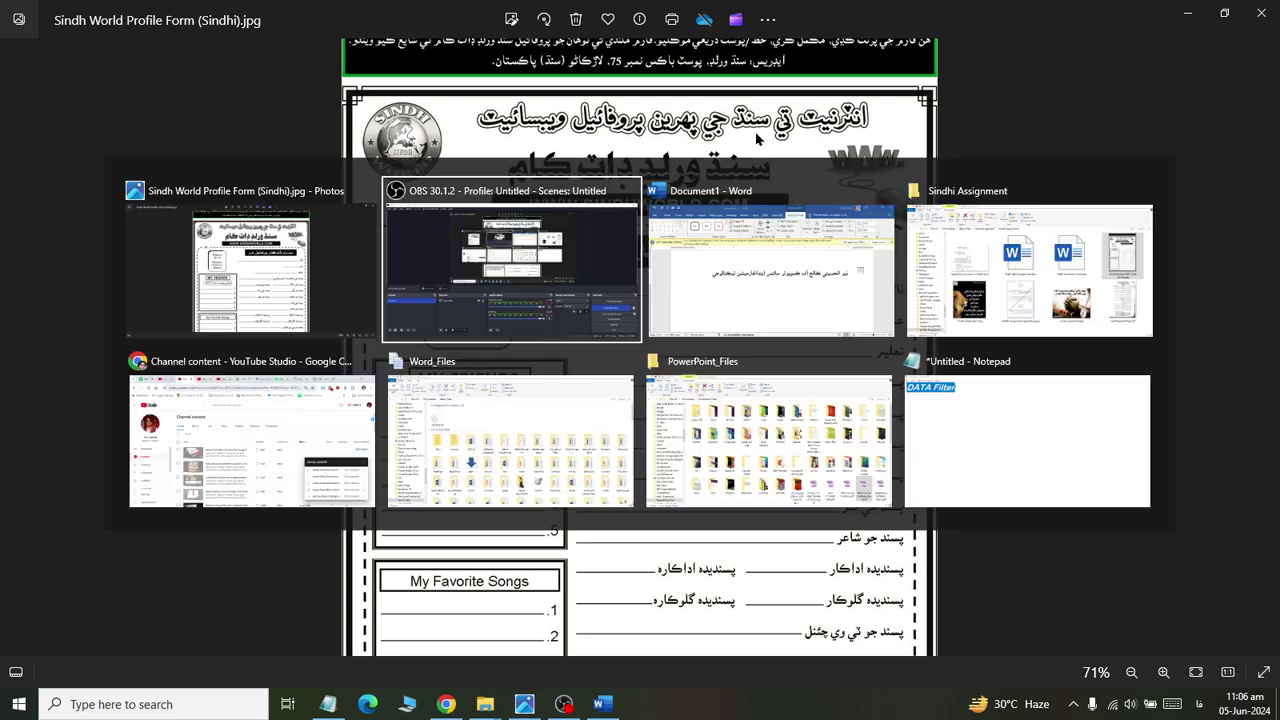
{"action": "key", "text": "alt+Tab"}
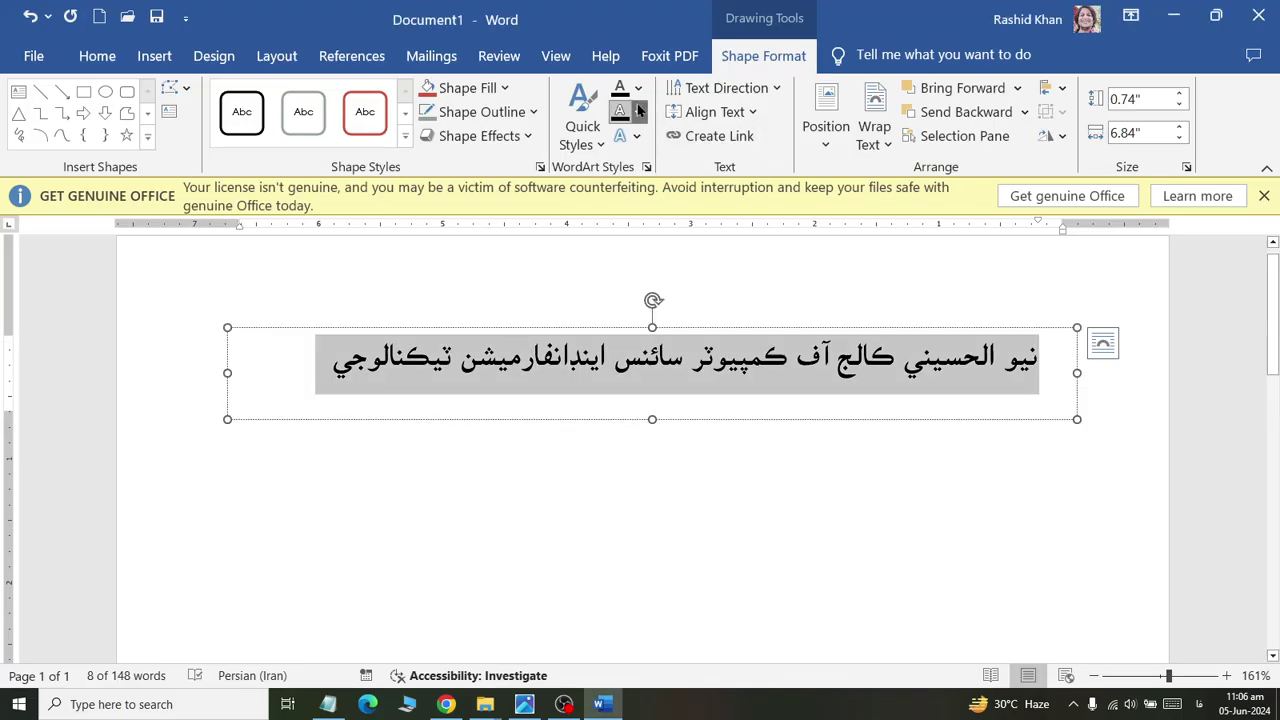
{"action": "left_click", "coordinate": [638, 111]}
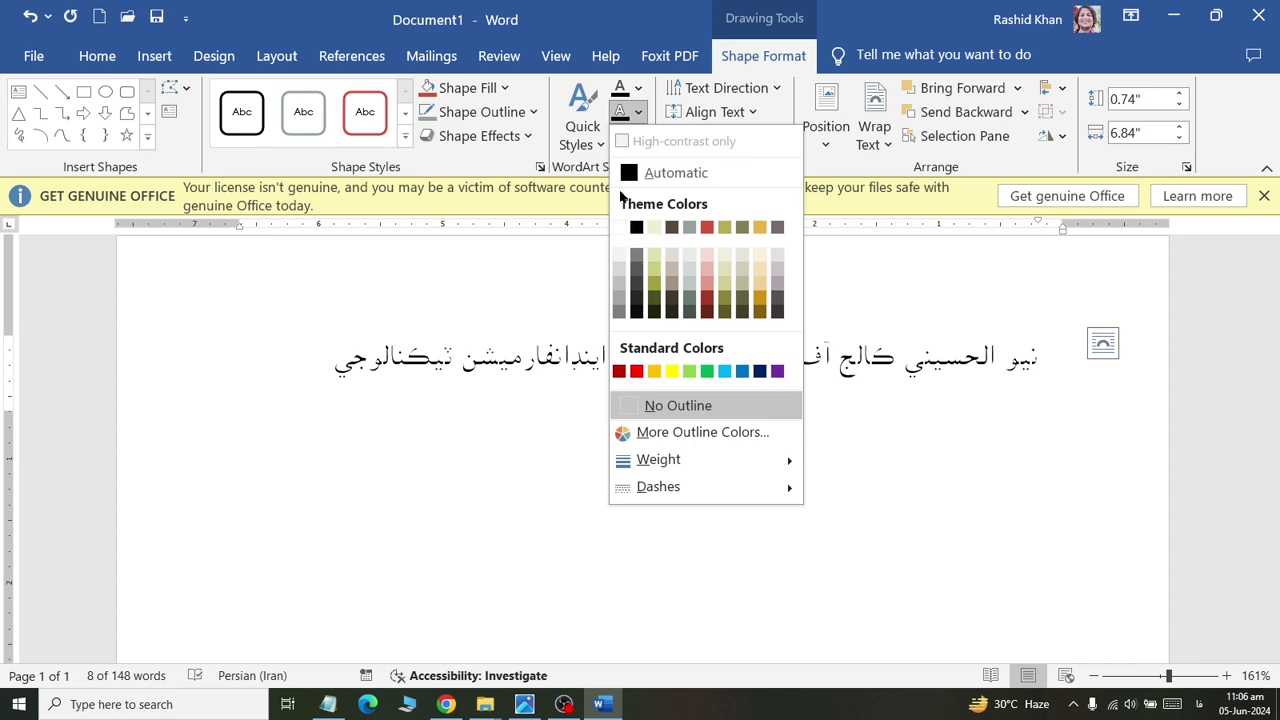
{"action": "left_click", "coordinate": [619, 227]}
{"action": "left_click", "coordinate": [638, 87]}
{"action": "left_click", "coordinate": [619, 204]}
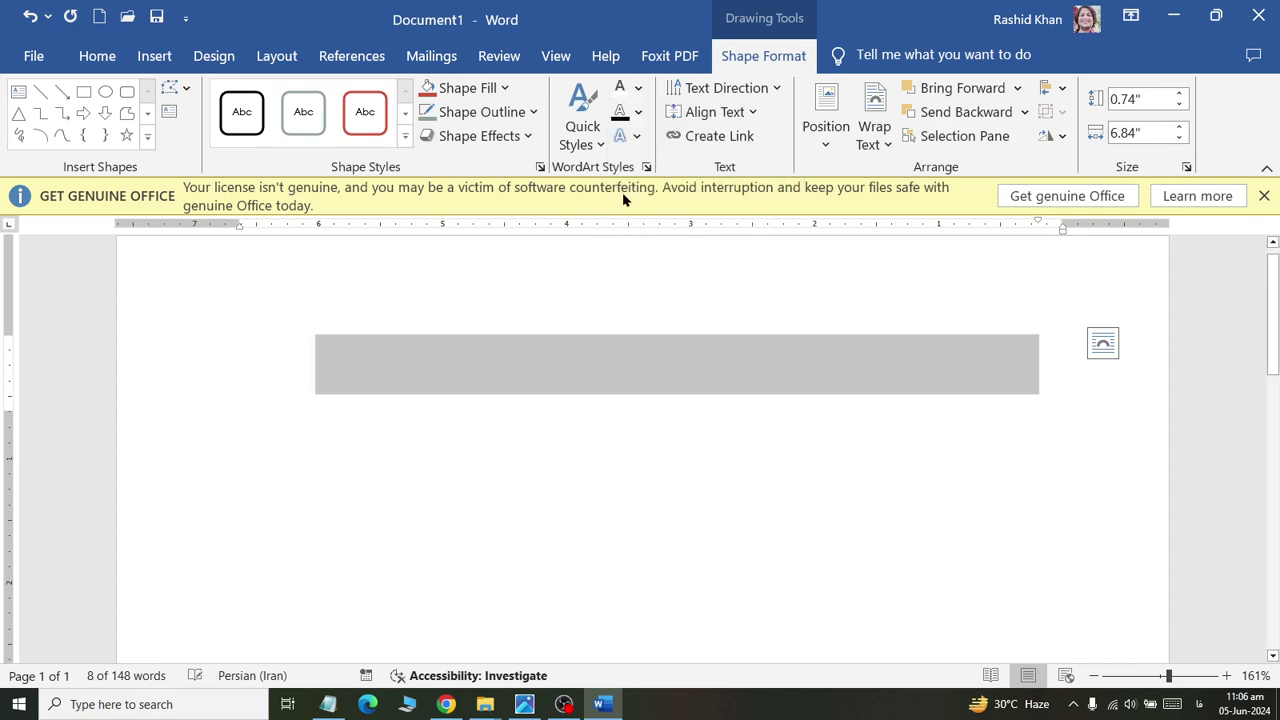
{"action": "left_click", "coordinate": [638, 111]}
{"action": "left_click", "coordinate": [625, 170]}
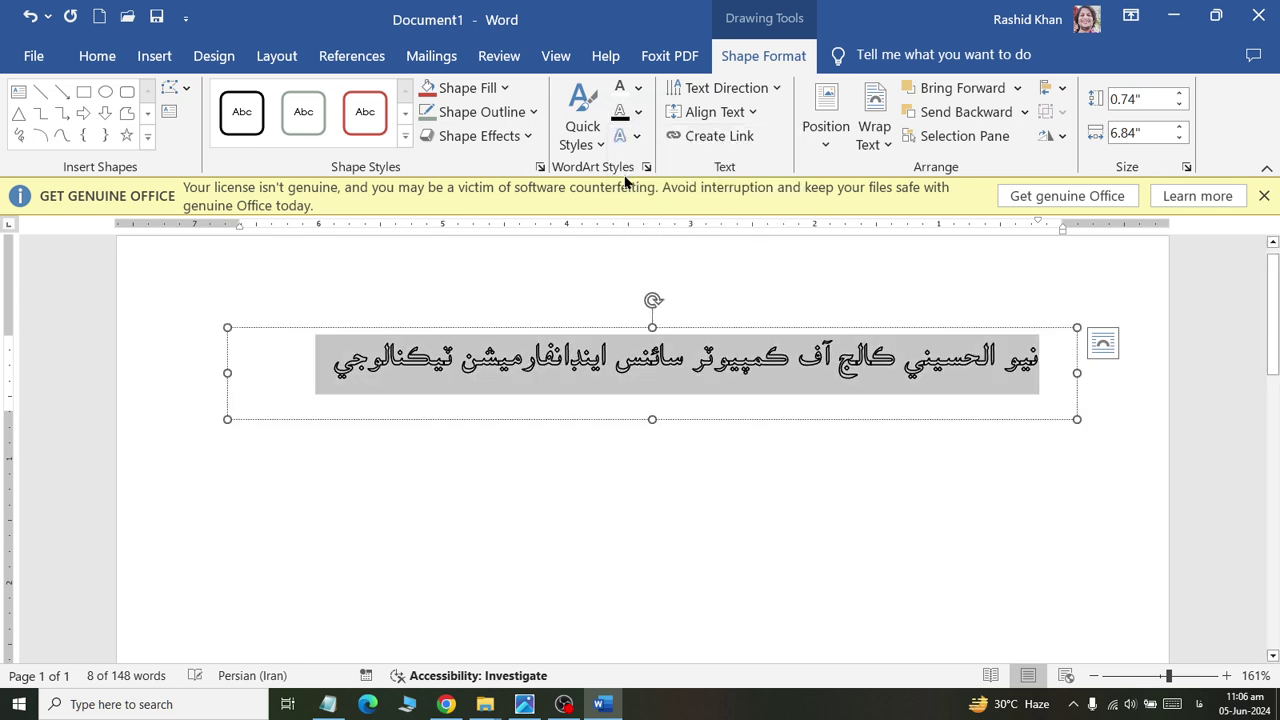
Enlarge the heading to 22 pt, widen its box and move it up and right.
{"action": "left_click", "coordinate": [97, 56]}
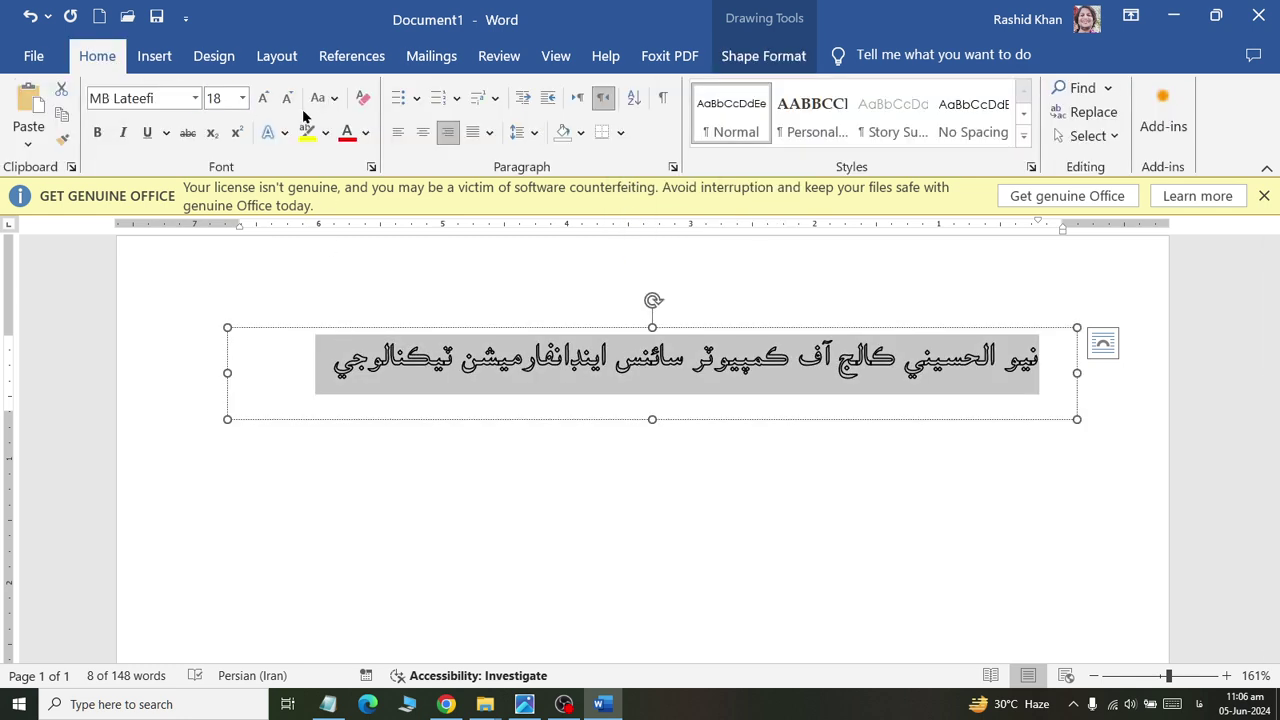
{"action": "left_click", "coordinate": [263, 98]}
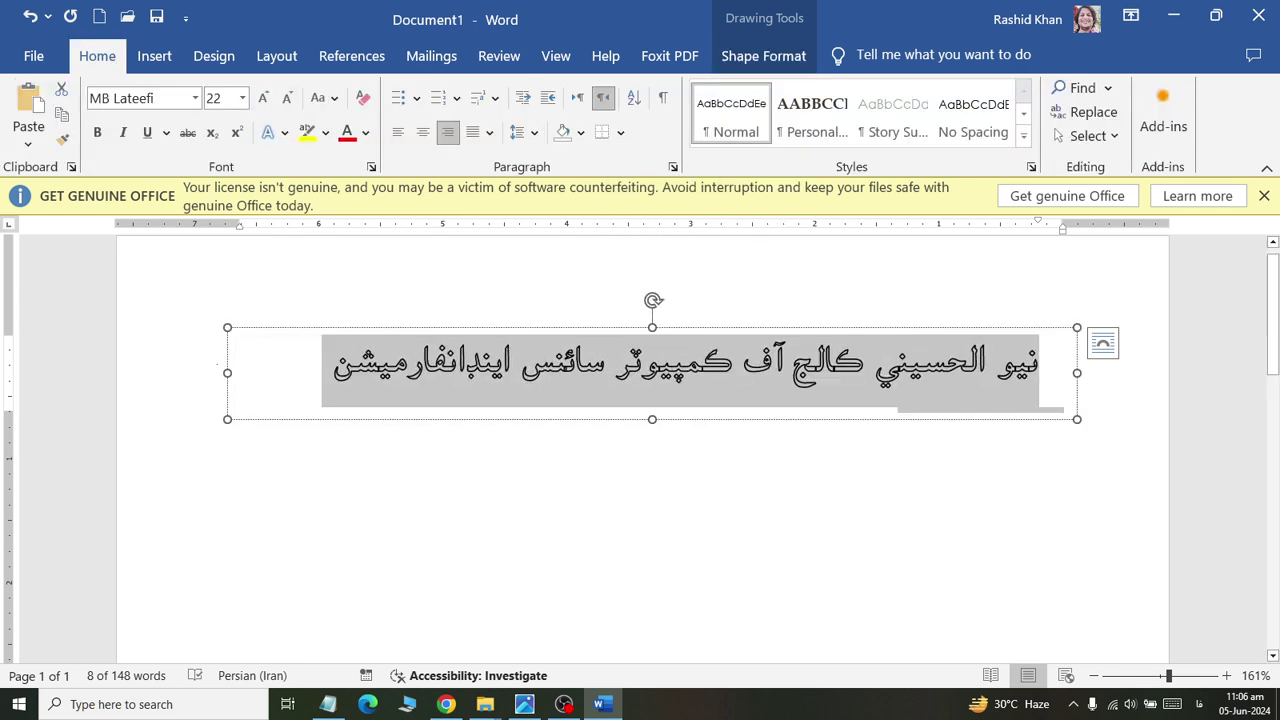
{"action": "left_click_drag", "start_coordinate": [227, 376], "coordinate": [150, 373]}
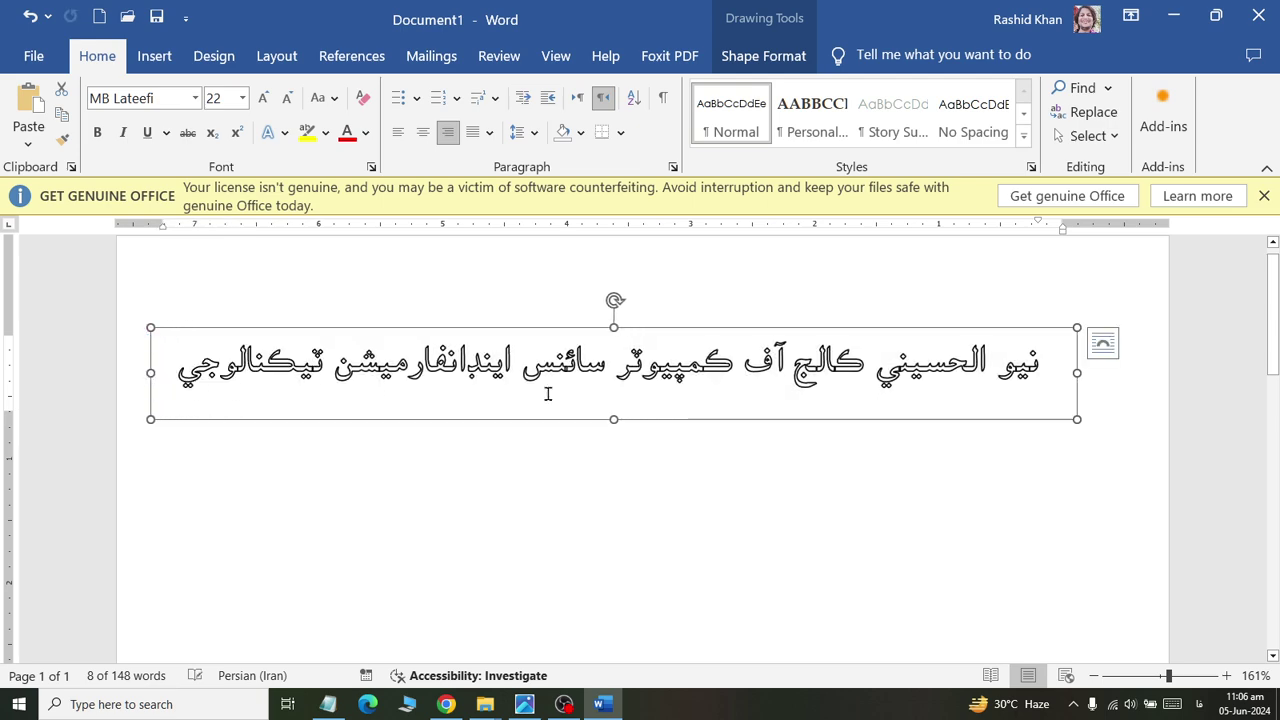
{"action": "left_click_drag", "start_coordinate": [865, 423], "coordinate": [911, 394]}
{"action": "left_click", "coordinate": [920, 340]}
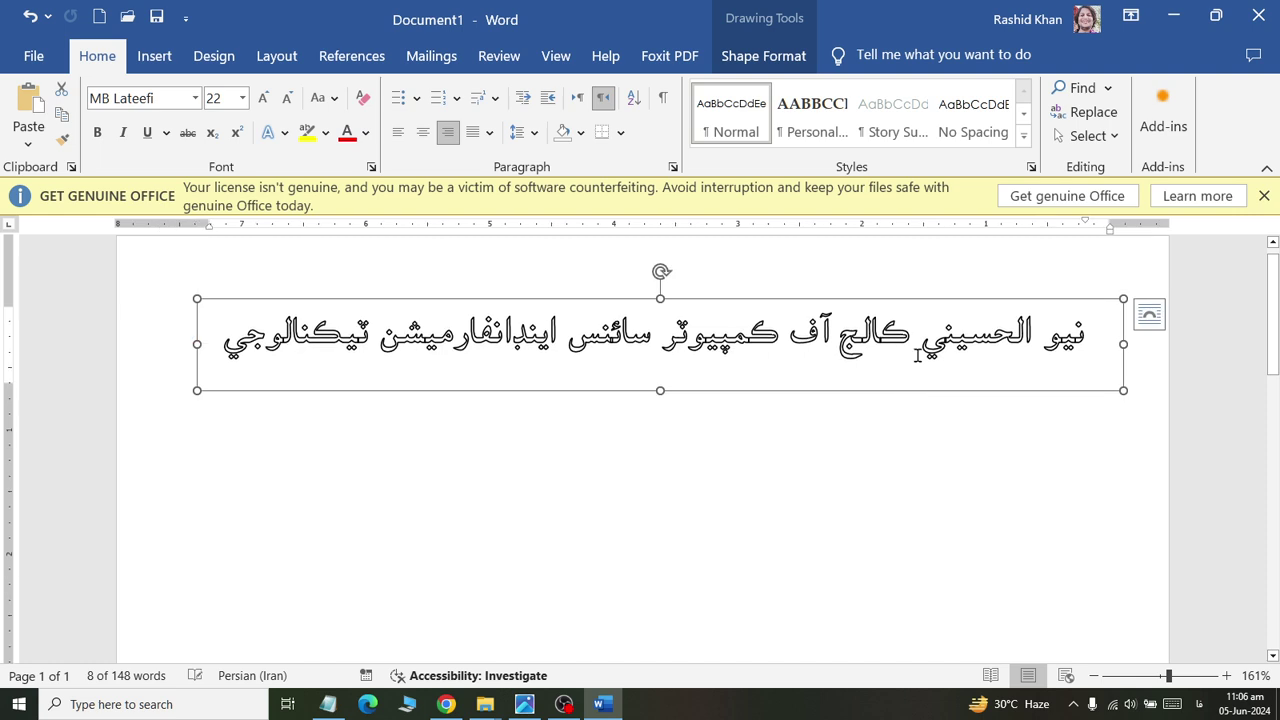
Break the heading onto two centred lines and drag the box taller to show both.
{"action": "key", "text": "Return"}
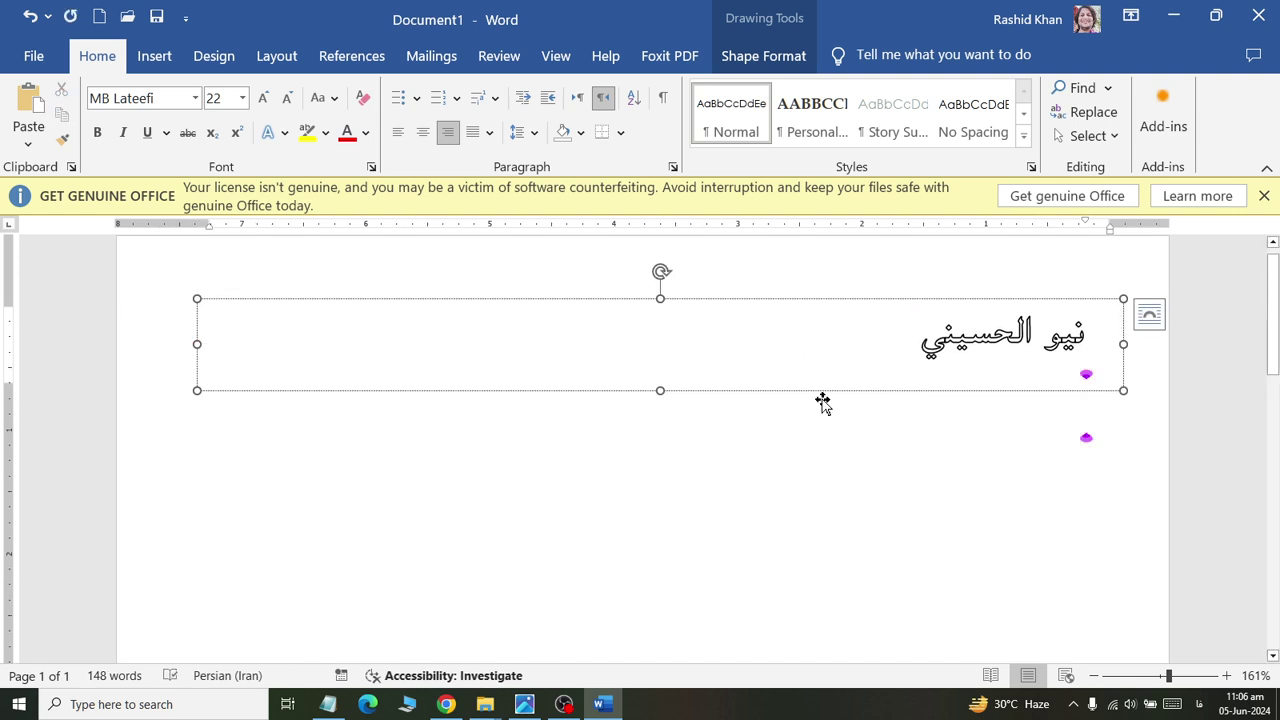
{"action": "triple_click", "coordinate": [701, 355]}
{"action": "left_click", "coordinate": [956, 346]}
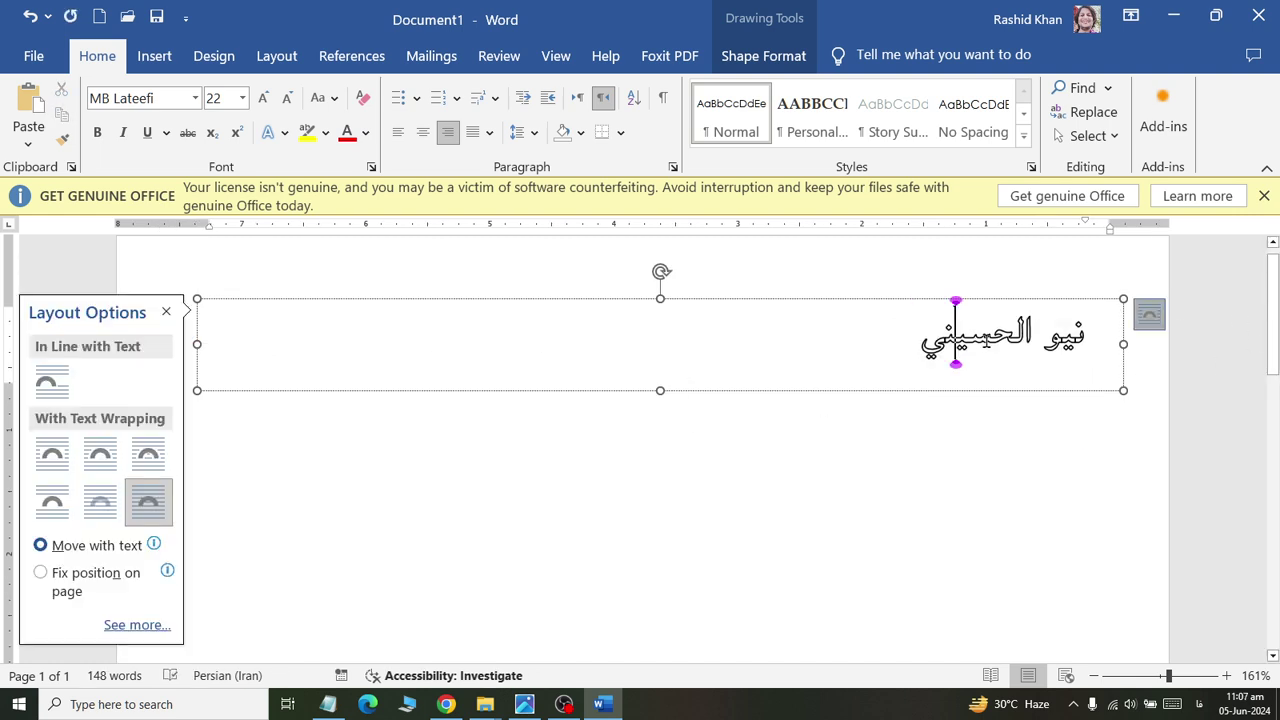
{"action": "key", "text": "ctrl+a"}
{"action": "left_click", "coordinate": [423, 132]}
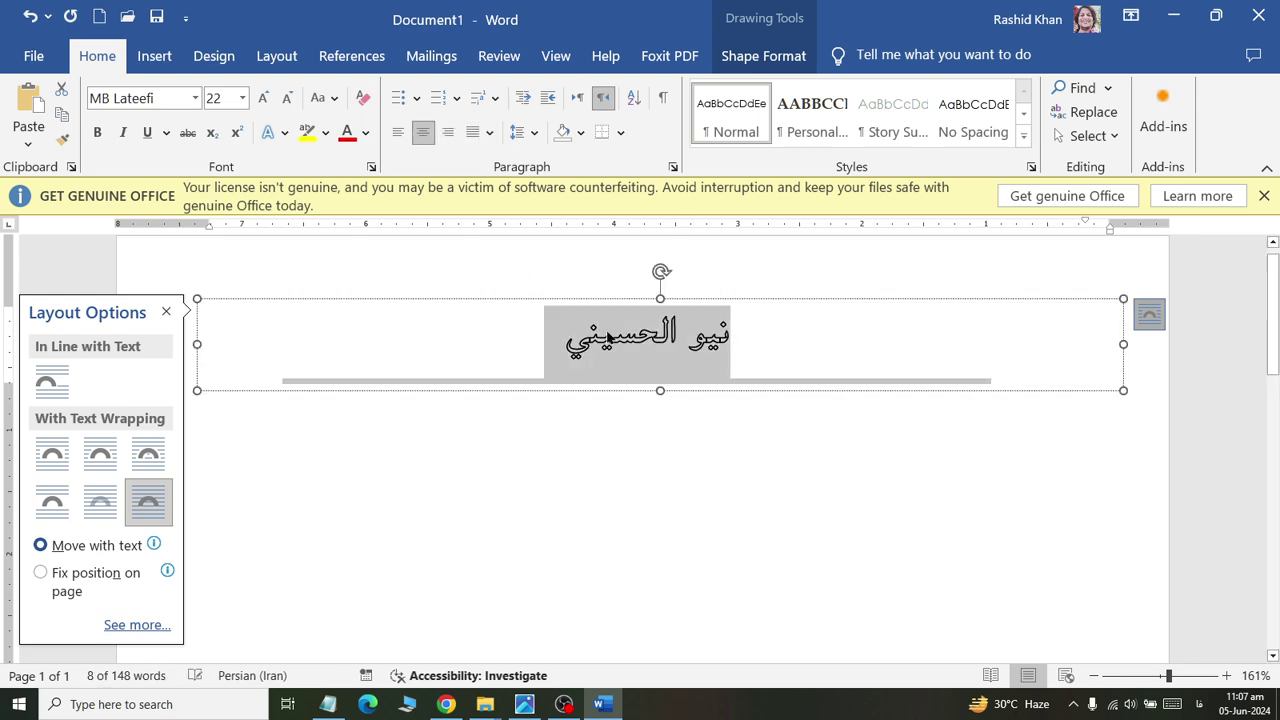
{"action": "left_click", "coordinate": [685, 384]}
{"action": "left_click_drag", "start_coordinate": [660, 390], "coordinate": [660, 469]}
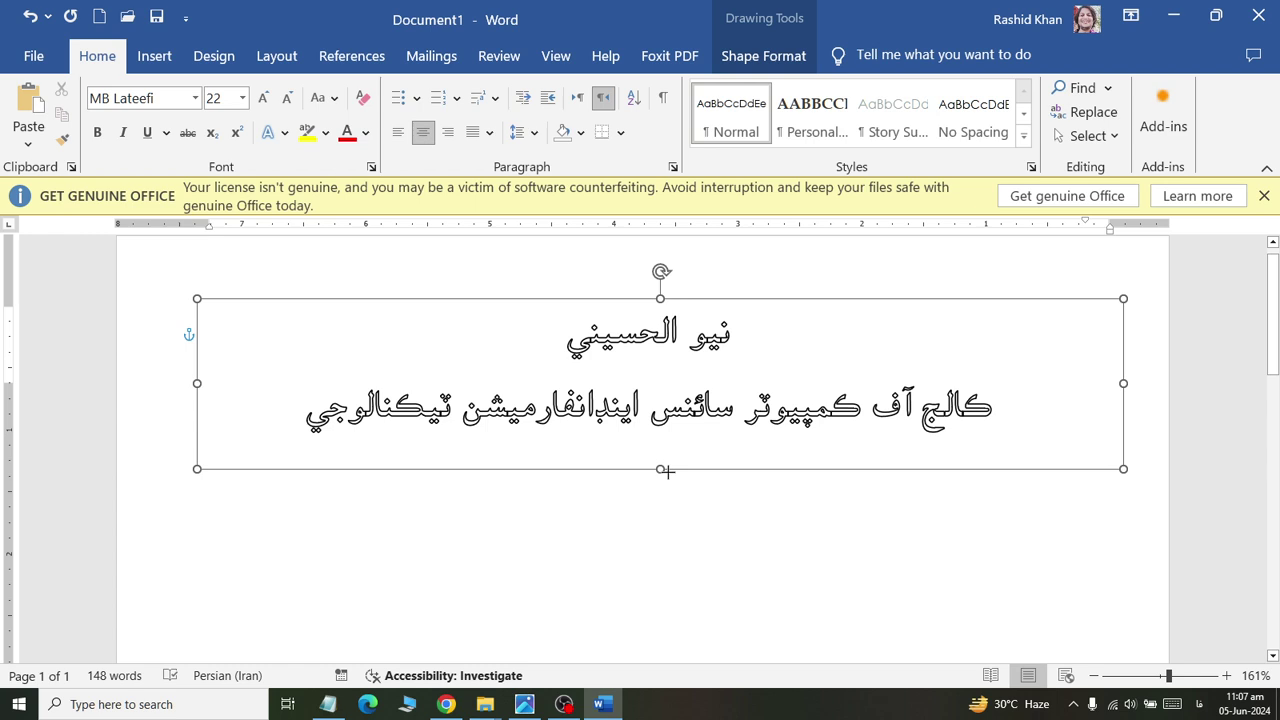
{"action": "triple_click", "coordinate": [718, 336]}
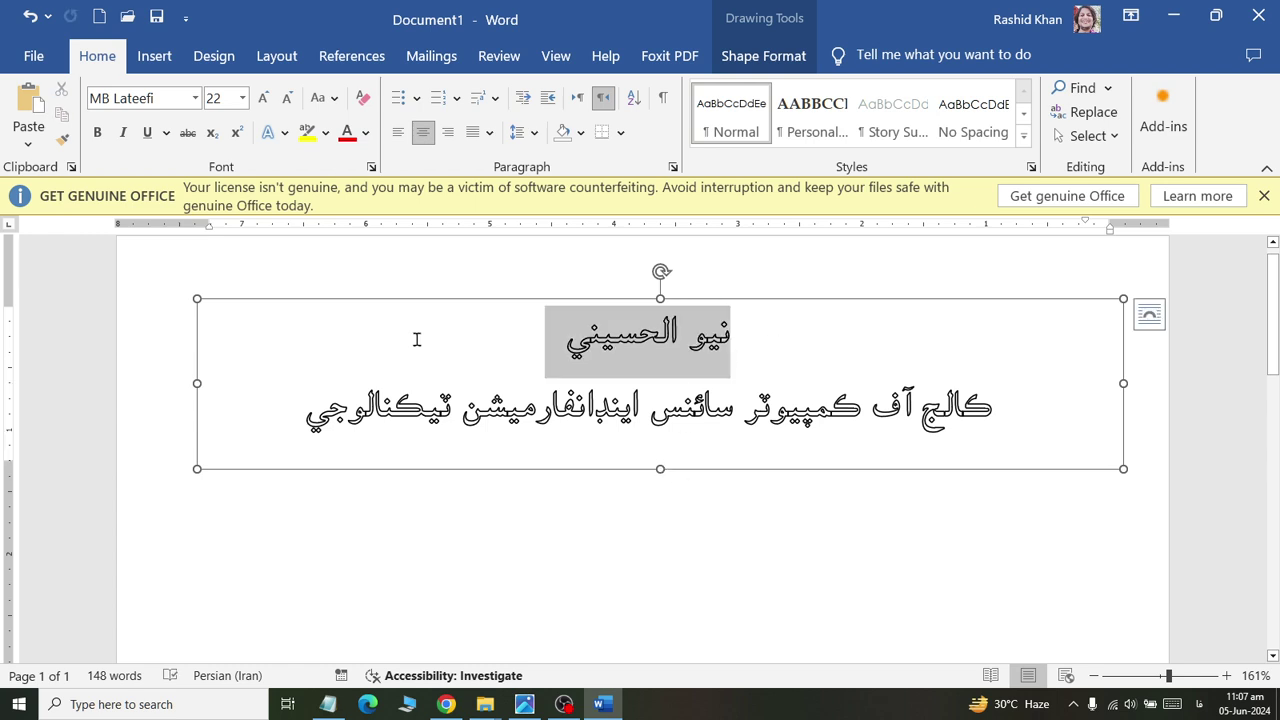
Grow the top title line to 36 pt, keeping MB Lateefi as its font.
{"action": "left_click", "coordinate": [264, 98]}
{"action": "left_click", "coordinate": [264, 98]}
{"action": "left_click", "coordinate": [264, 98]}
{"action": "left_click", "coordinate": [264, 98]}
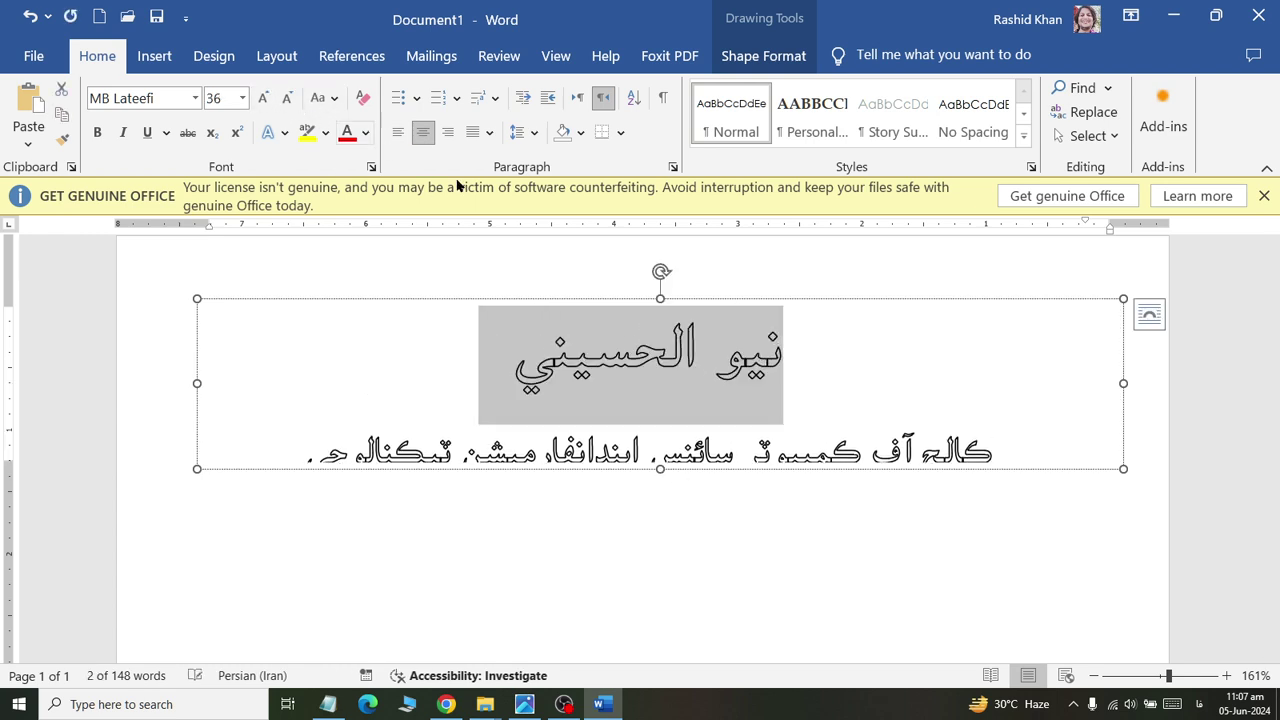
{"action": "left_click", "coordinate": [194, 98]}
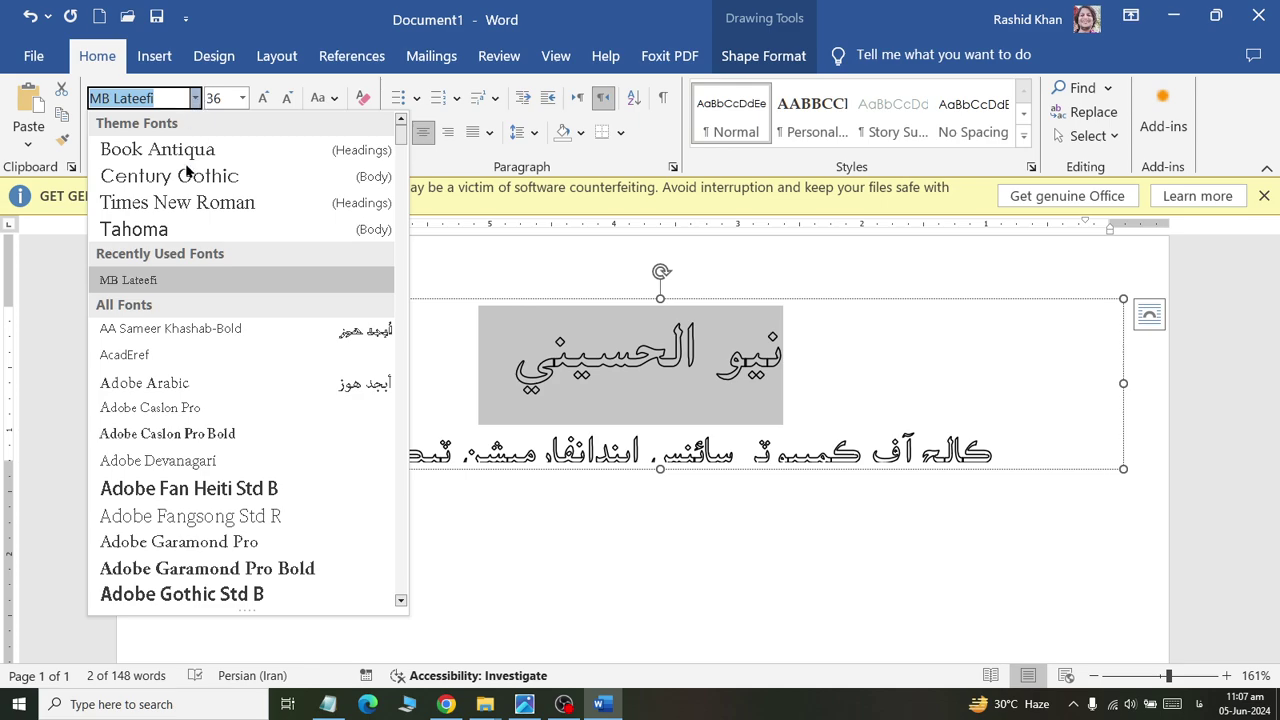
{"action": "scroll", "coordinate": [223, 449], "scroll_direction": "down", "scroll_amount": 5}
{"action": "scroll", "coordinate": [230, 455], "scroll_direction": "down", "scroll_amount": 10}
{"action": "scroll", "coordinate": [237, 457], "scroll_direction": "down", "scroll_amount": 5}
{"action": "scroll", "coordinate": [238, 463], "scroll_direction": "down", "scroll_amount": 4}
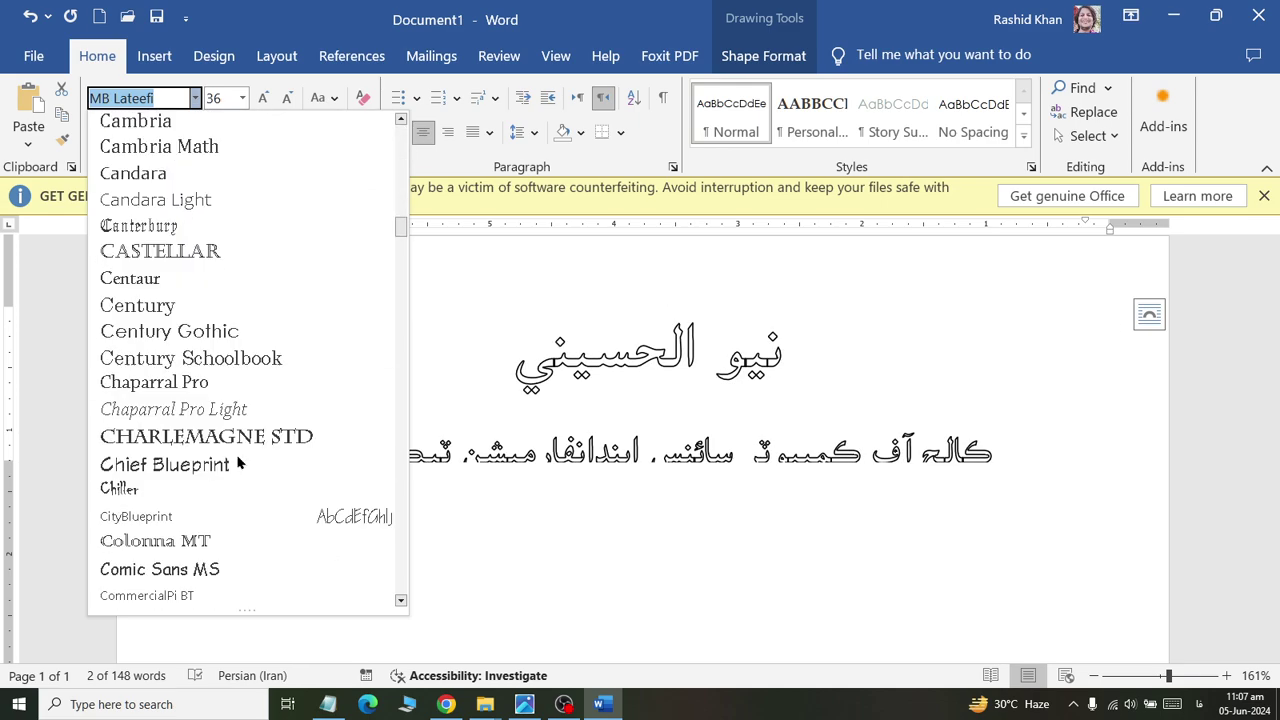
{"action": "scroll", "coordinate": [238, 463], "scroll_direction": "down", "scroll_amount": 10}
{"action": "scroll", "coordinate": [243, 491], "scroll_direction": "down", "scroll_amount": 10}
{"action": "scroll", "coordinate": [246, 504], "scroll_direction": "down", "scroll_amount": 10}
{"action": "scroll", "coordinate": [250, 500], "scroll_direction": "down", "scroll_amount": 10}
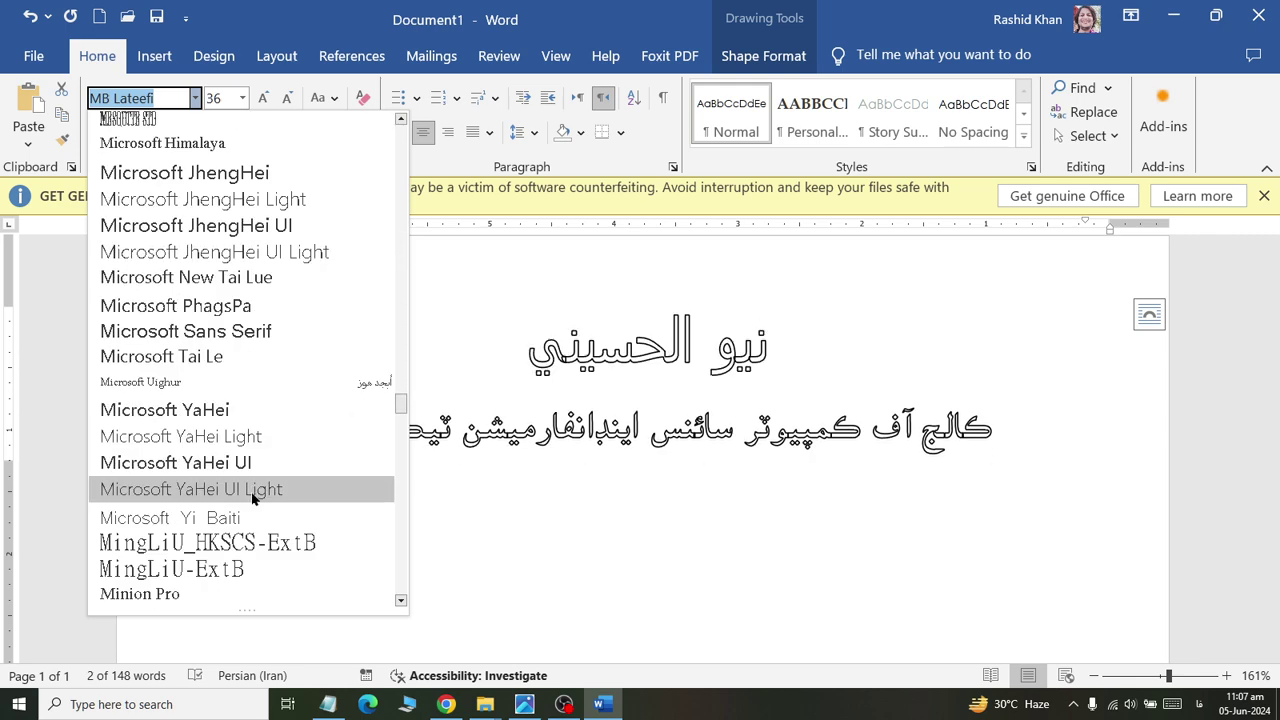
{"action": "scroll", "coordinate": [252, 495], "scroll_direction": "down", "scroll_amount": 15}
{"action": "scroll", "coordinate": [248, 475], "scroll_direction": "down", "scroll_amount": 2}
{"action": "scroll", "coordinate": [246, 464], "scroll_direction": "up", "scroll_amount": 7}
{"action": "scroll", "coordinate": [246, 464], "scroll_direction": "up", "scroll_amount": 4}
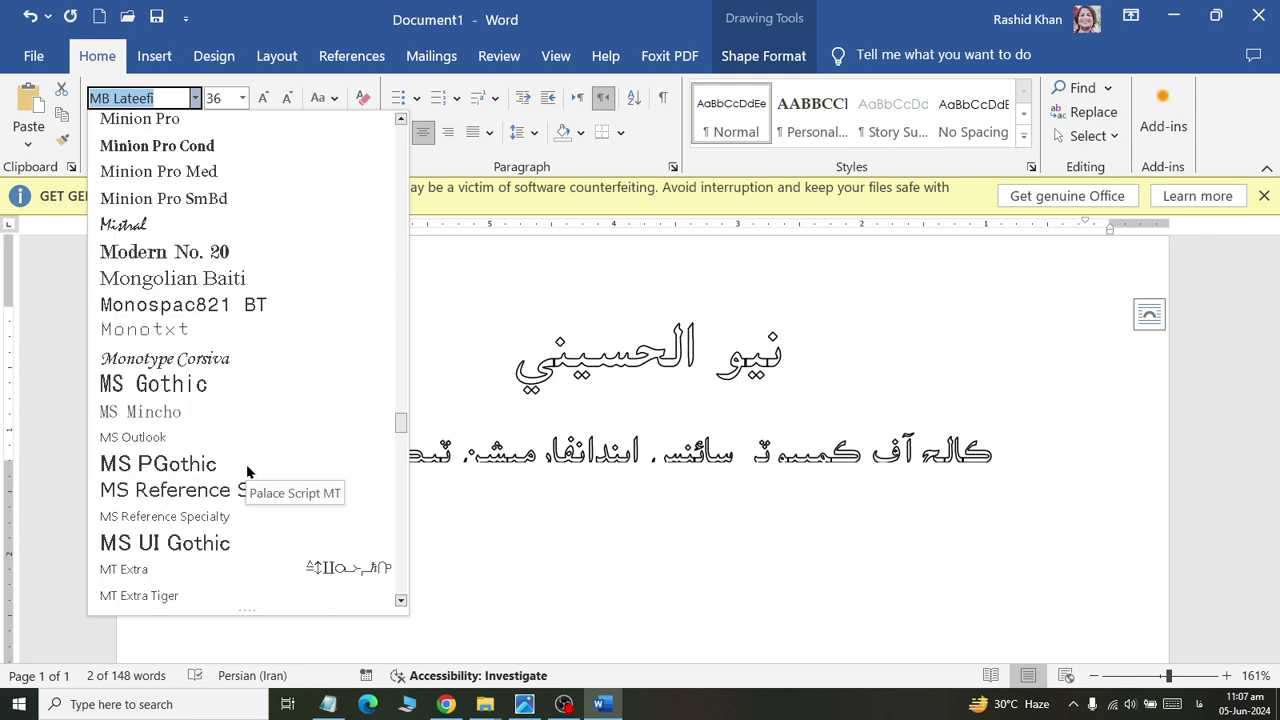
{"action": "scroll", "coordinate": [246, 464], "scroll_direction": "down", "scroll_amount": 1}
{"action": "scroll", "coordinate": [218, 363], "scroll_direction": "down", "scroll_amount": 1}
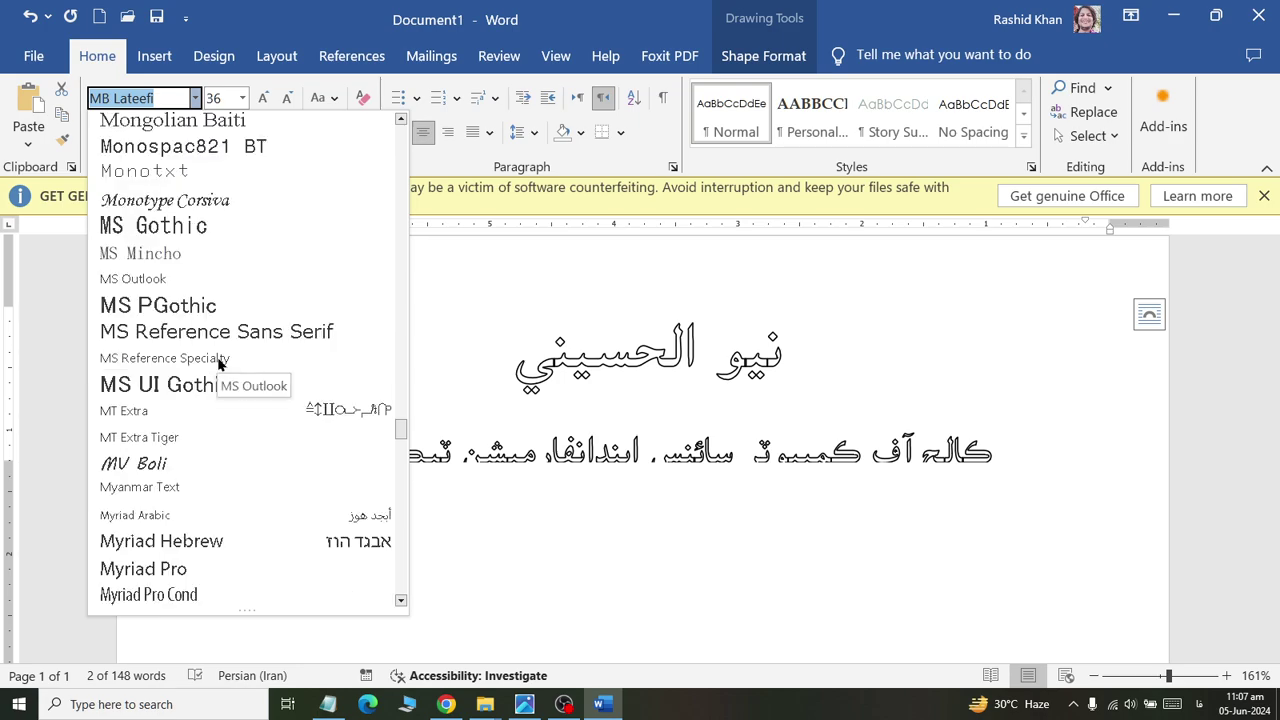
{"action": "scroll", "coordinate": [218, 363], "scroll_direction": "up", "scroll_amount": 4}
{"action": "scroll", "coordinate": [218, 363], "scroll_direction": "up", "scroll_amount": 3}
{"action": "scroll", "coordinate": [218, 363], "scroll_direction": "up", "scroll_amount": 4}
{"action": "scroll", "coordinate": [218, 363], "scroll_direction": "up", "scroll_amount": 2}
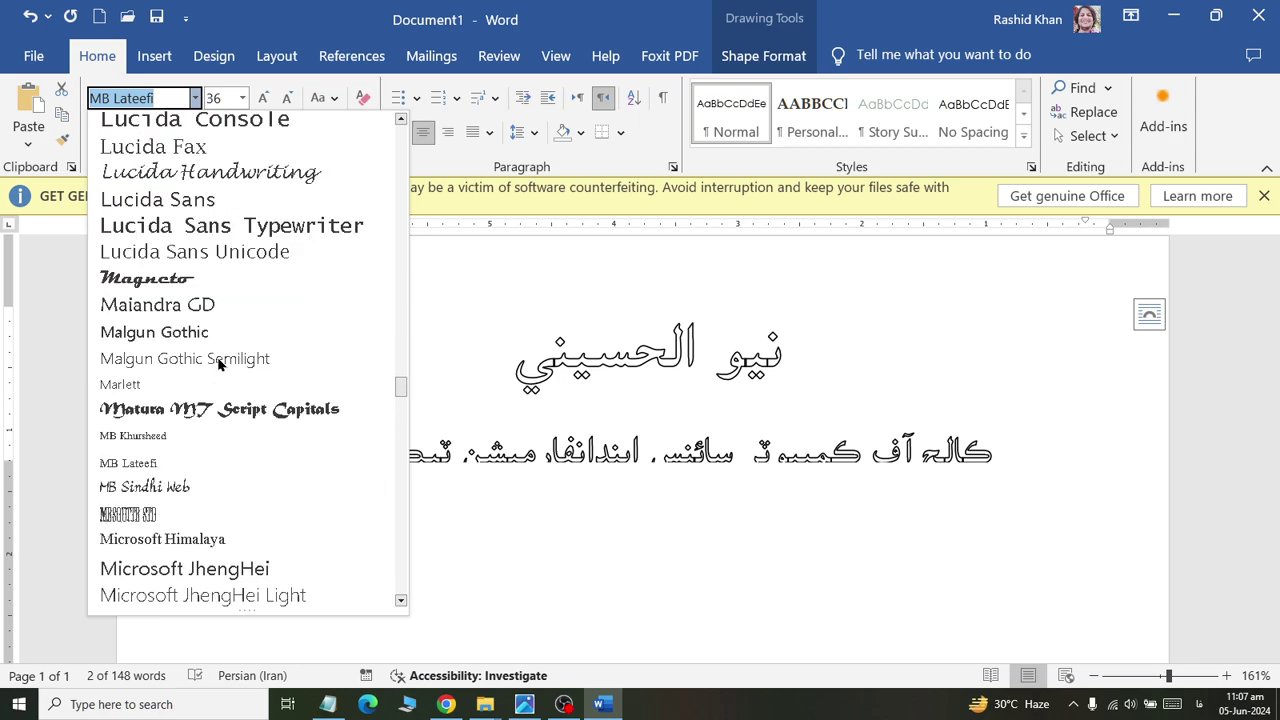
{"action": "left_click", "coordinate": [191, 464]}
Select the second, college-name line of the heading.
{"action": "left_click", "coordinate": [596, 452]}
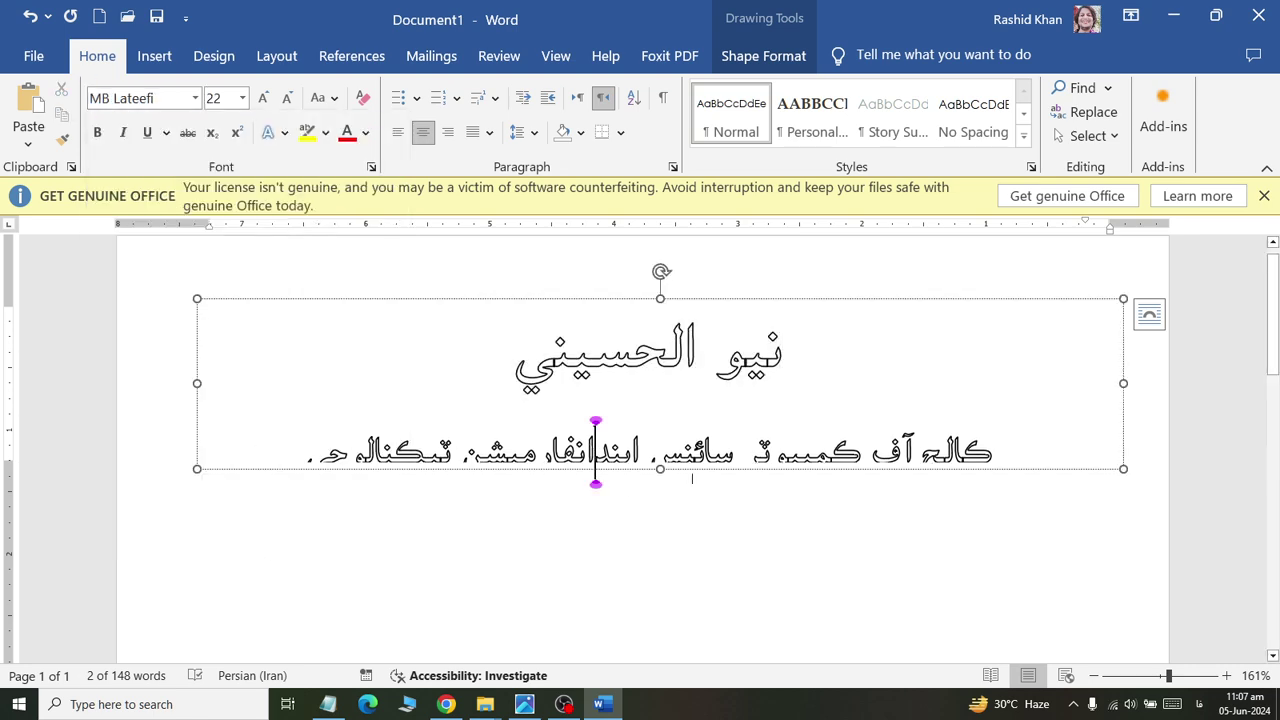
{"action": "left_click", "coordinate": [1052, 337]}
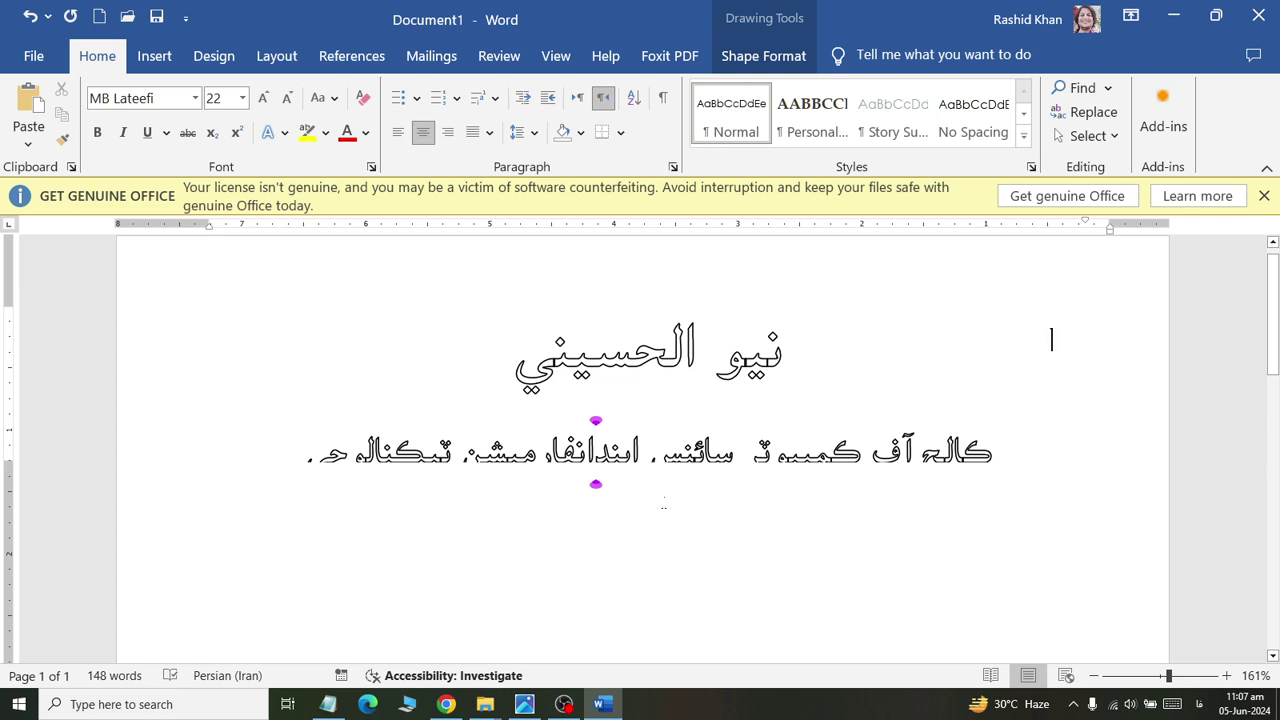
{"action": "left_click", "coordinate": [651, 452]}
{"action": "triple_click", "coordinate": [658, 455]}
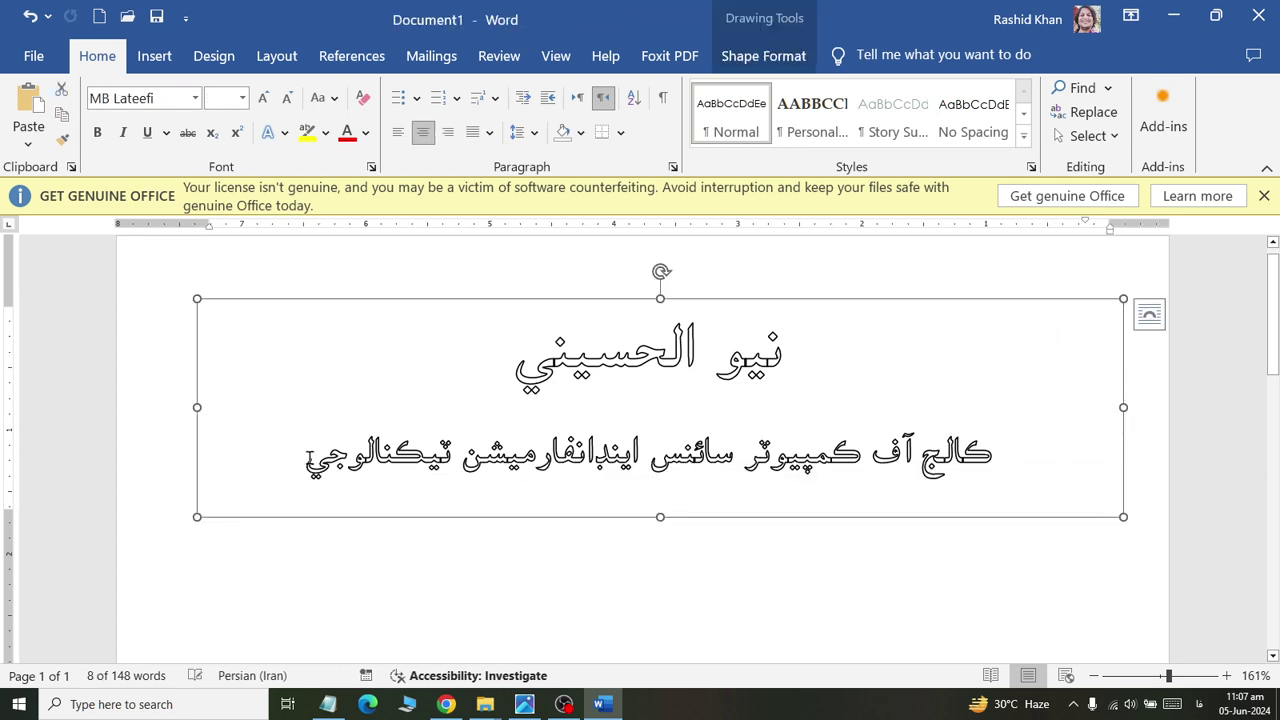
Select the top title line and fill its letters green.
{"action": "left_click", "coordinate": [829, 347]}
{"action": "triple_click", "coordinate": [829, 347]}
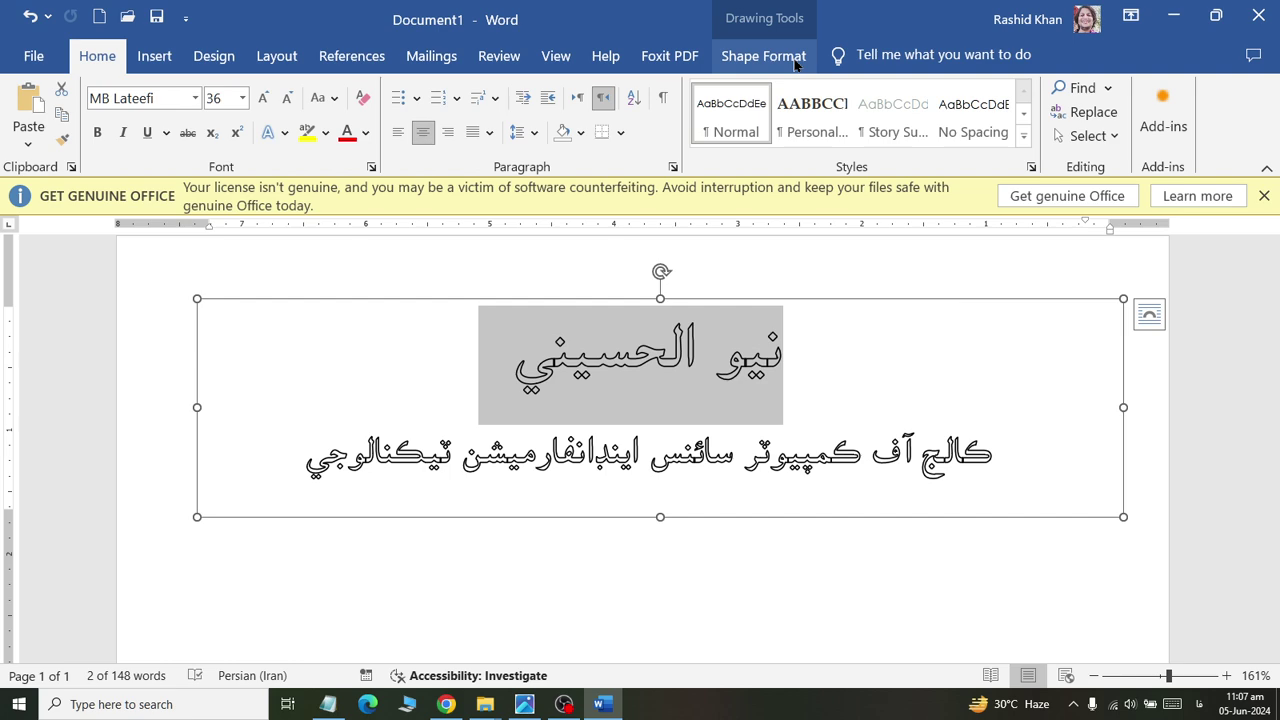
{"action": "left_click", "coordinate": [763, 55]}
{"action": "left_click", "coordinate": [639, 88]}
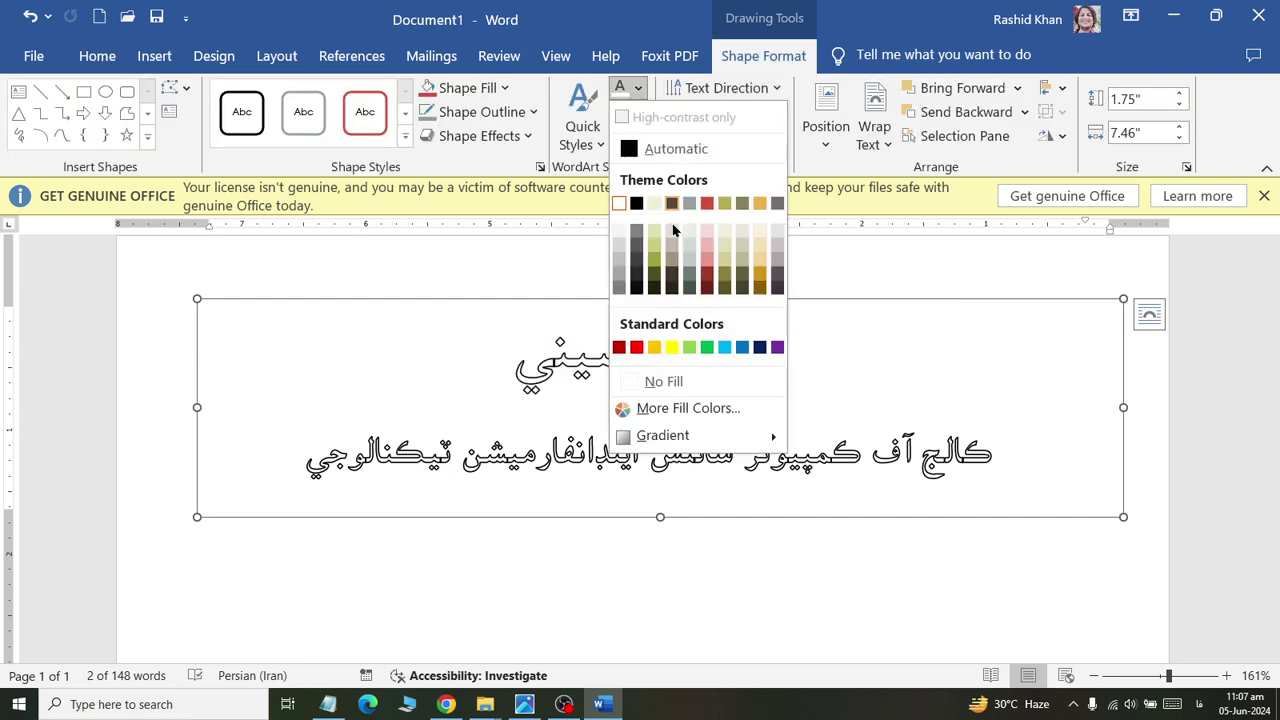
{"action": "left_click", "coordinate": [707, 347]}
Outline the title in dark blue at 1½ pt and enlarge it to 48 pt.
{"action": "left_click", "coordinate": [638, 112]}
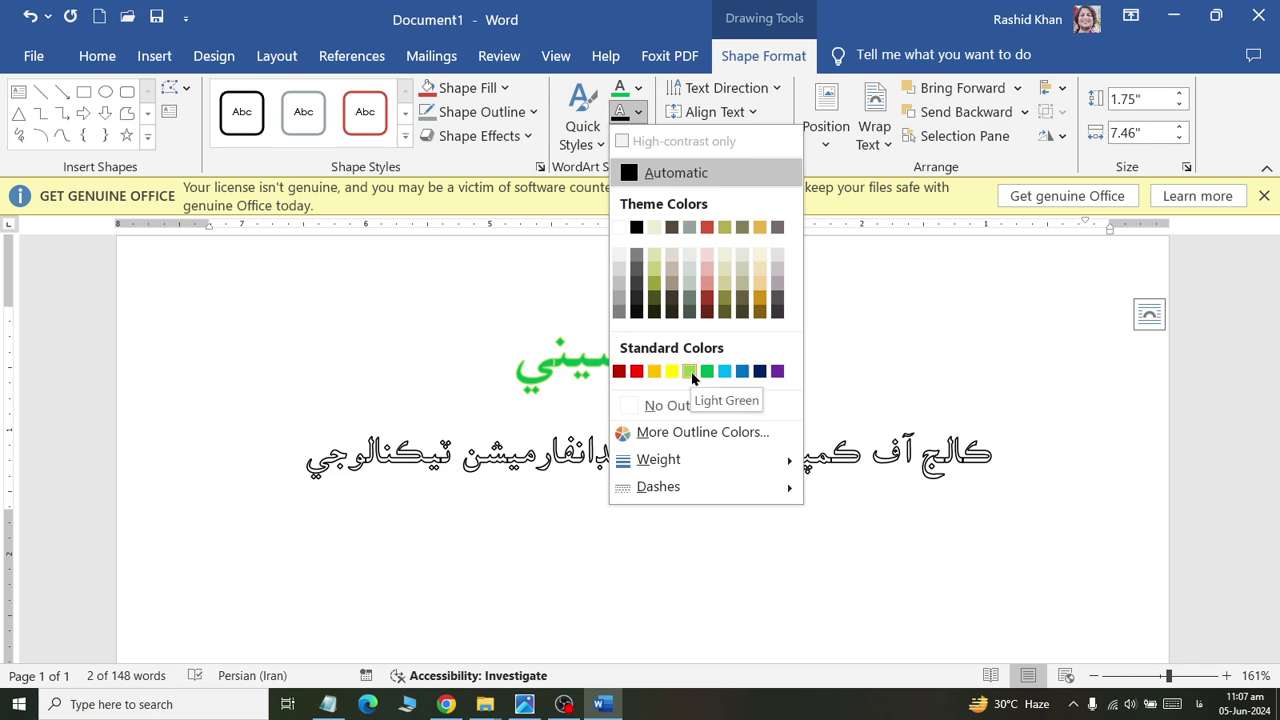
{"action": "left_click", "coordinate": [760, 371]}
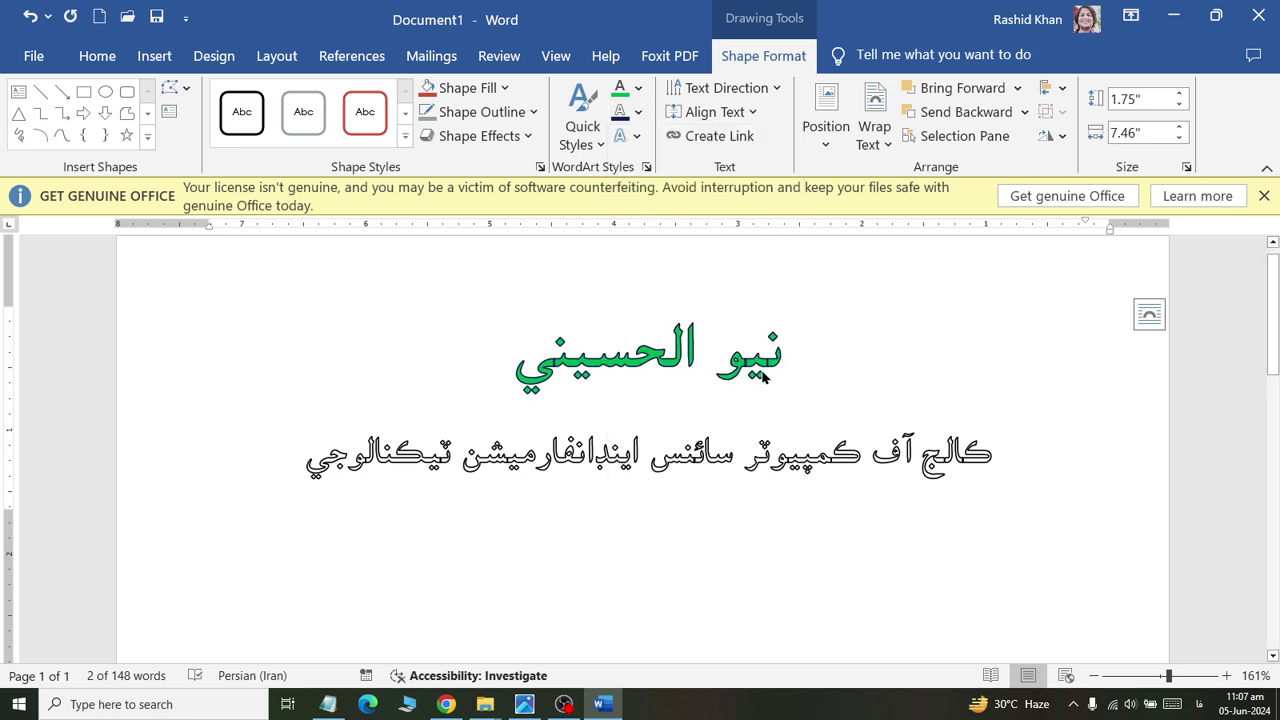
{"action": "left_click", "coordinate": [638, 112]}
{"action": "mouse_move", "coordinate": [700, 459]}
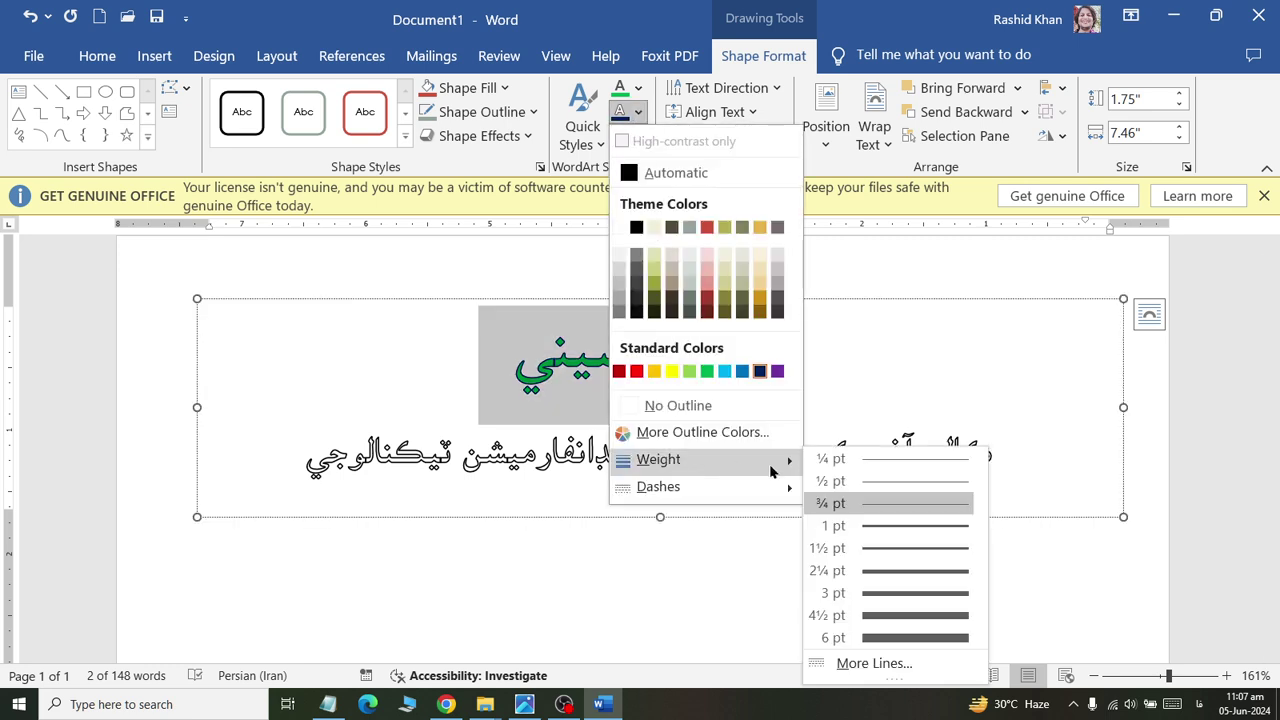
{"action": "left_click", "coordinate": [893, 558]}
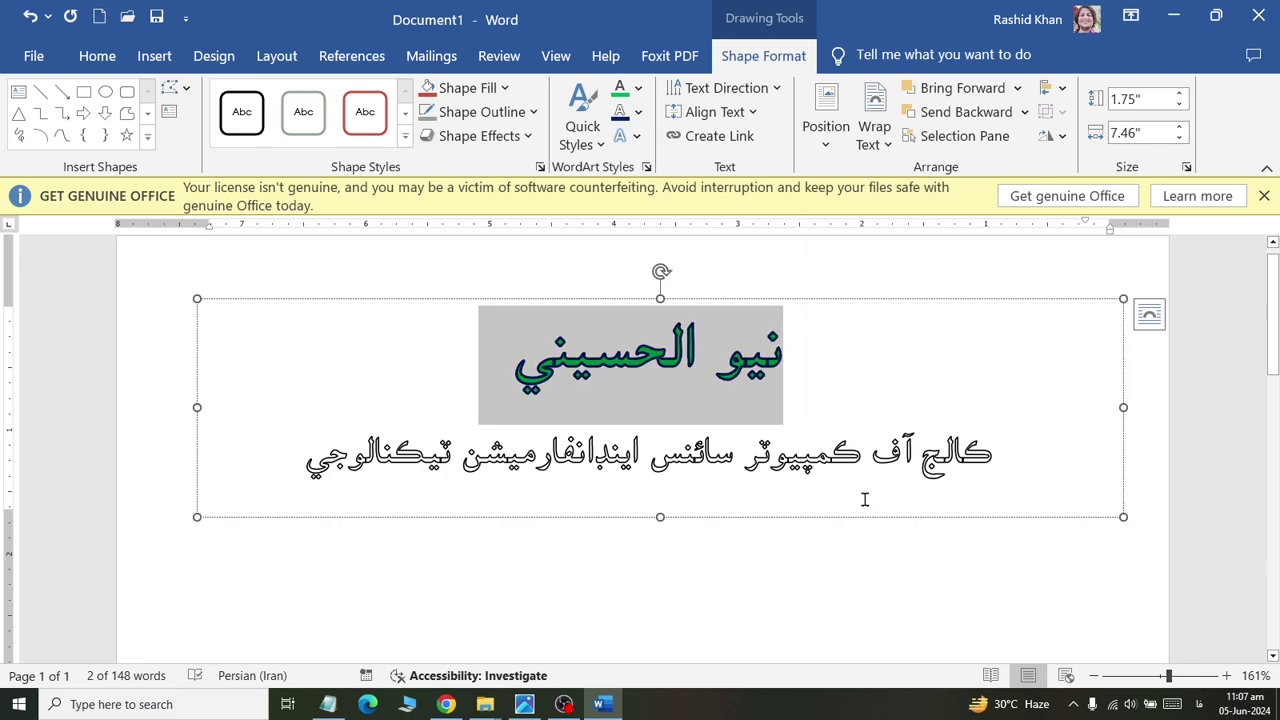
{"action": "left_click", "coordinate": [117, 62]}
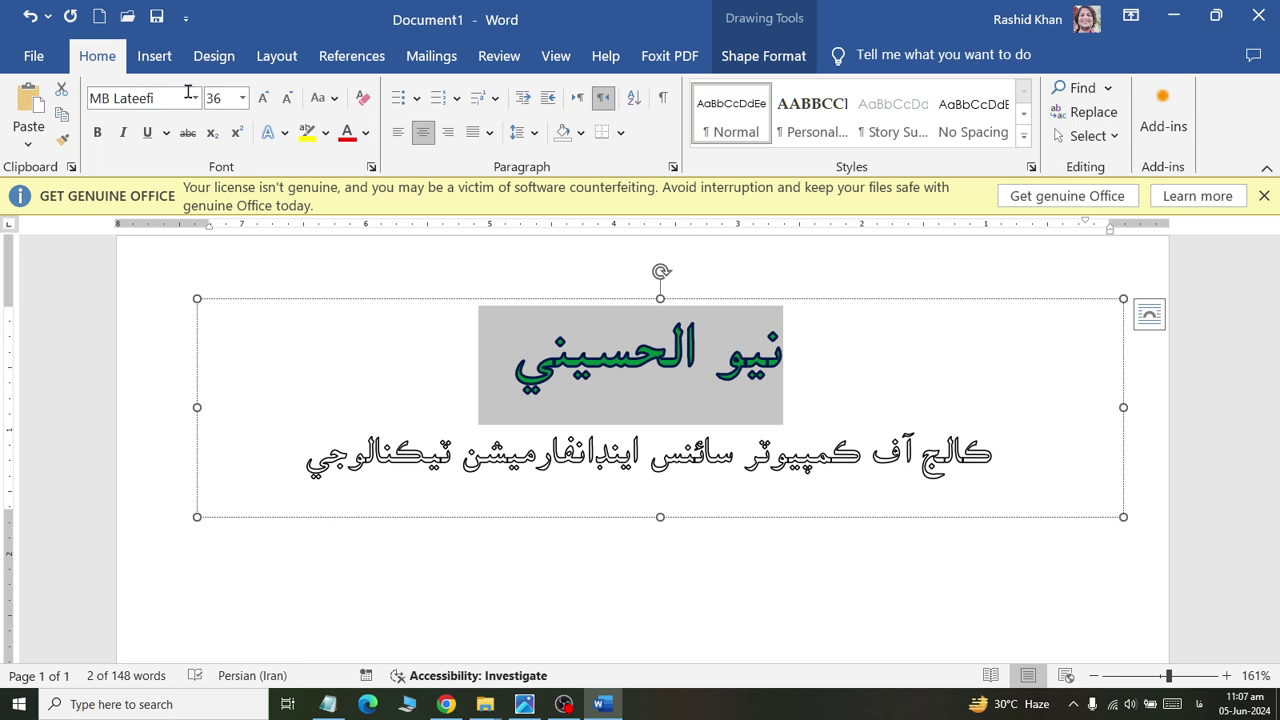
{"action": "left_click", "coordinate": [261, 98]}
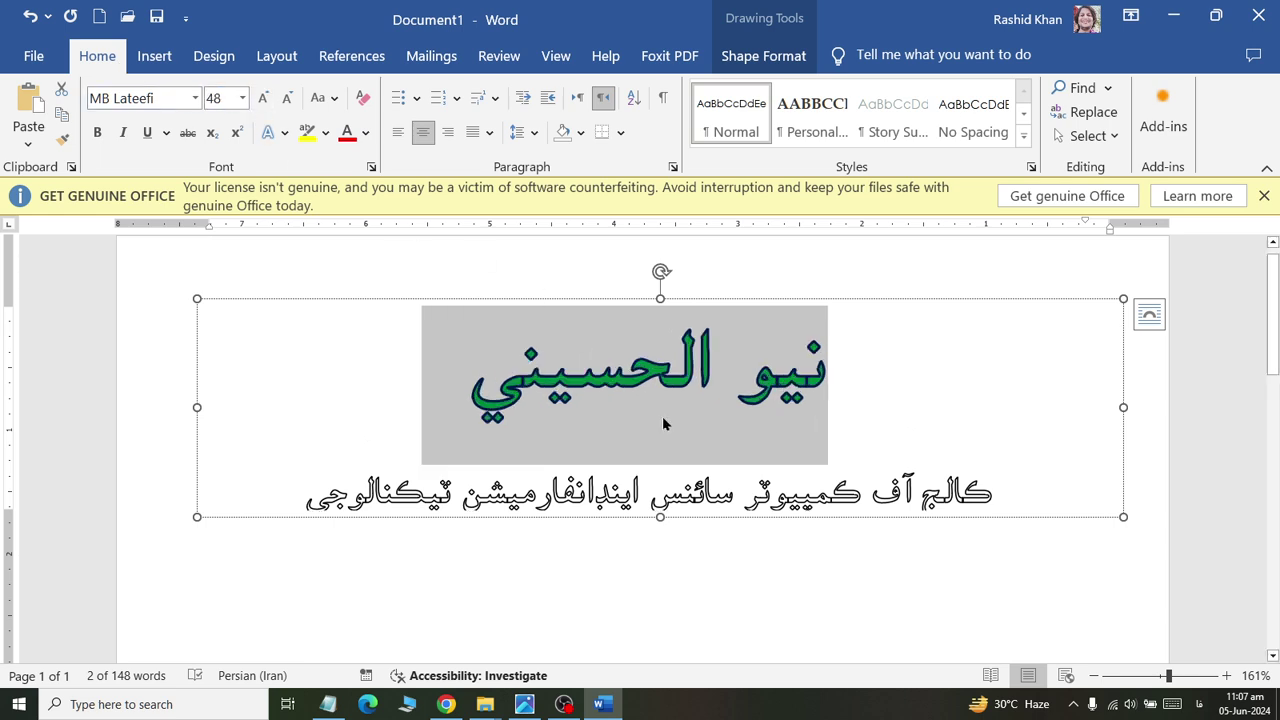
Set the heading title to single line spacing to tighten its lines.
{"action": "left_click", "coordinate": [832, 492]}
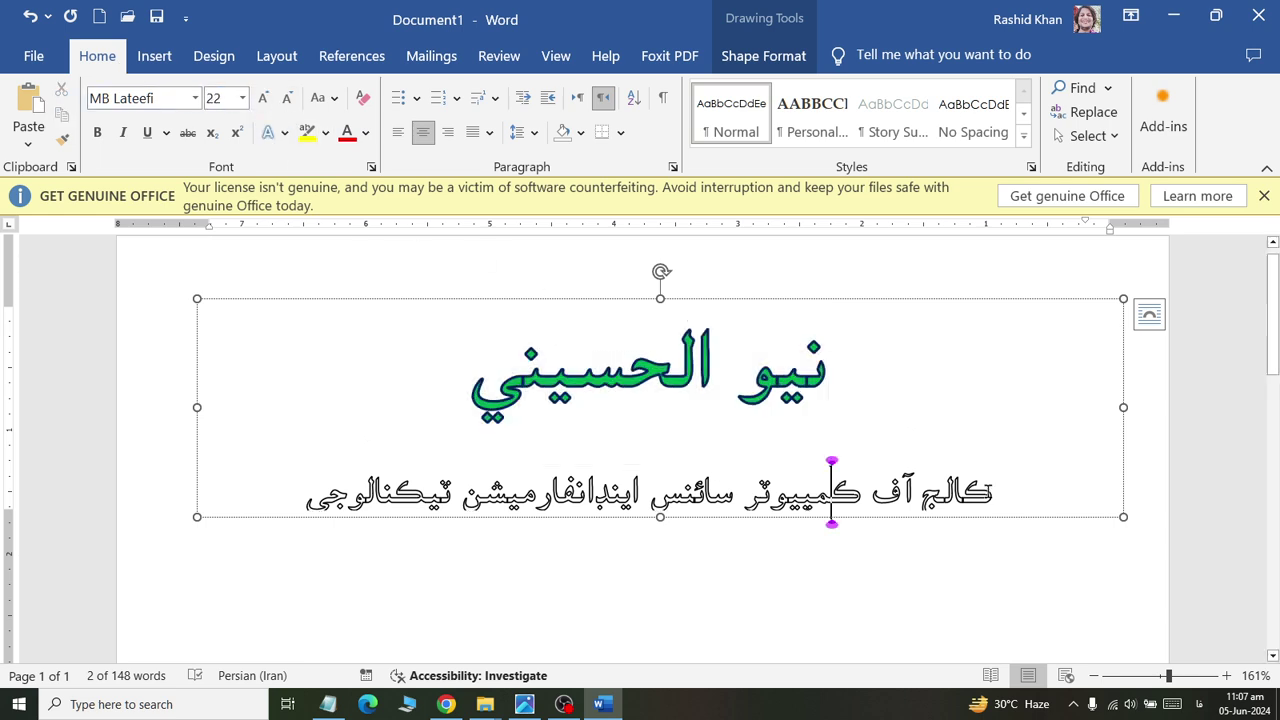
{"action": "left_click_drag", "start_coordinate": [832, 492], "coordinate": [605, 462]}
{"action": "left_click_drag", "start_coordinate": [514, 390], "coordinate": [866, 450]}
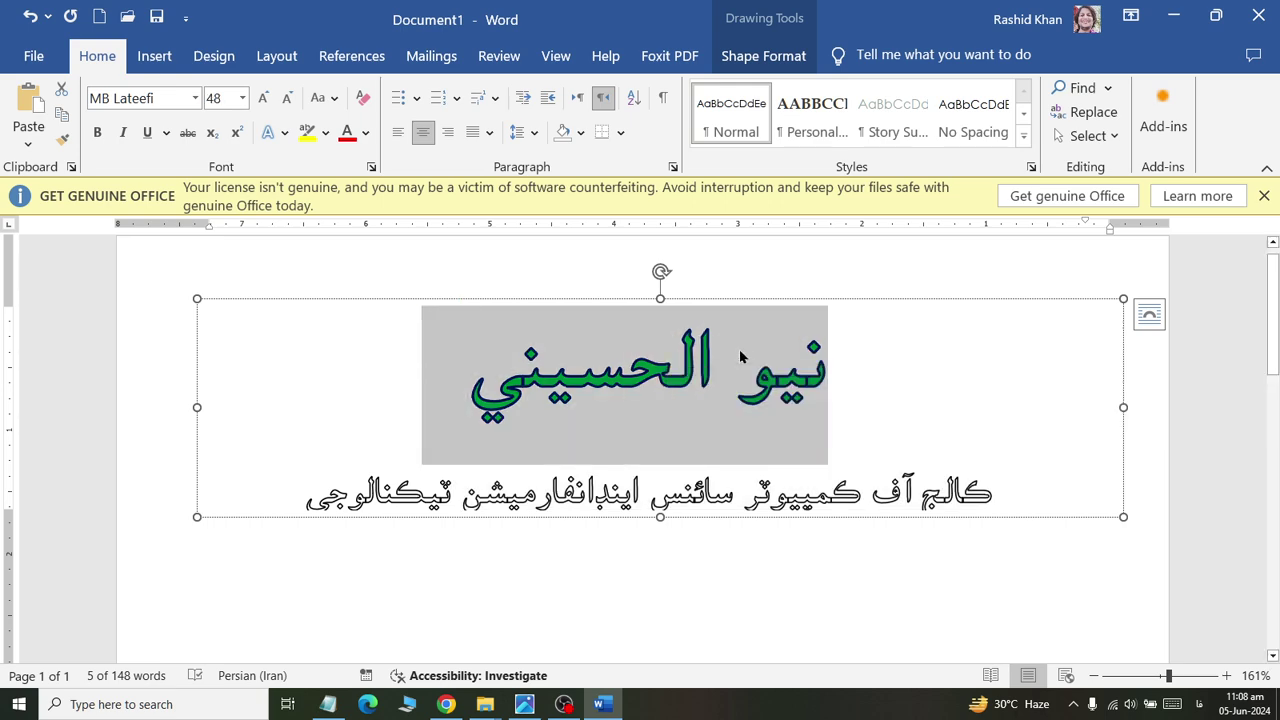
{"action": "mouse_move", "coordinate": [680, 396]}
{"action": "left_mouse_down"}
{"action": "mouse_move", "coordinate": [336, 459]}
{"action": "mouse_move", "coordinate": [300, 500]}
{"action": "left_mouse_up"}
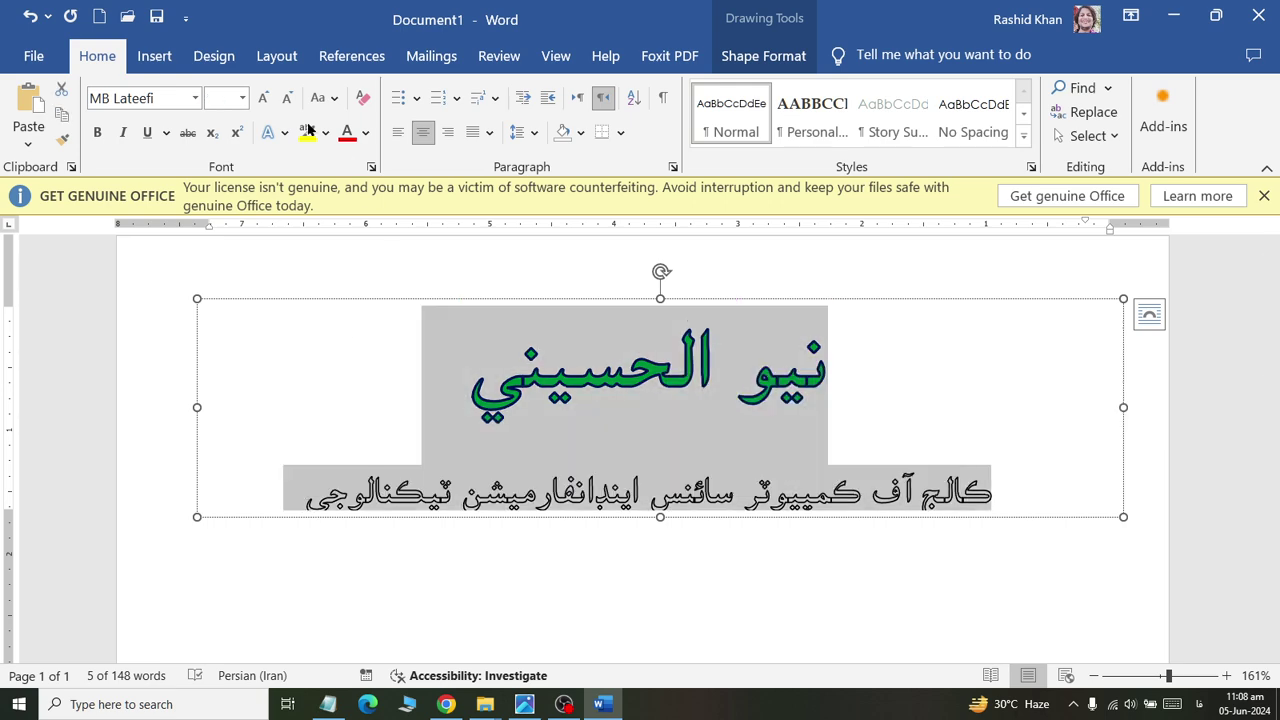
{"action": "left_click", "coordinate": [522, 132]}
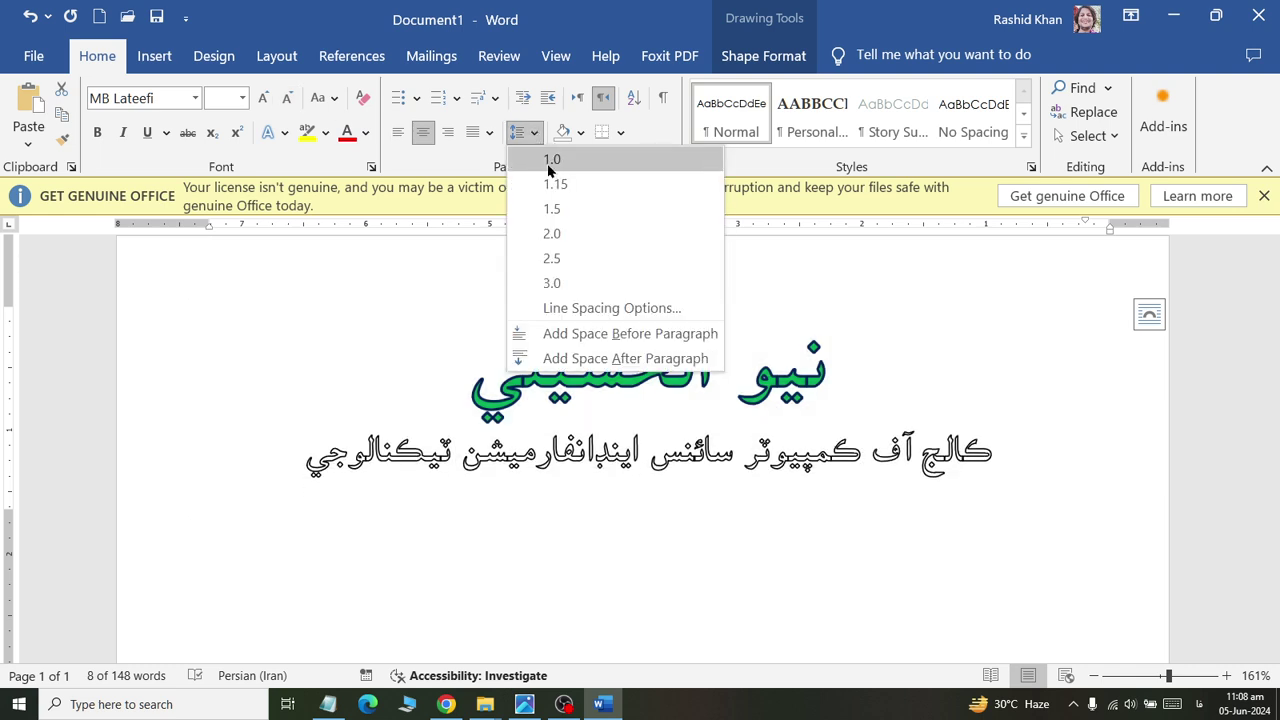
{"action": "left_click", "coordinate": [540, 157]}
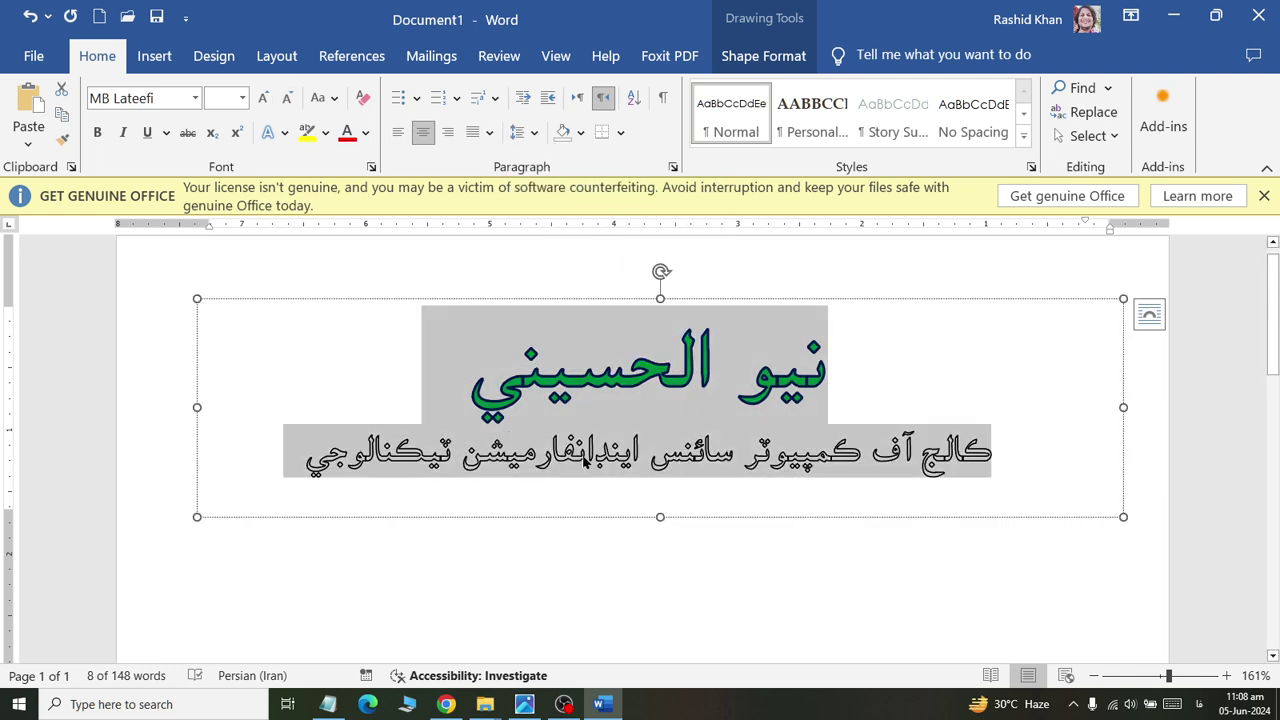
Colour the heading's second line green.
{"action": "left_click", "coordinate": [704, 450]}
{"action": "triple_click", "coordinate": [704, 470]}
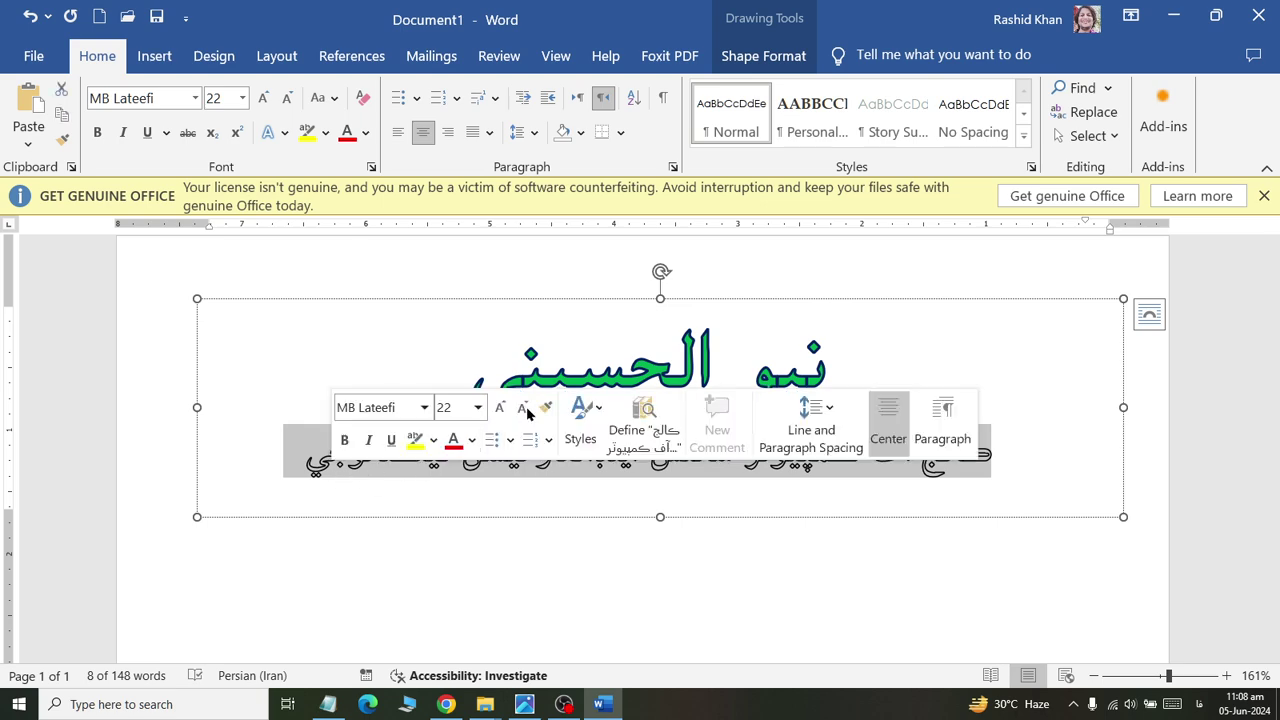
{"action": "left_click", "coordinate": [763, 55]}
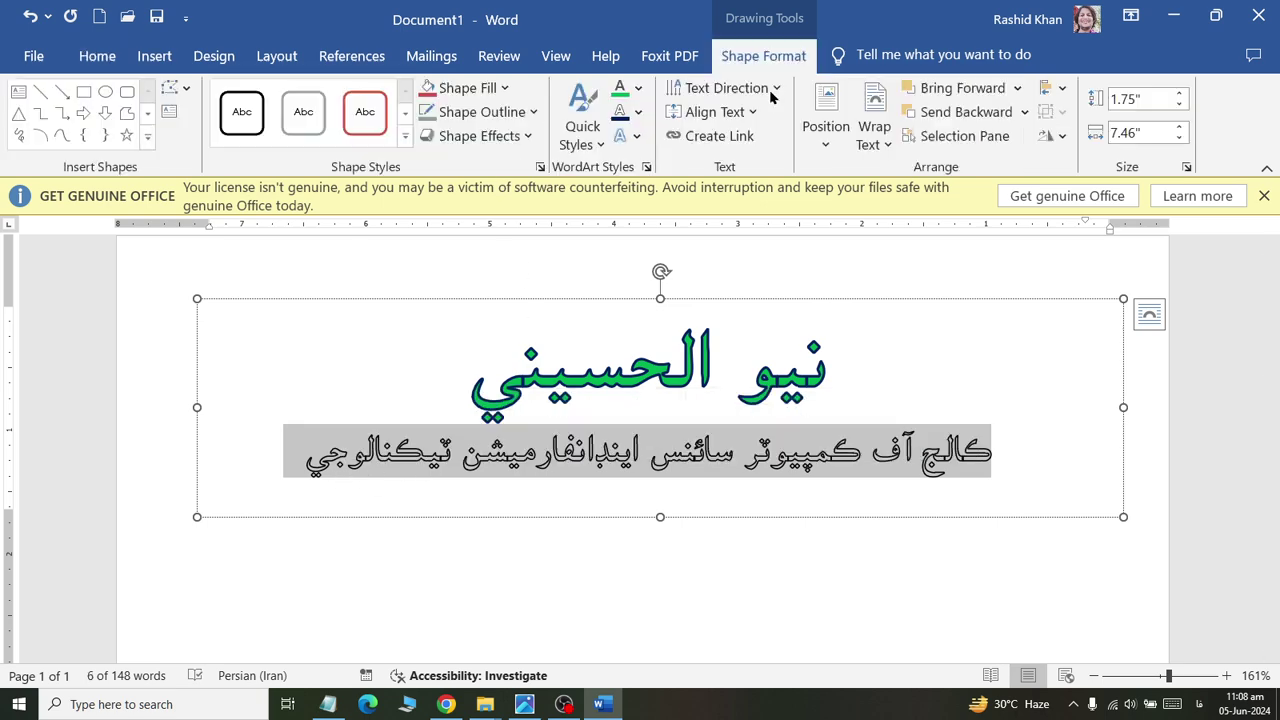
{"action": "left_click", "coordinate": [638, 88]}
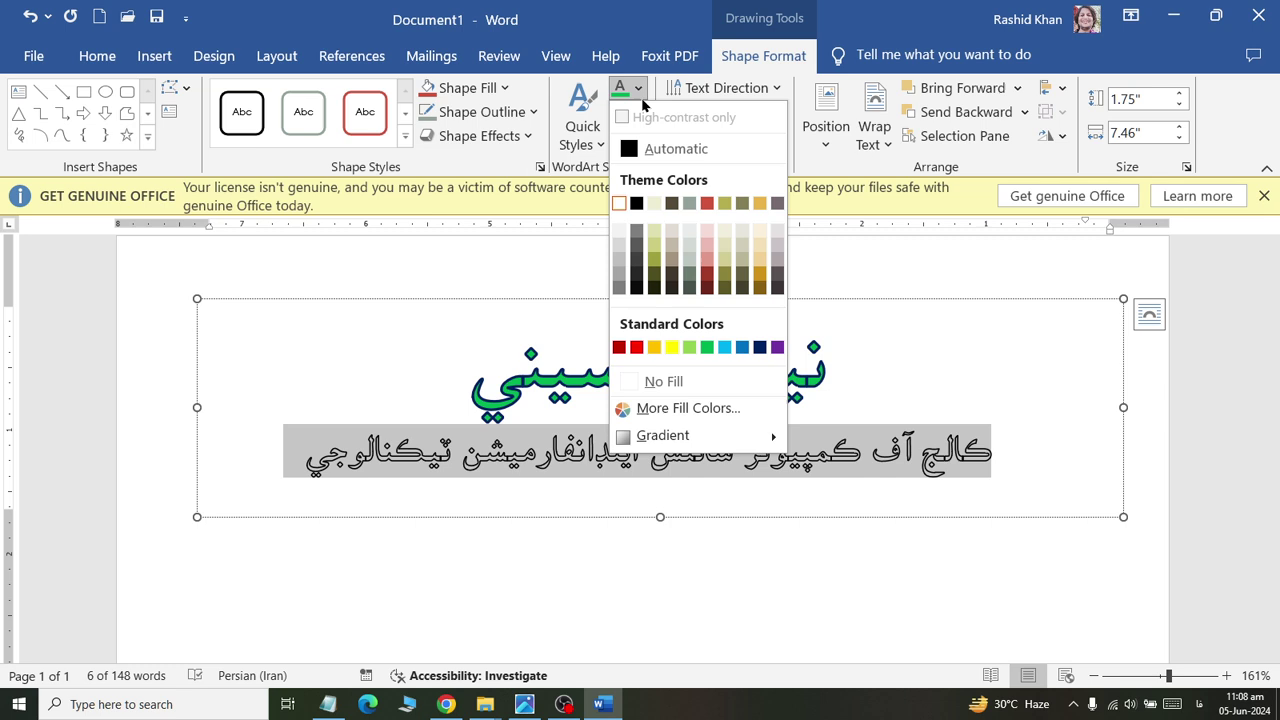
{"action": "left_click", "coordinate": [707, 347]}
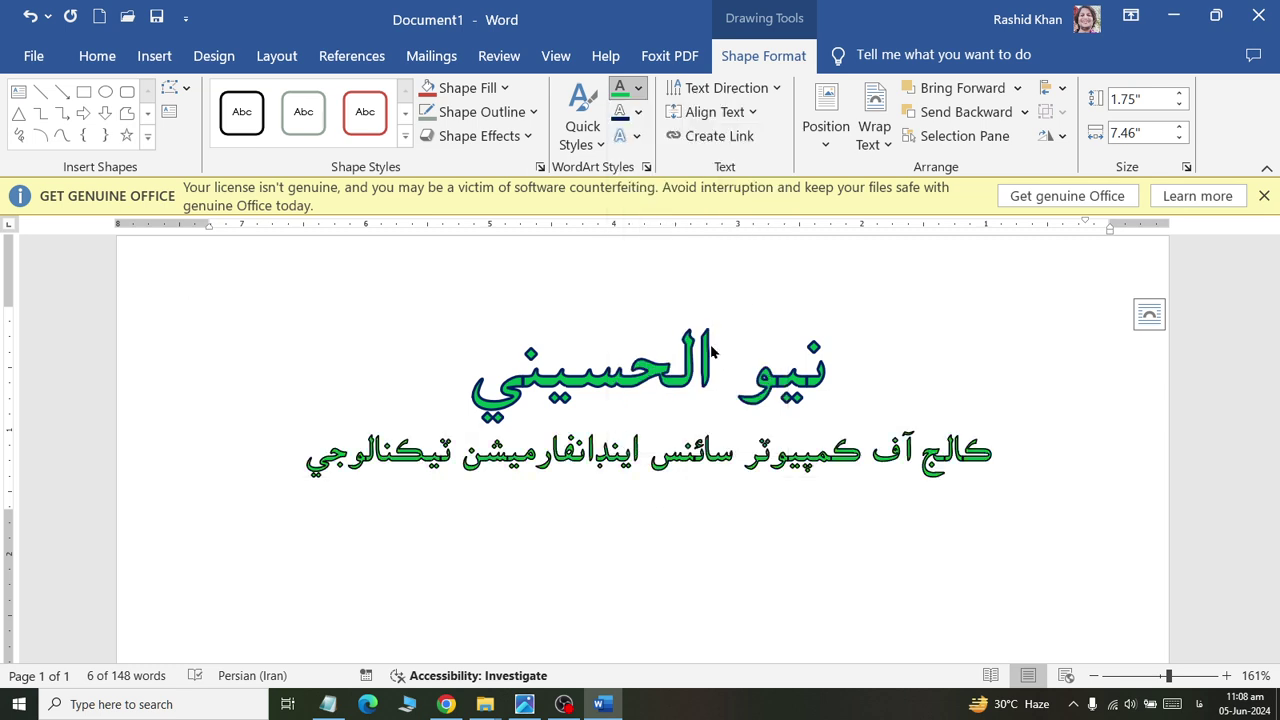
Move the heading text box slightly higher and compare it with the reference image.
{"action": "left_click", "coordinate": [1023, 566]}
{"action": "scroll", "coordinate": [1131, 474], "scroll_direction": "down", "scroll_amount": 1}
{"action": "scroll", "coordinate": [1150, 460], "scroll_direction": "up", "scroll_amount": 1}
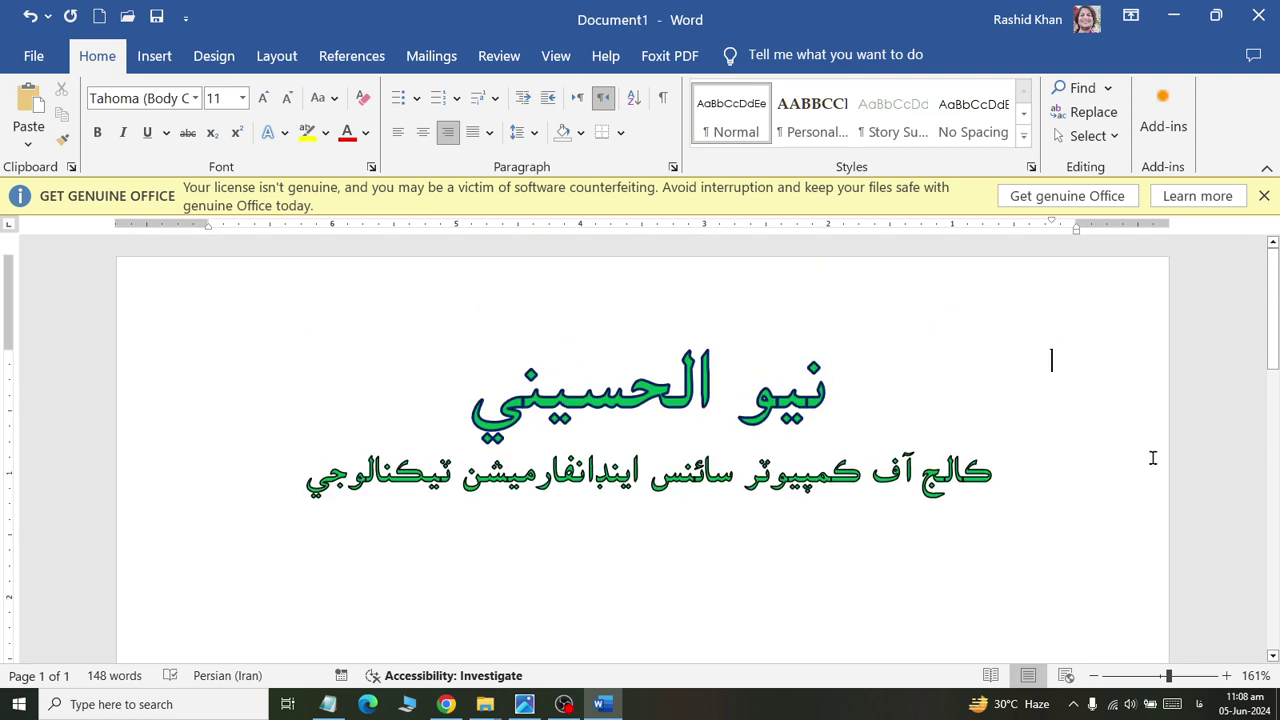
{"action": "left_click", "coordinate": [822, 411]}
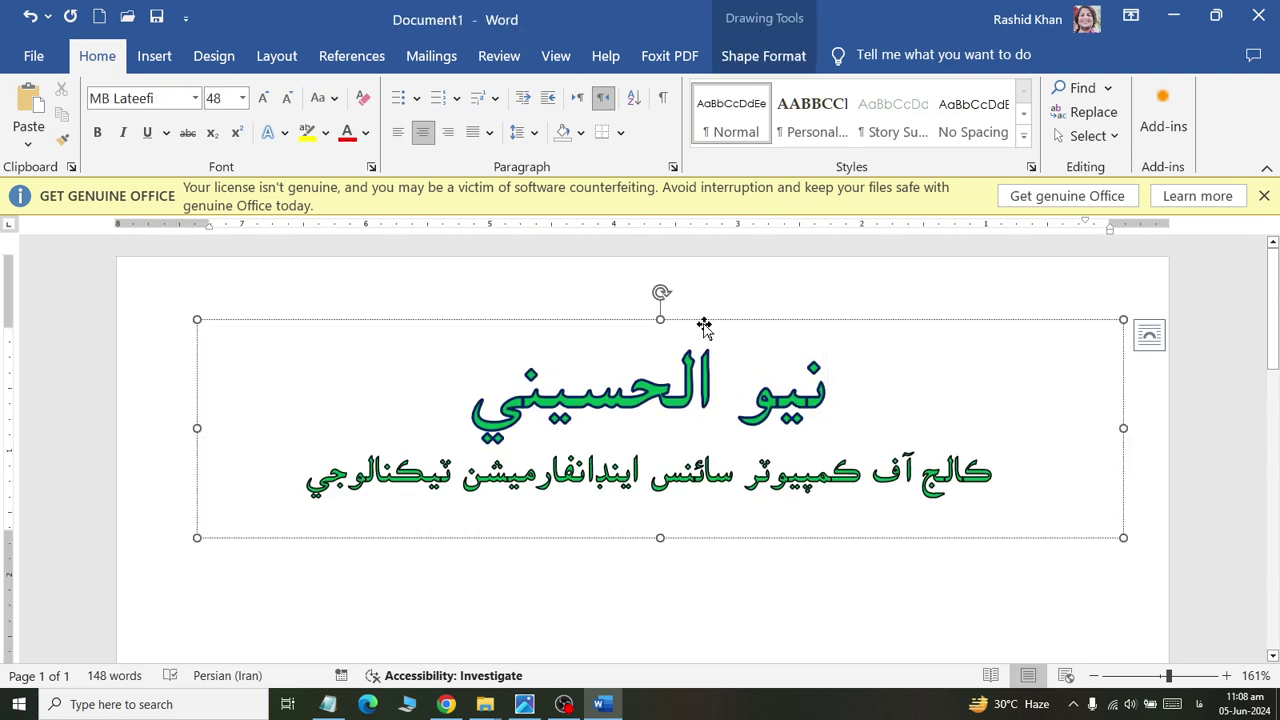
{"action": "left_click_drag", "start_coordinate": [704, 327], "coordinate": [704, 303]}
{"action": "left_click", "coordinate": [1125, 533]}
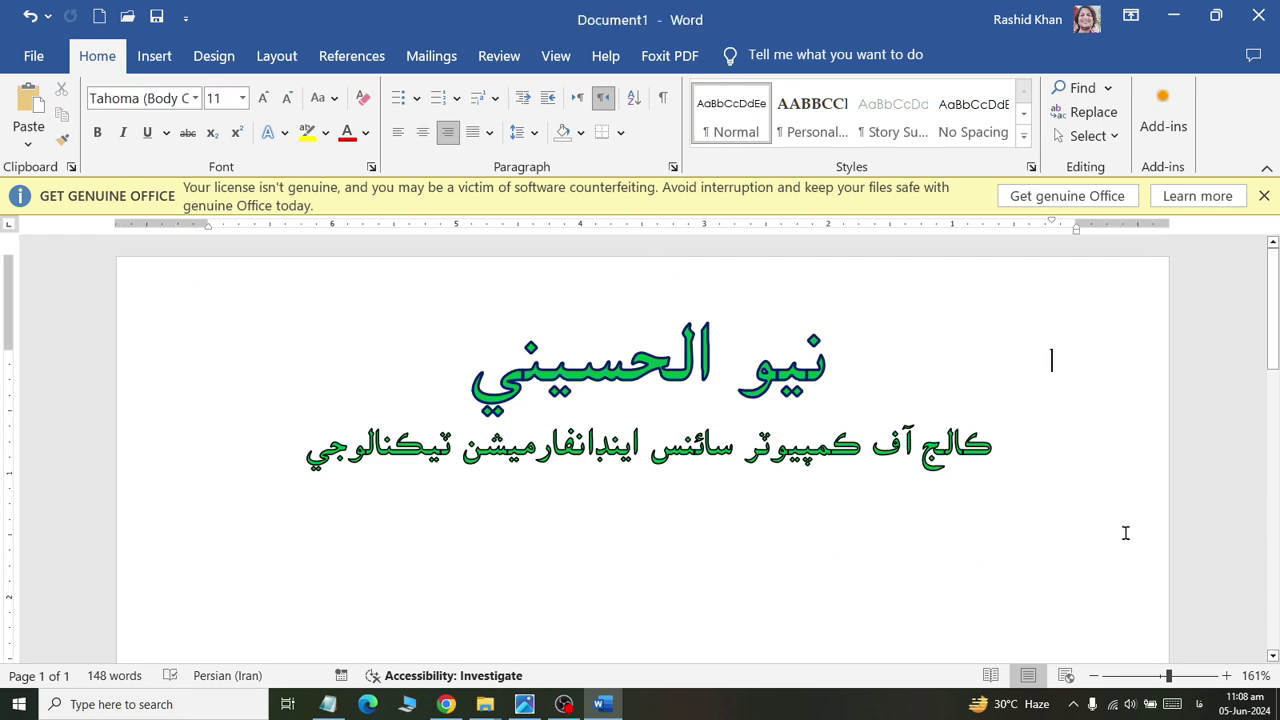
{"action": "key", "text": "alt+Tab"}
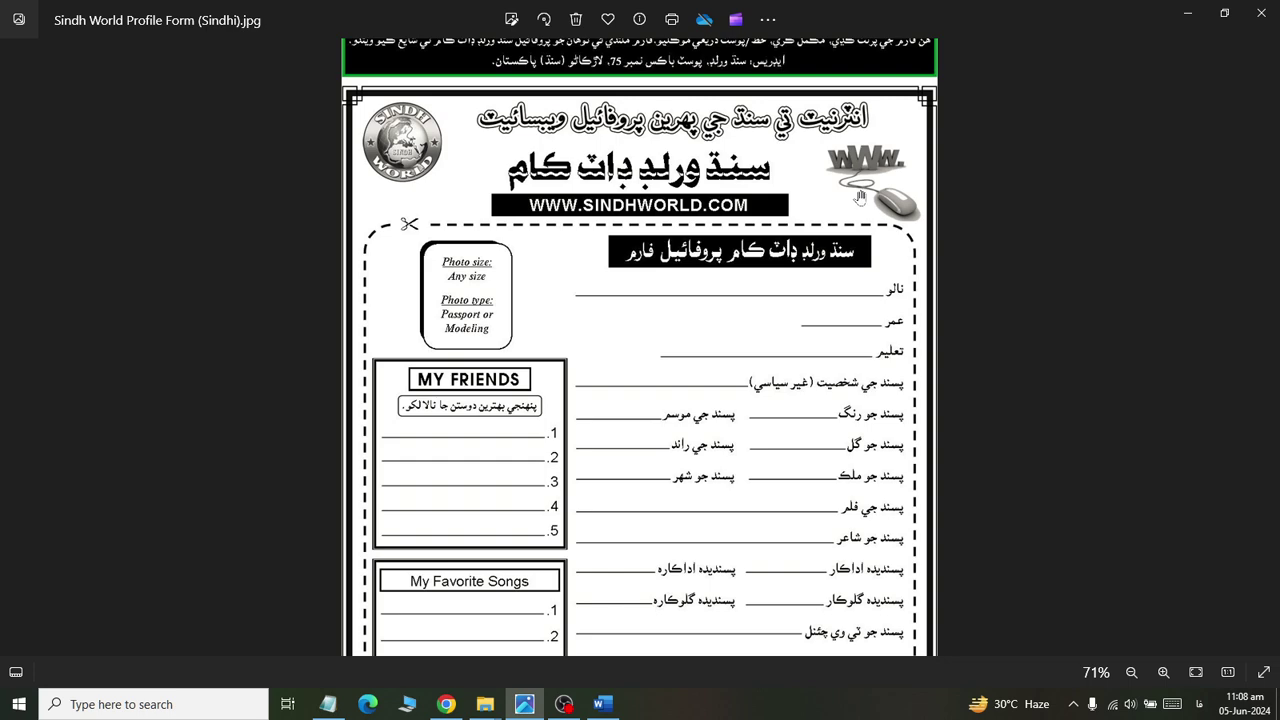
{"action": "key", "text": "alt+Tab"}
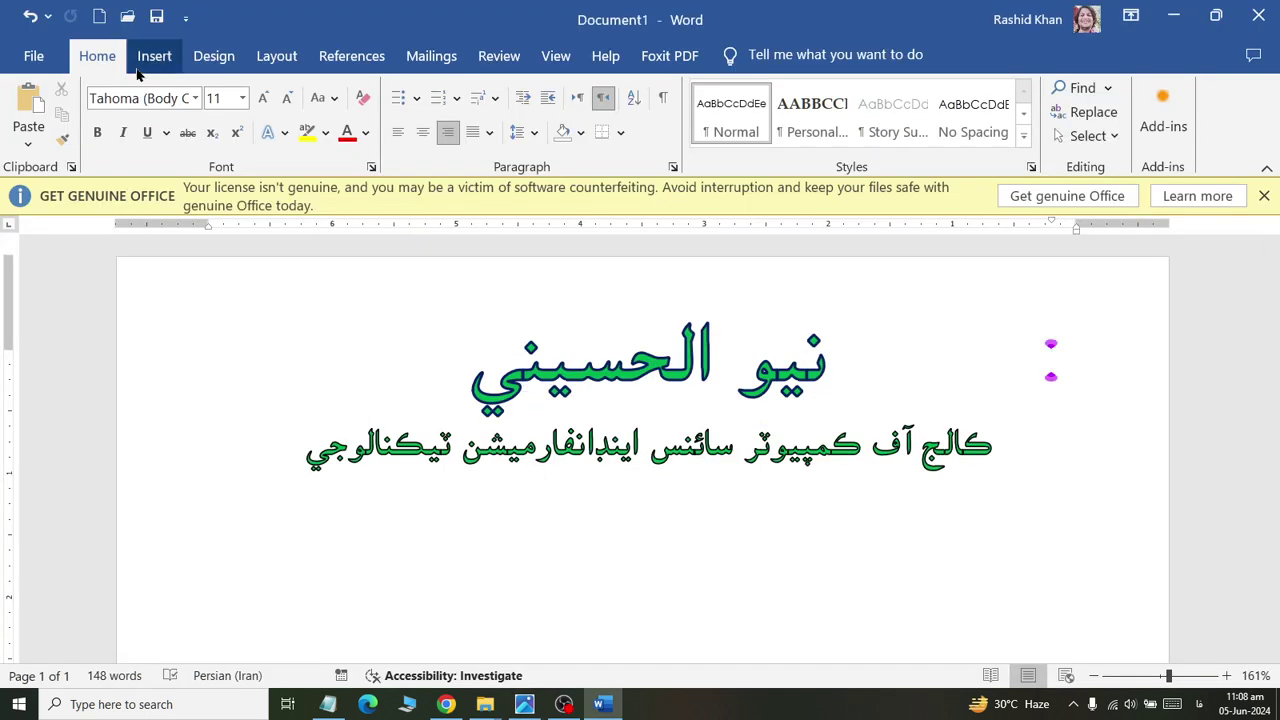
{"action": "left_click", "coordinate": [154, 56]}
Open the Save As browse dialog and switch keyboard input to English.
{"action": "key", "text": "ctrl+s"}
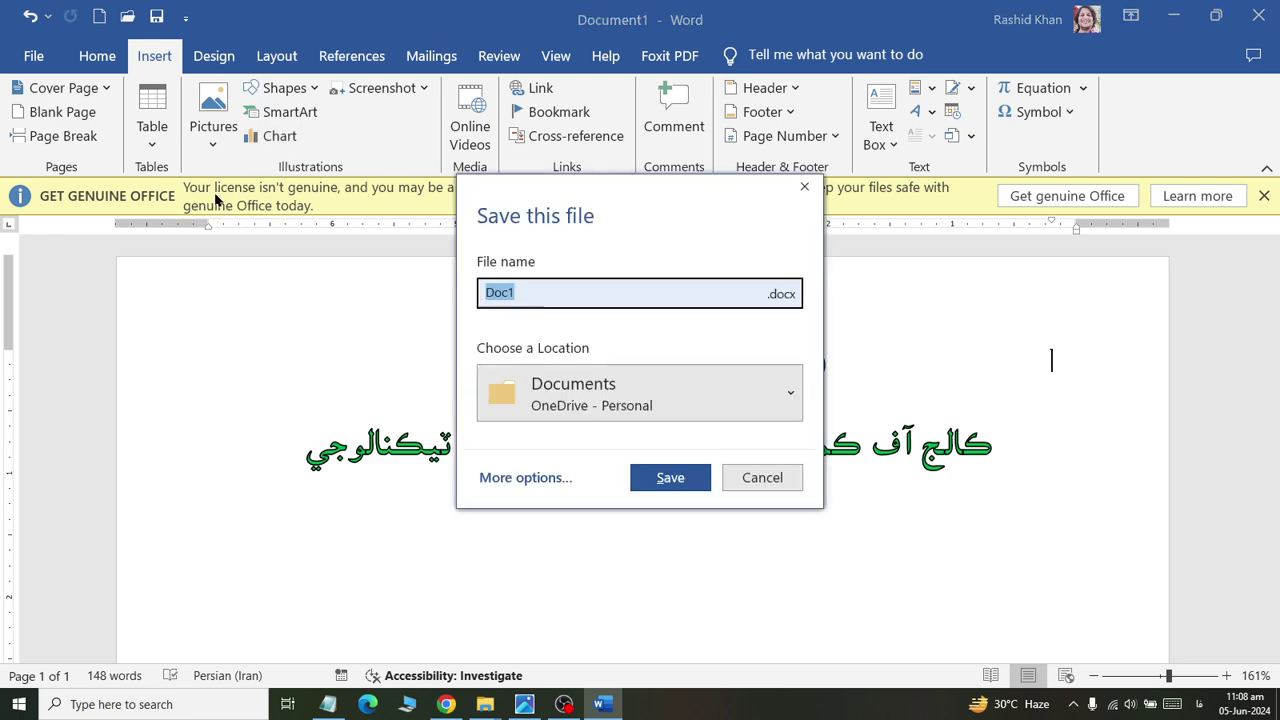
{"action": "left_click", "coordinate": [510, 478]}
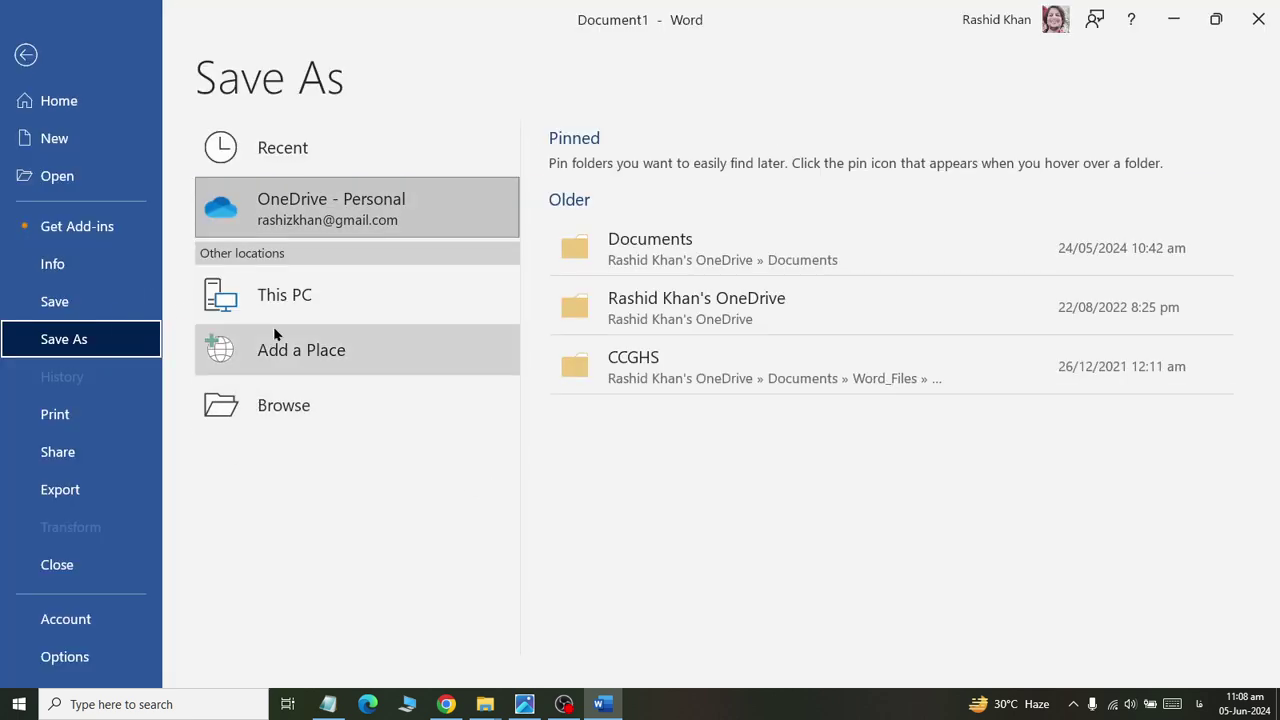
{"action": "left_click", "coordinate": [280, 406]}
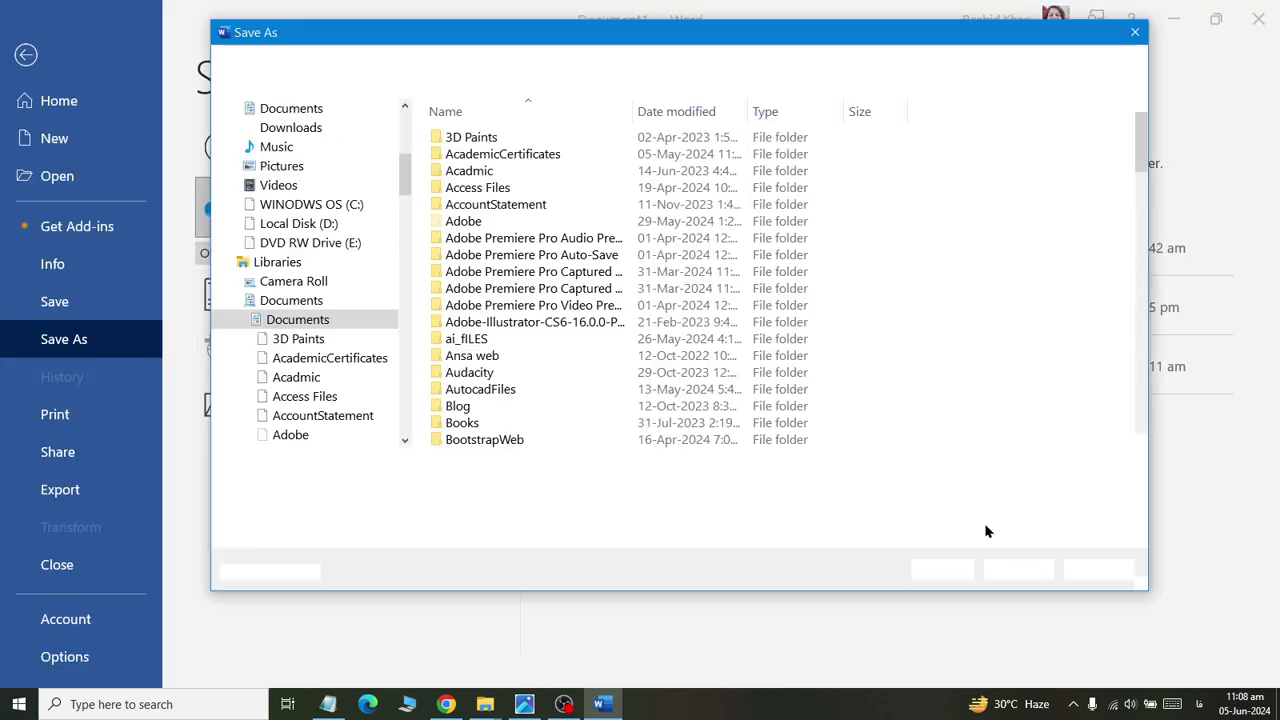
{"action": "left_click", "coordinate": [466, 222]}
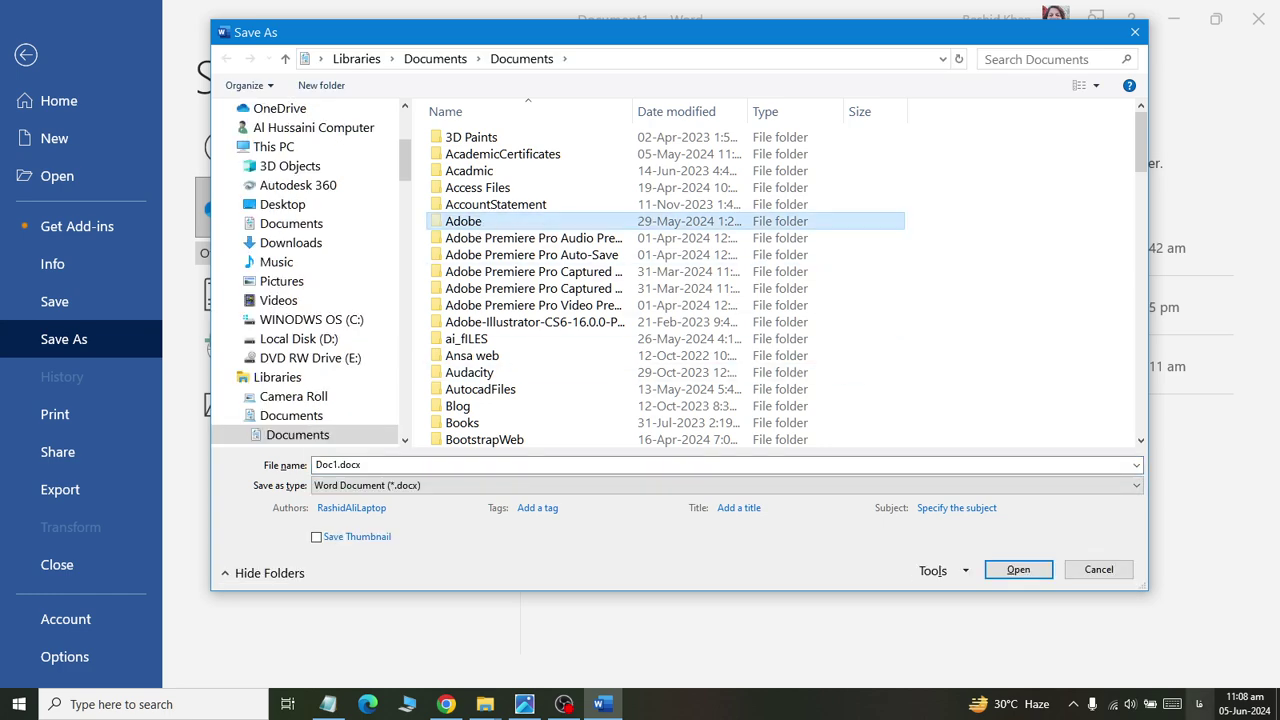
{"action": "left_click", "coordinate": [1199, 704]}
{"action": "left_click", "coordinate": [1116, 460]}
Save the form as 'Class 30 Sindhi Admission Form.docx' in Word_Files > Jatin.
{"action": "left_click", "coordinate": [614, 288]}
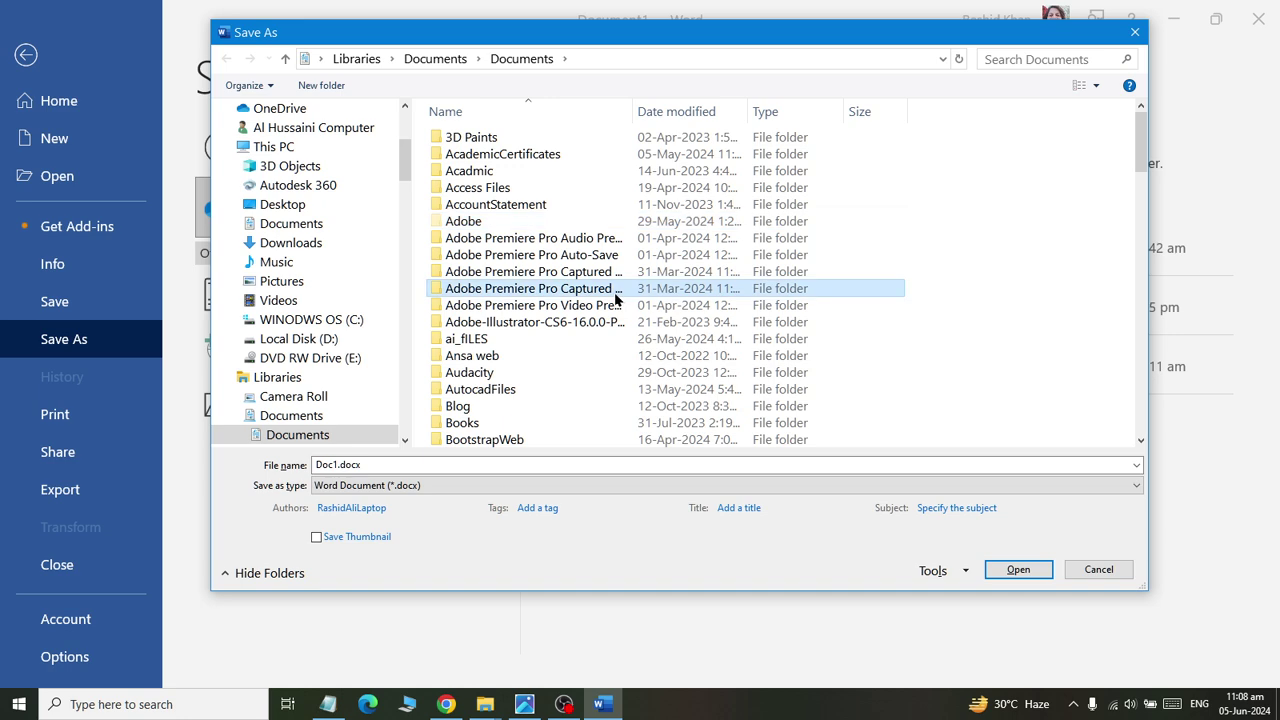
{"action": "type", "text": "word"}
{"action": "key", "text": "Return"}
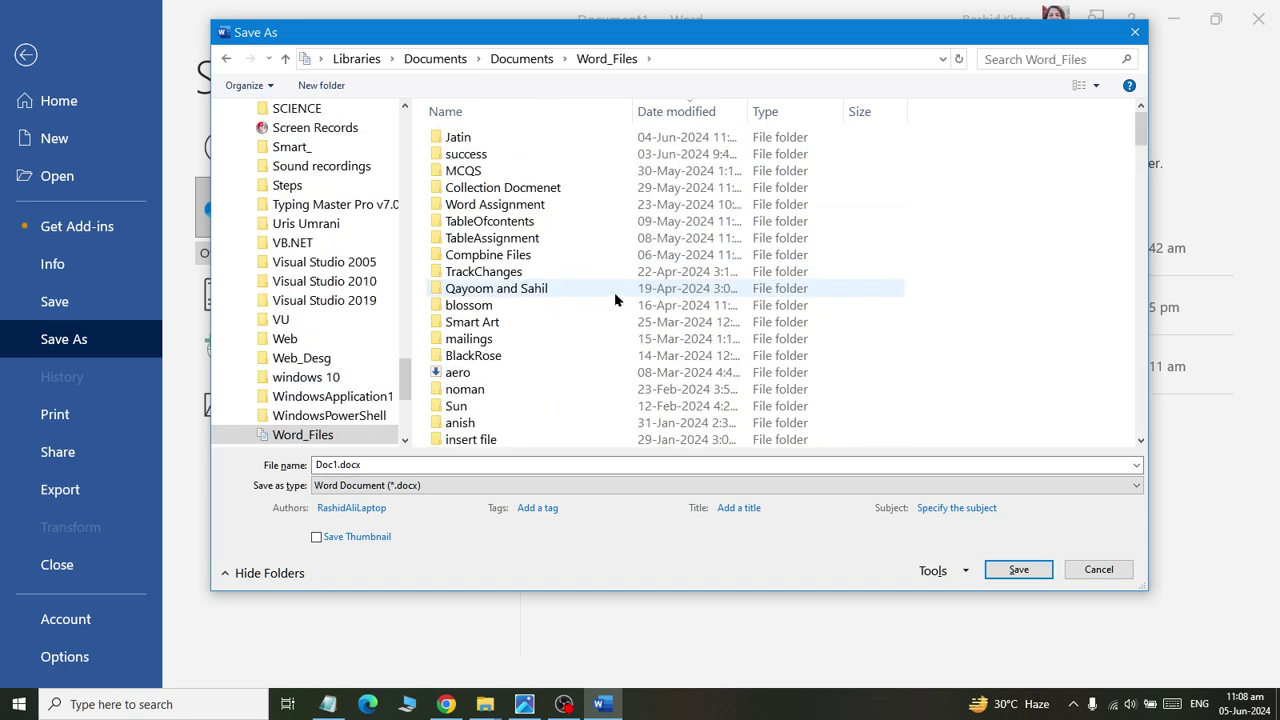
{"action": "type", "text": "jatin"}
{"action": "key", "text": "Return"}
{"action": "scroll", "coordinate": [581, 366], "scroll_direction": "down", "scroll_amount": 3}
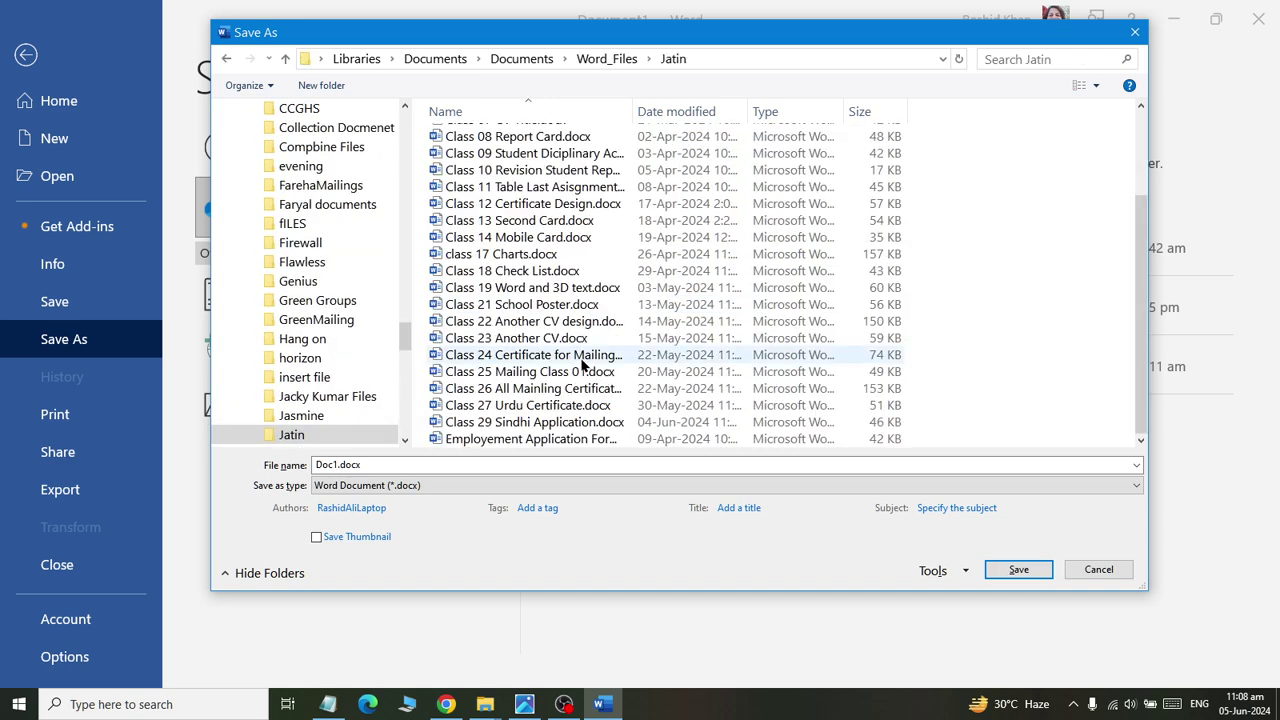
{"action": "double_click", "coordinate": [414, 465]}
{"action": "type", "text": "Cl"}
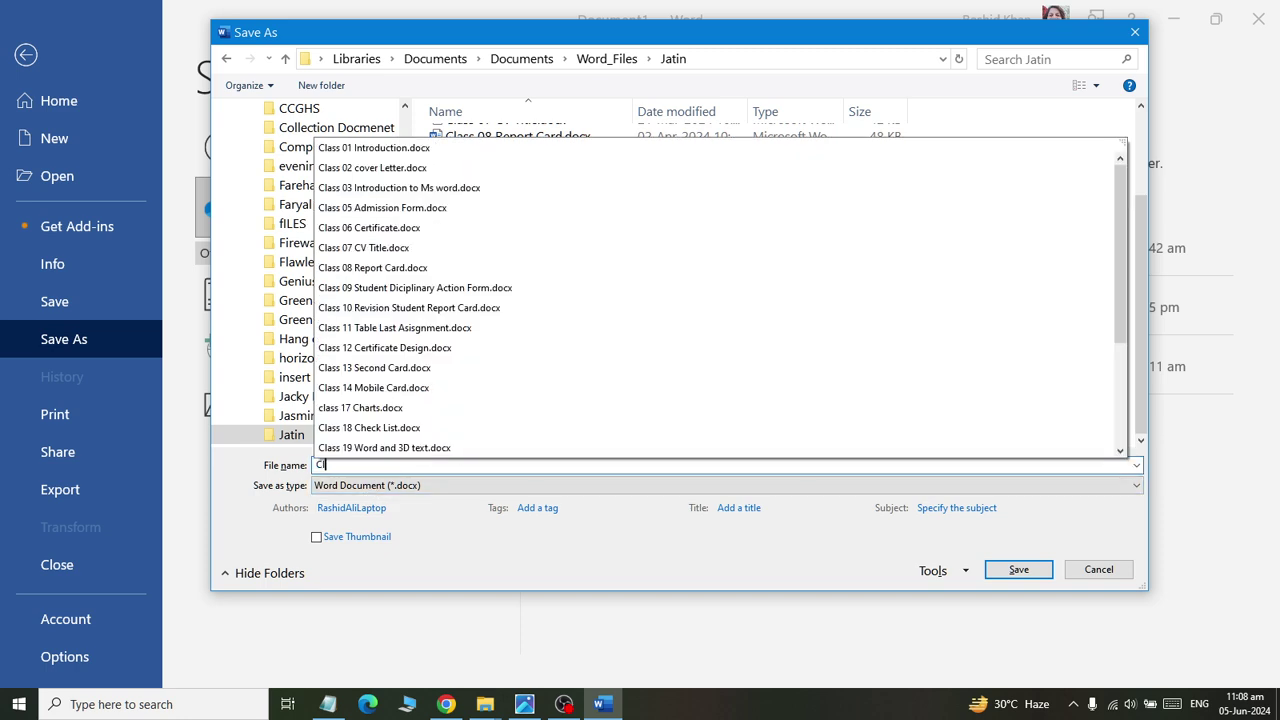
{"action": "type", "text": "ass 30 S"}
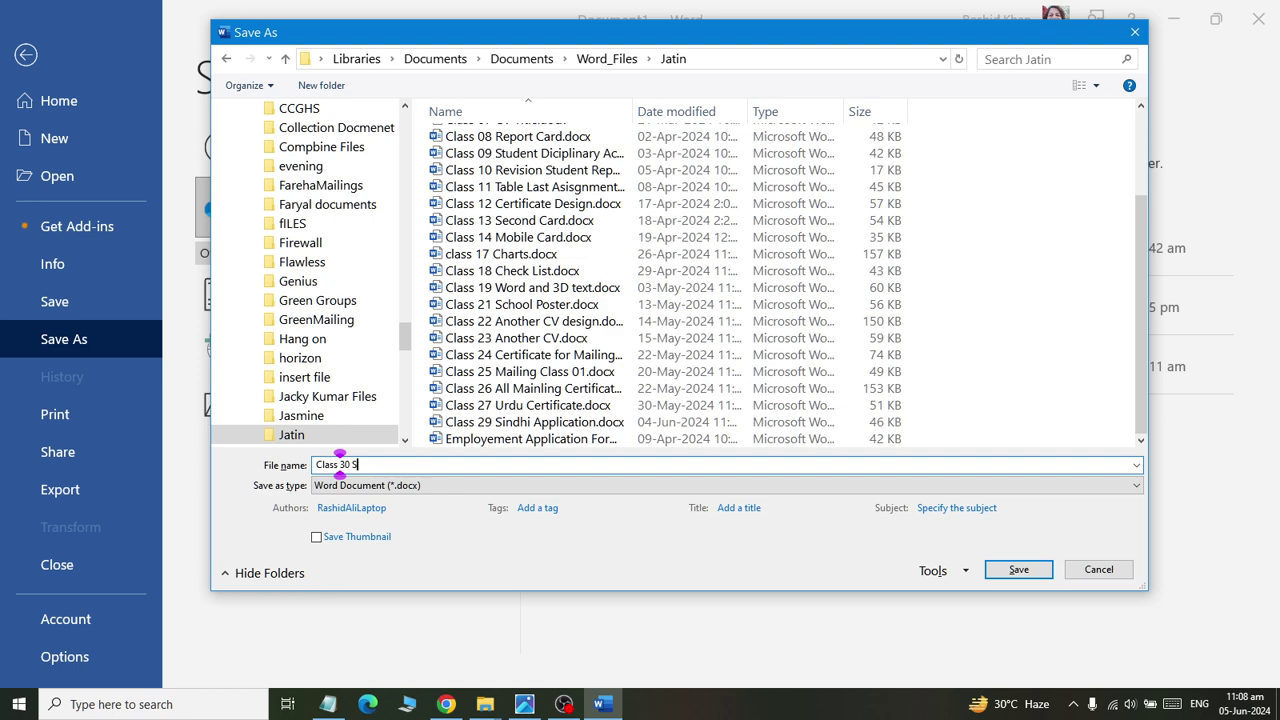
{"action": "type", "text": "i"}
{"action": "type", "text": "mission Form"}
{"action": "key", "text": "Return"}
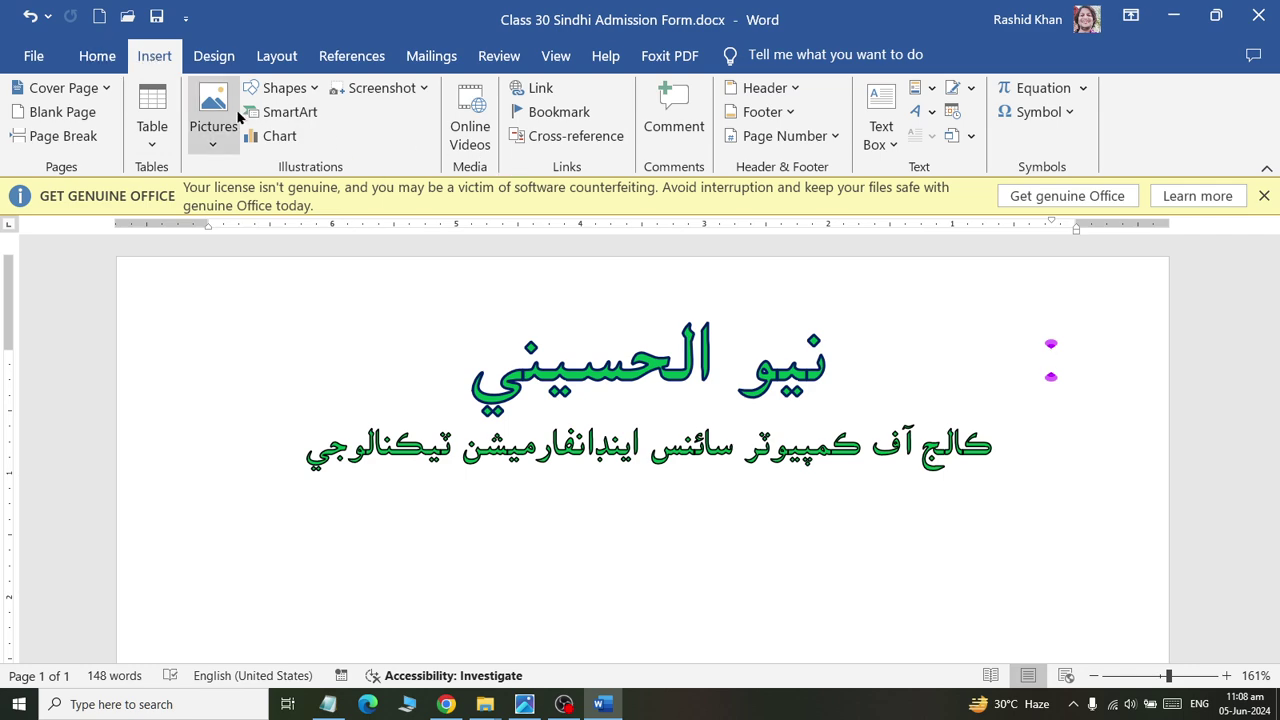
Draw an oval circle and place it at the top-right of the header.
{"action": "left_click", "coordinate": [283, 88]}
{"action": "left_click", "coordinate": [338, 136]}
{"action": "left_click_drag", "start_coordinate": [197, 297], "coordinate": [318, 418]}
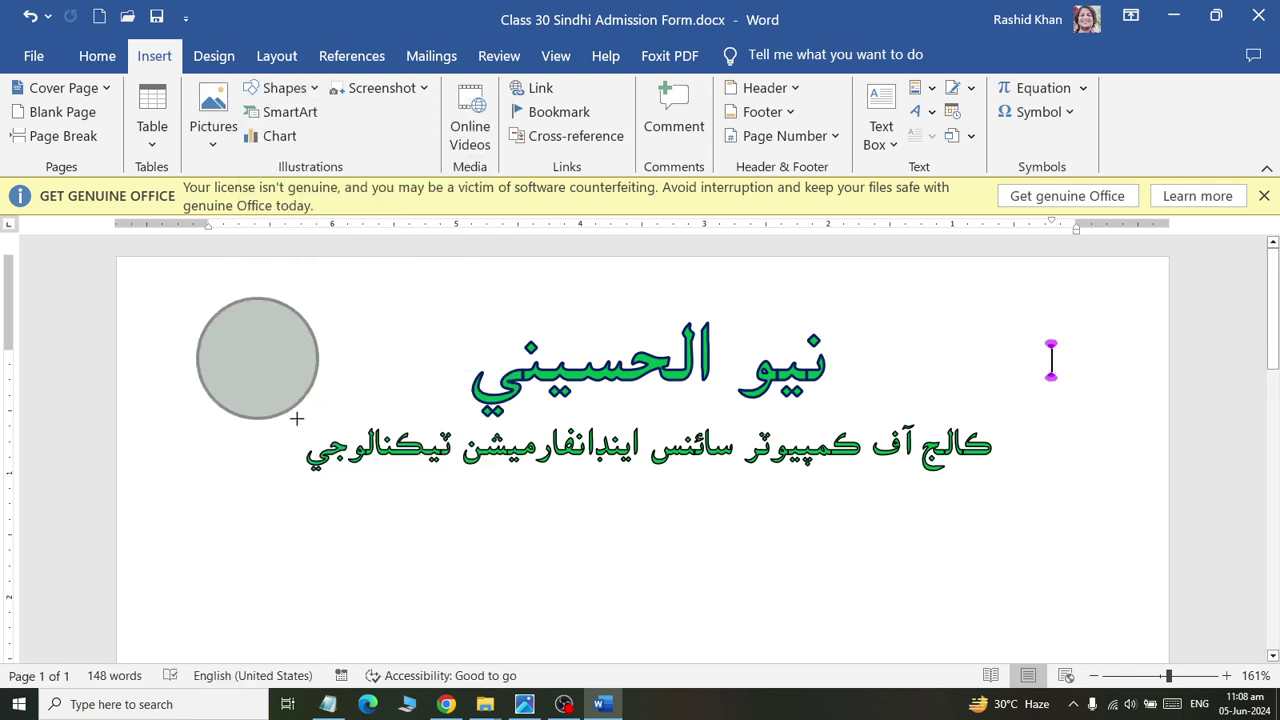
{"action": "mouse_move", "coordinate": [255, 366]}
{"action": "left_mouse_down"}
{"action": "mouse_move", "coordinate": [1066, 380]}
{"action": "mouse_move", "coordinate": [986, 349]}
{"action": "mouse_move", "coordinate": [948, 359]}
{"action": "left_mouse_up"}
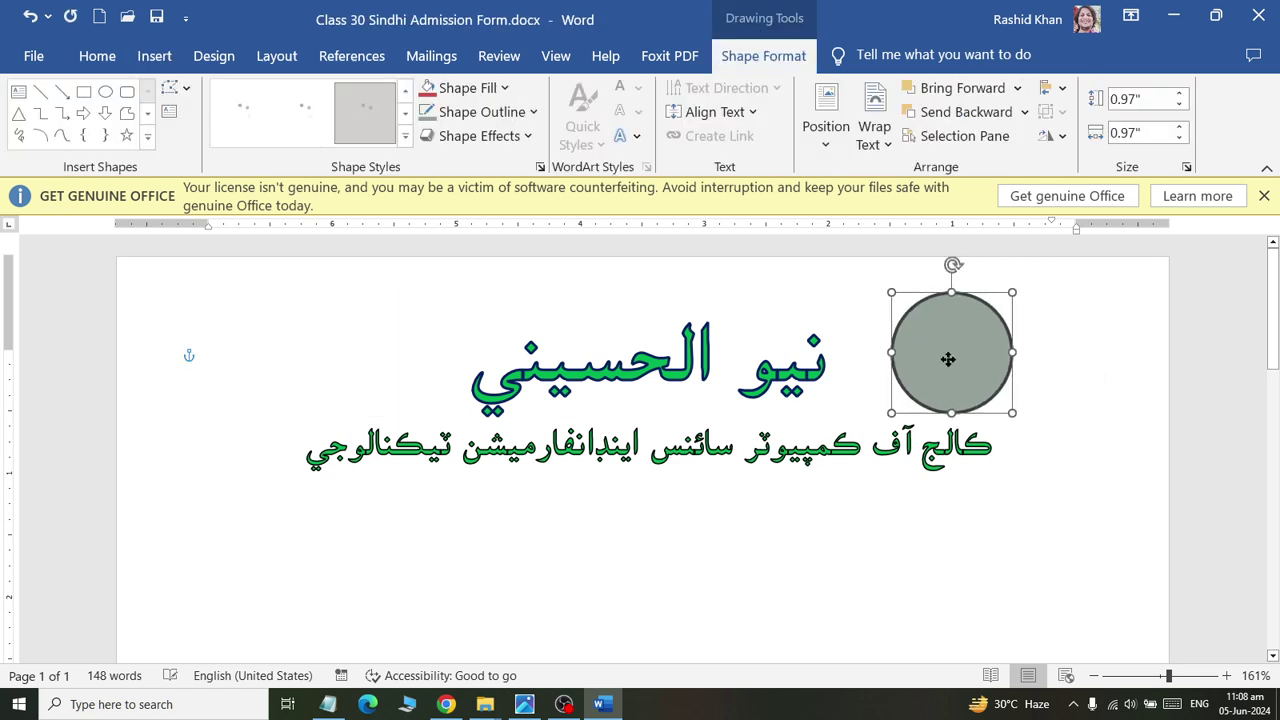
Fill the circle with the logo picture from ai_fILES > NAH LOGO.
{"action": "left_click", "coordinate": [452, 88]}
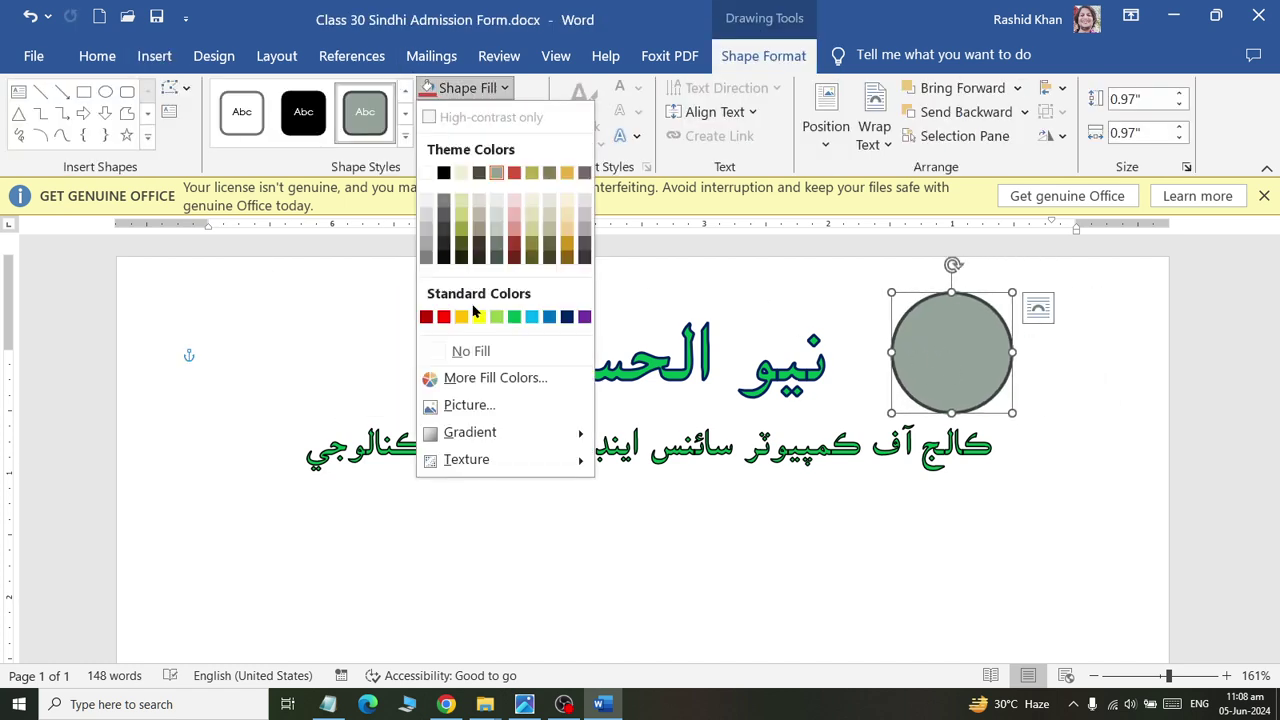
{"action": "left_click", "coordinate": [470, 403]}
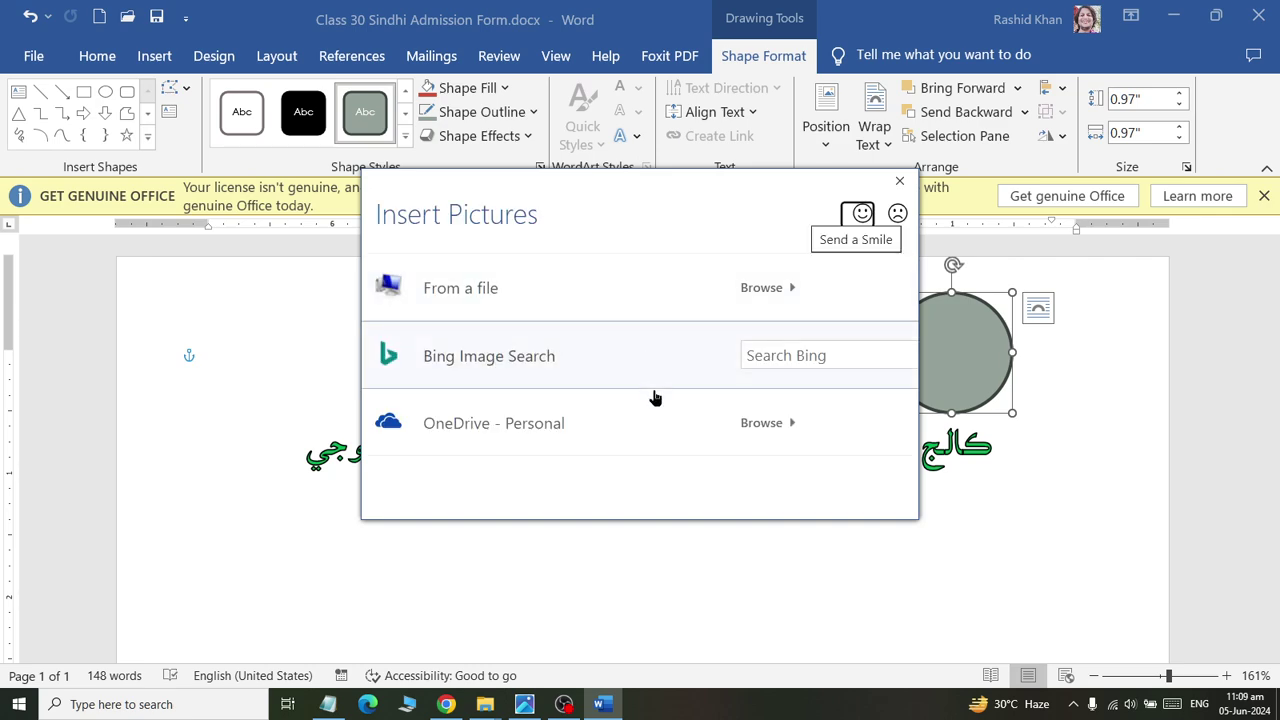
{"action": "left_click", "coordinate": [490, 298]}
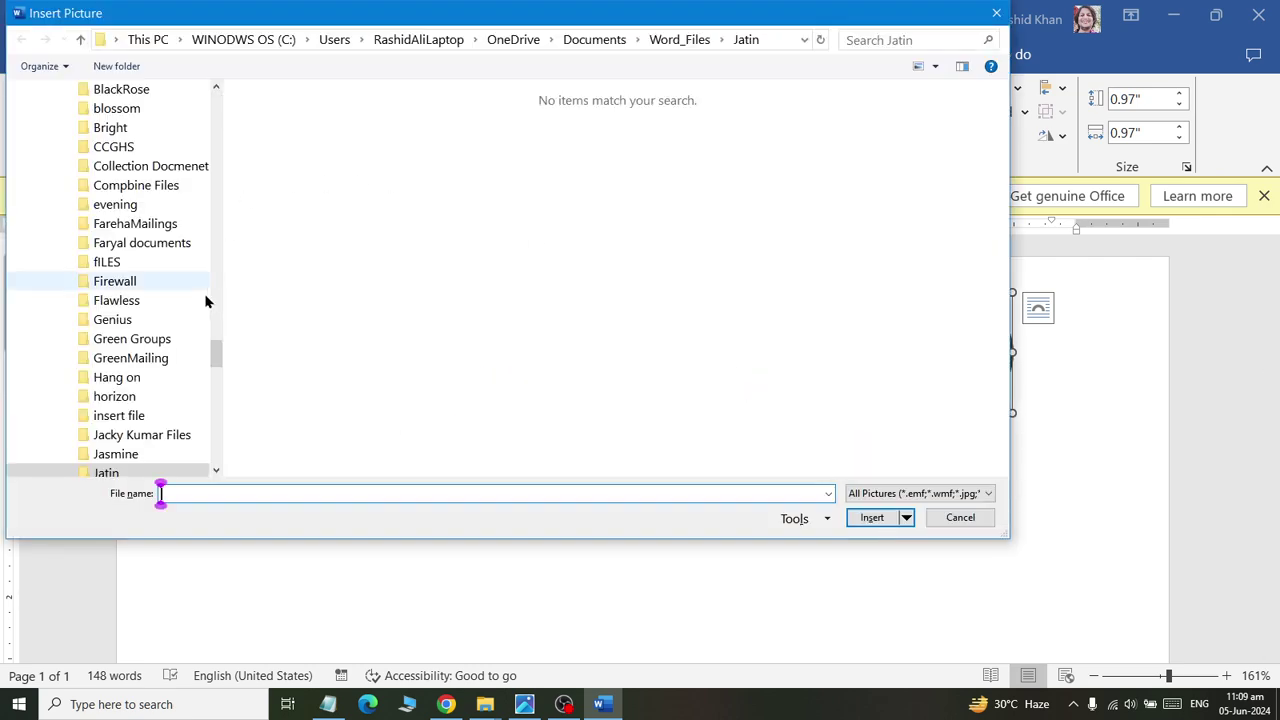
{"action": "left_click_drag", "start_coordinate": [214, 354], "coordinate": [226, 86]}
{"action": "left_click", "coordinate": [200, 133]}
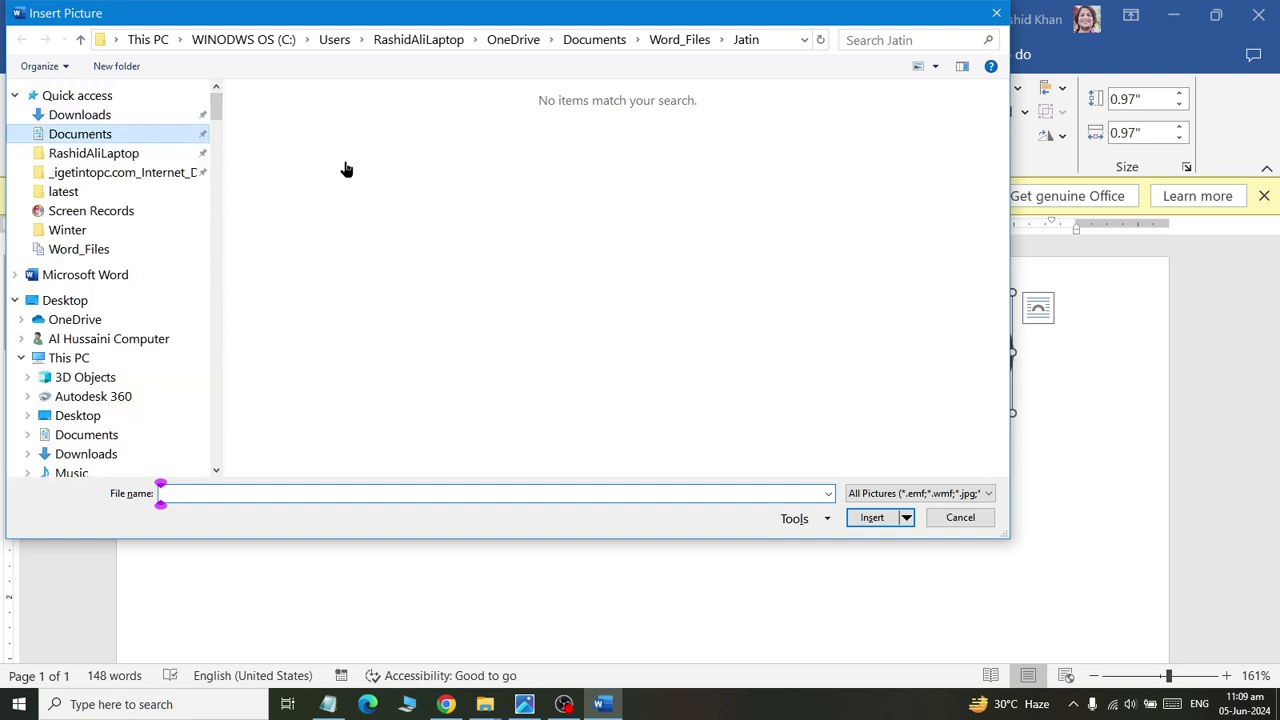
{"action": "type", "text": "ai"}
{"action": "key", "text": "Return"}
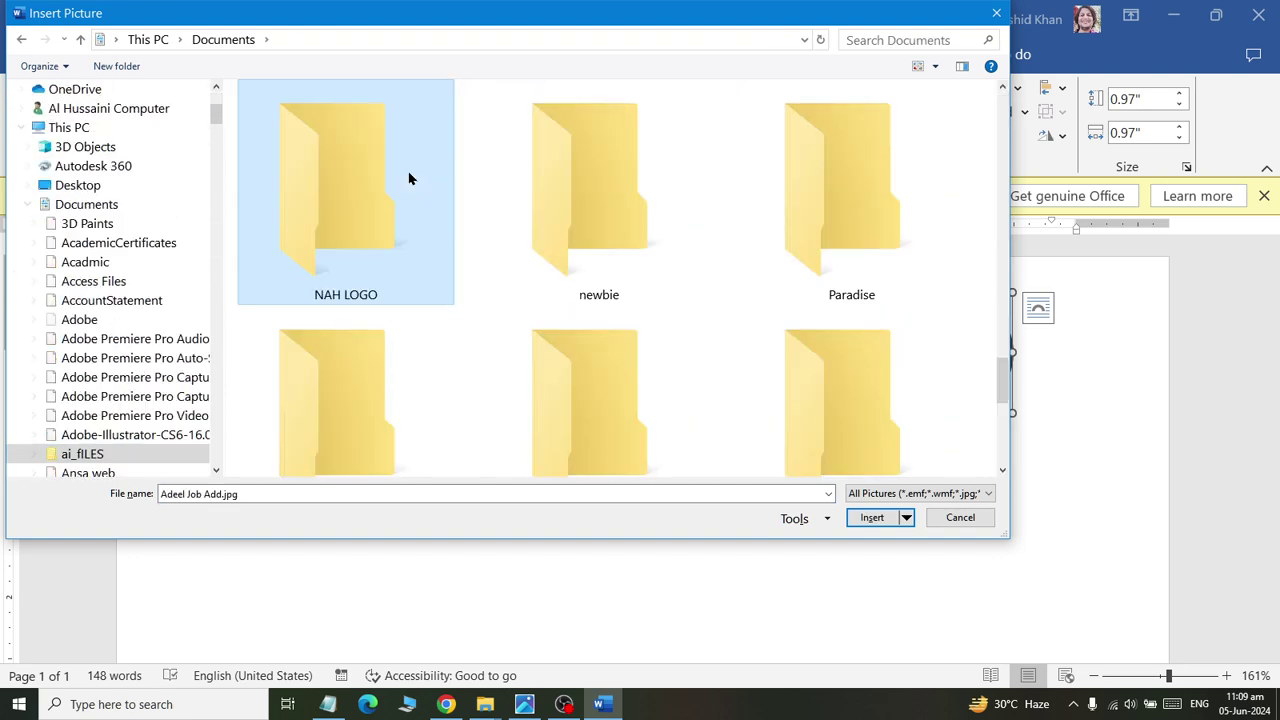
{"action": "double_click", "coordinate": [408, 178]}
{"action": "double_click", "coordinate": [275, 130]}
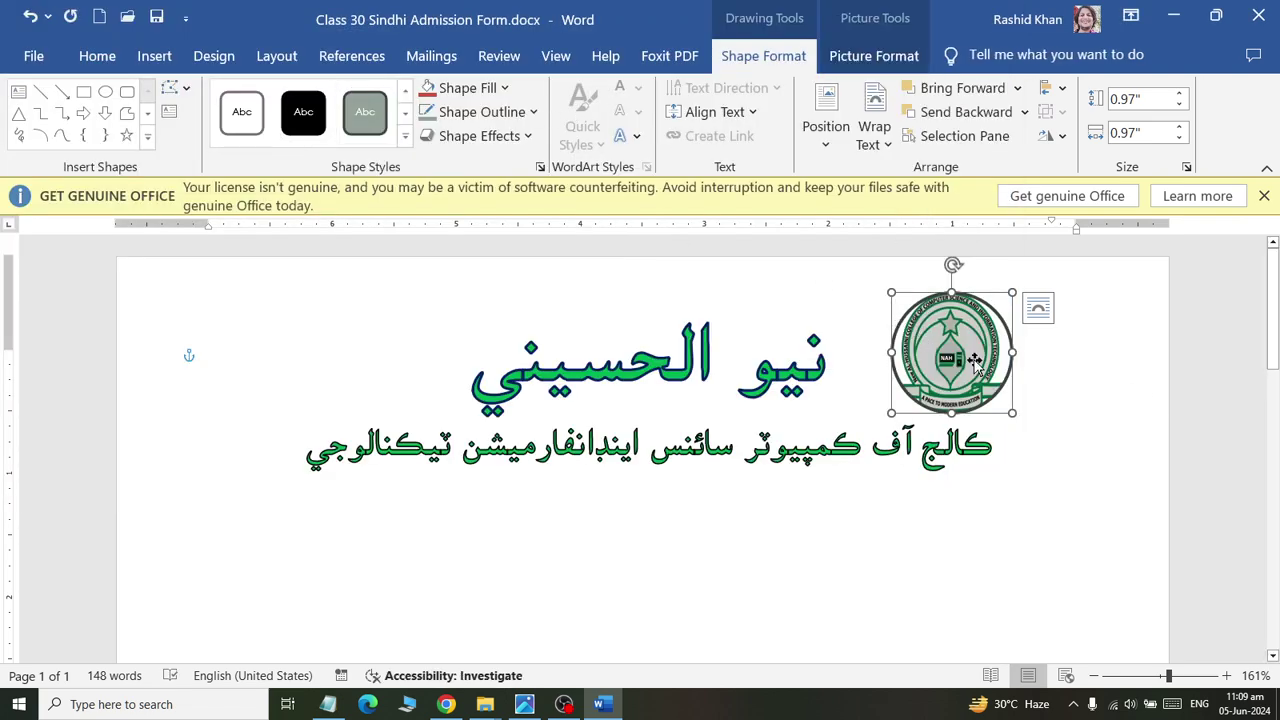
Resize the logo circle to 0.9 by 0.99 inches and remove its outline.
{"action": "left_click_drag", "start_coordinate": [1013, 351], "coordinate": [1042, 351]}
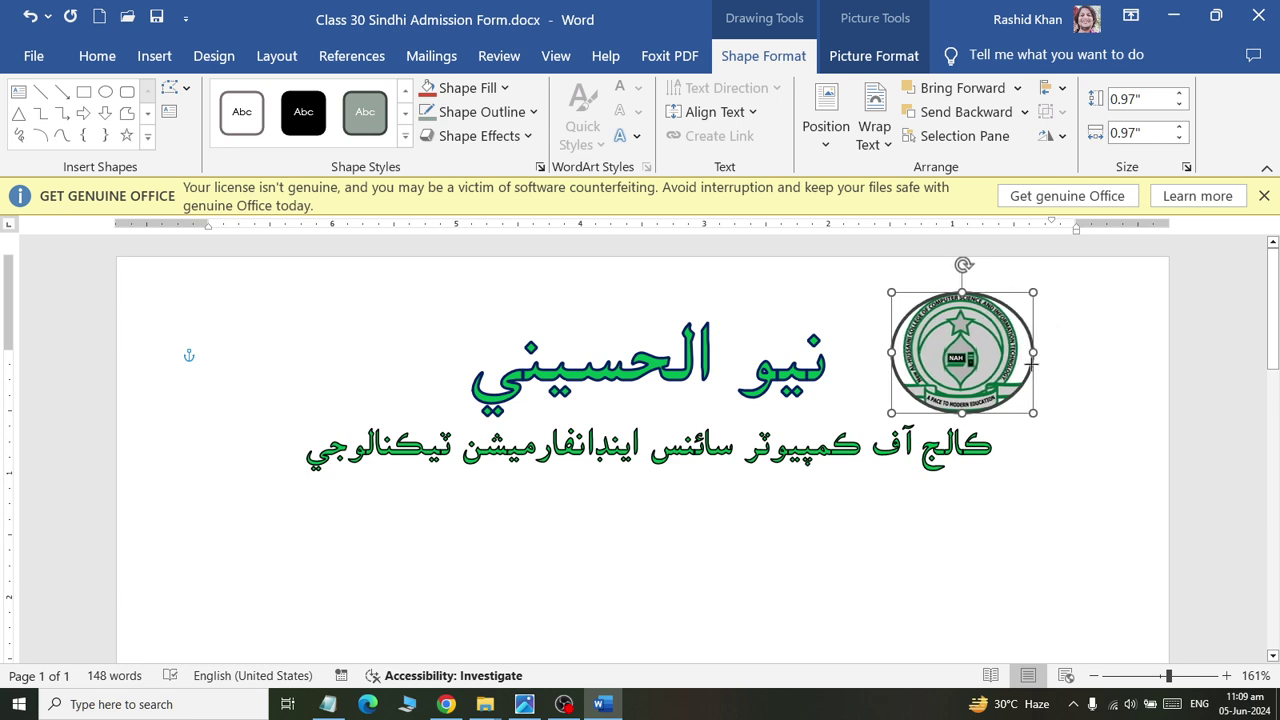
{"action": "mouse_move", "coordinate": [1042, 413]}
{"action": "left_mouse_down"}
{"action": "mouse_move", "coordinate": [1042, 433]}
{"action": "mouse_move", "coordinate": [1015, 403]}
{"action": "left_mouse_up"}
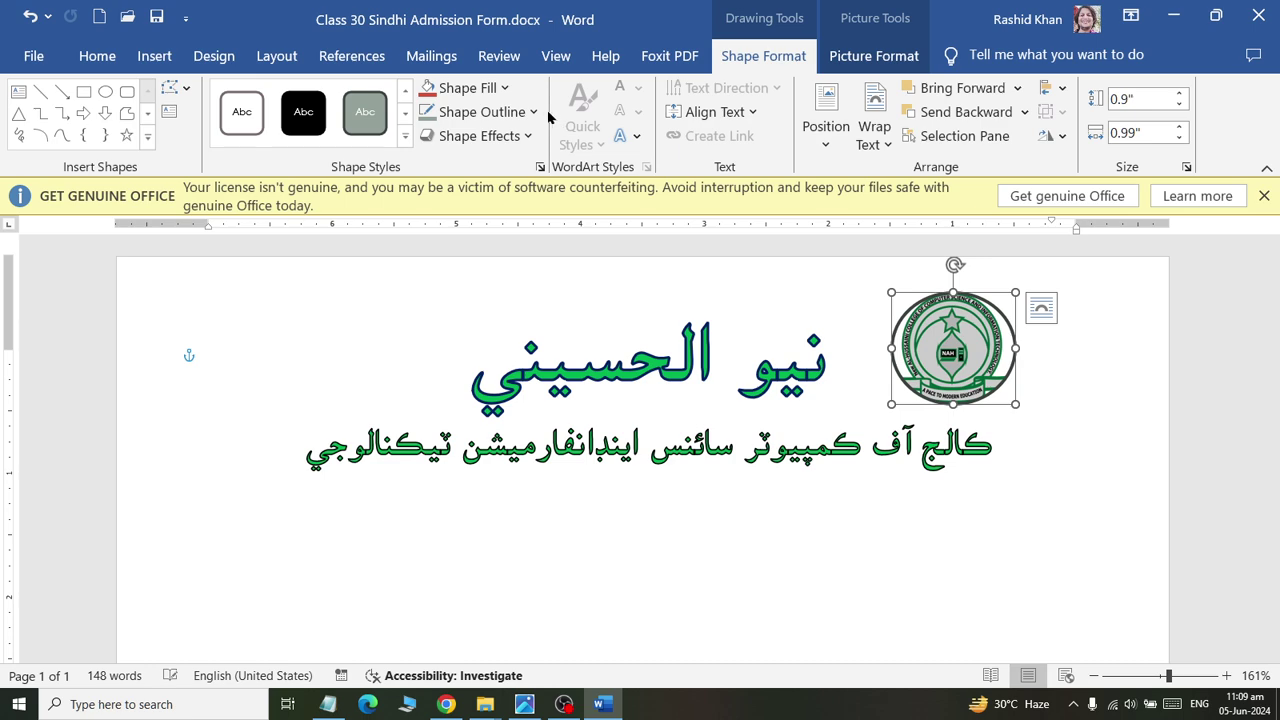
{"action": "left_click", "coordinate": [480, 111]}
{"action": "left_click", "coordinate": [485, 375]}
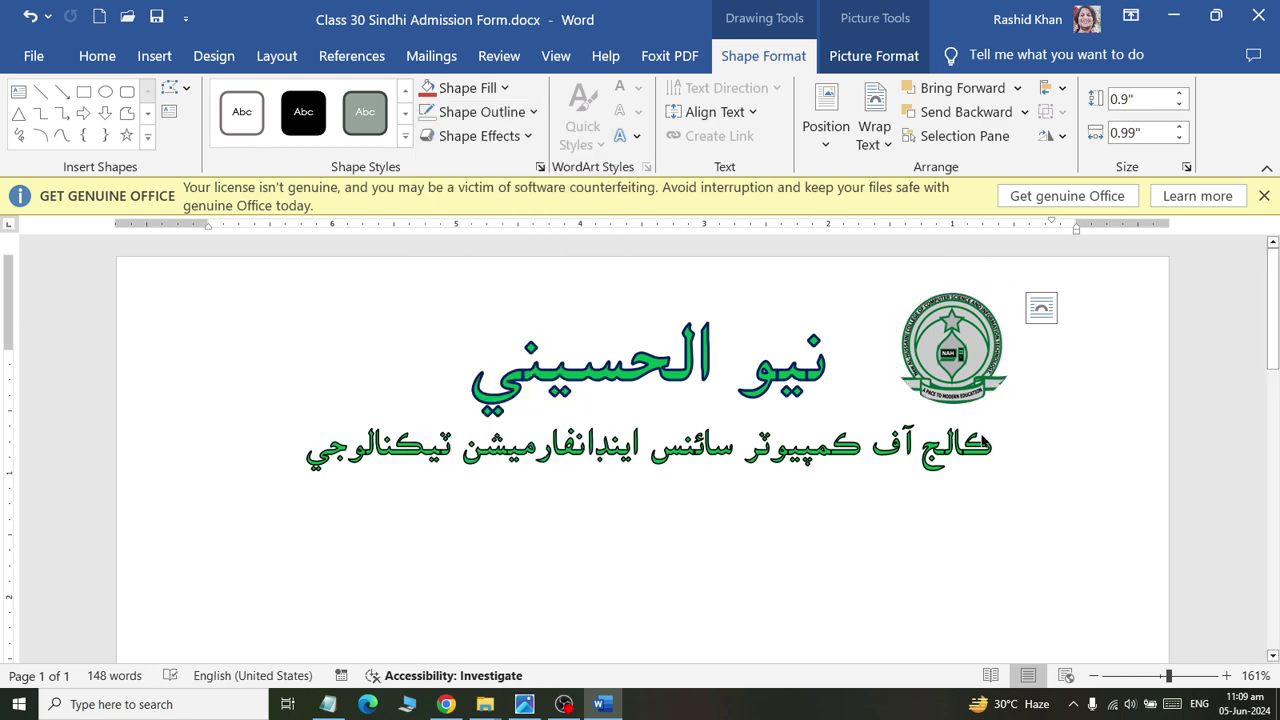
Shift the logo nearer the page's right edge and check it against the reference.
{"action": "left_click_drag", "start_coordinate": [954, 352], "coordinate": [1024, 352]}
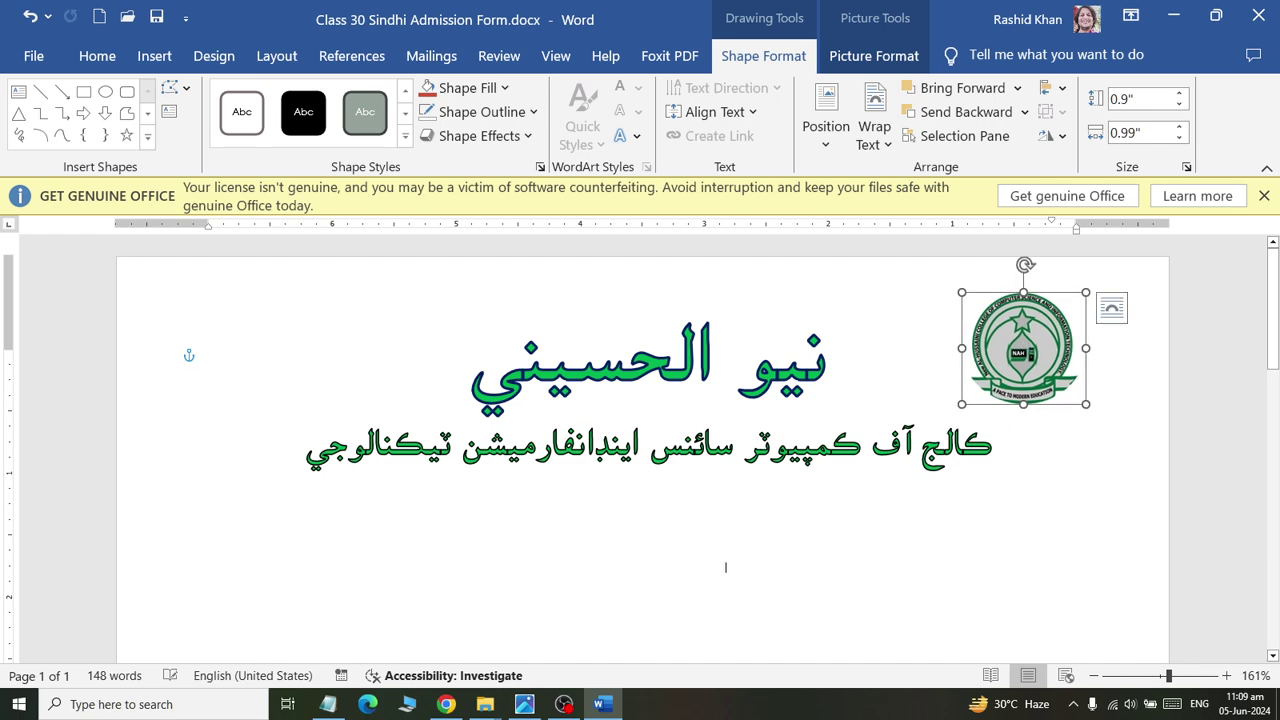
{"action": "left_click", "coordinate": [1160, 500]}
{"action": "left_click", "coordinate": [1097, 446]}
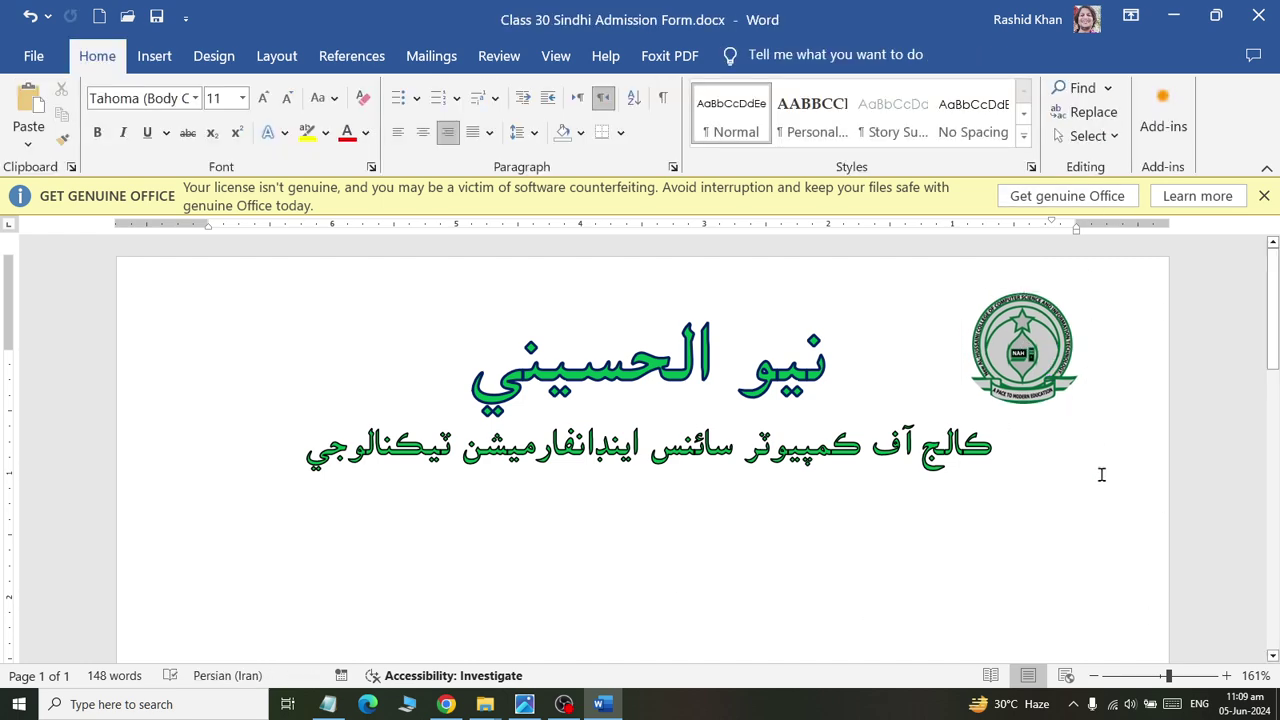
{"action": "key", "text": "alt+Tab"}
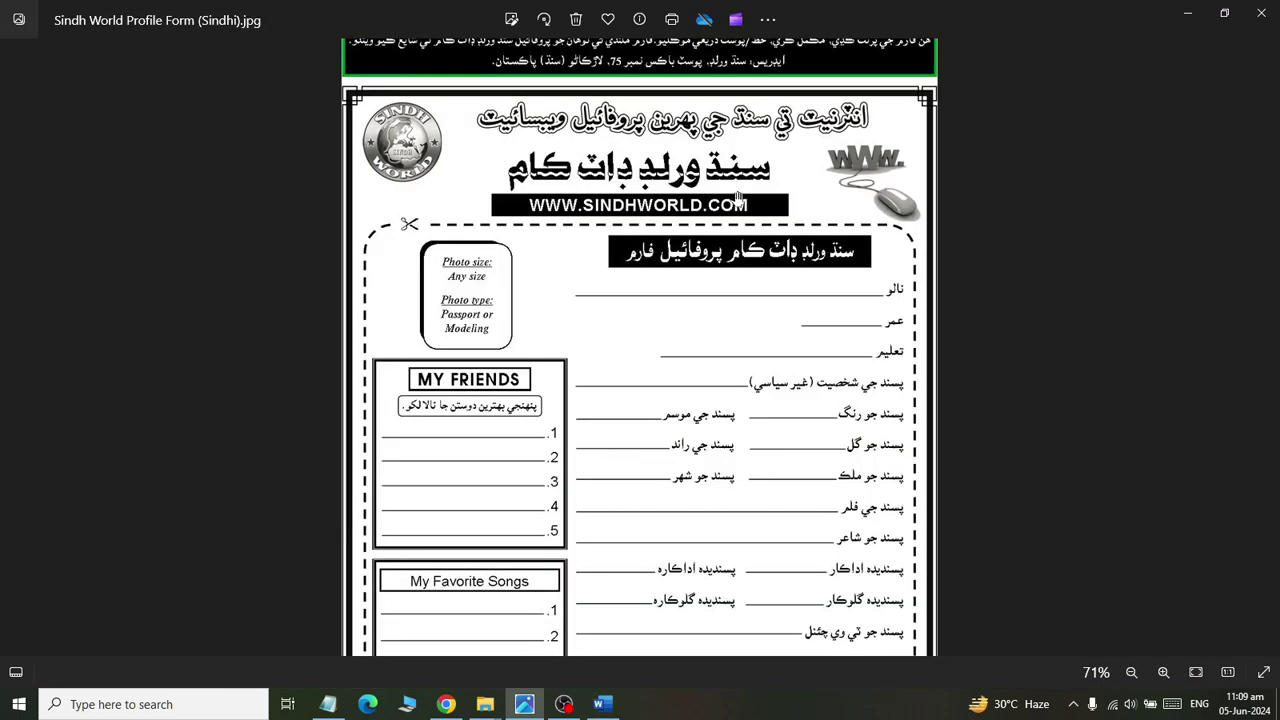
{"action": "key", "text": "alt+Tab"}
{"action": "key", "text": "alt+Tab"}
{"action": "key", "text": "alt+Tab"}
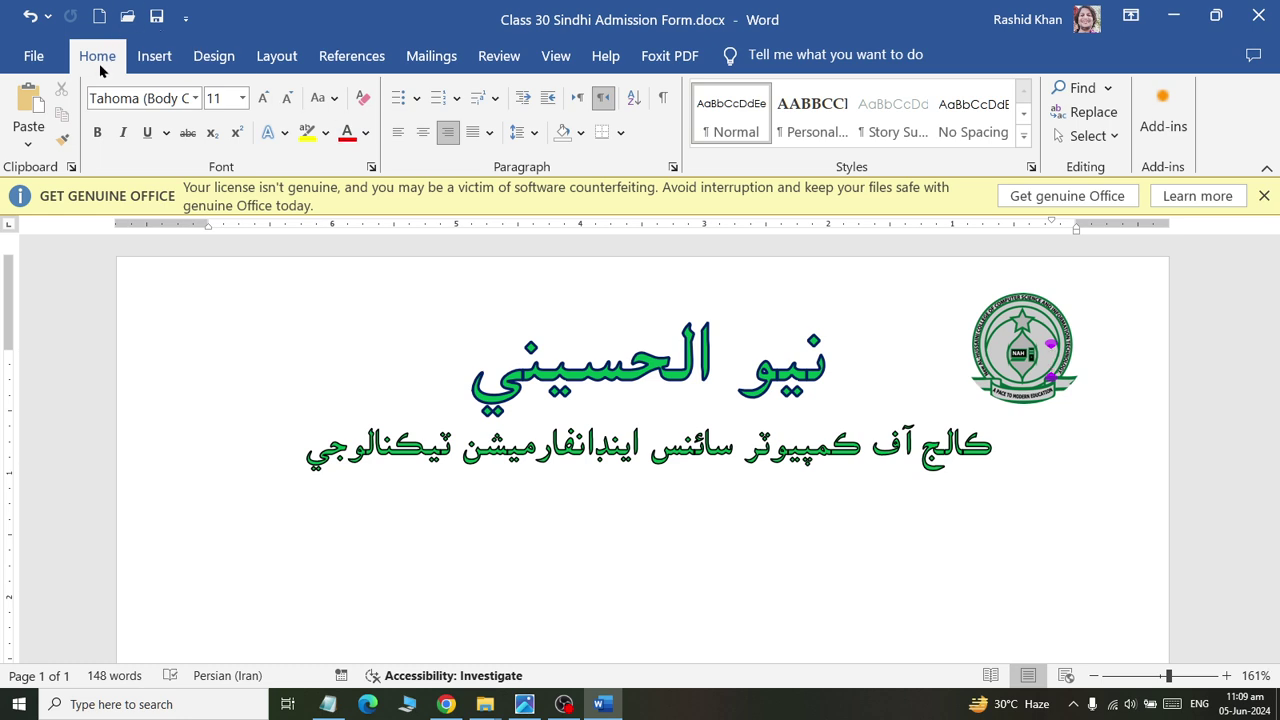
Duplicate the heading text box, move the copy below the original, and select its text.
{"action": "left_click", "coordinate": [154, 56]}
{"action": "left_click", "coordinate": [678, 442]}
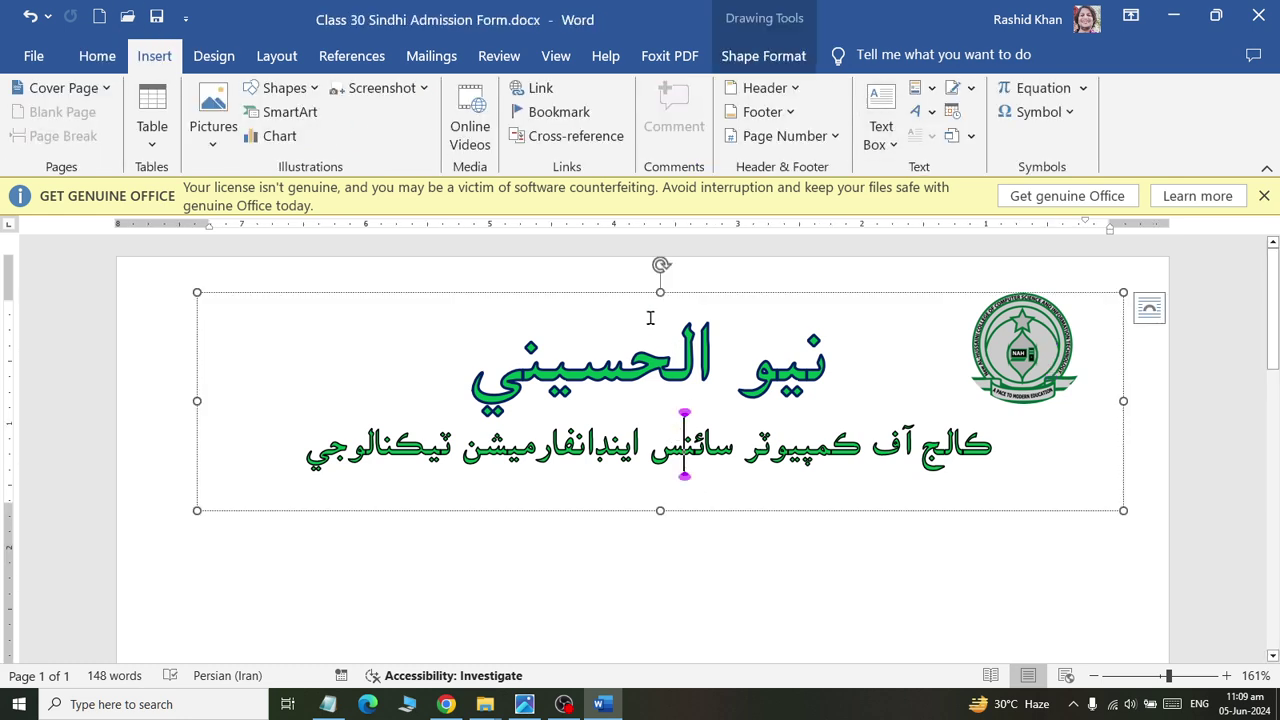
{"action": "left_click", "coordinate": [620, 290]}
{"action": "key", "text": "ctrl+c"}
{"action": "key", "text": "ctrl+v"}
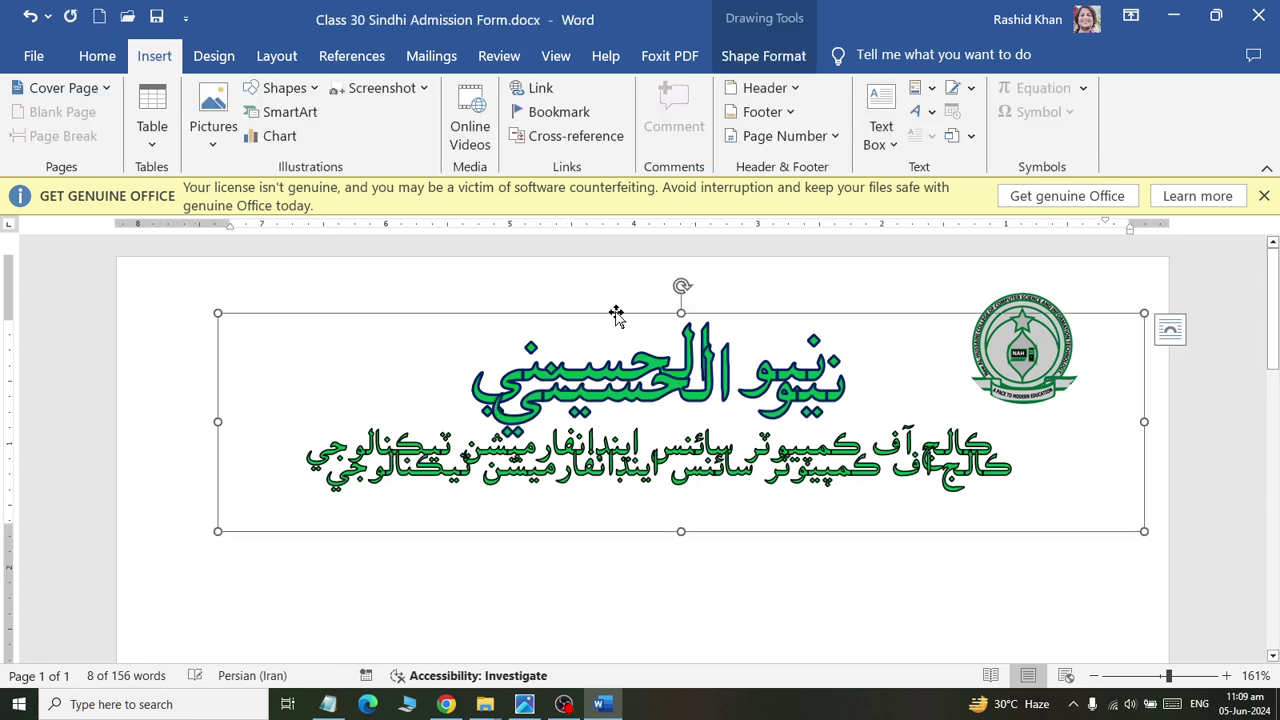
{"action": "left_click_drag", "start_coordinate": [616, 314], "coordinate": [568, 486]}
{"action": "left_click", "coordinate": [678, 566]}
{"action": "key", "text": "ctrl+a"}
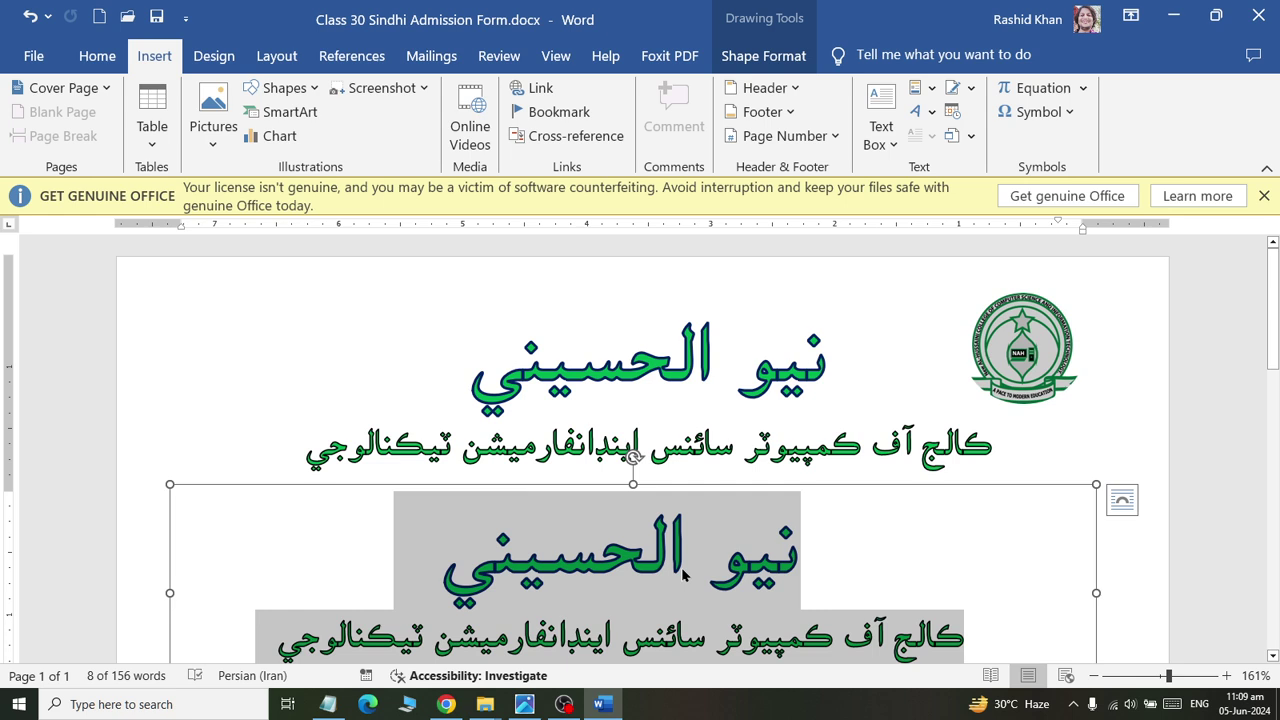
Replace the duplicate box's text with the Sindhi words 'ايدميشن فارم' (Admission Form).
{"action": "type", "text": "a"}
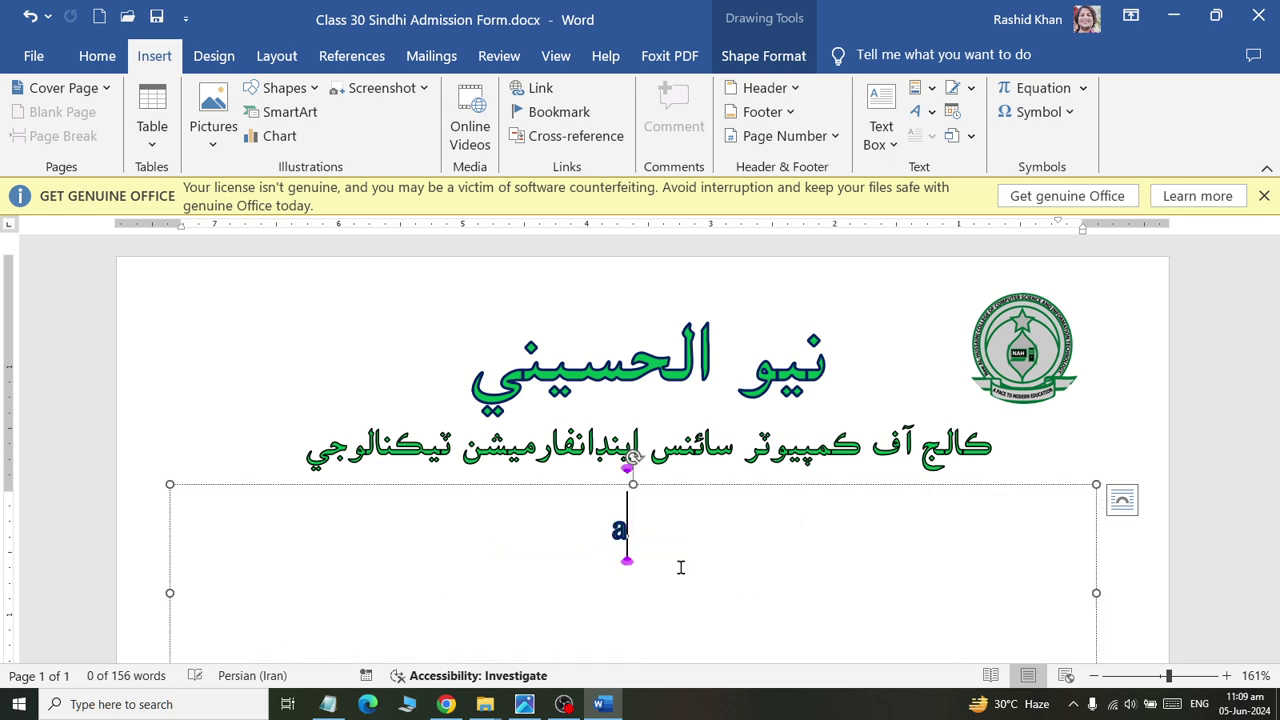
{"action": "key", "text": "BackSpace"}
{"action": "key", "text": "alt"}
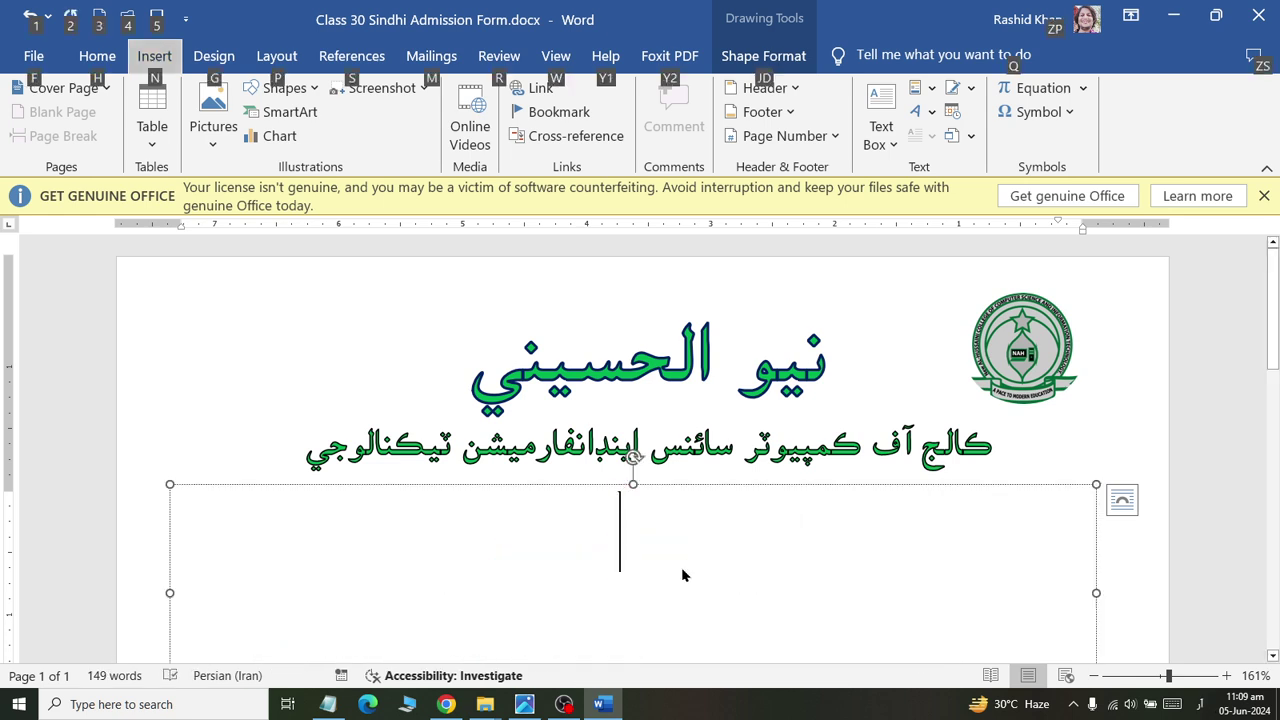
{"action": "key", "text": "Escape"}
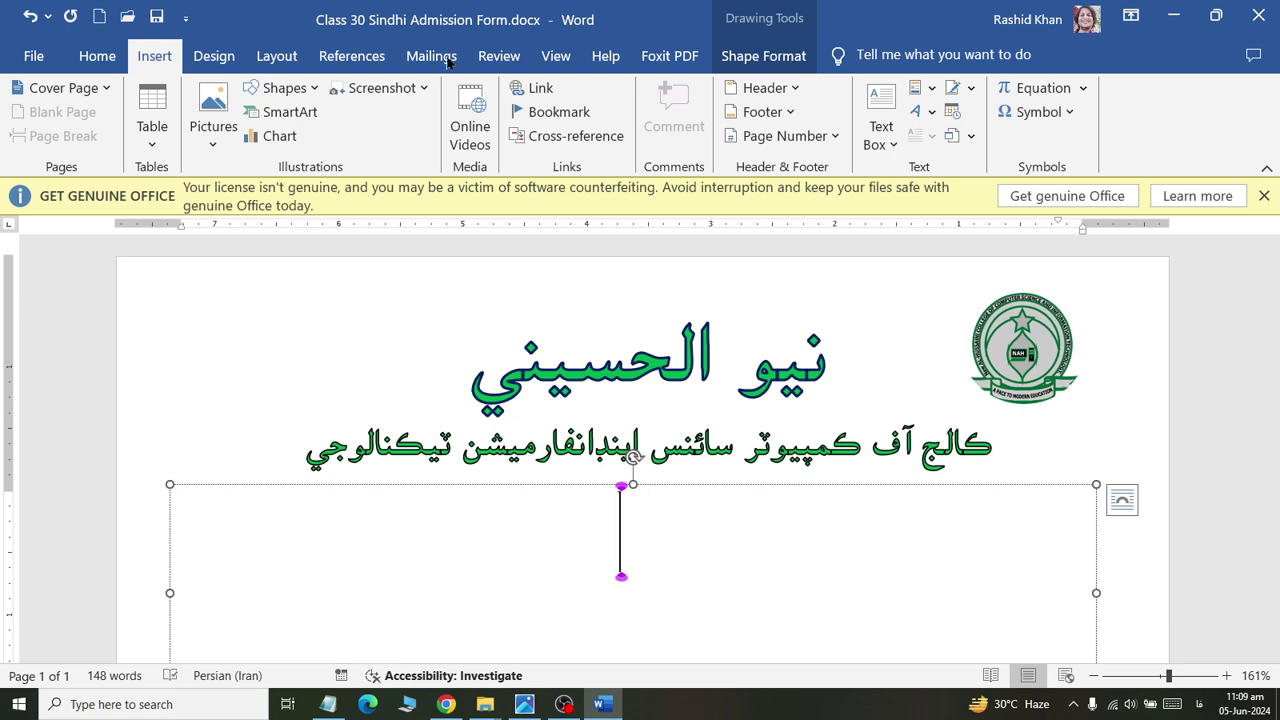
{"action": "left_click", "coordinate": [97, 55]}
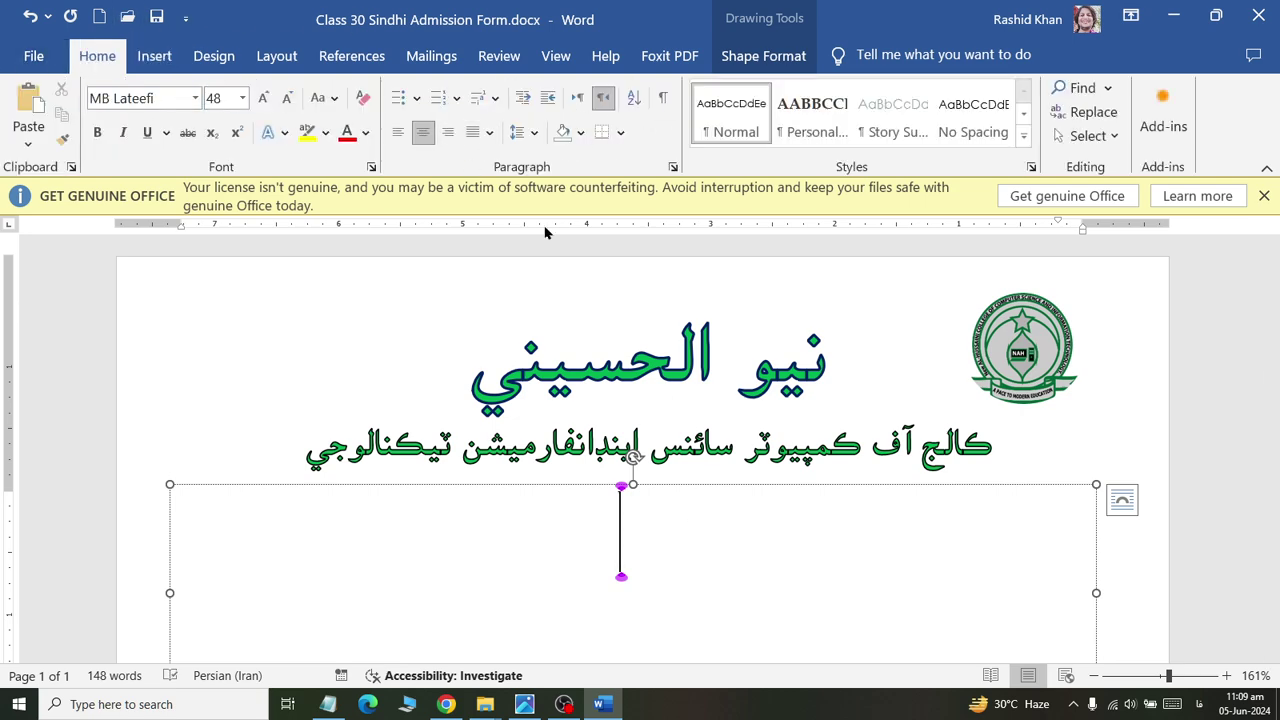
{"action": "type", "text": "اگ"}
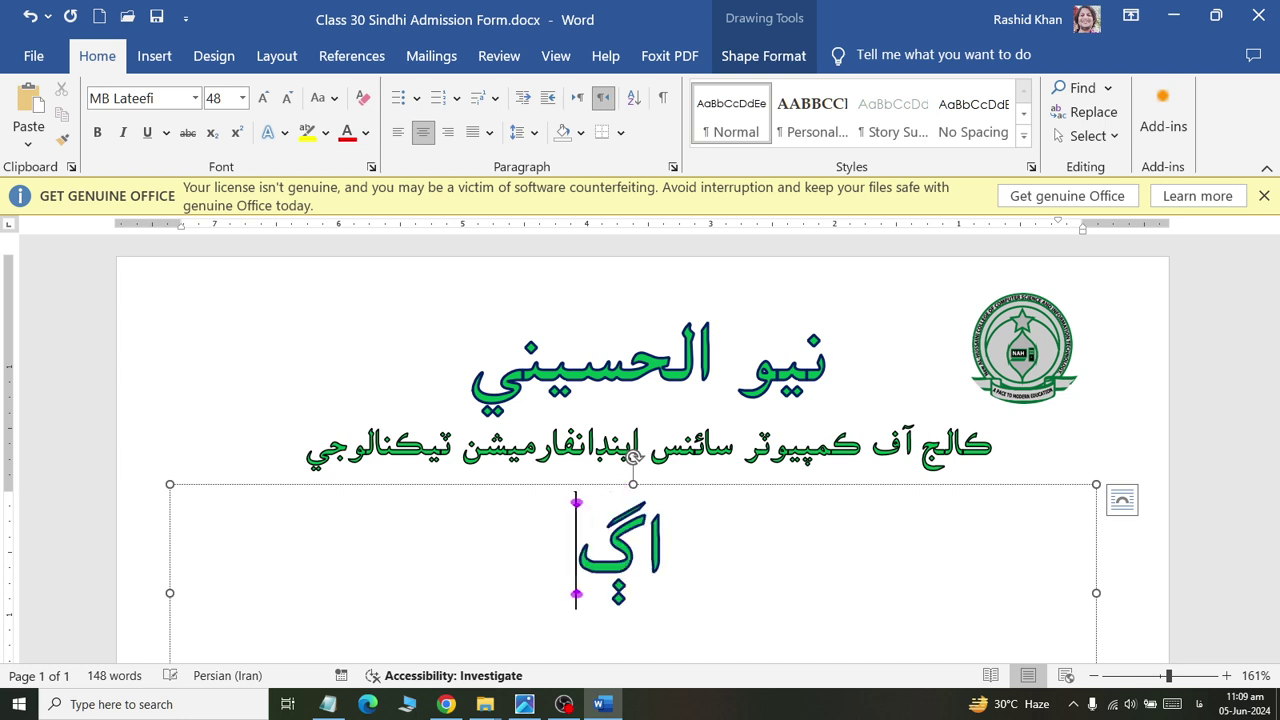
{"action": "key", "text": "BackSpace"}
{"action": "type", "text": "يد"}
{"action": "key", "text": "BackSpace"}
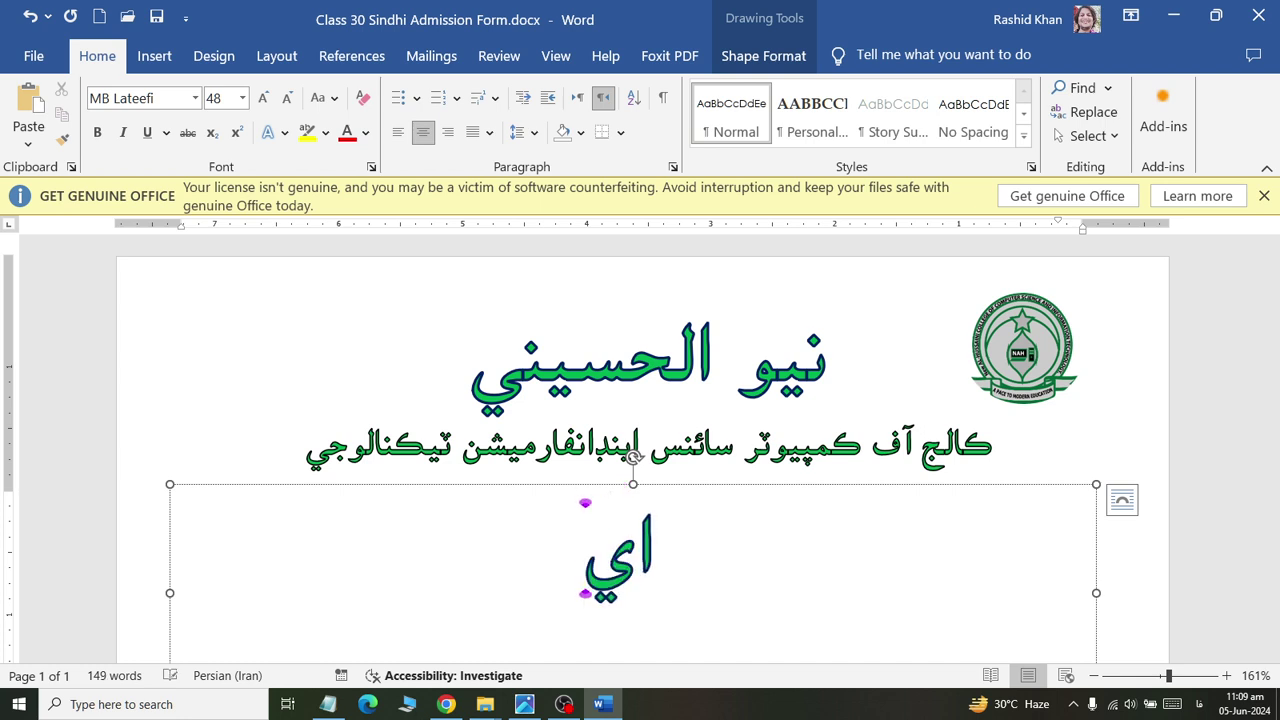
{"action": "type", "text": "دميخ"}
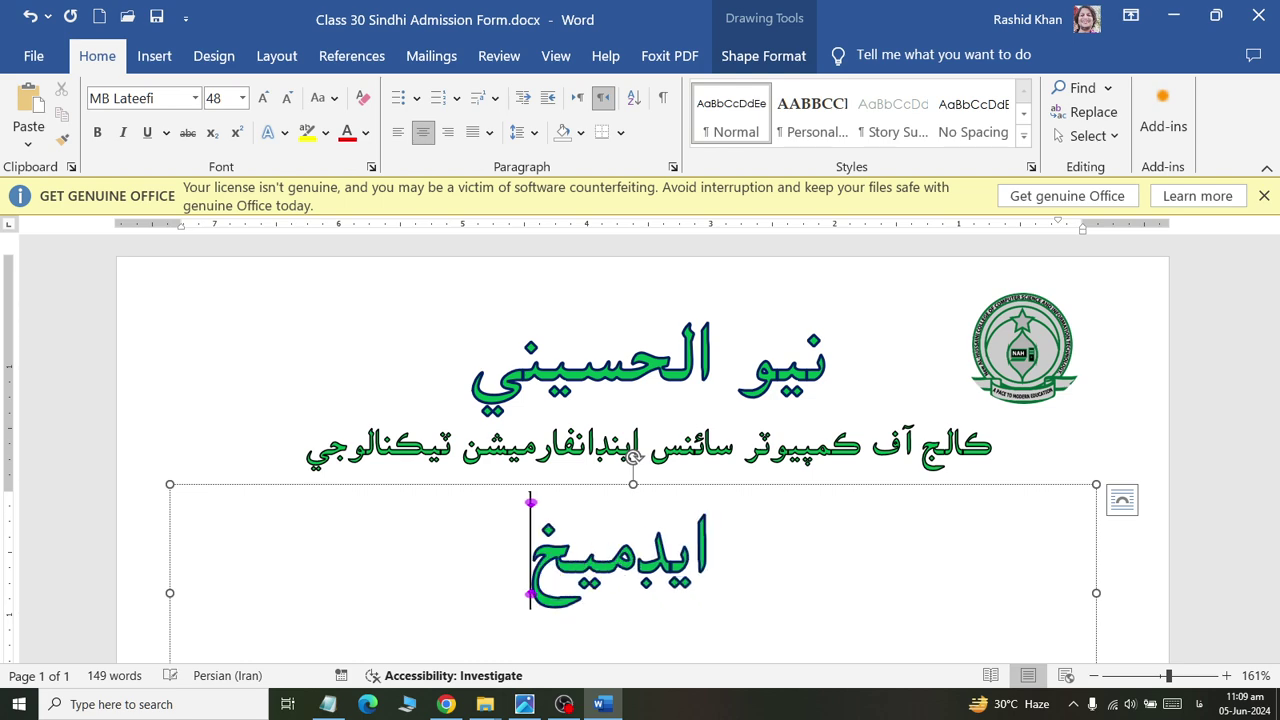
{"action": "key", "text": "BackSpace"}
{"action": "type", "text": "شن"}
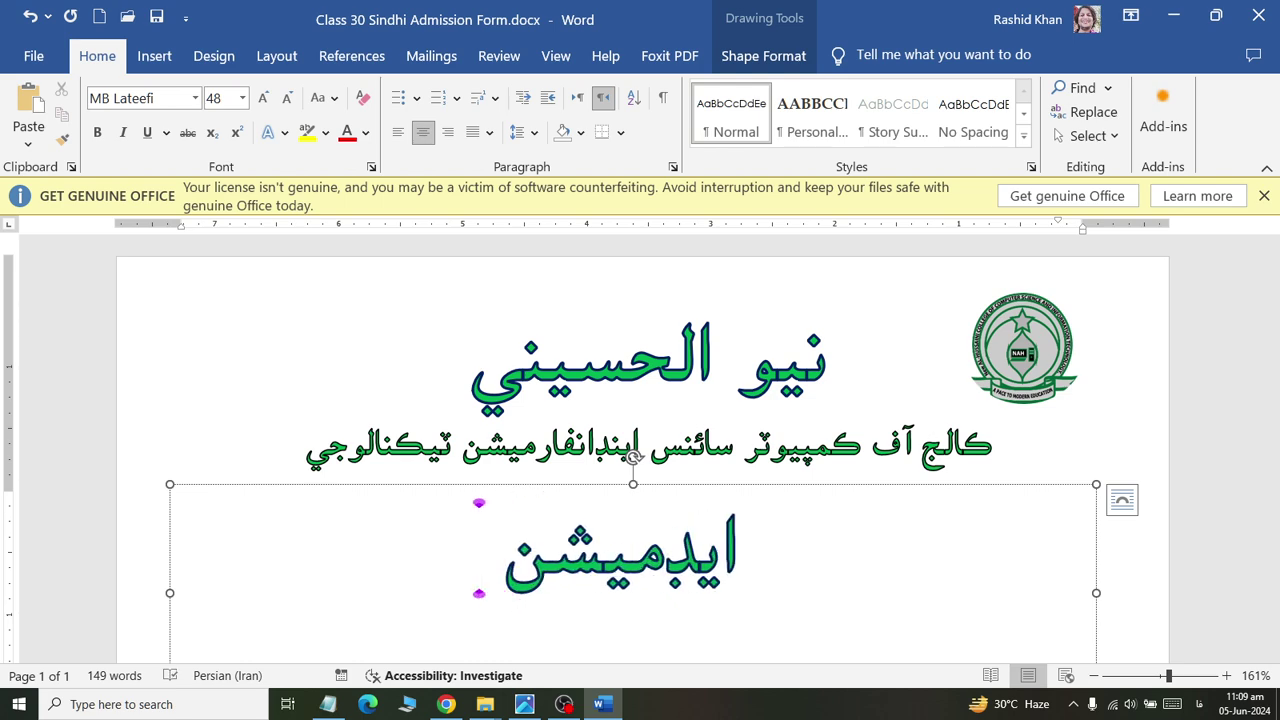
{"action": "type", "text": " فارم"}
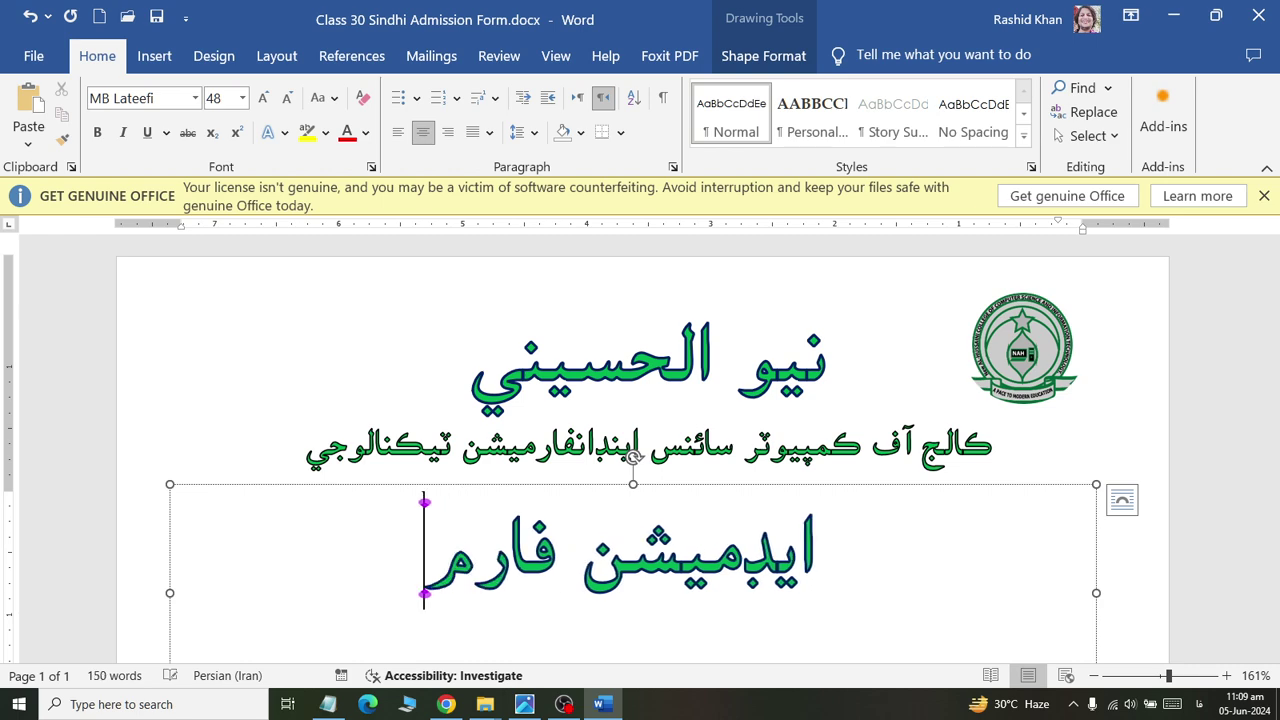
{"action": "scroll", "coordinate": [977, 497], "scroll_direction": "down", "scroll_amount": 3}
Give the text black fill and black outline, and shorten the box to 1.14 inches.
{"action": "triple_click", "coordinate": [851, 403]}
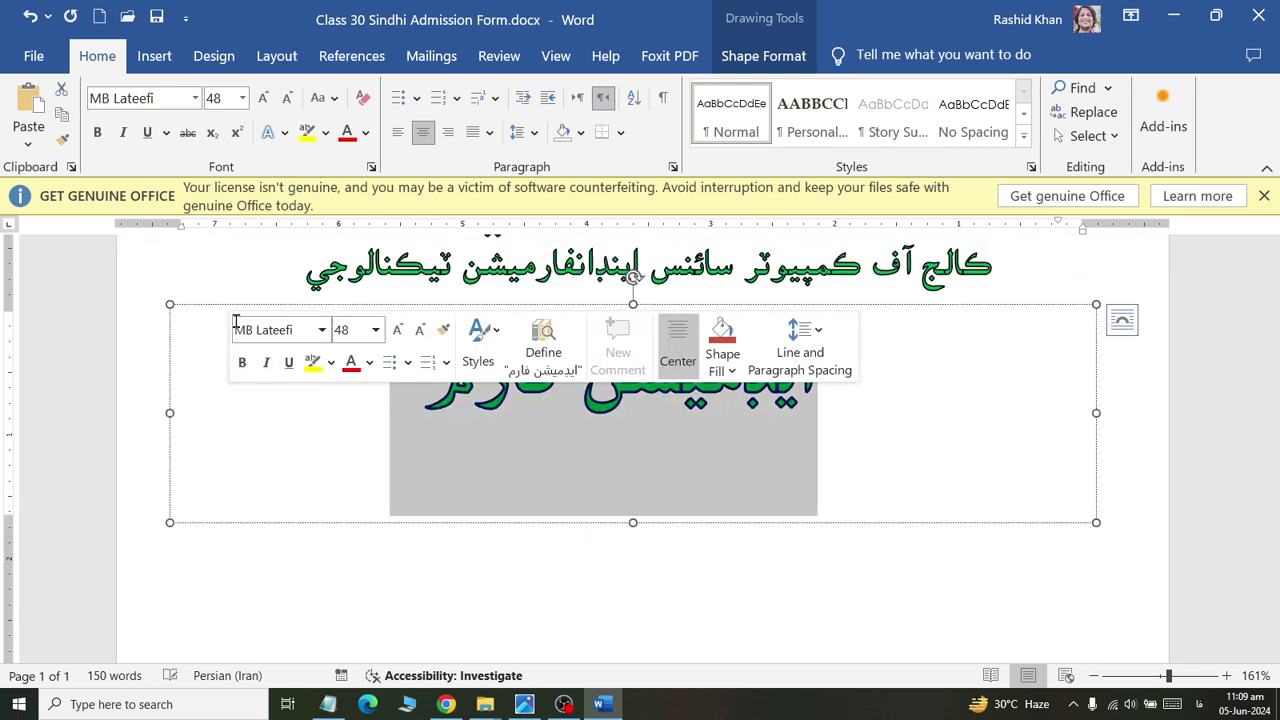
{"action": "left_click", "coordinate": [763, 56]}
{"action": "left_click", "coordinate": [637, 112]}
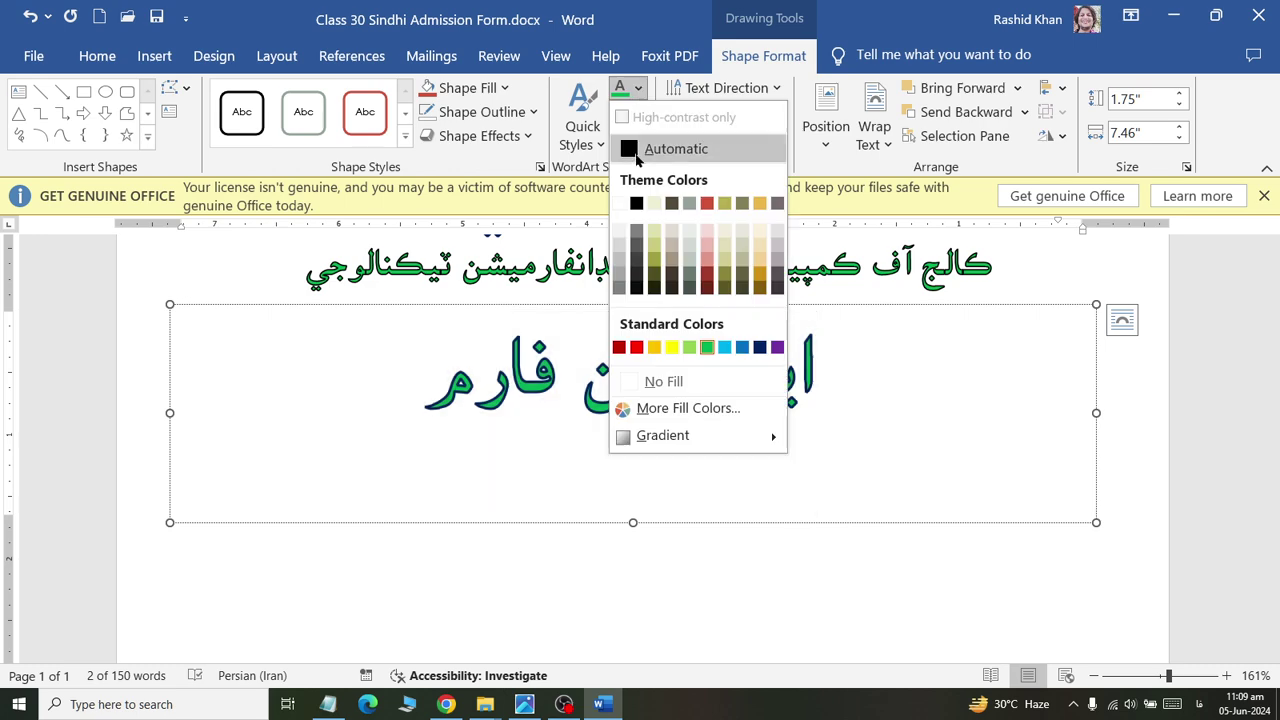
{"action": "left_click", "coordinate": [672, 149]}
{"action": "left_click", "coordinate": [637, 113]}
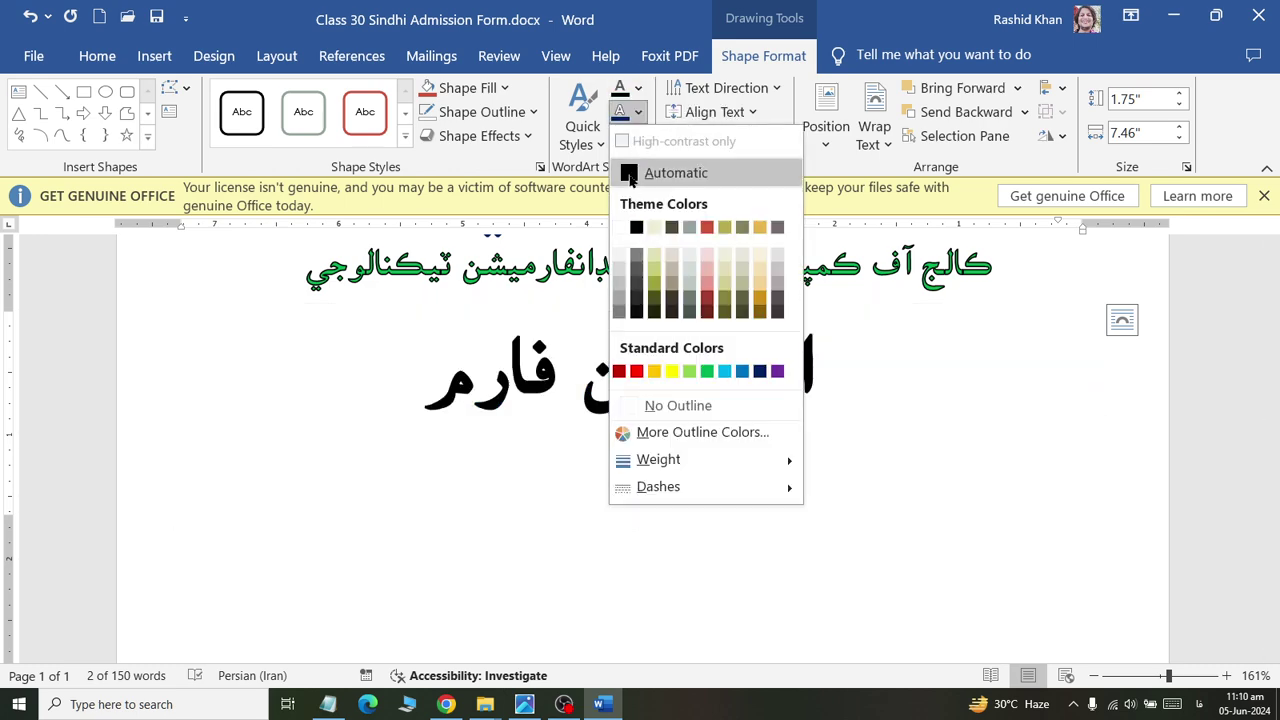
{"action": "left_click", "coordinate": [660, 171]}
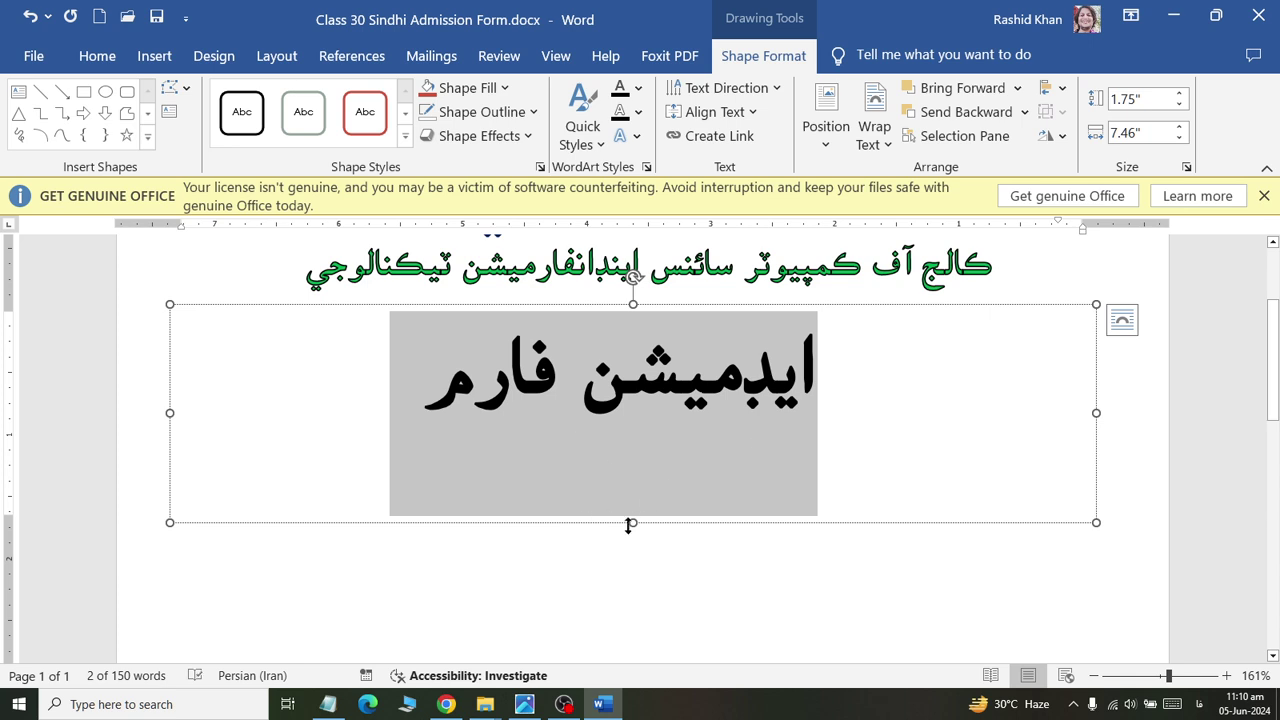
{"action": "left_click_drag", "start_coordinate": [628, 522], "coordinate": [628, 445]}
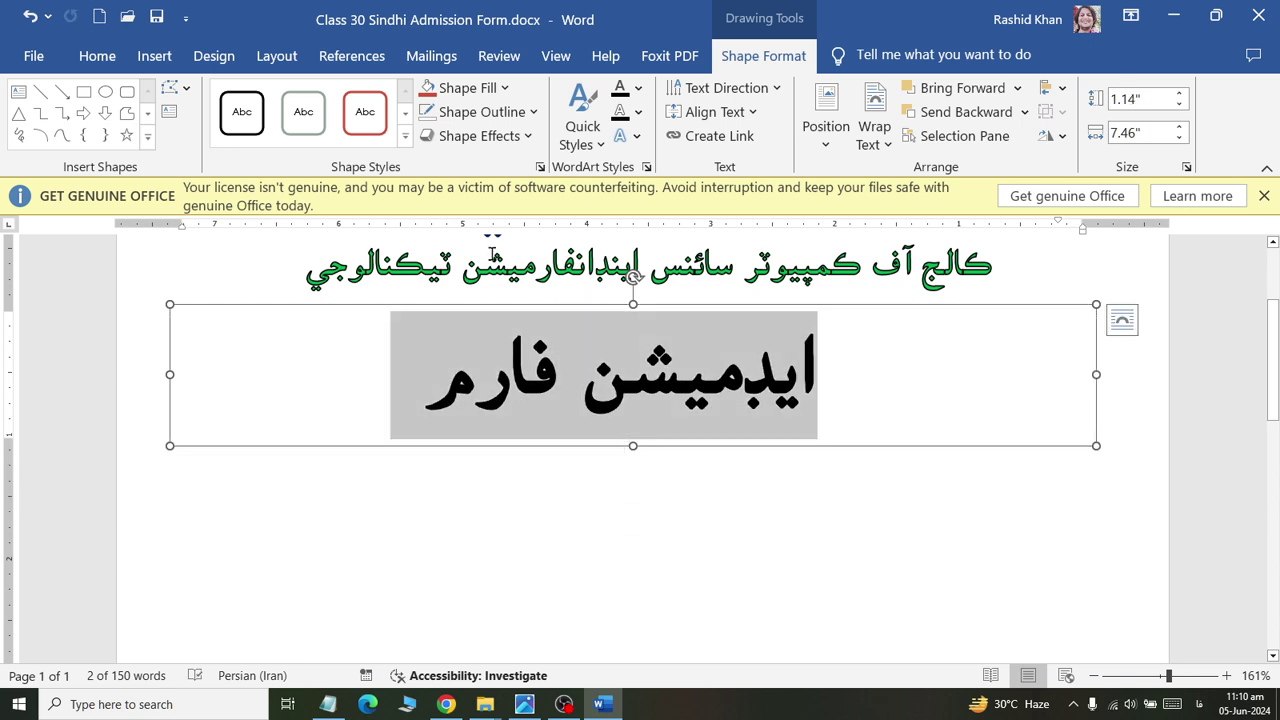
Reduce the Admission Form text to 24 pt and remove its outline.
{"action": "left_click", "coordinate": [97, 56]}
{"action": "left_click", "coordinate": [287, 99]}
{"action": "left_click", "coordinate": [287, 99]}
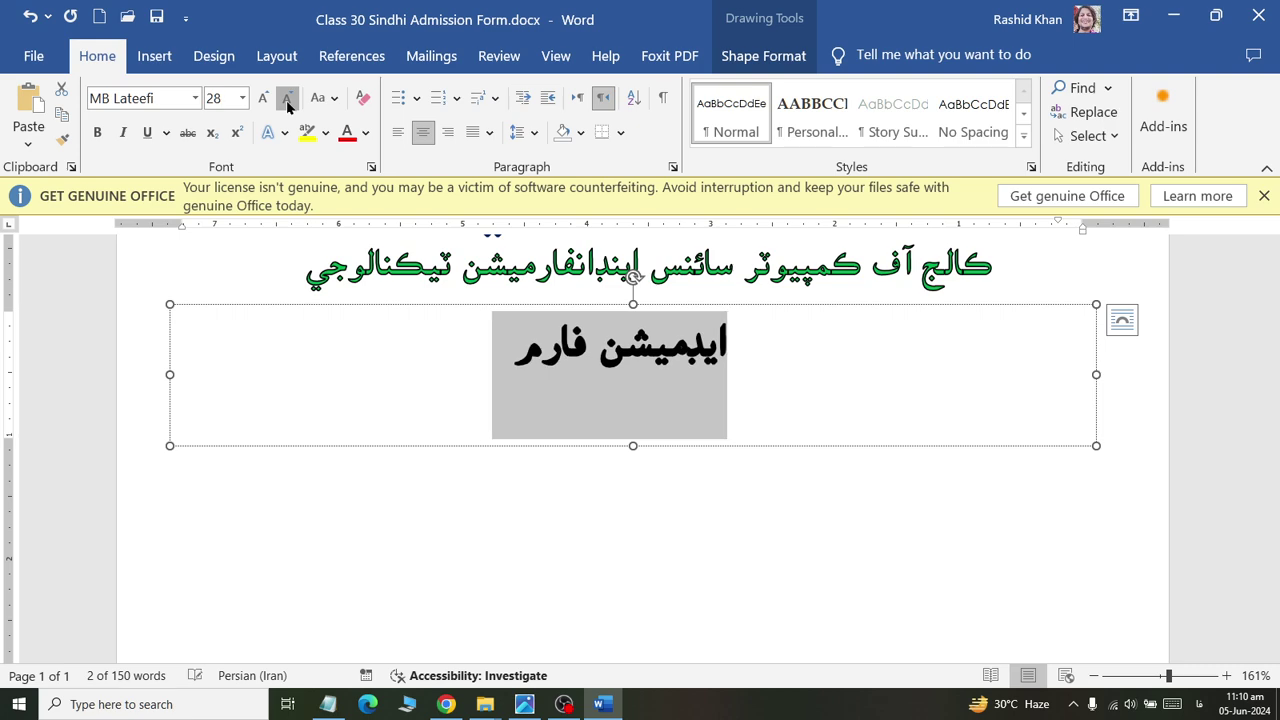
{"action": "left_click", "coordinate": [287, 99]}
{"action": "left_click", "coordinate": [657, 439]}
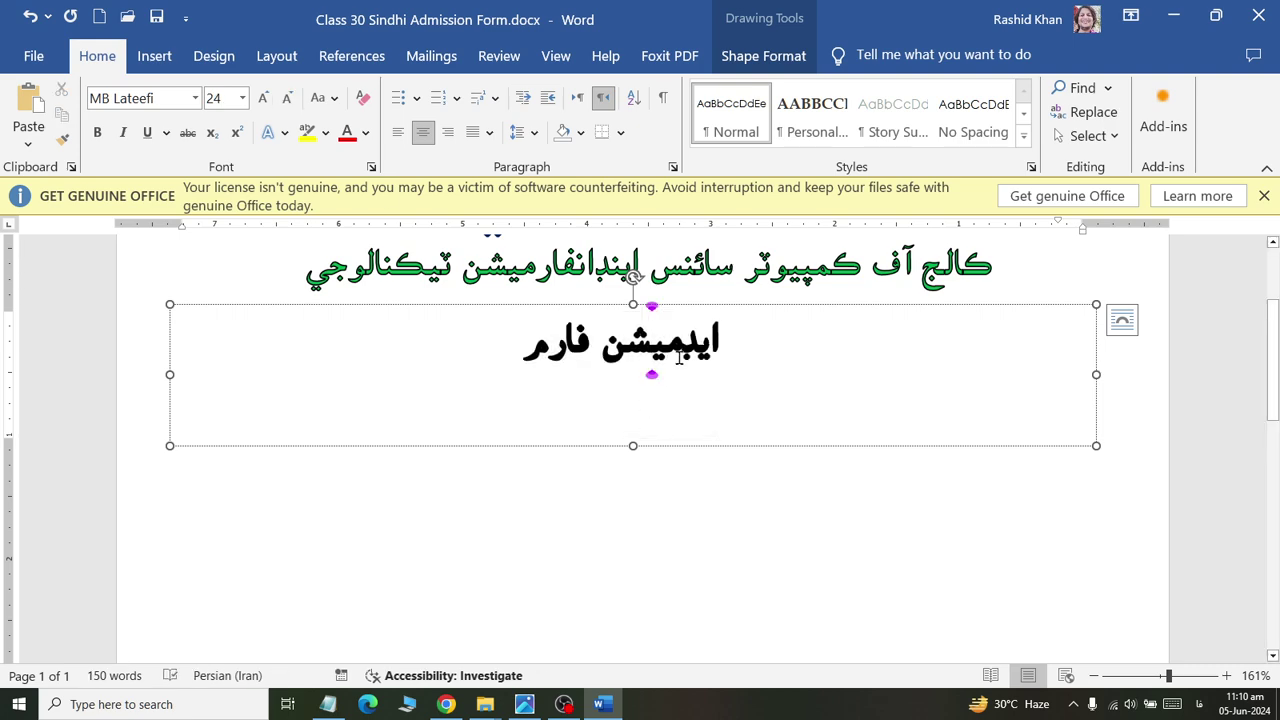
{"action": "triple_click", "coordinate": [719, 342]}
{"action": "left_click", "coordinate": [763, 56]}
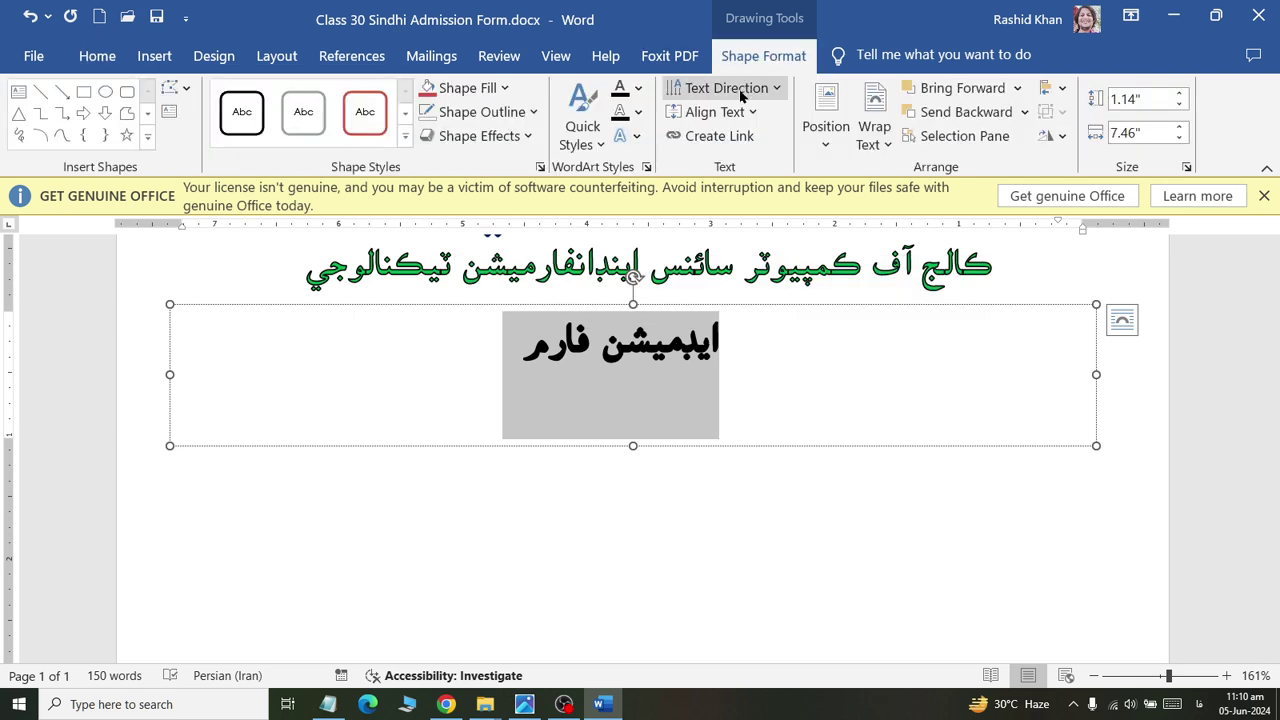
{"action": "left_click", "coordinate": [639, 113]}
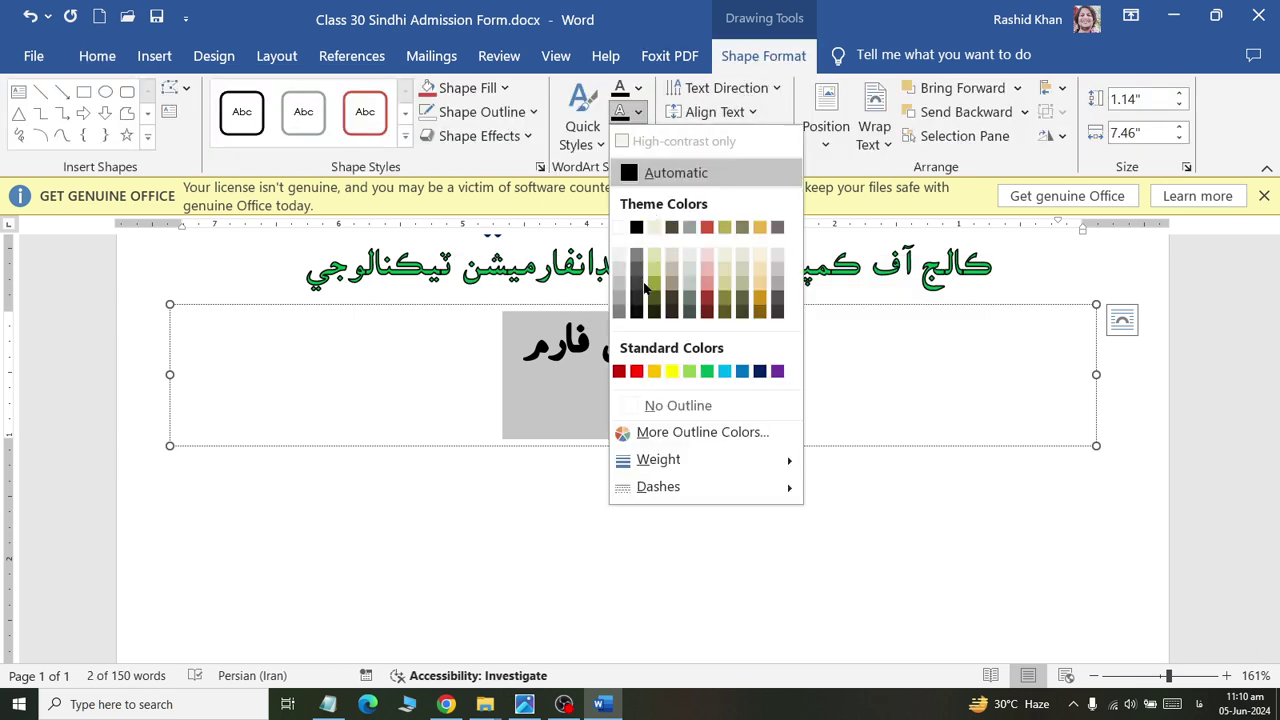
{"action": "left_click", "coordinate": [662, 402]}
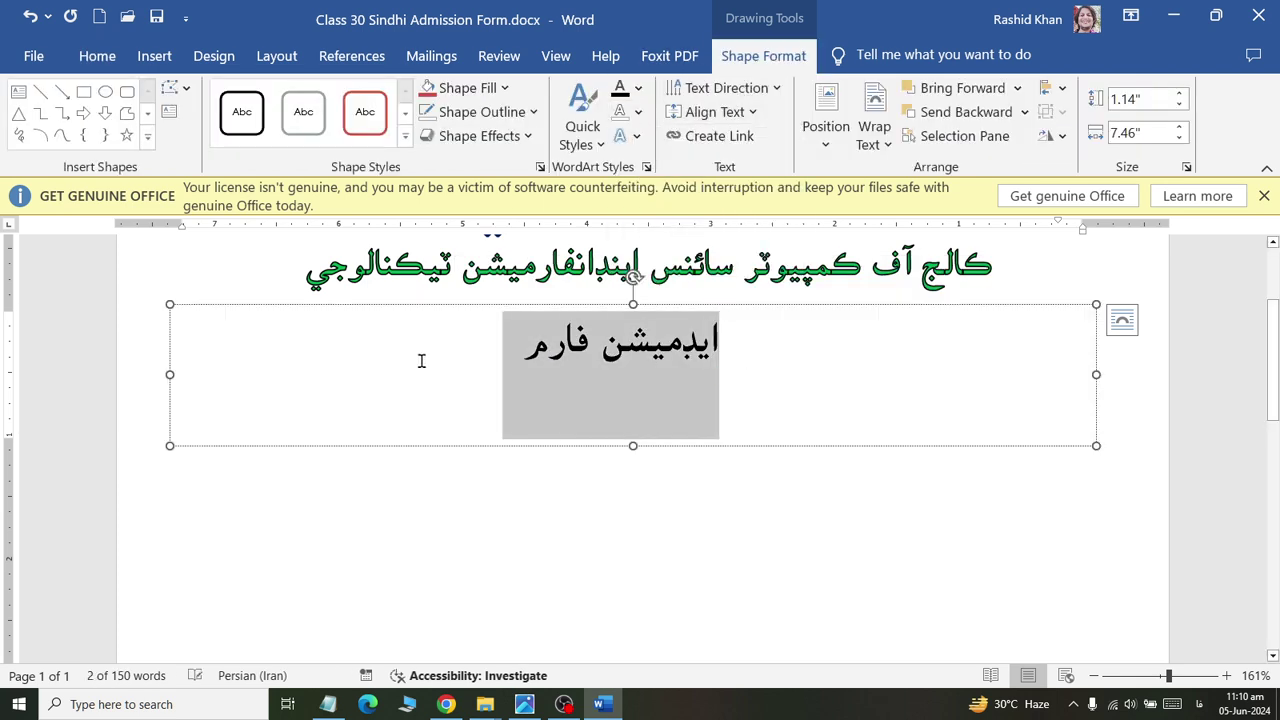
Shrink the box to 0.59 inches tall, narrow it to fit, and centre it under the college name.
{"action": "left_click", "coordinate": [580, 346]}
{"action": "triple_click", "coordinate": [753, 340]}
{"action": "left_click", "coordinate": [753, 340]}
{"action": "left_click_drag", "start_coordinate": [635, 443], "coordinate": [635, 385]}
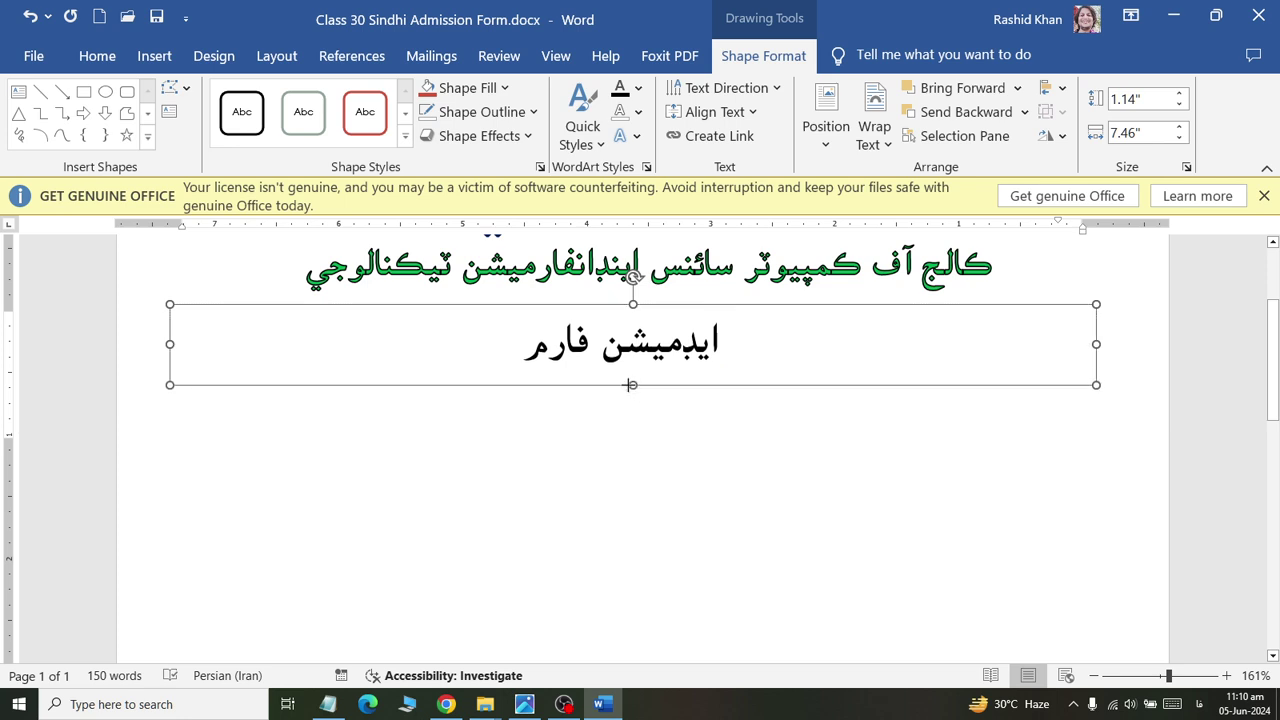
{"action": "left_click_drag", "start_coordinate": [1096, 343], "coordinate": [446, 343]}
{"action": "left_click_drag", "start_coordinate": [387, 388], "coordinate": [721, 380]}
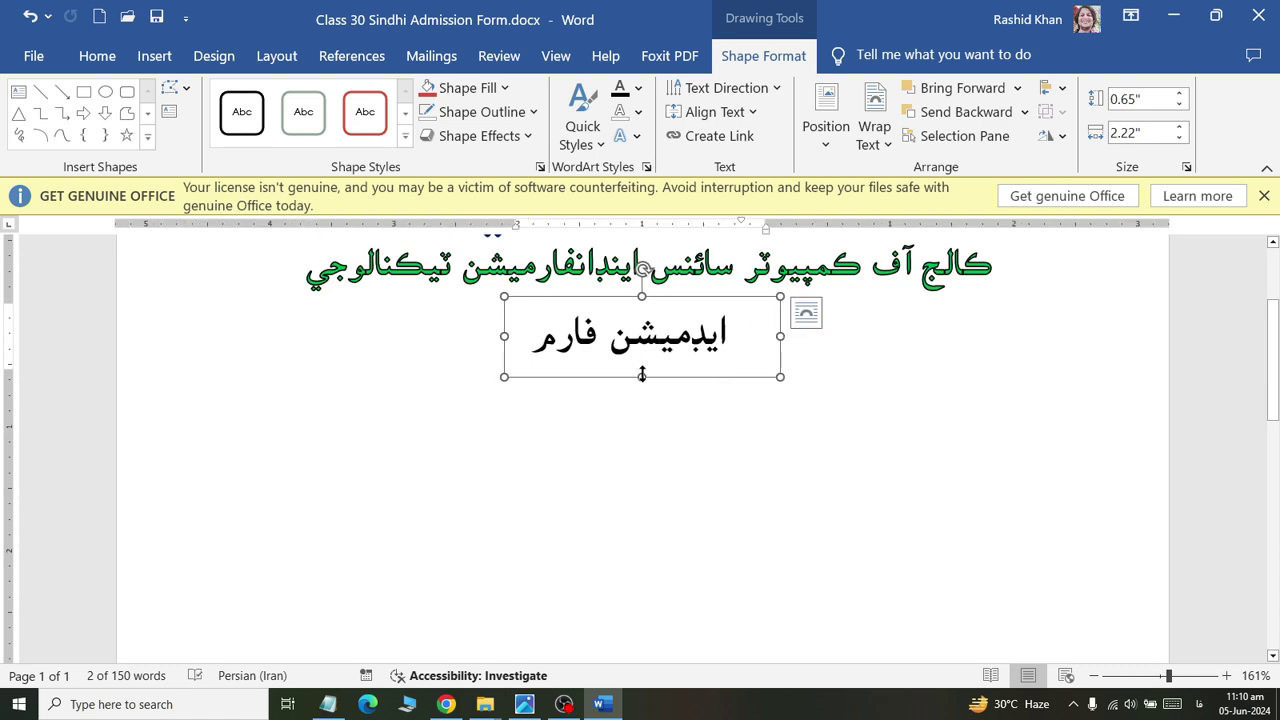
{"action": "left_click_drag", "start_coordinate": [641, 377], "coordinate": [641, 370]}
{"action": "left_click", "coordinate": [688, 332]}
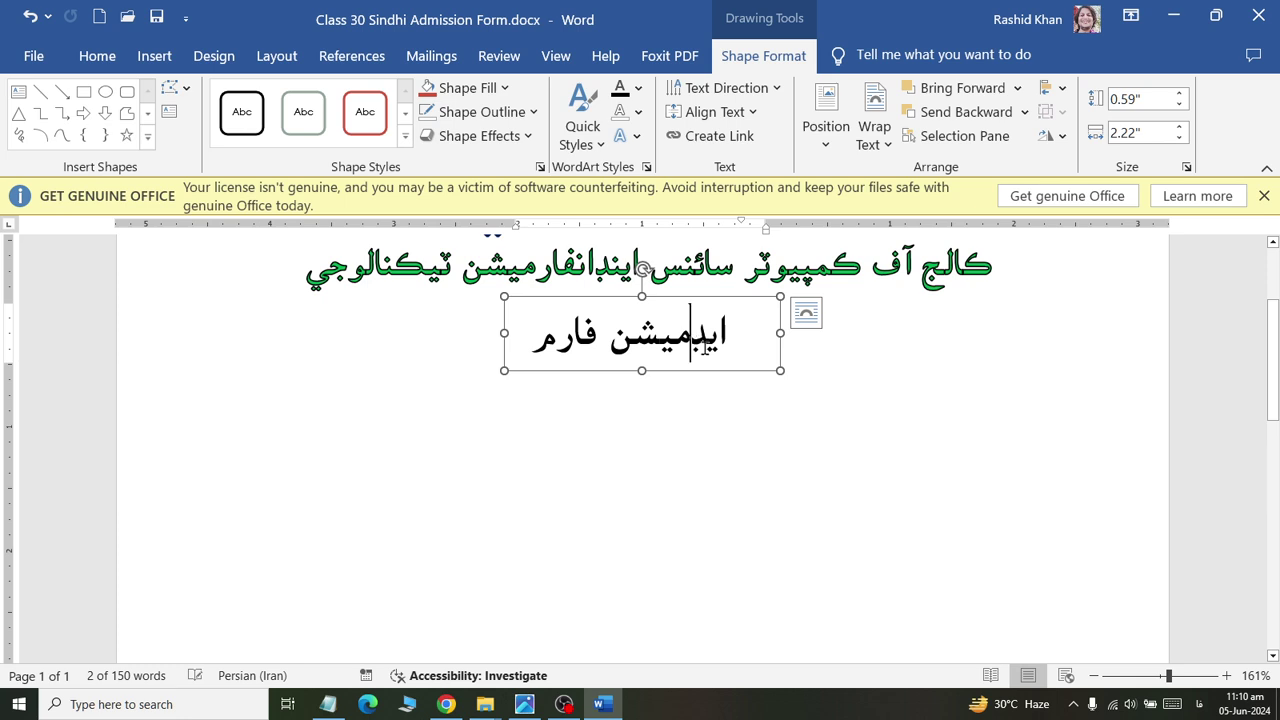
{"action": "left_click_drag", "start_coordinate": [688, 332], "coordinate": [494, 347]}
{"action": "left_click", "coordinate": [720, 368]}
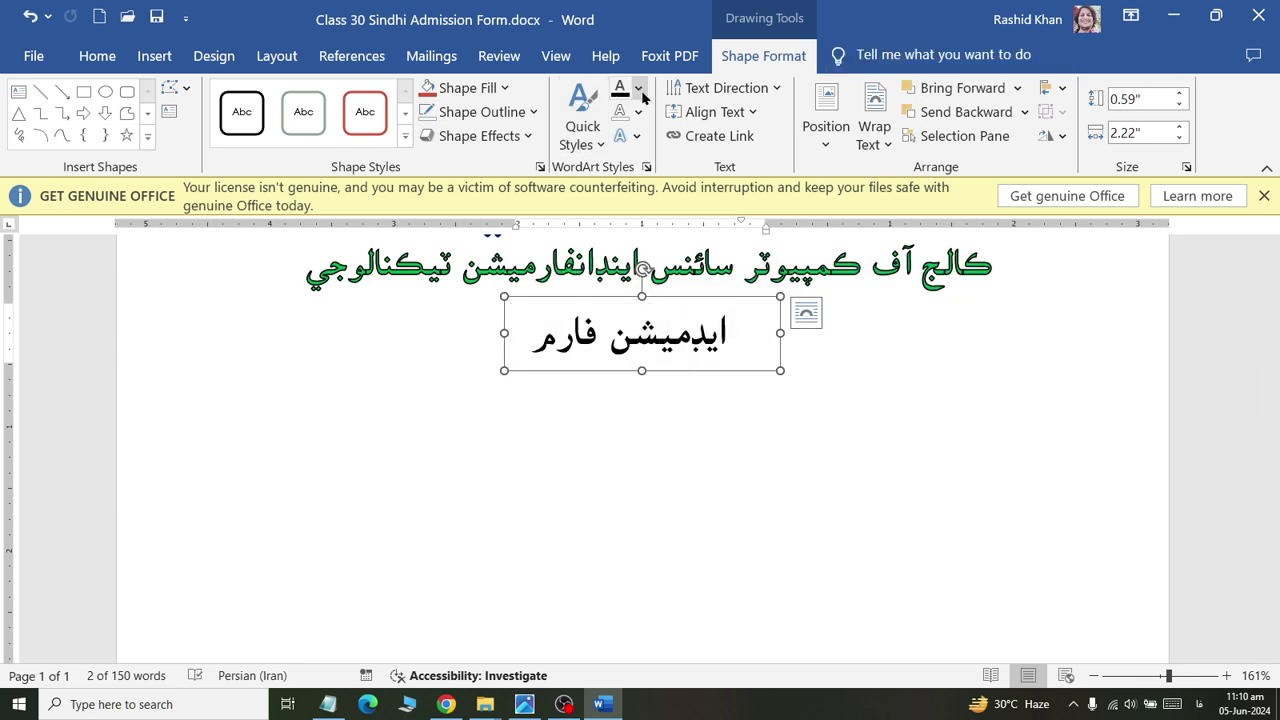
Fill the box solid black and compare it with the reference image.
{"action": "left_click", "coordinate": [504, 88]}
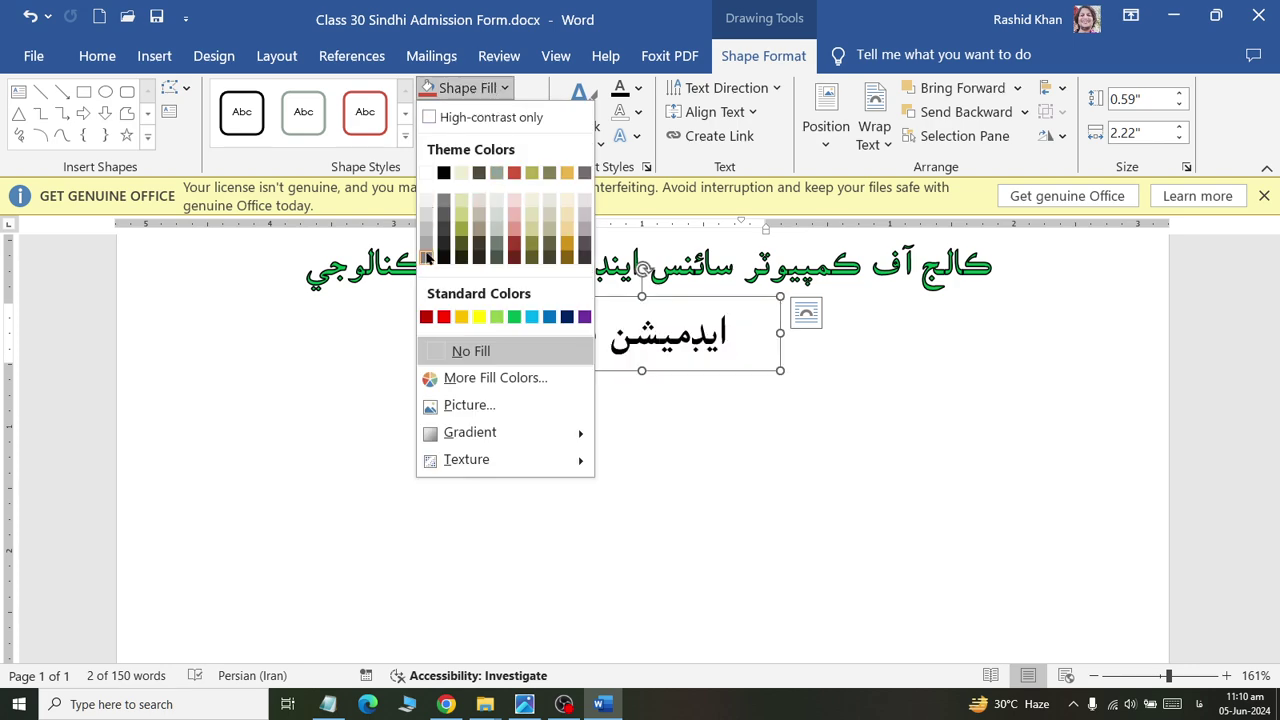
{"action": "left_click", "coordinate": [444, 258]}
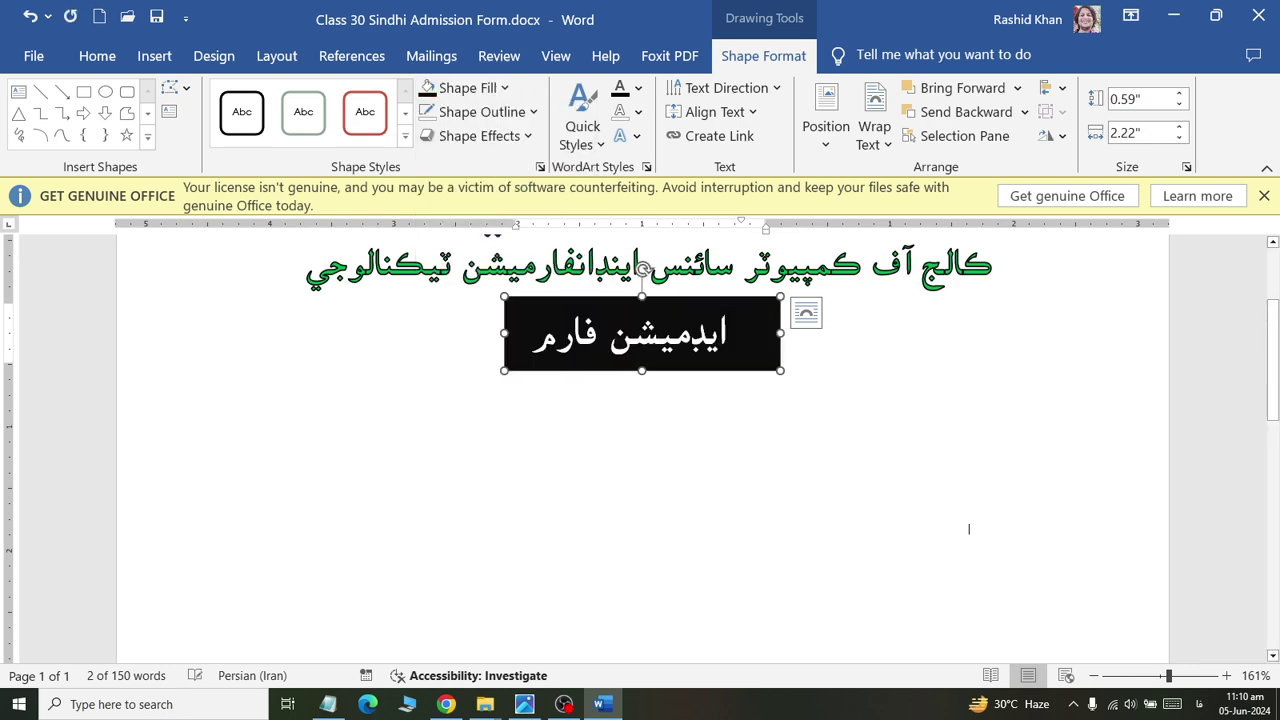
{"action": "scroll", "coordinate": [1130, 489], "scroll_direction": "up", "scroll_amount": 3}
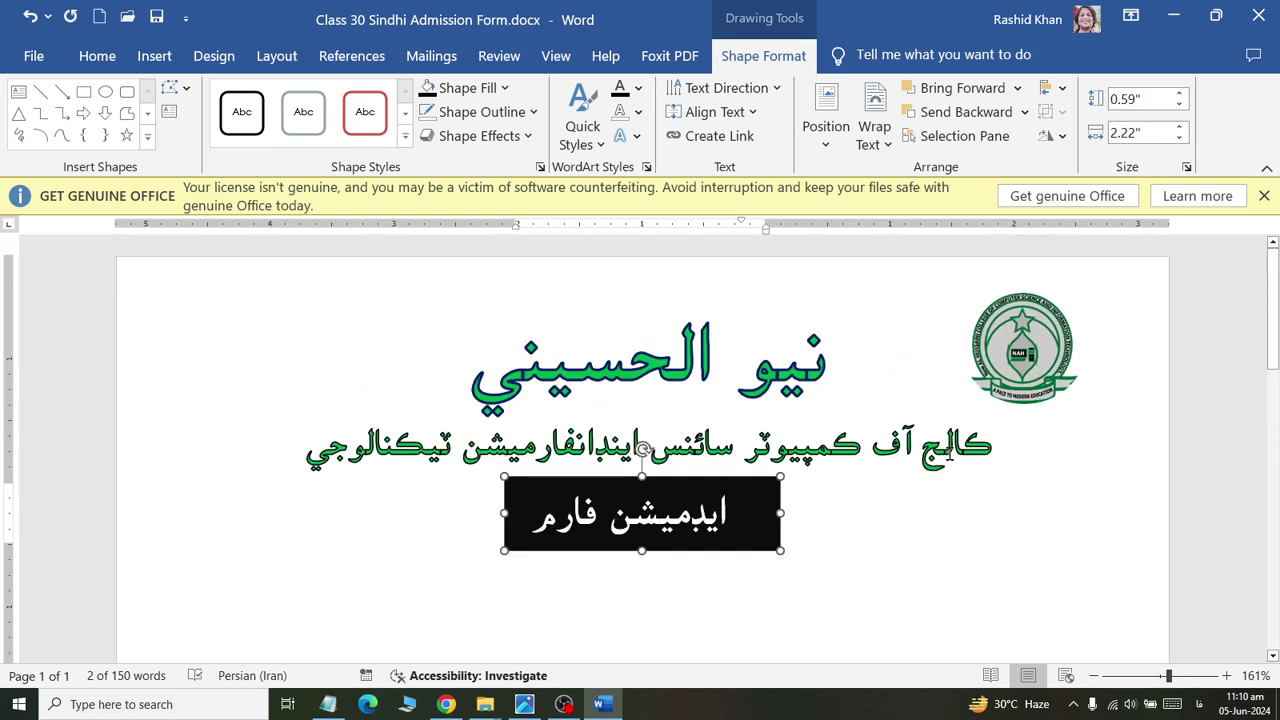
{"action": "left_click", "coordinate": [1122, 538]}
{"action": "scroll", "coordinate": [1122, 540], "scroll_direction": "down", "scroll_amount": 2}
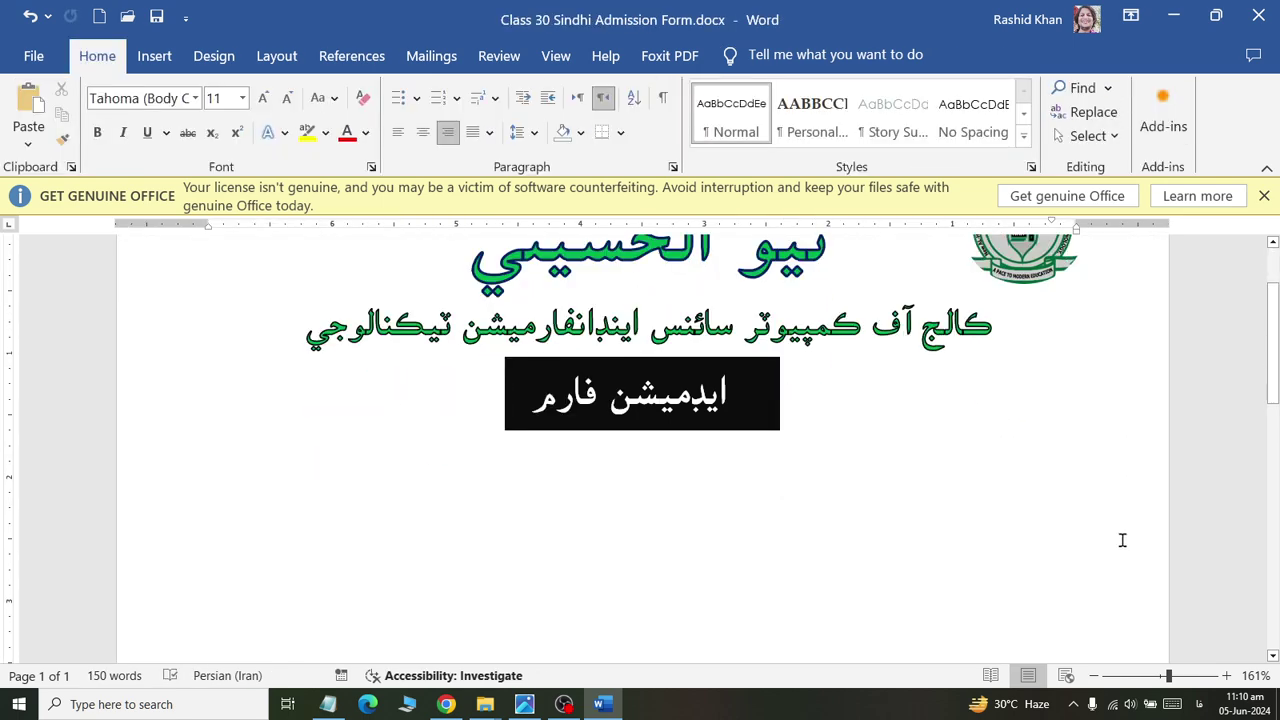
{"action": "scroll", "coordinate": [853, 457], "scroll_direction": "up", "scroll_amount": 1}
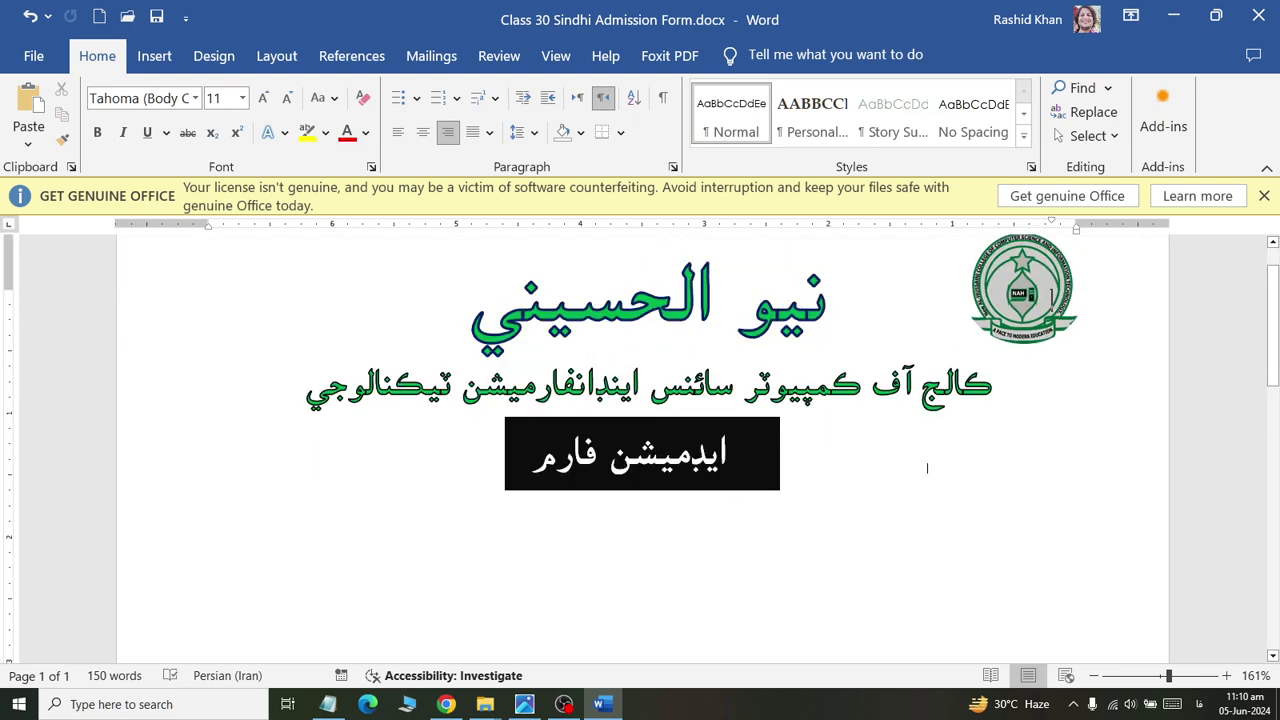
{"action": "key", "text": "alt+Tab"}
{"action": "key", "text": "alt+Tab"}
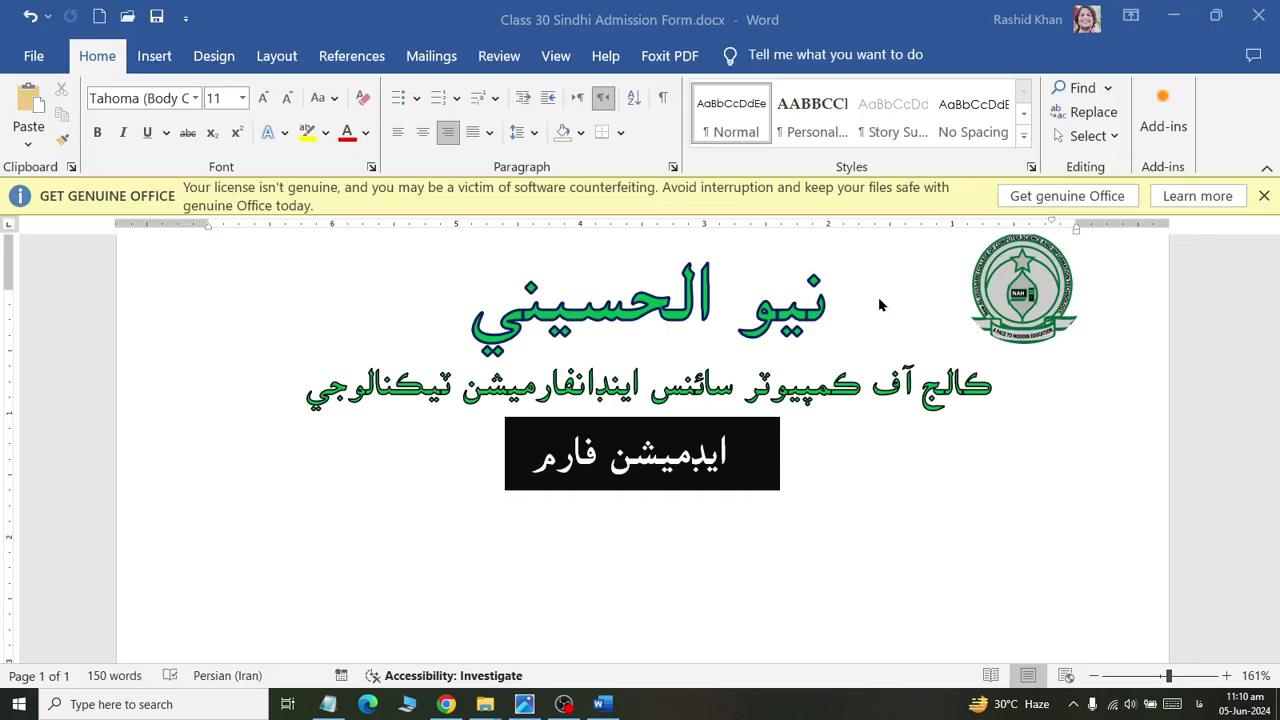
{"action": "scroll", "coordinate": [468, 398], "scroll_direction": "up", "scroll_amount": 1}
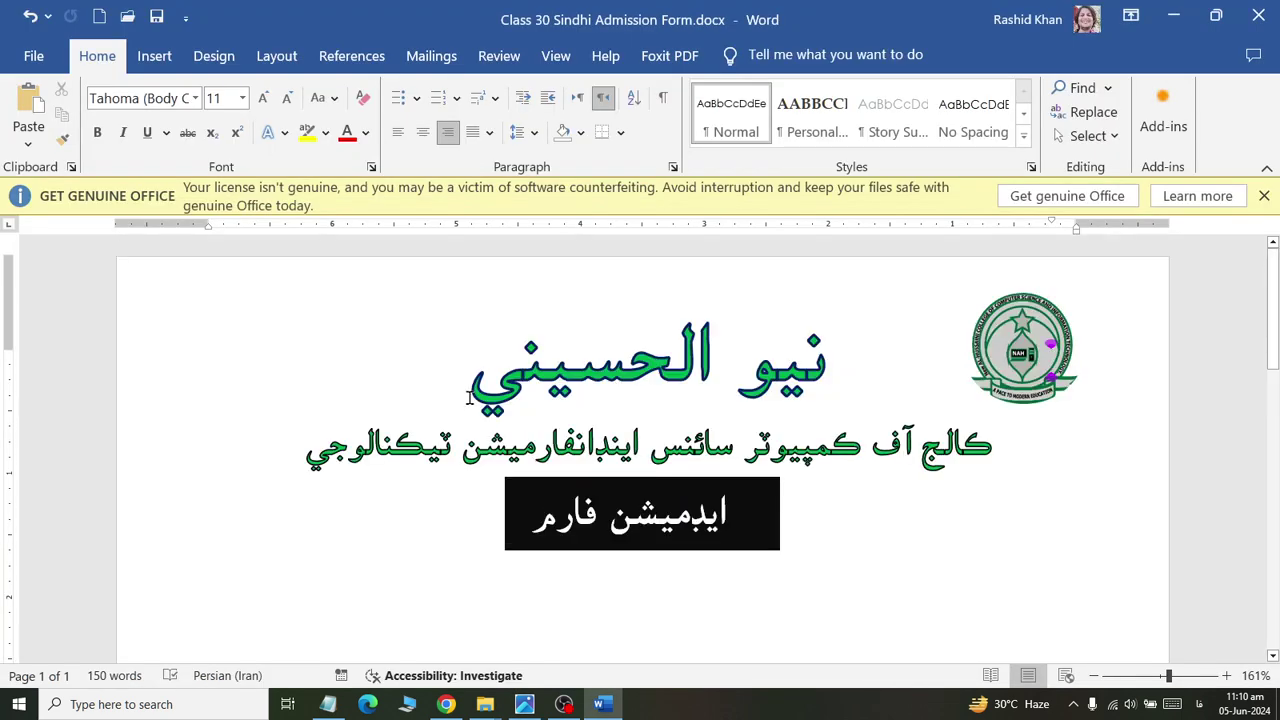
{"action": "scroll", "coordinate": [469, 398], "scroll_direction": "down", "scroll_amount": 1}
{"action": "scroll", "coordinate": [473, 394], "scroll_direction": "up", "scroll_amount": 1}
{"action": "left_click", "coordinate": [155, 56]}
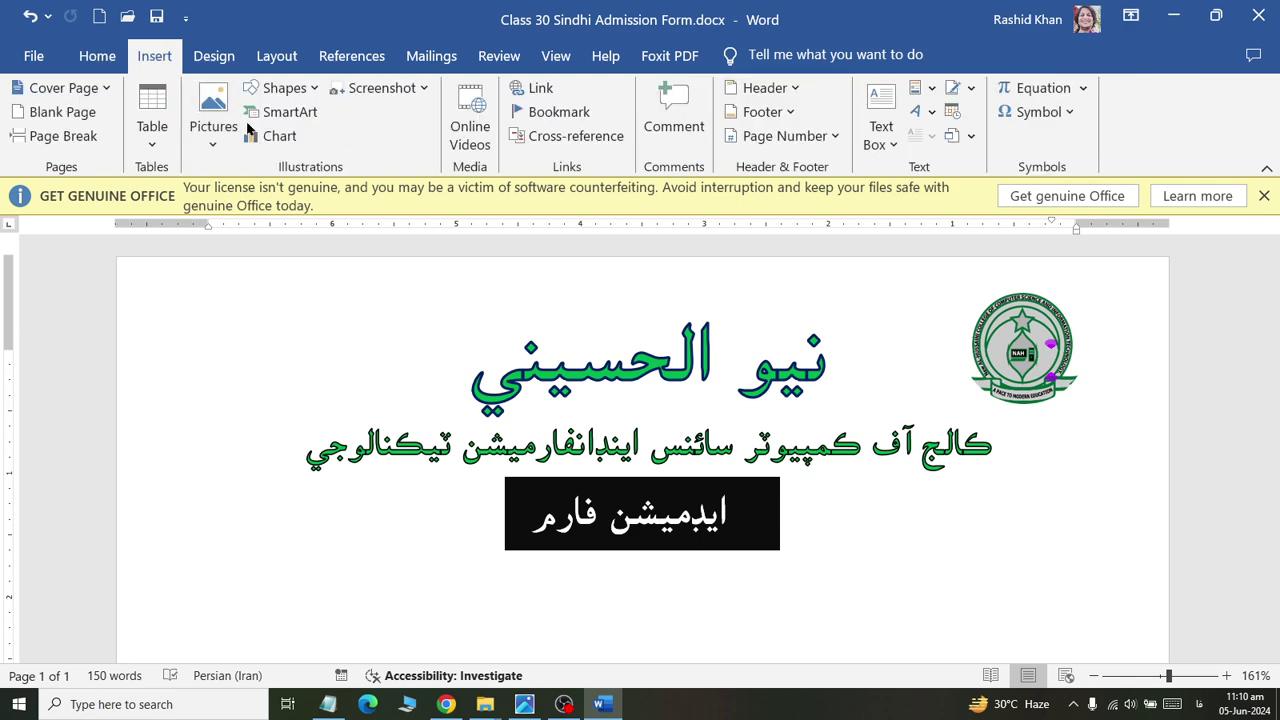
Draw a long parallelogram bar across the page below the black box.
{"action": "left_click", "coordinate": [284, 88]}
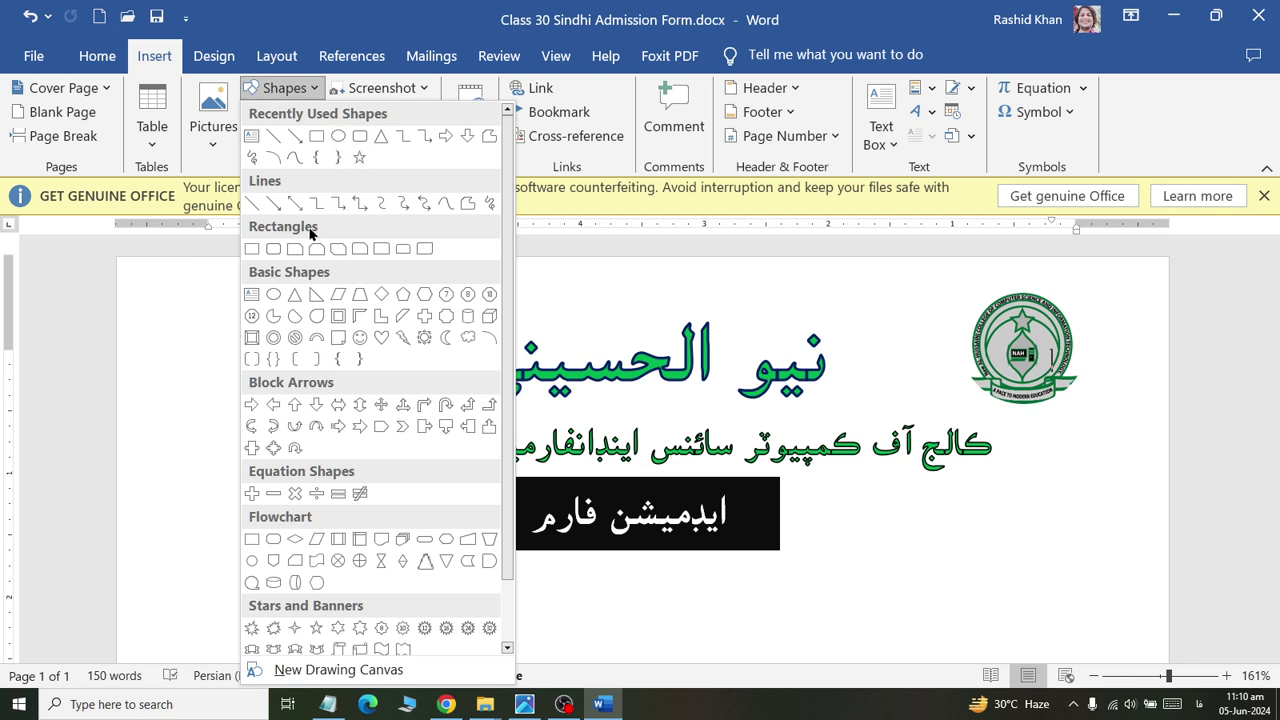
{"action": "left_click", "coordinate": [339, 302]}
{"action": "scroll", "coordinate": [337, 431], "scroll_direction": "down", "scroll_amount": 5}
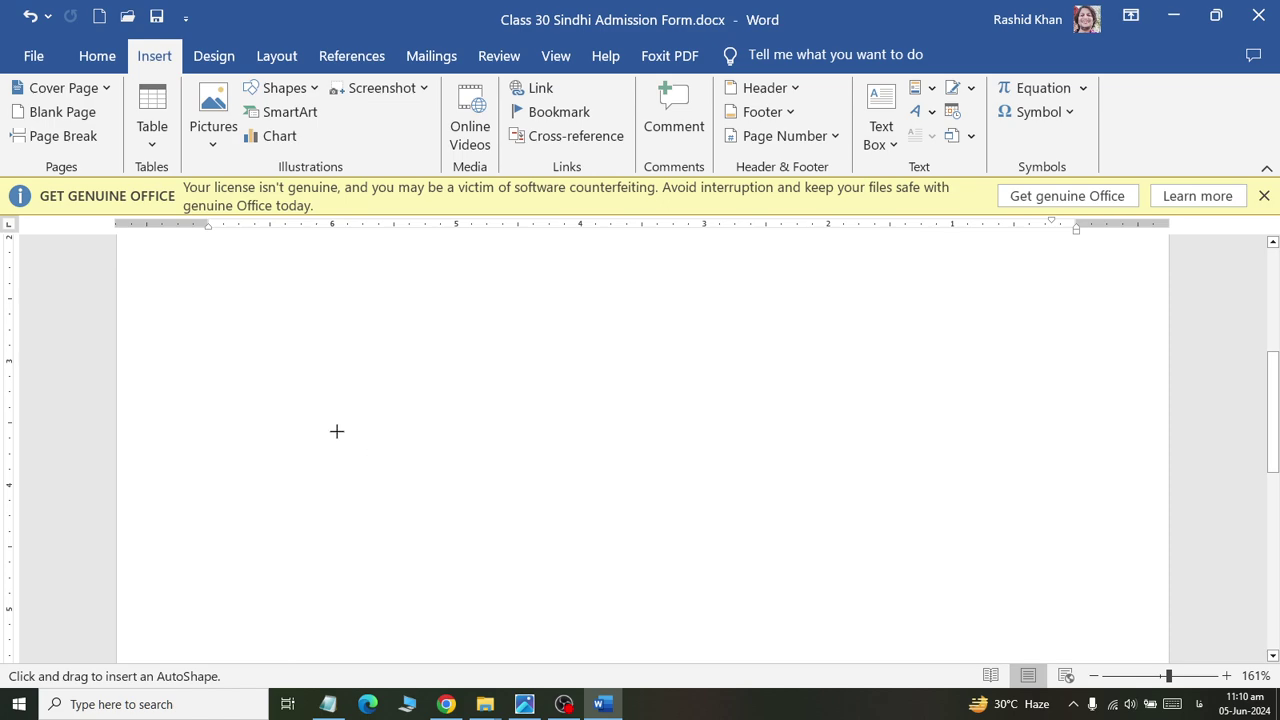
{"action": "left_click_drag", "start_coordinate": [236, 293], "coordinate": [1108, 308]}
{"action": "scroll", "coordinate": [740, 470], "scroll_direction": "up", "scroll_amount": 3}
{"action": "left_click_drag", "start_coordinate": [738, 471], "coordinate": [699, 401]}
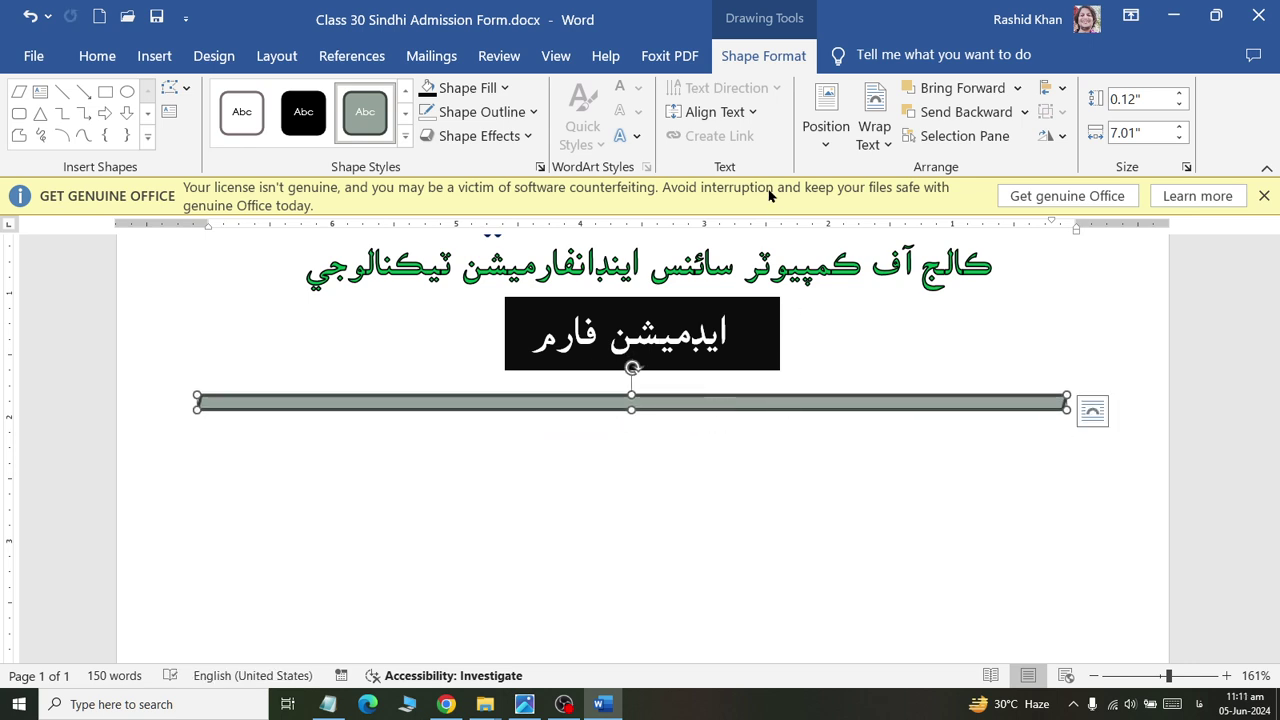
{"action": "scroll", "coordinate": [769, 133], "scroll_direction": "up", "scroll_amount": 1}
Apply a grey-green bevelled shape style to the bar and compare with the reference.
{"action": "left_click", "coordinate": [745, 58]}
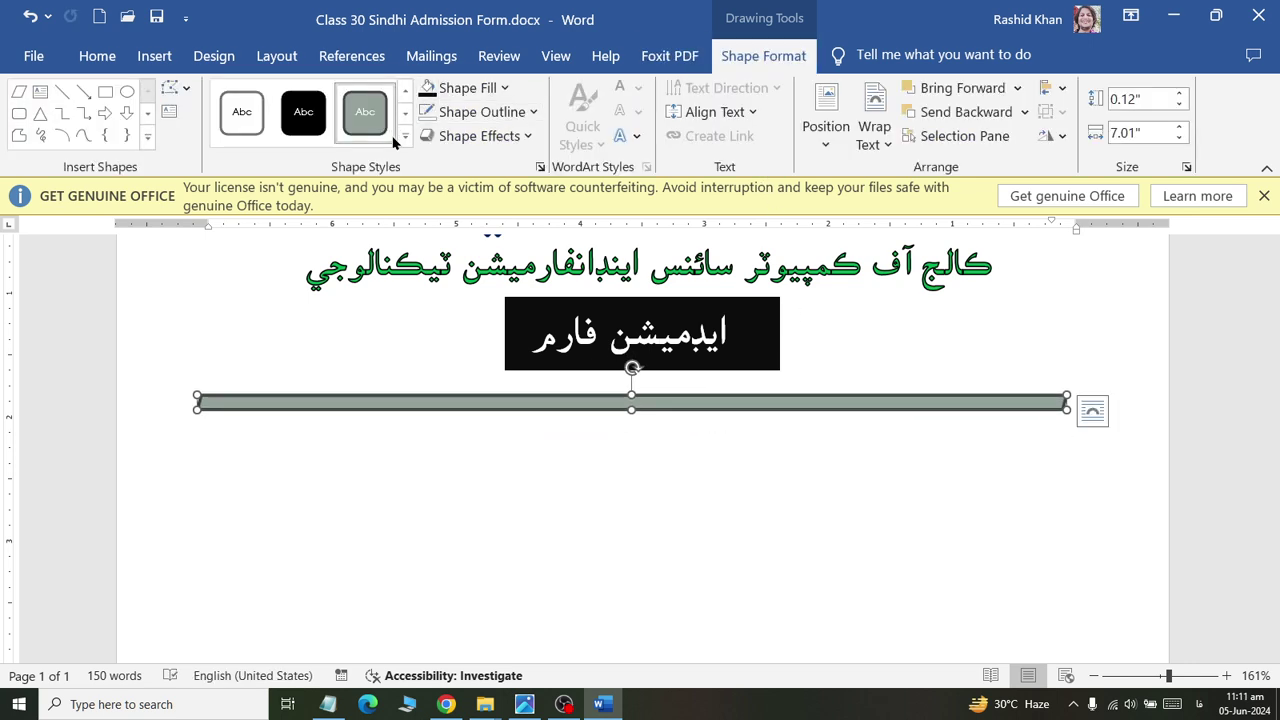
{"action": "left_click", "coordinate": [408, 141]}
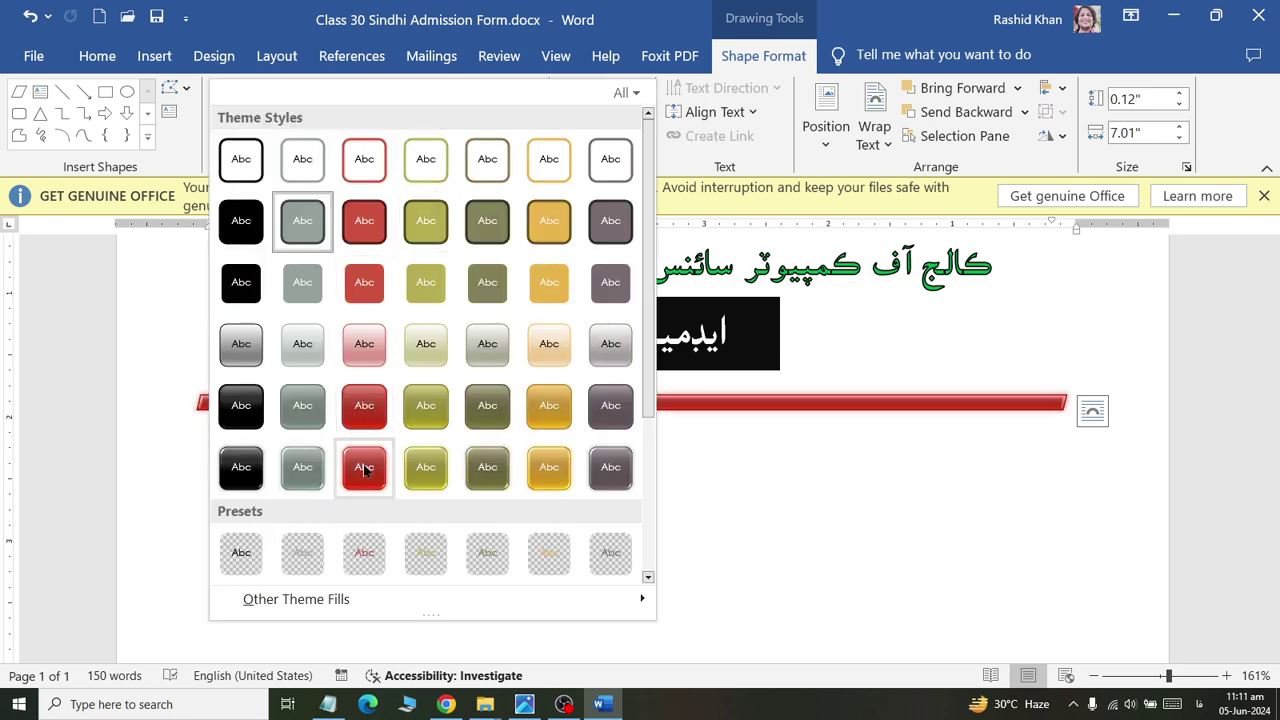
{"action": "left_click", "coordinate": [297, 482]}
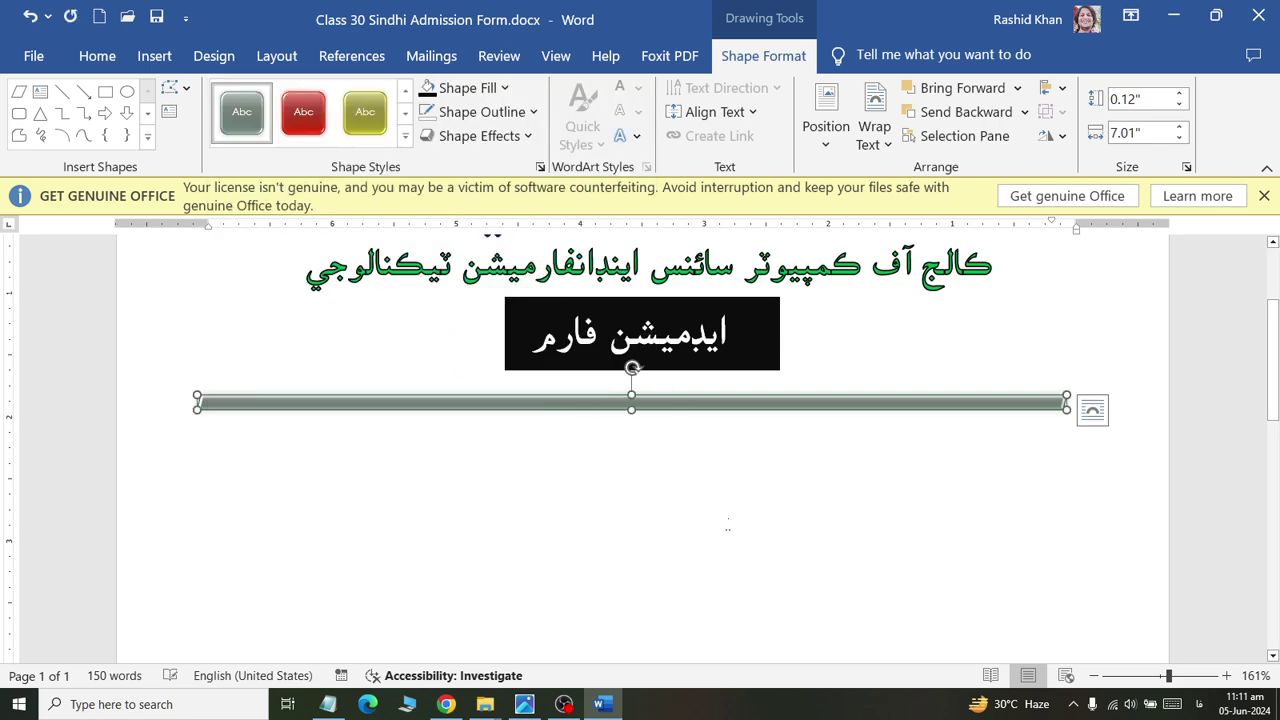
{"action": "left_click", "coordinate": [1058, 440]}
{"action": "scroll", "coordinate": [1058, 440], "scroll_direction": "up", "scroll_amount": 3}
{"action": "scroll", "coordinate": [1058, 440], "scroll_direction": "down", "scroll_amount": 2}
{"action": "scroll", "coordinate": [1058, 440], "scroll_direction": "up", "scroll_amount": 2}
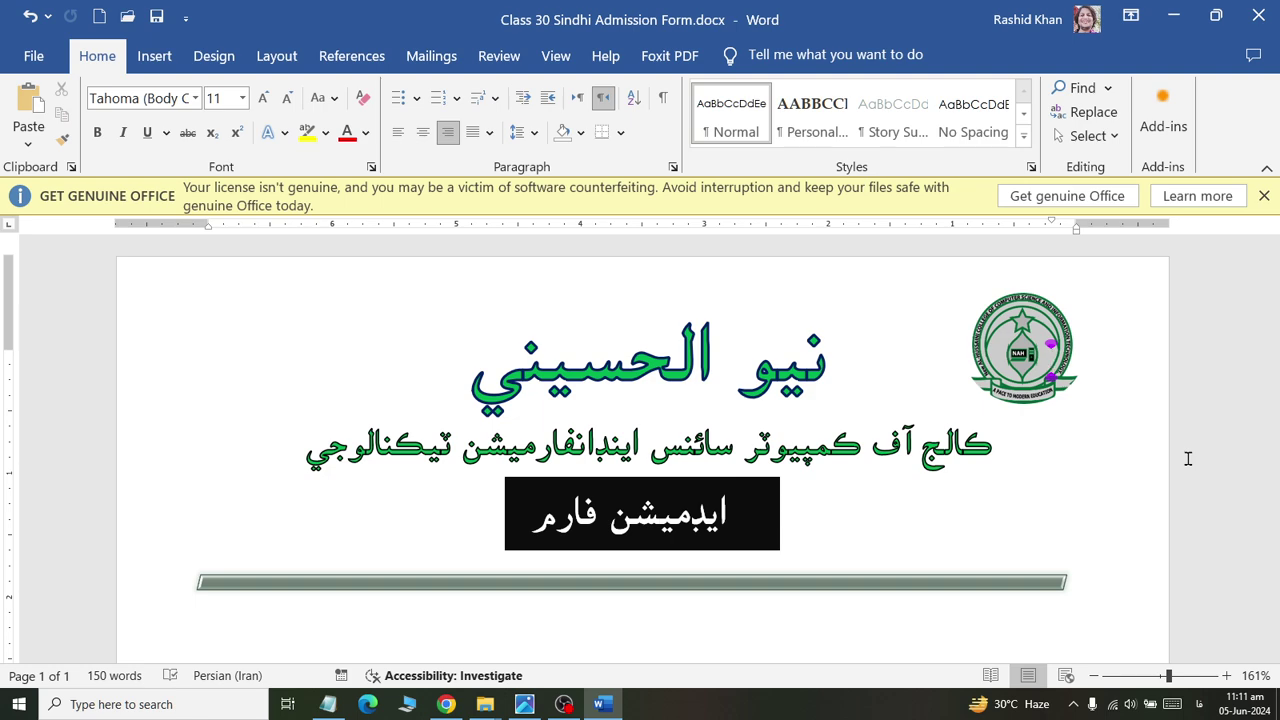
{"action": "key", "text": "alt+Tab"}
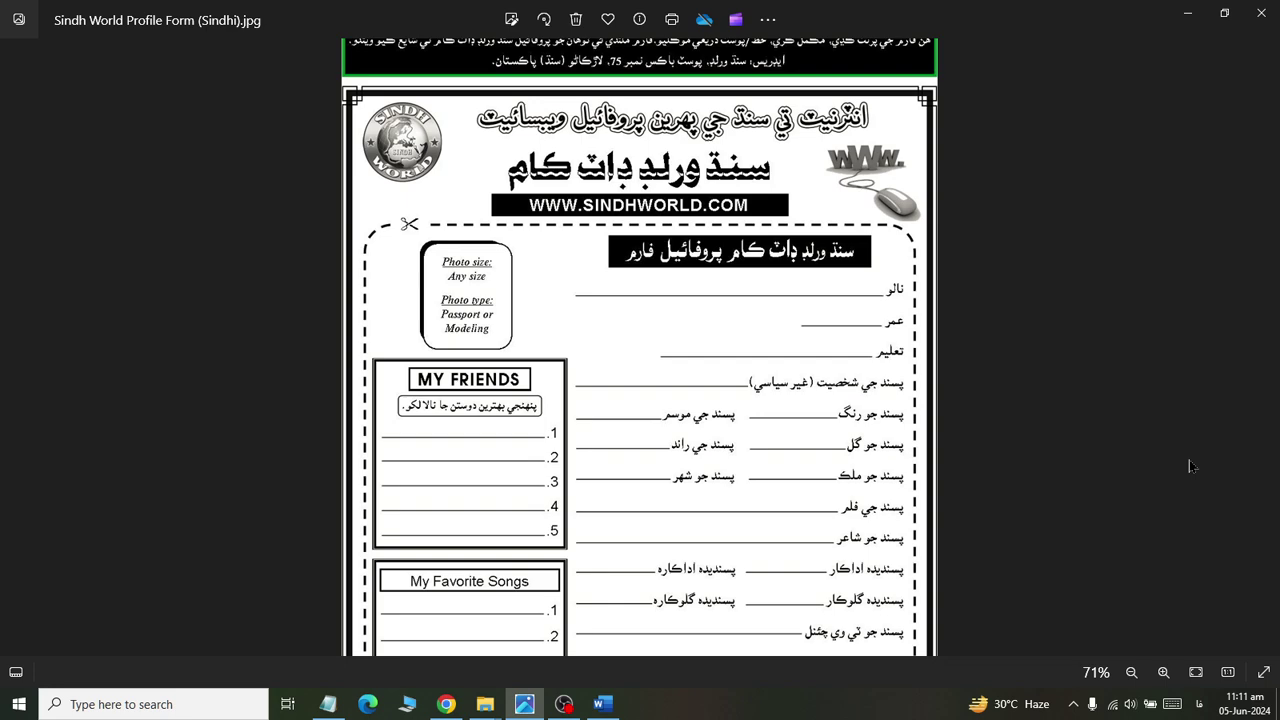
{"action": "key", "text": "alt+Tab"}
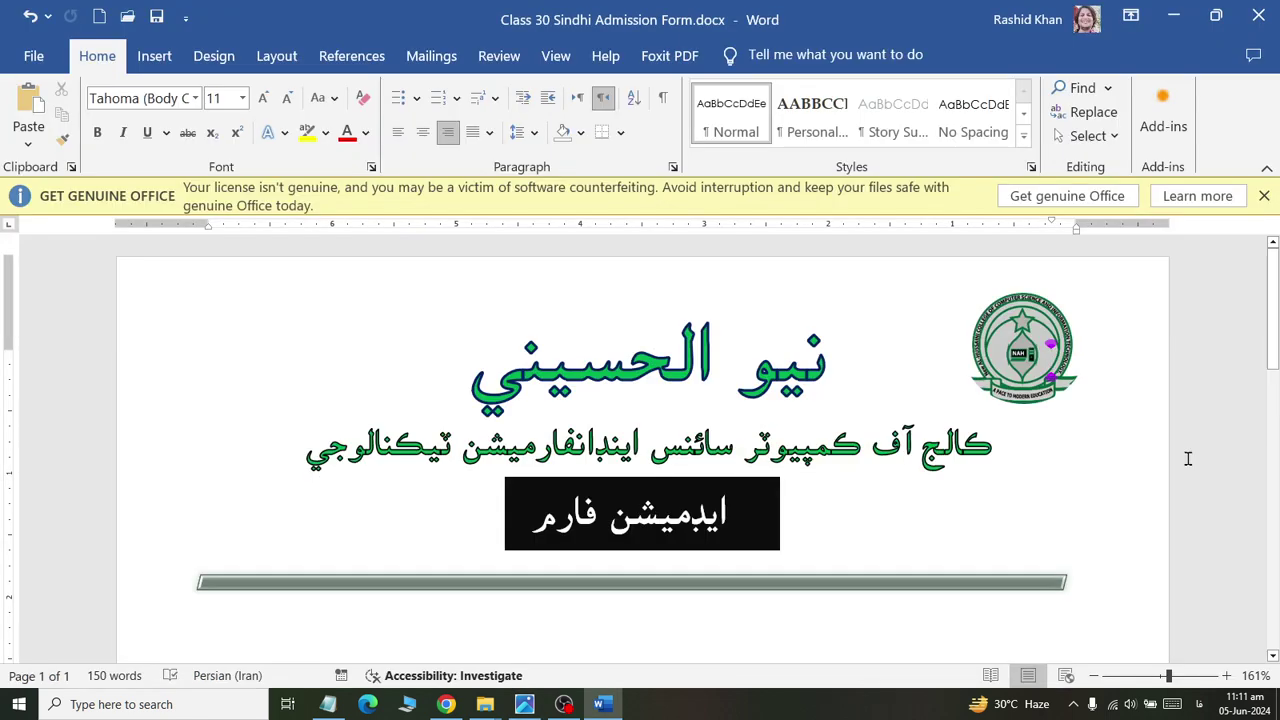
{"action": "scroll", "coordinate": [1188, 458], "scroll_direction": "down", "scroll_amount": 2}
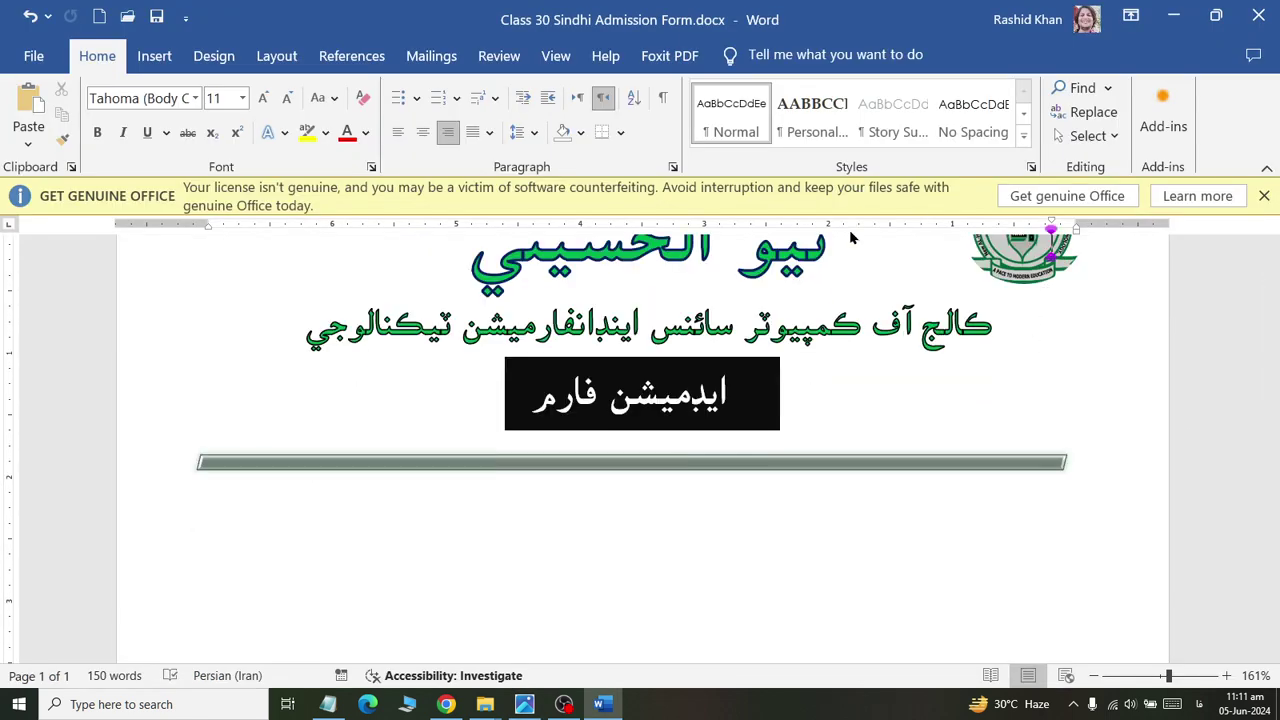
{"action": "left_click", "coordinate": [154, 56]}
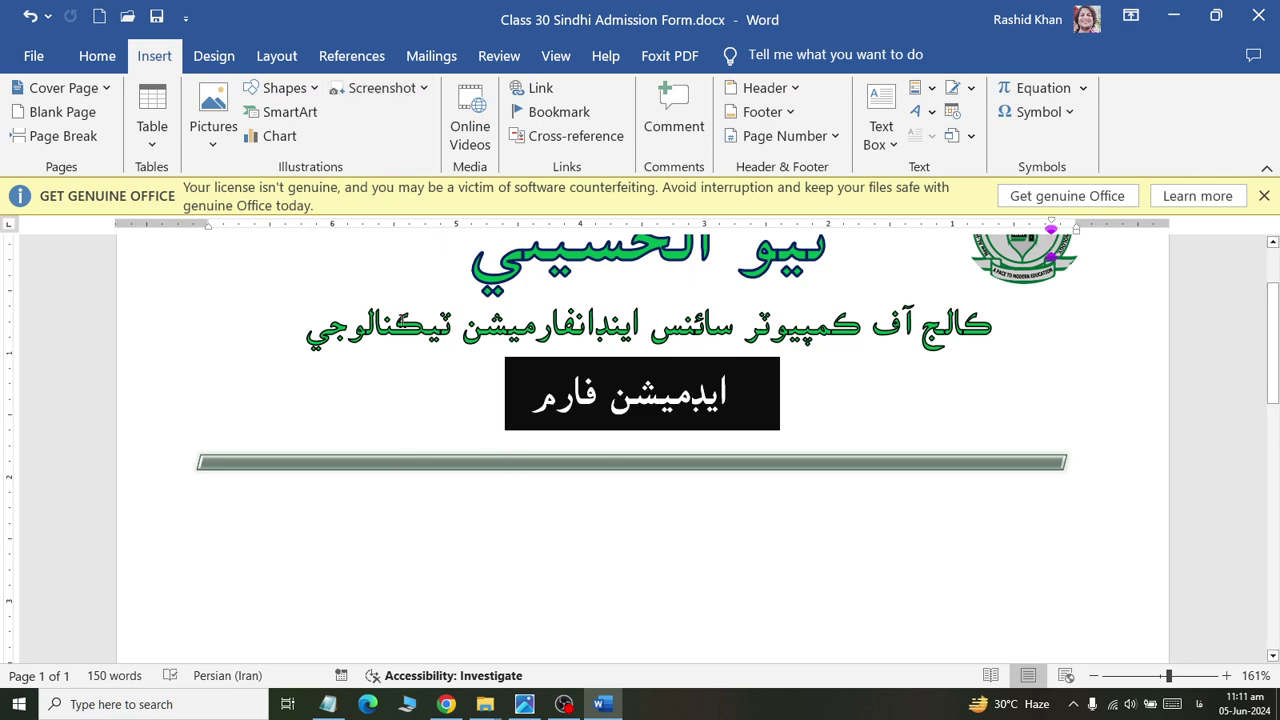
{"action": "scroll", "coordinate": [1098, 483], "scroll_direction": "up", "scroll_amount": 1}
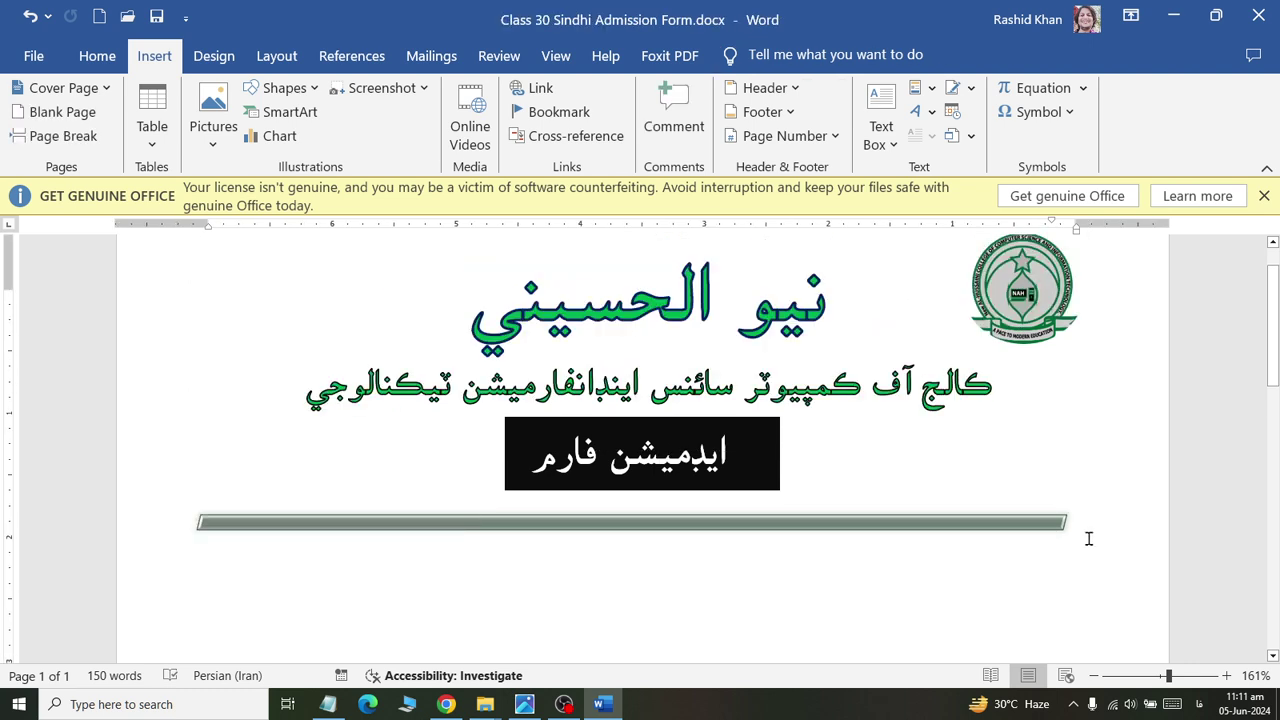
{"action": "left_click", "coordinate": [1114, 439]}
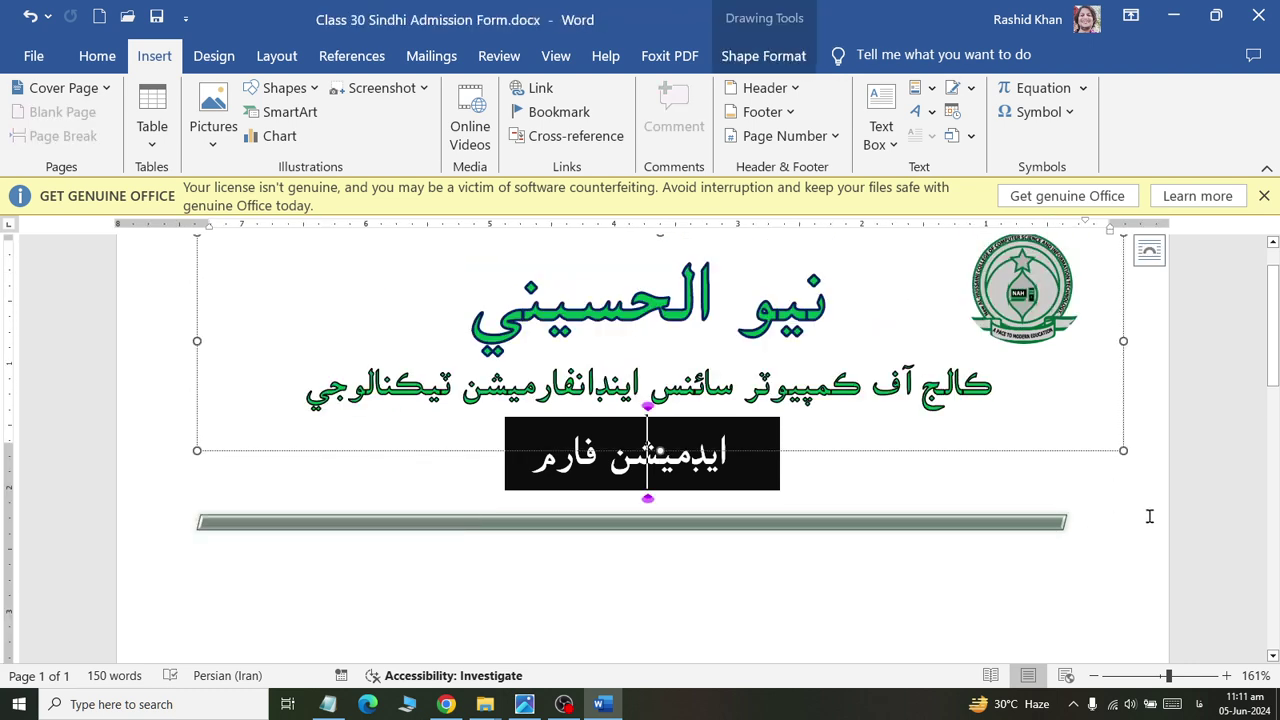
{"action": "left_click", "coordinate": [826, 322]}
{"action": "right_click", "coordinate": [436, 607]}
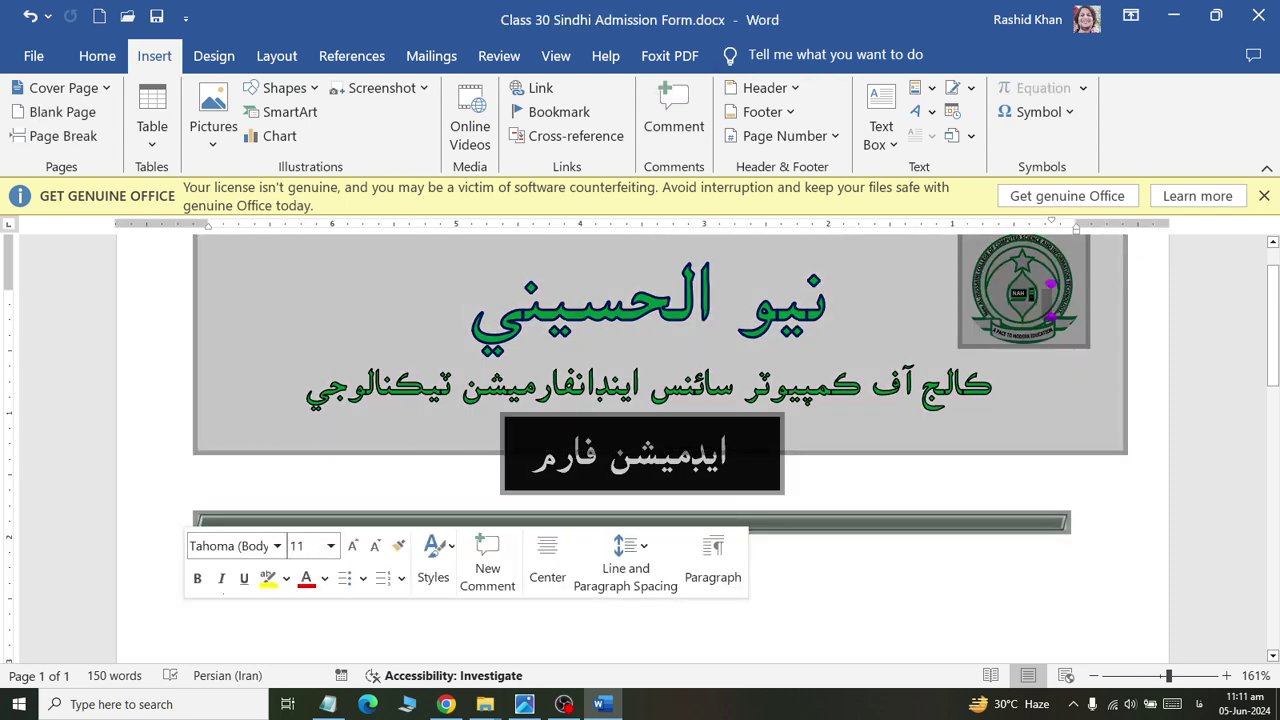
{"action": "key", "text": "Escape"}
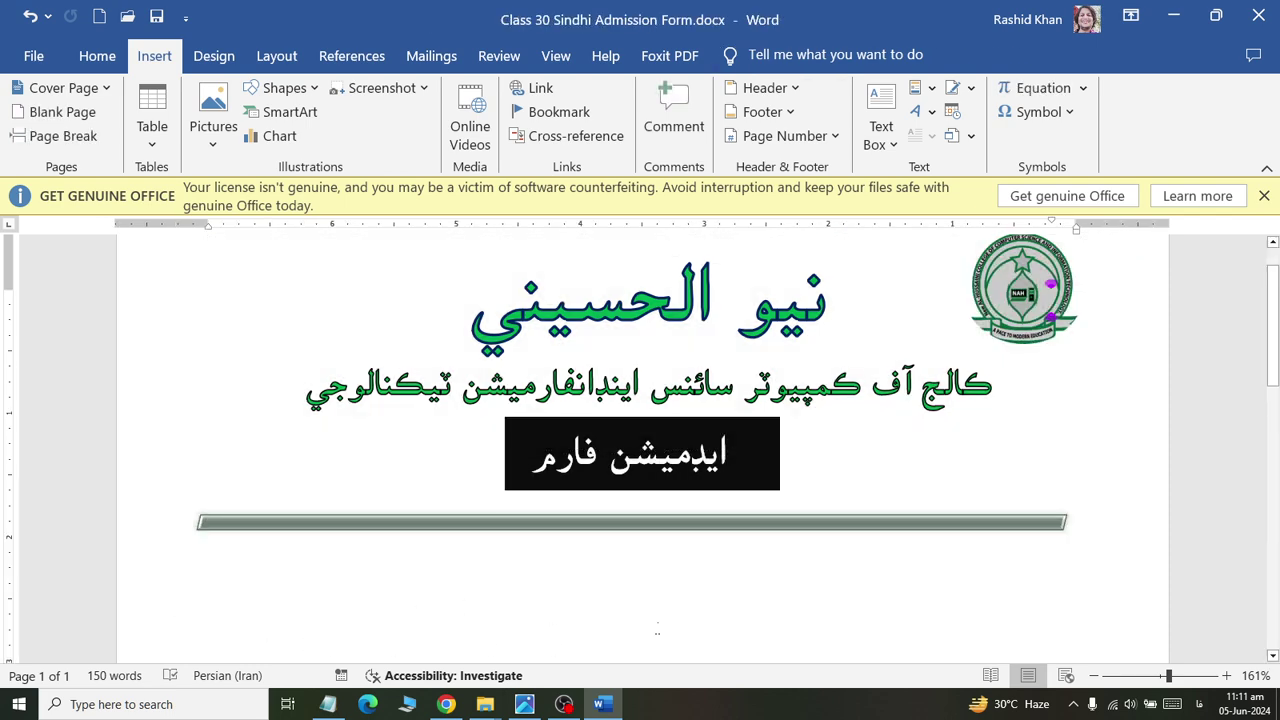
{"action": "scroll", "coordinate": [657, 630], "scroll_direction": "up", "scroll_amount": 1}
{"action": "scroll", "coordinate": [657, 630], "scroll_direction": "up", "scroll_amount": 1}
{"action": "scroll", "coordinate": [657, 630], "scroll_direction": "up", "scroll_amount": 1}
{"action": "scroll", "coordinate": [657, 630], "scroll_direction": "up", "scroll_amount": 1}
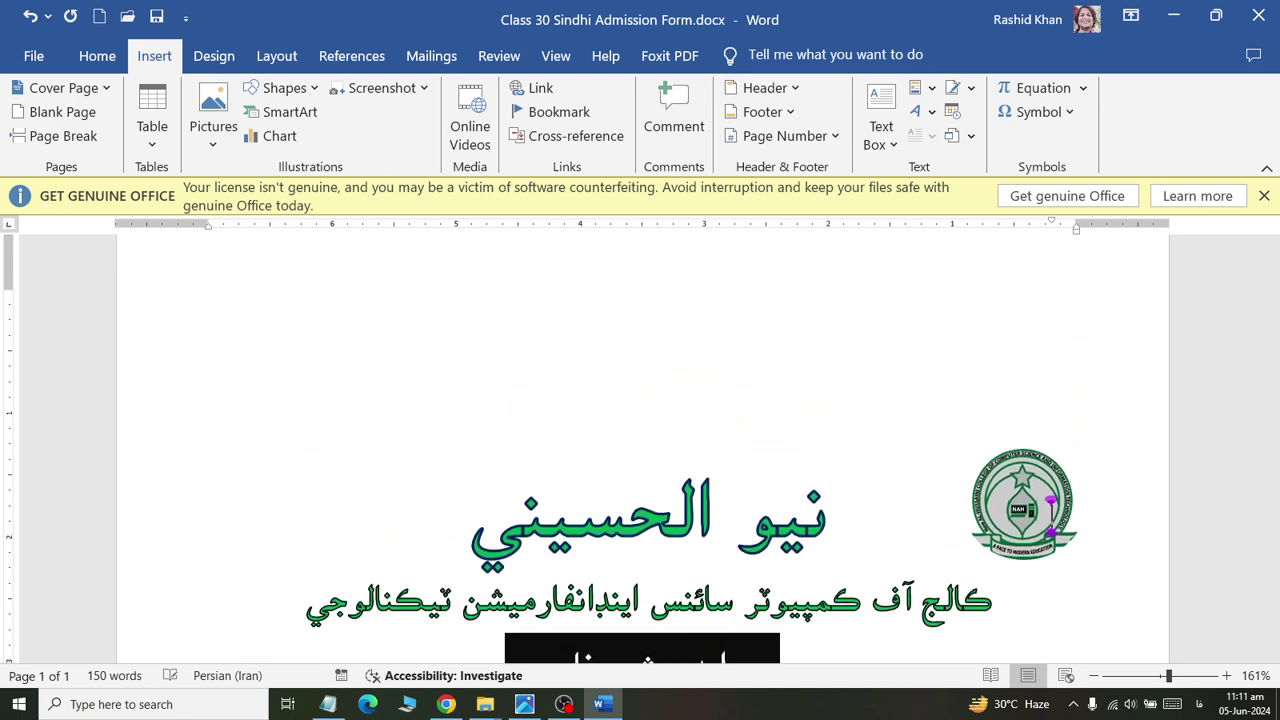
{"action": "scroll", "coordinate": [767, 474], "scroll_direction": "down", "scroll_amount": 4}
{"action": "scroll", "coordinate": [767, 474], "scroll_direction": "up", "scroll_amount": 2}
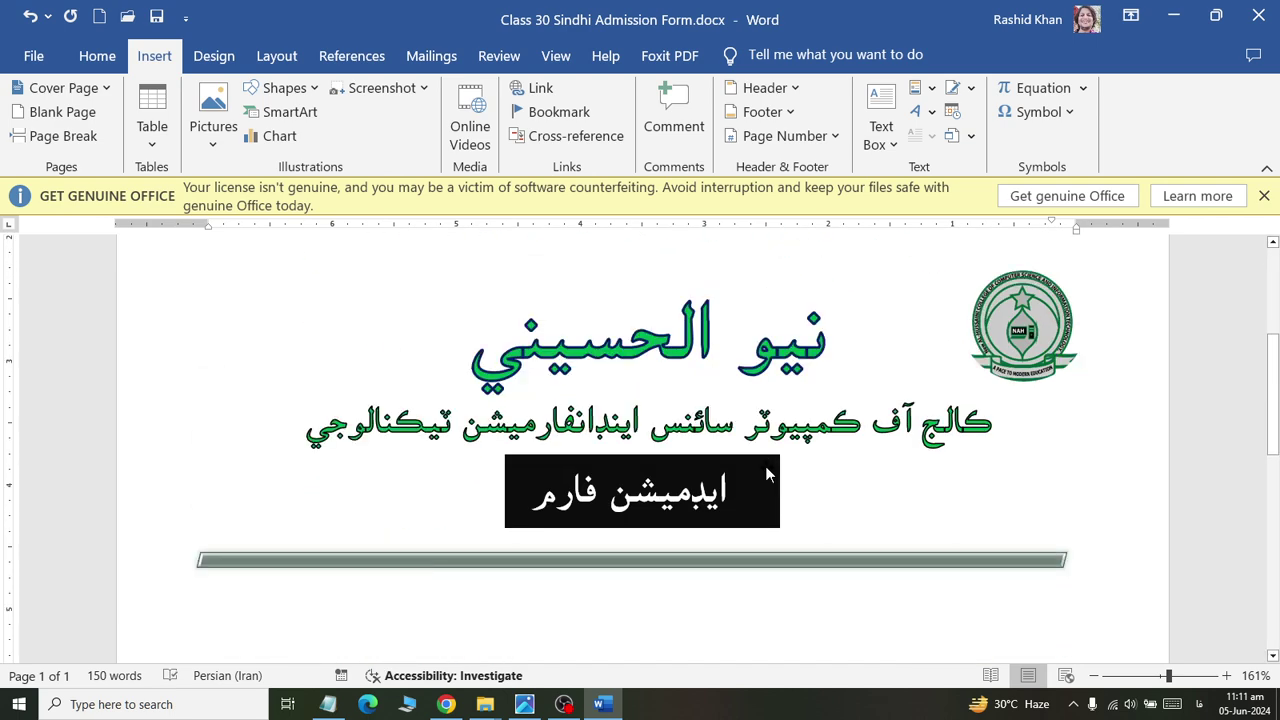
{"action": "scroll", "coordinate": [767, 474], "scroll_direction": "down", "scroll_amount": 1}
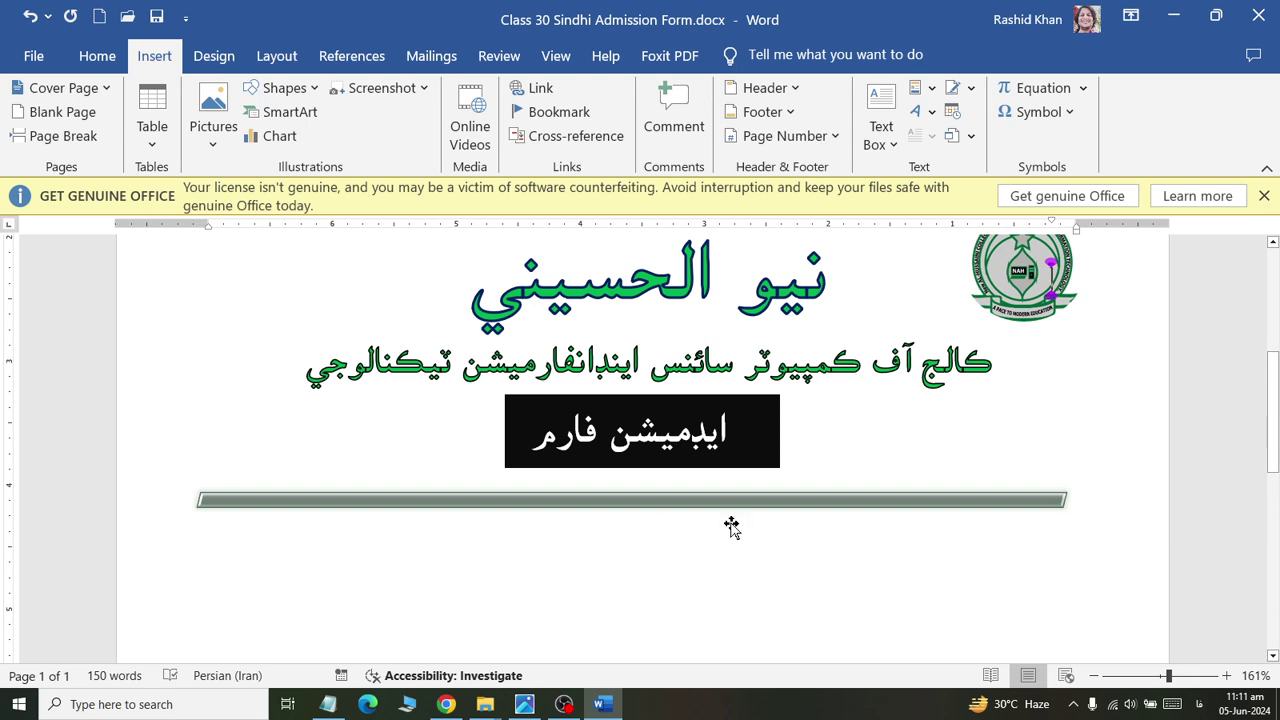
{"action": "scroll", "coordinate": [731, 523], "scroll_direction": "up", "scroll_amount": 4}
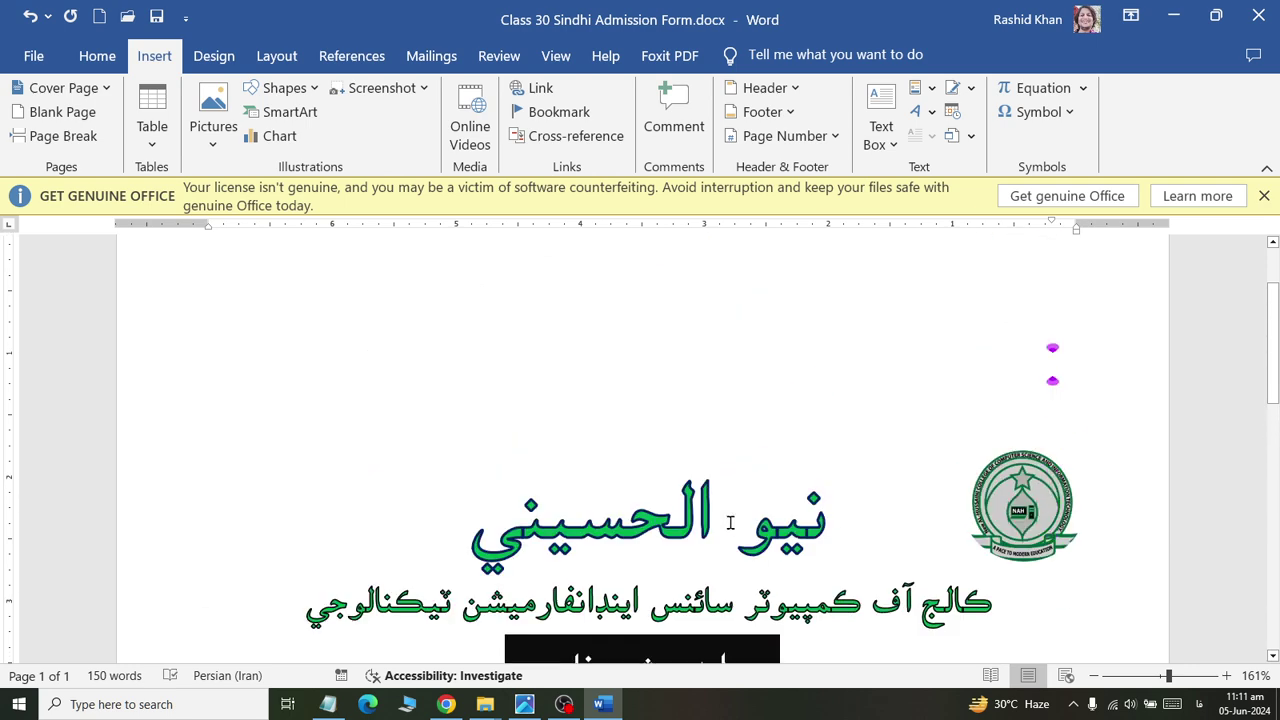
{"action": "scroll", "coordinate": [730, 523], "scroll_direction": "down", "scroll_amount": 3}
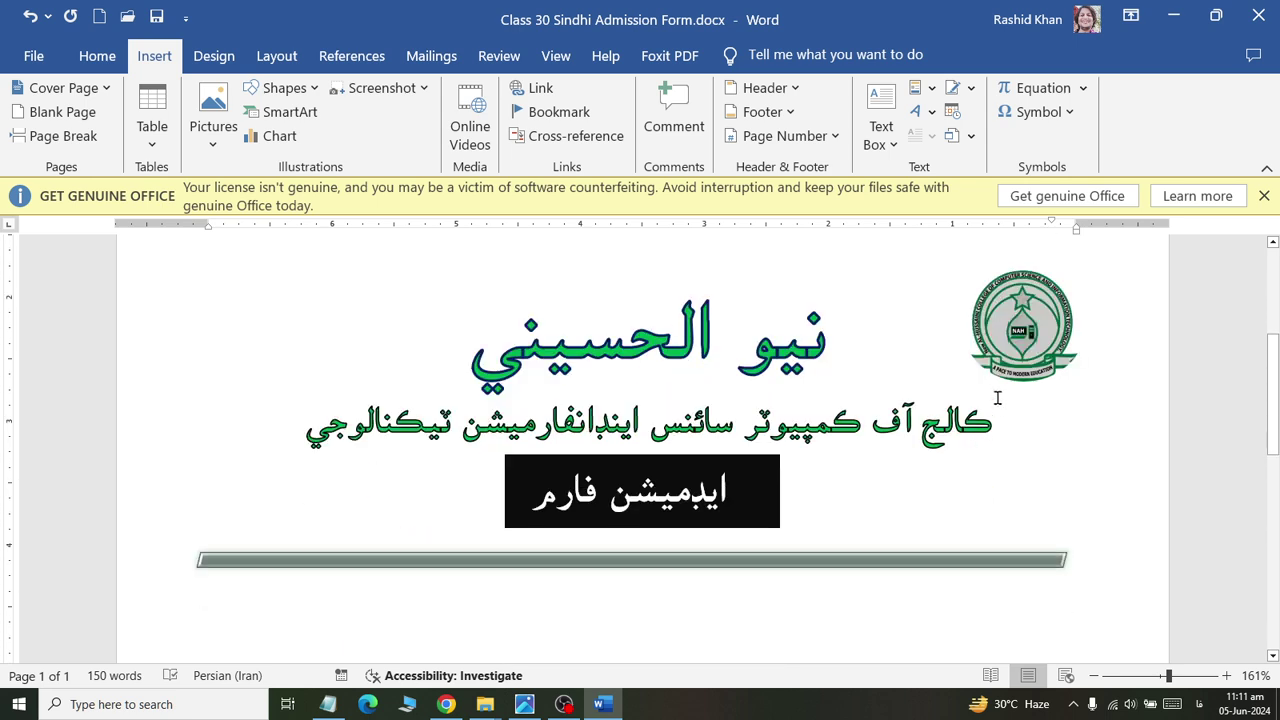
Group the logo, title box, black box and bar into one object.
{"action": "left_click", "coordinate": [1010, 368]}
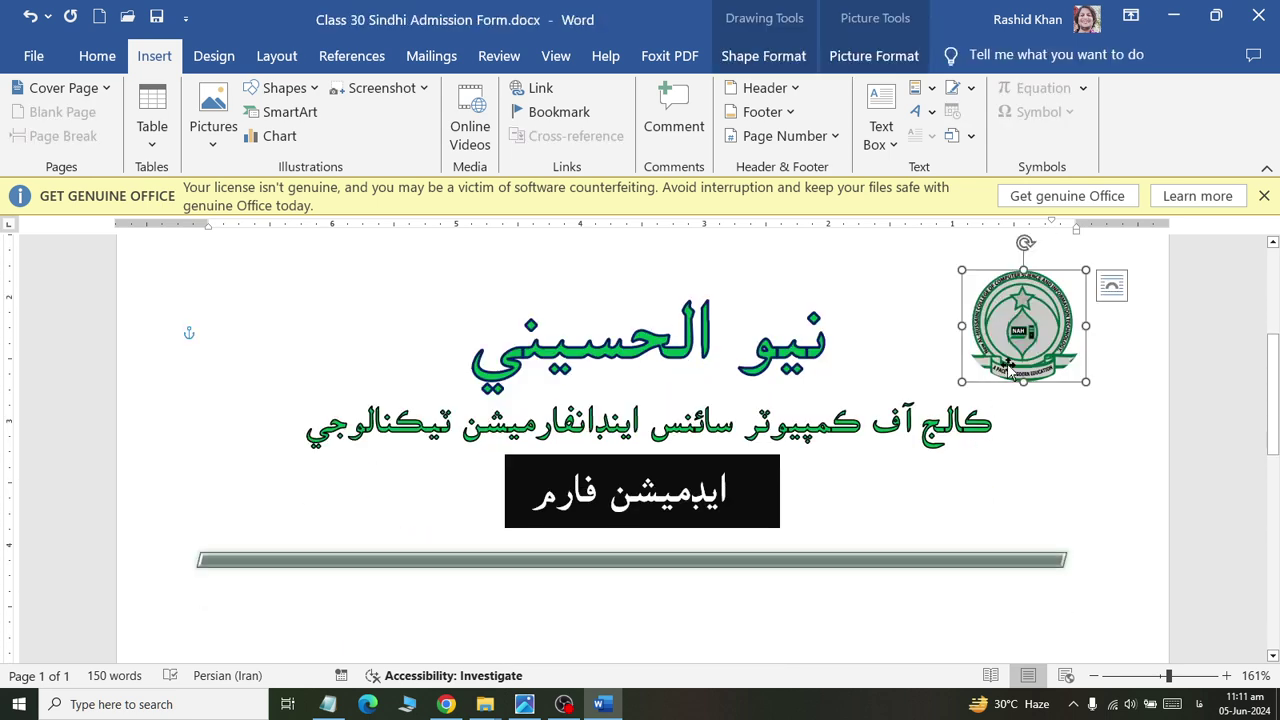
{"action": "left_click", "coordinate": [734, 358], "text": "shift"}
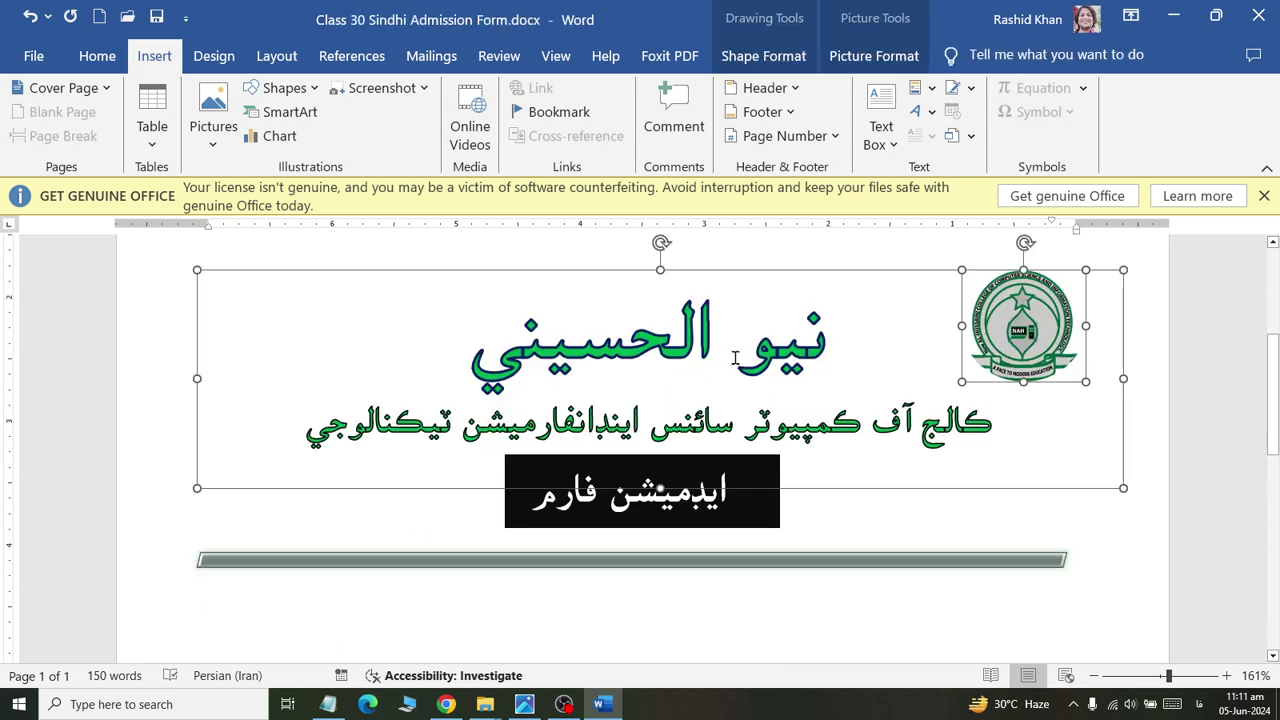
{"action": "left_click", "coordinate": [524, 526], "text": "shift"}
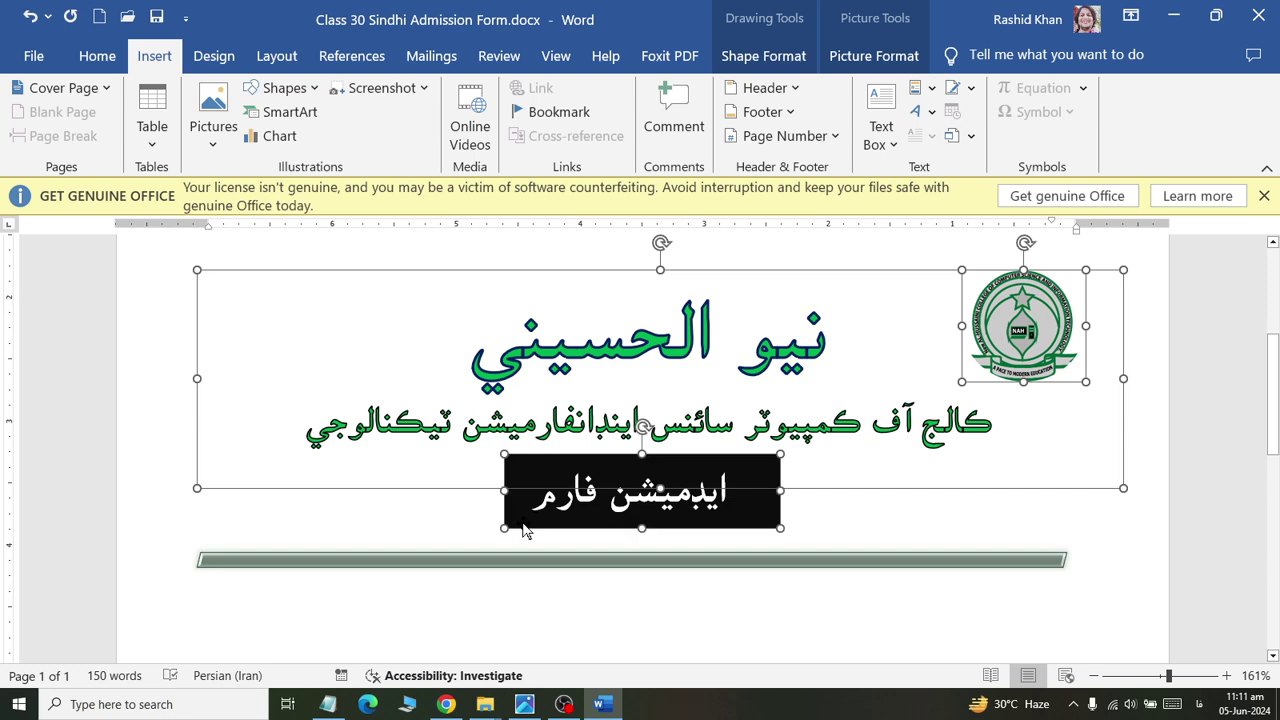
{"action": "left_click", "coordinate": [479, 567], "text": "shift"}
{"action": "right_click", "coordinate": [479, 567]}
{"action": "mouse_move", "coordinate": [533, 301]}
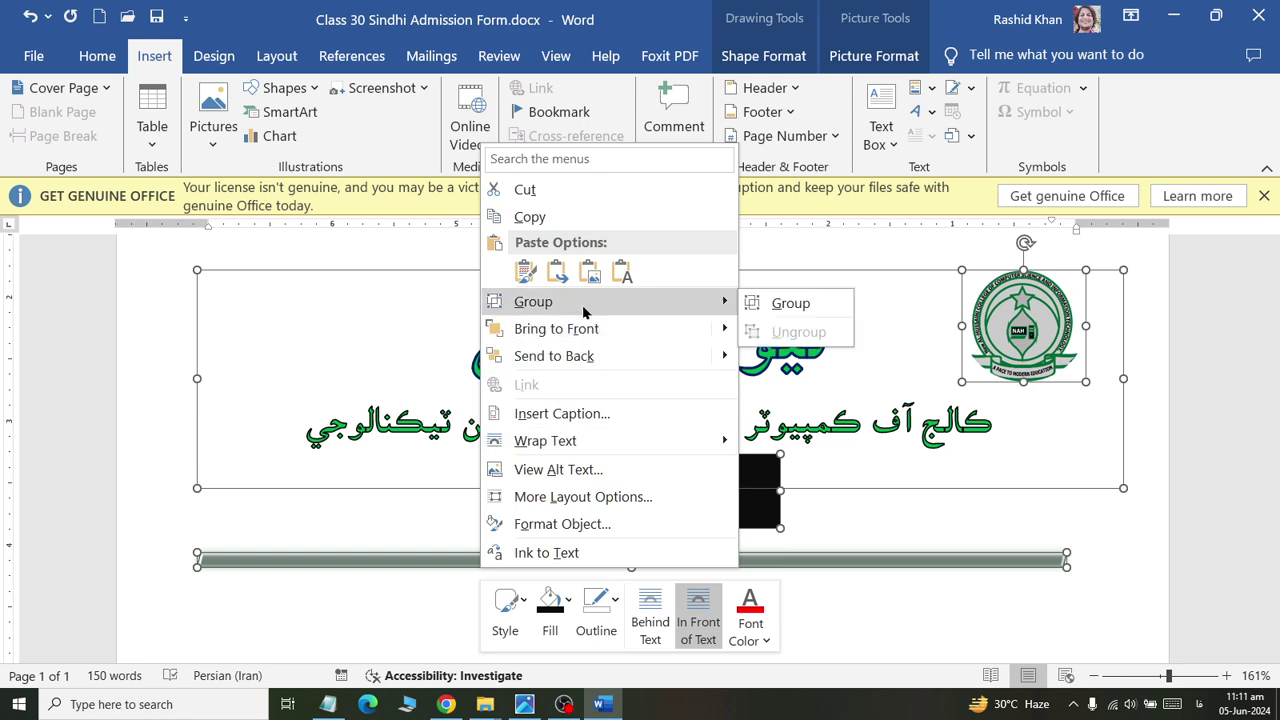
{"action": "left_click", "coordinate": [755, 303]}
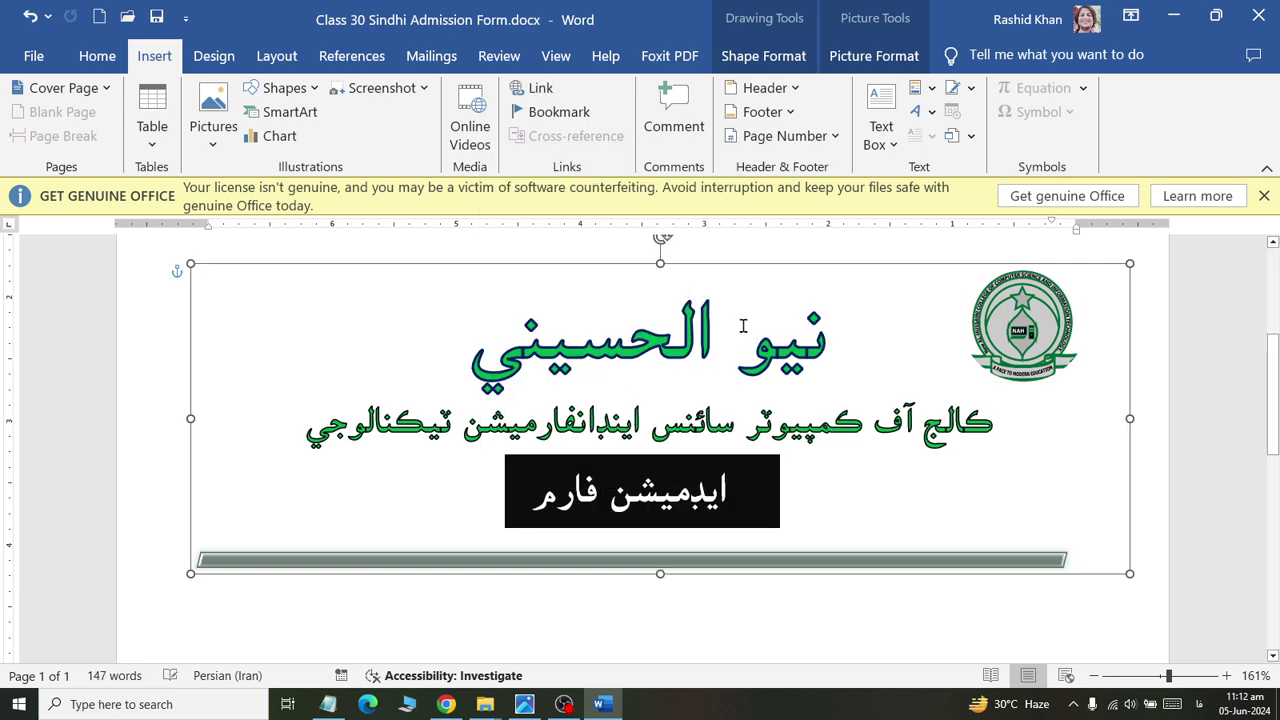
Drag the grouped header up to the top of the page.
{"action": "scroll", "coordinate": [738, 345], "scroll_direction": "up", "scroll_amount": 3}
{"action": "scroll", "coordinate": [735, 486], "scroll_direction": "up", "scroll_amount": 1}
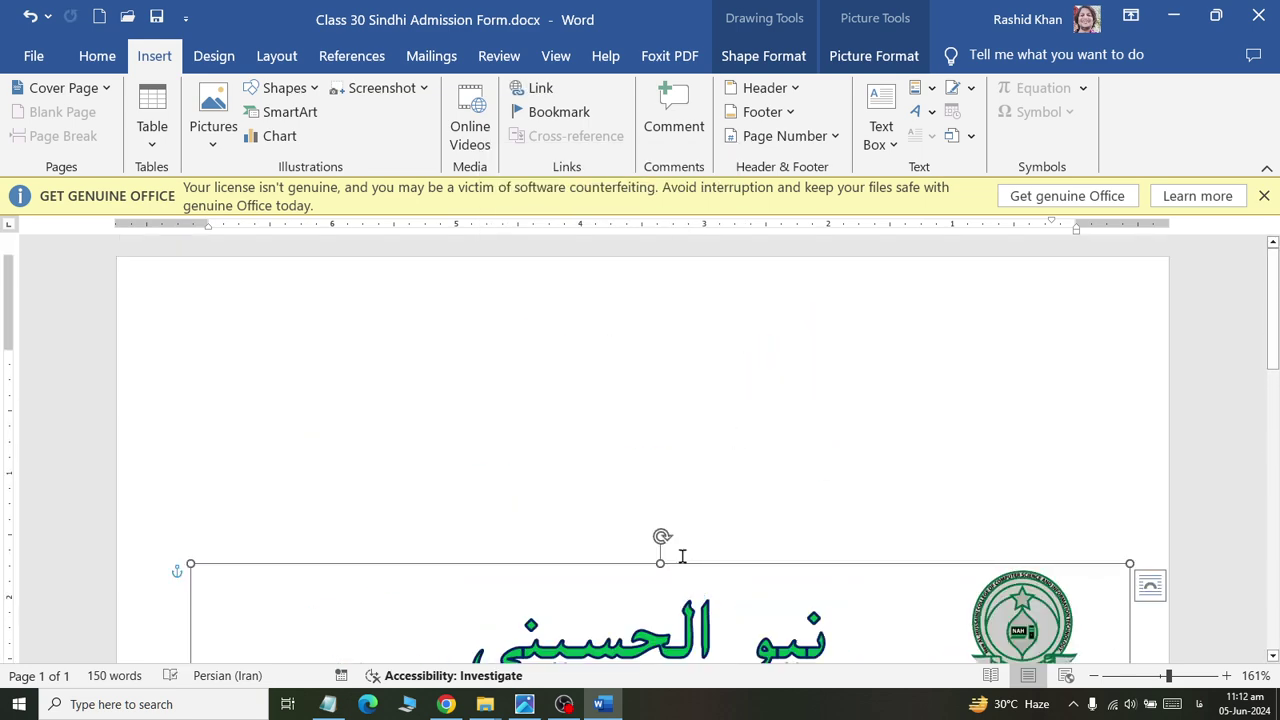
{"action": "mouse_move", "coordinate": [685, 561]}
{"action": "left_mouse_down"}
{"action": "mouse_move", "coordinate": [674, 368]}
{"action": "mouse_move", "coordinate": [694, 345]}
{"action": "mouse_move", "coordinate": [682, 292]}
{"action": "left_mouse_up"}
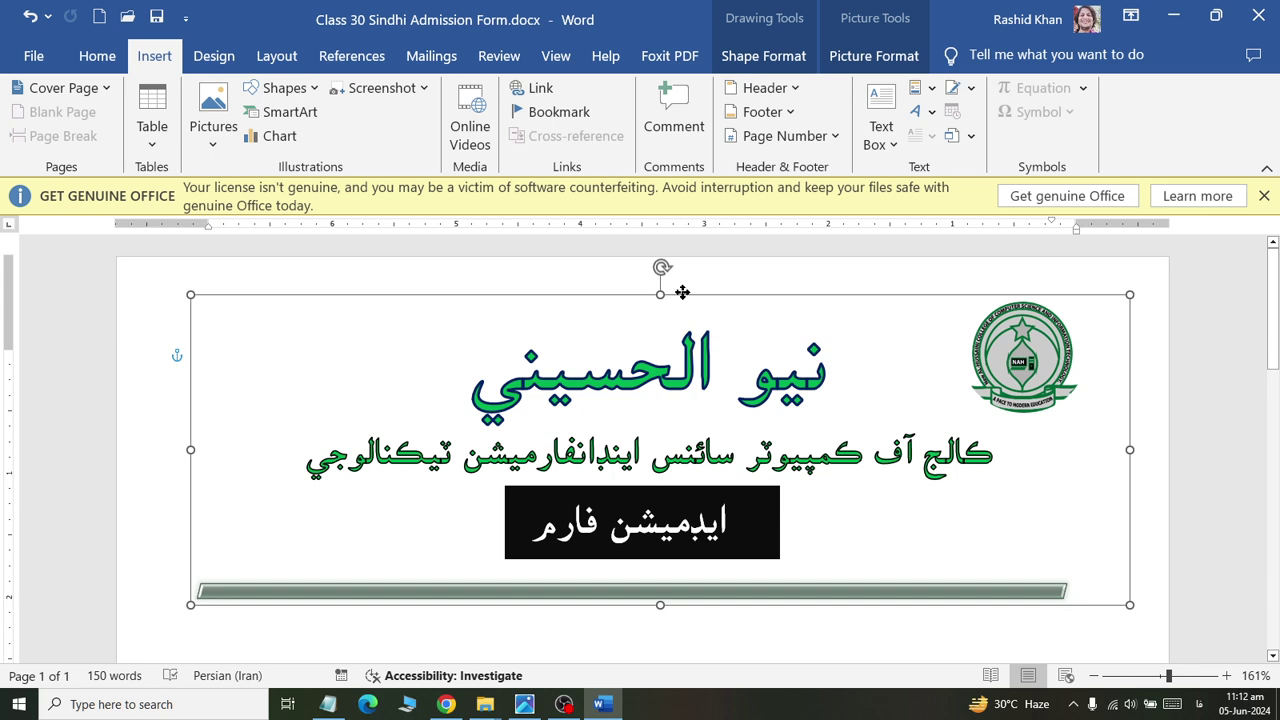
{"action": "scroll", "coordinate": [1131, 591], "scroll_direction": "down", "scroll_amount": 1}
Set the empty line below the header to MB Lateefi at 20 pt and save the form.
{"action": "left_click", "coordinate": [1135, 593]}
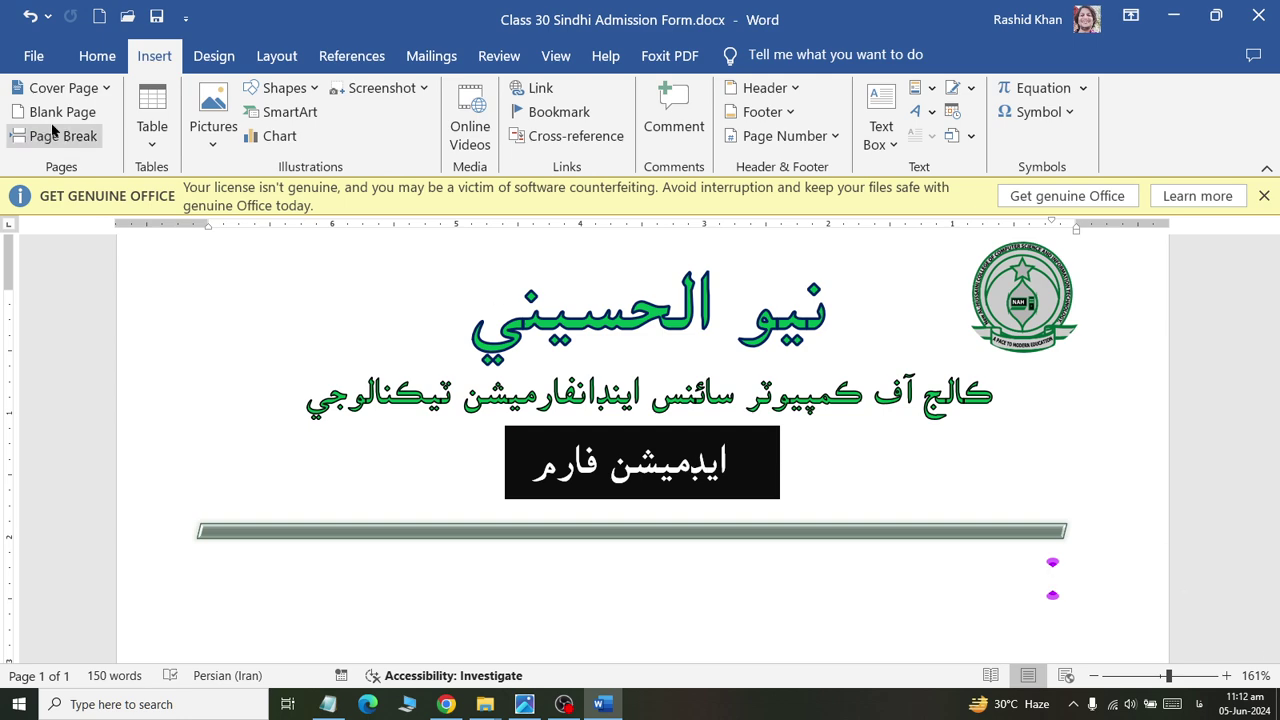
{"action": "left_click", "coordinate": [108, 55]}
{"action": "left_click", "coordinate": [264, 97]}
{"action": "left_click", "coordinate": [264, 97]}
{"action": "left_click", "coordinate": [264, 97]}
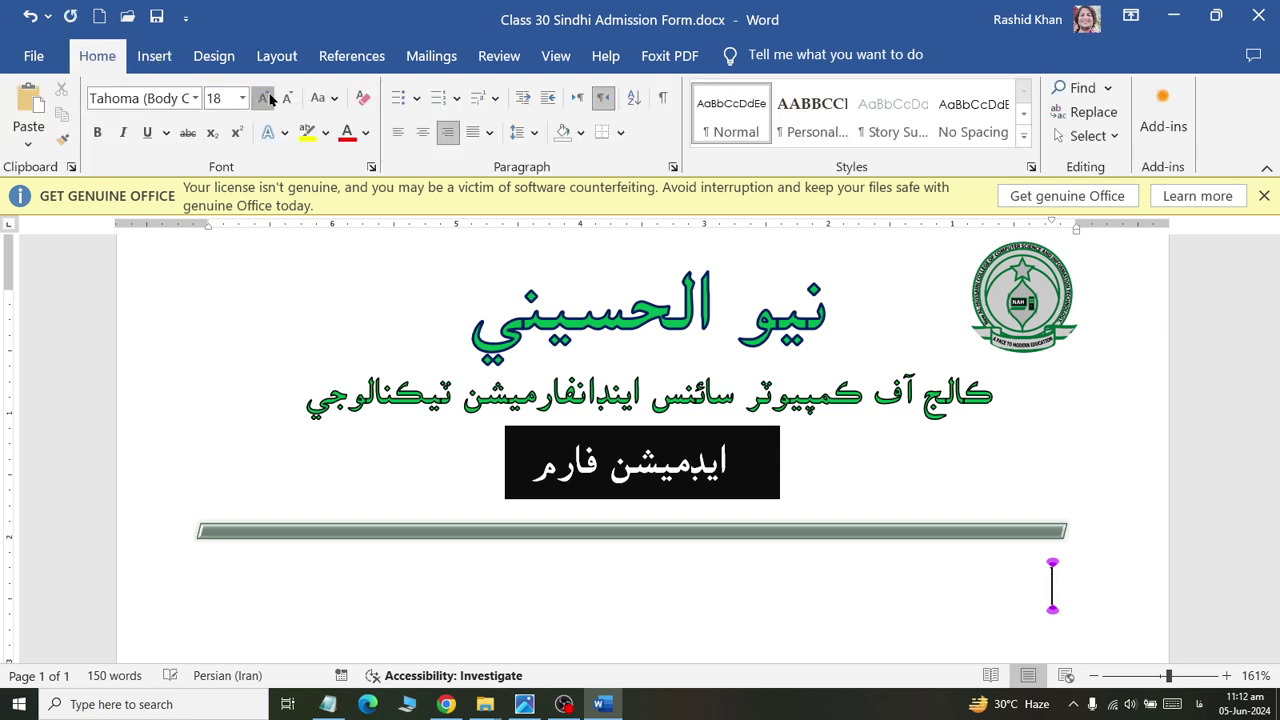
{"action": "left_click", "coordinate": [264, 97]}
{"action": "left_click", "coordinate": [264, 97]}
{"action": "left_click", "coordinate": [287, 97]}
{"action": "left_click", "coordinate": [195, 98]}
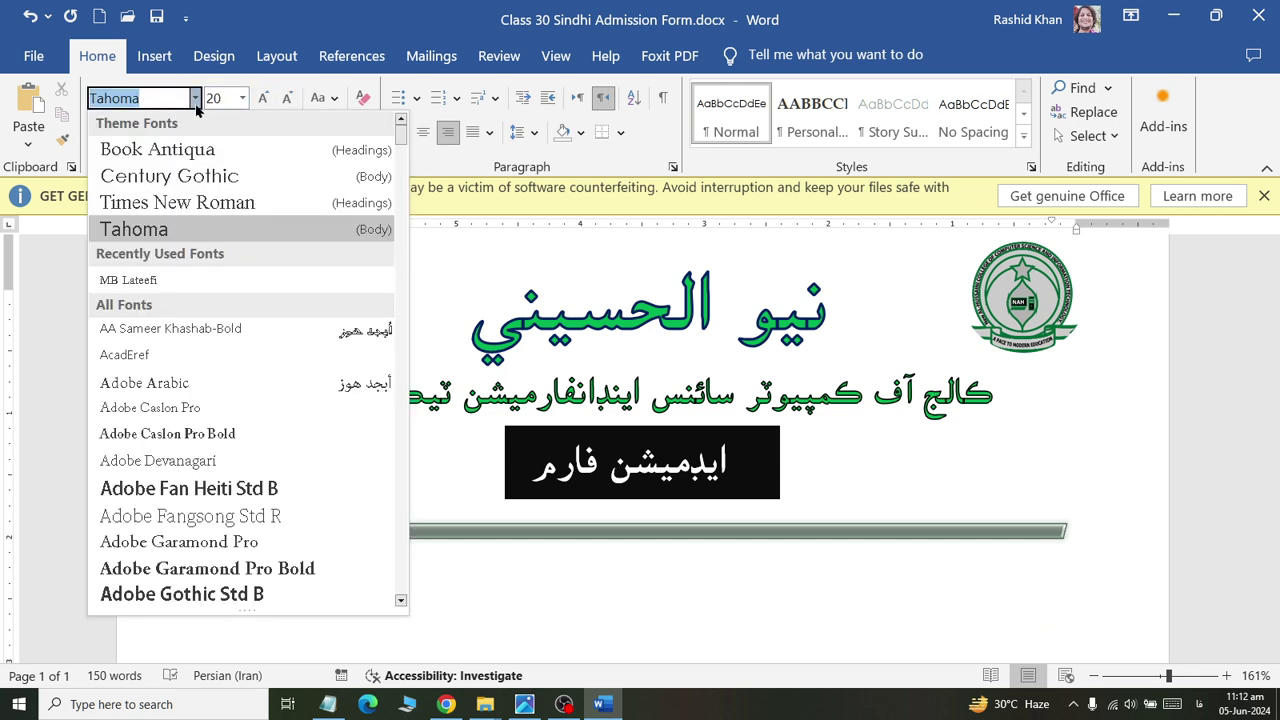
{"action": "left_click", "coordinate": [168, 278]}
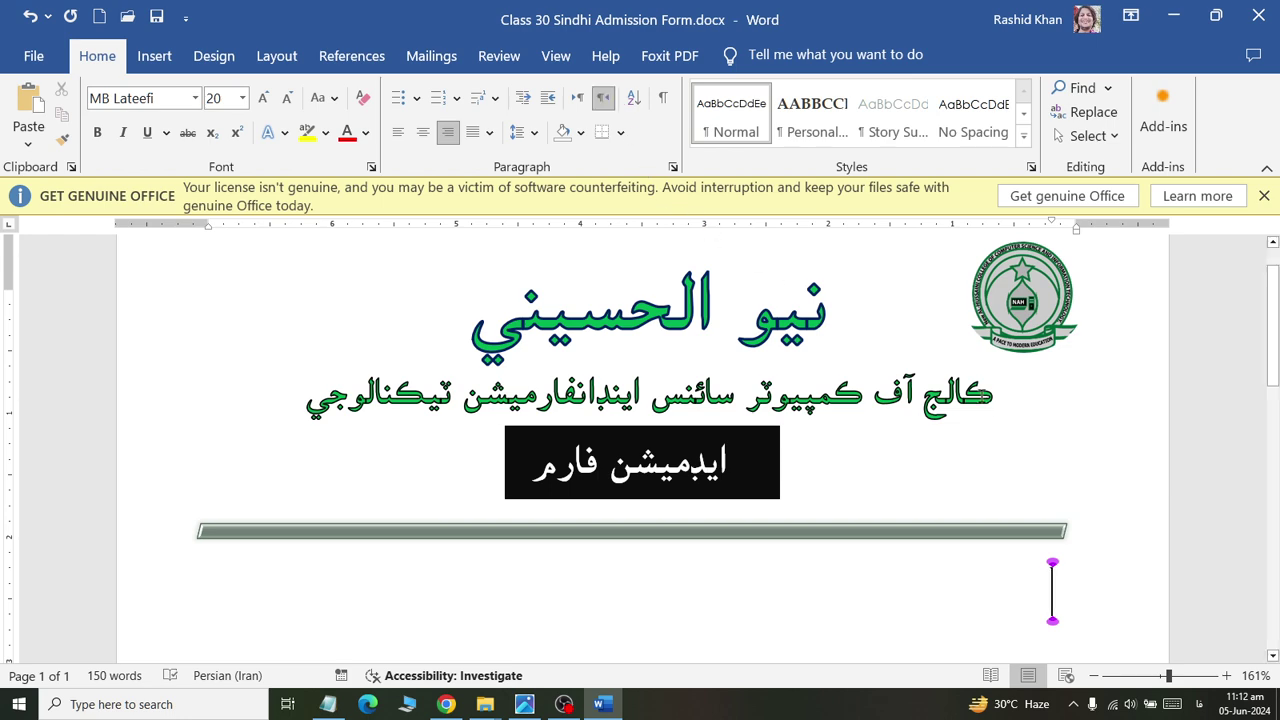
{"action": "key", "text": "ctrl+s"}
{"action": "key", "text": "alt+Tab"}
{"action": "key", "text": "alt+Tab"}
{"action": "key", "text": "alt+Tab"}
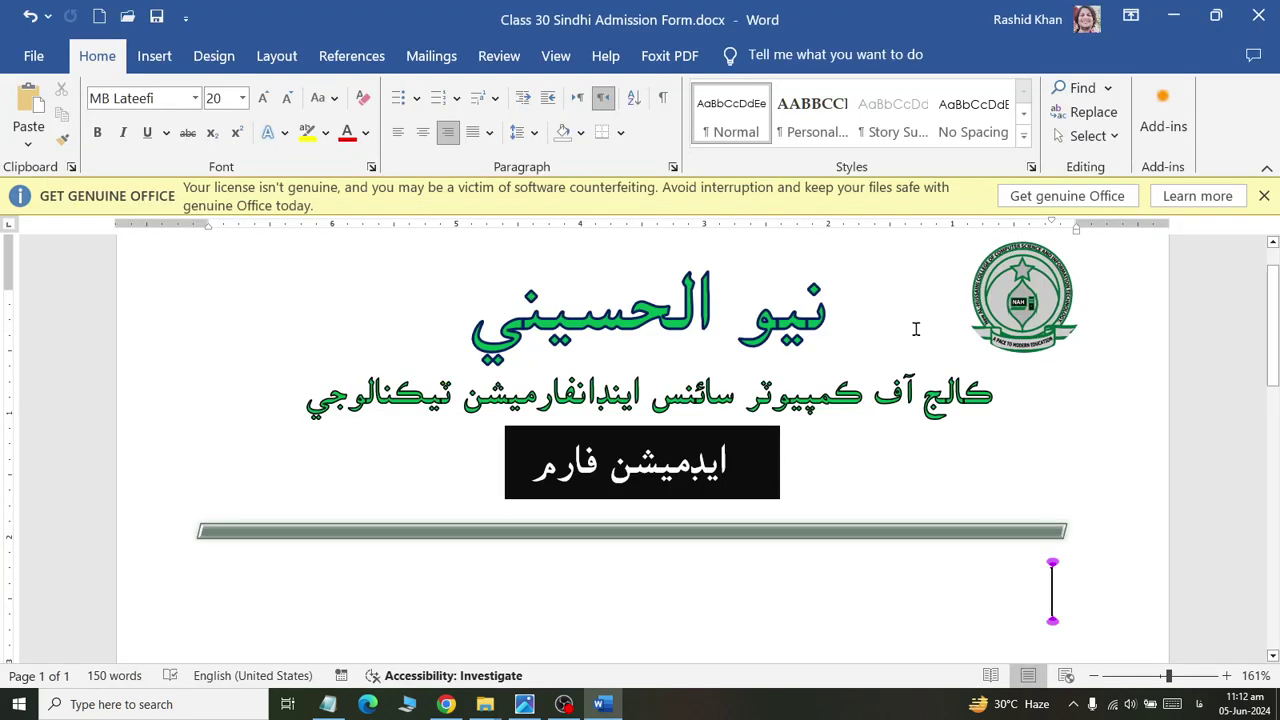
Type the label نالو followed by a long underscore fill-in line, then start a new line.
{"action": "type", "text": "نالص"}
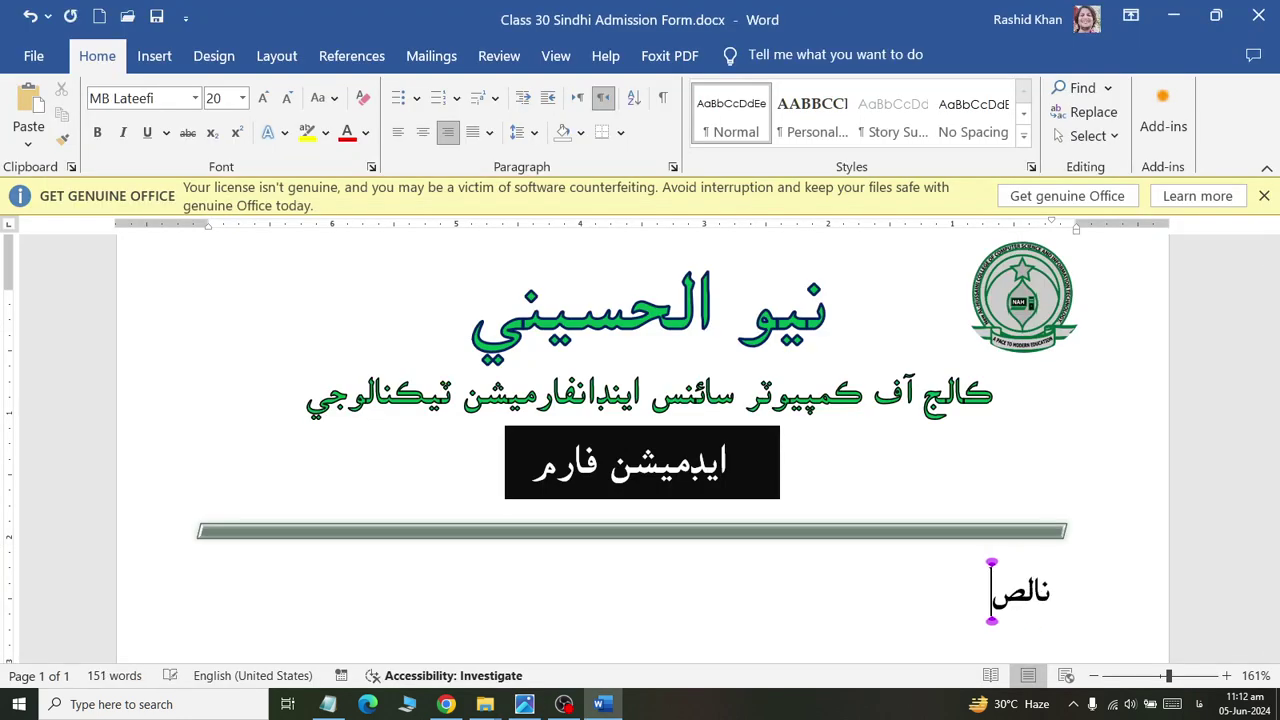
{"action": "key", "text": "BackSpace"}
{"action": "type", "text": "و"}
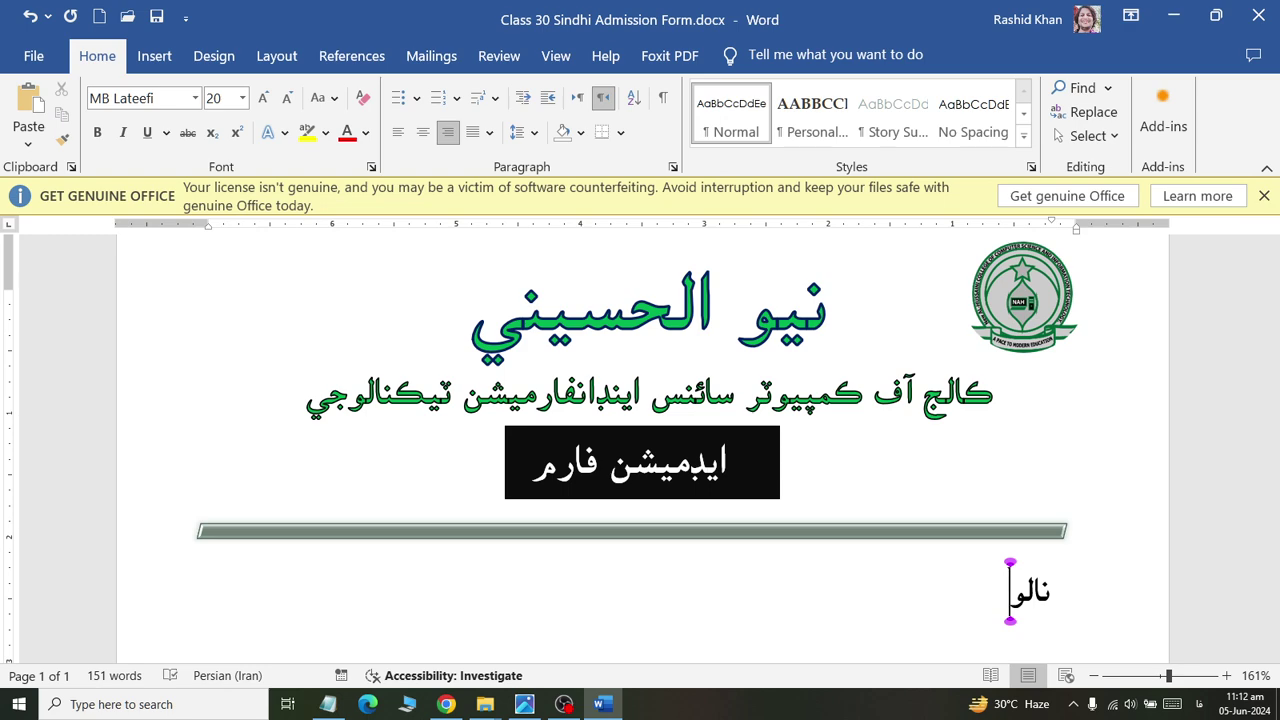
{"action": "type", "text": " ................................"}
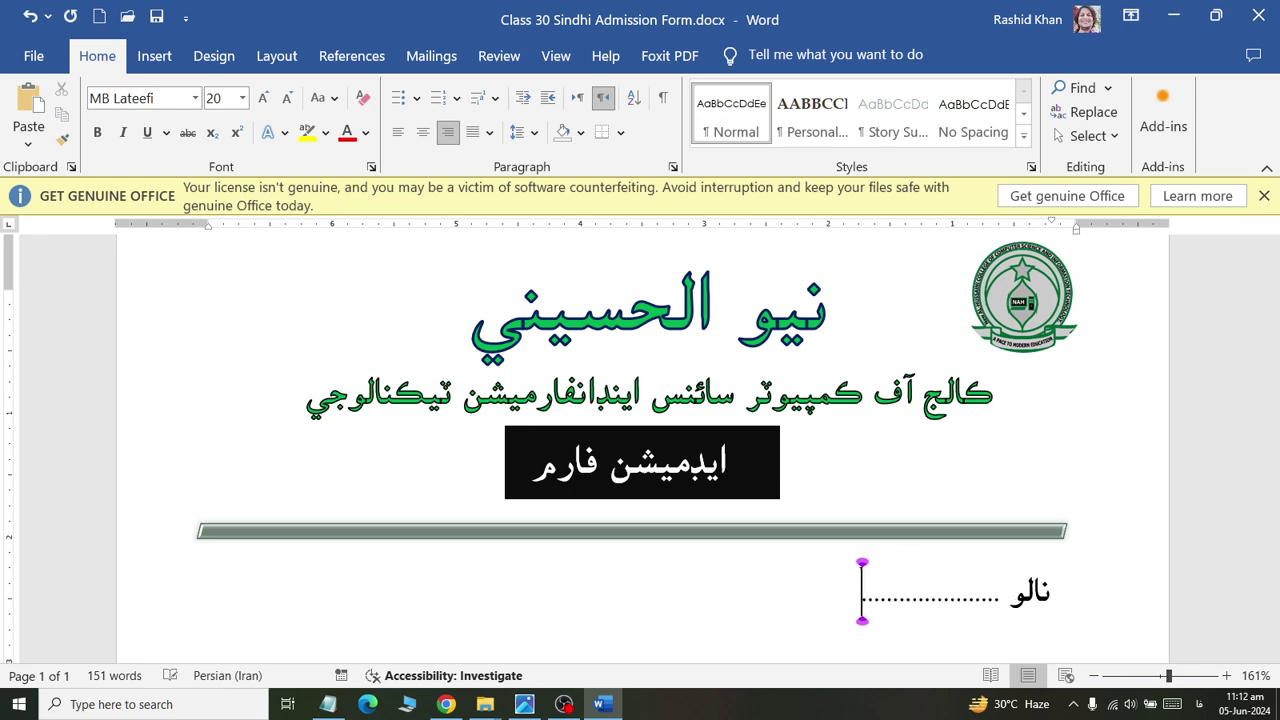
{"action": "type", "text": ".................."}
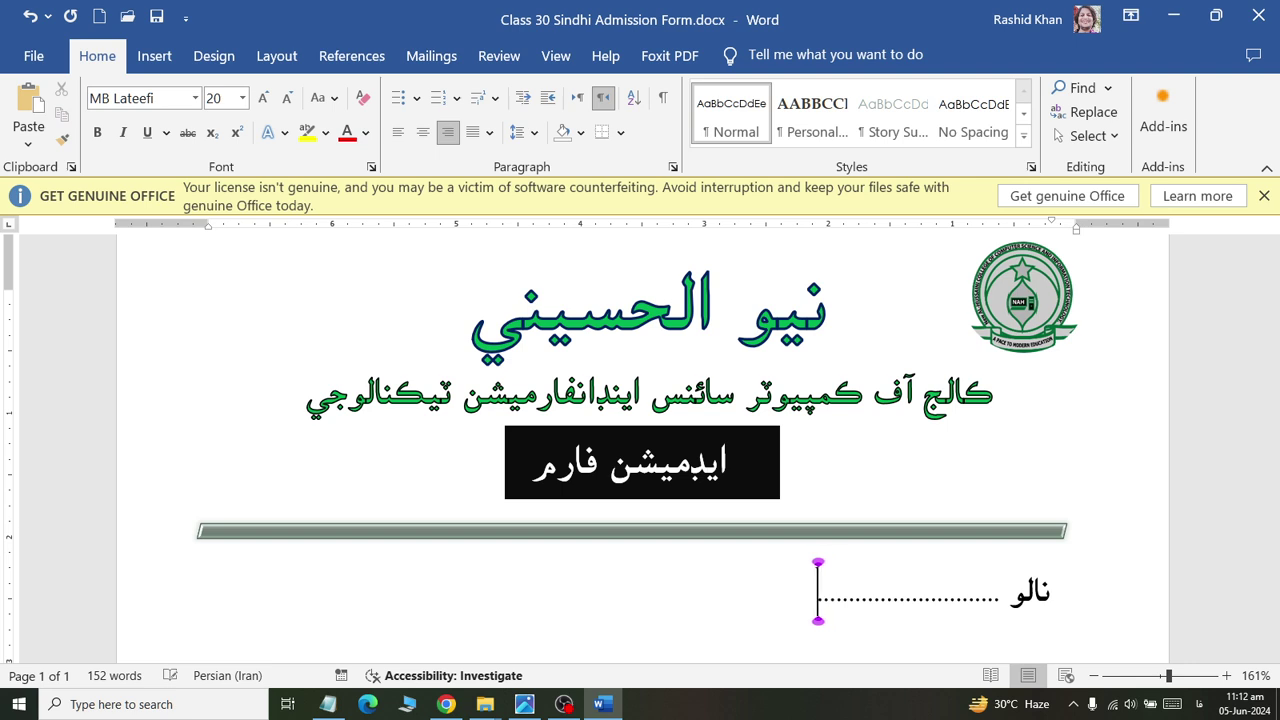
{"action": "key", "text": "BackSpace"}
{"action": "key", "text": "BackSpace"}
{"action": "key", "text": "BackSpace"}
{"action": "key", "text": "BackSpace"}
{"action": "key", "text": "BackSpace"}
{"action": "key", "text": "BackSpace"}
{"action": "key", "text": "BackSpace"}
{"action": "key", "text": "BackSpace"}
{"action": "key", "text": "BackSpace"}
{"action": "key", "text": "BackSpace"}
{"action": "key", "text": "BackSpace"}
{"action": "key", "text": "BackSpace"}
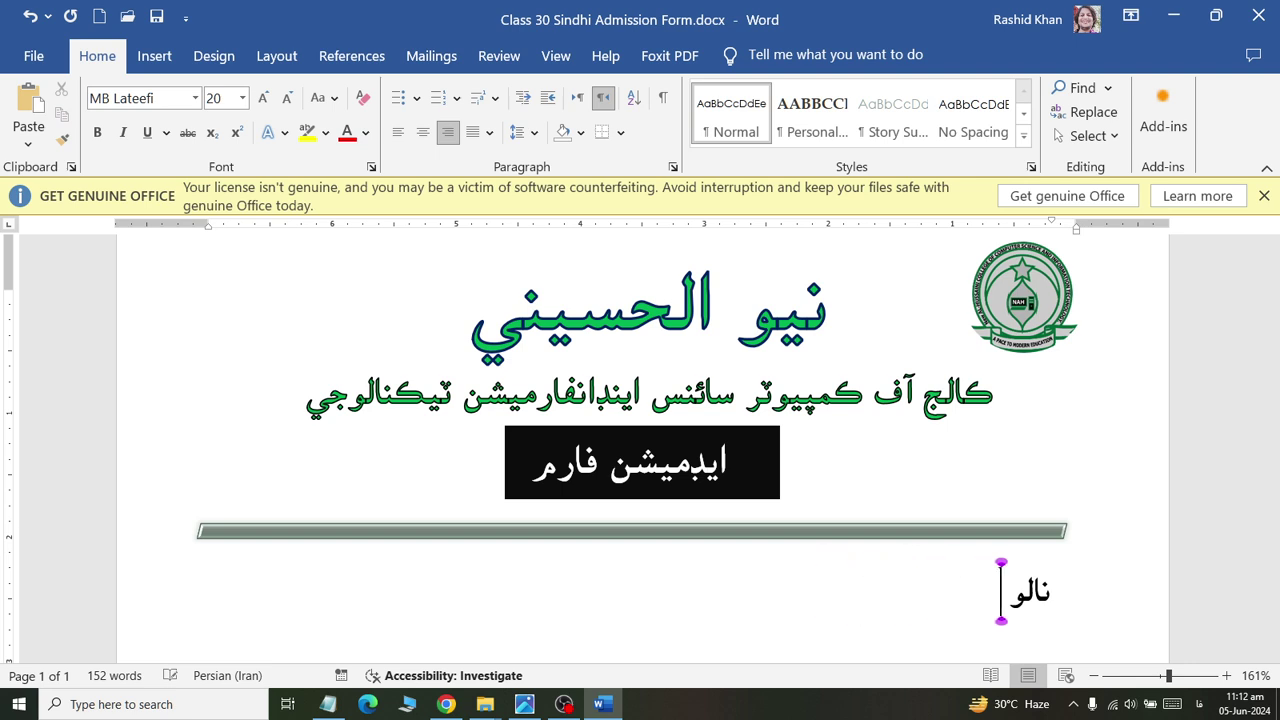
{"action": "type", "text": "_____"}
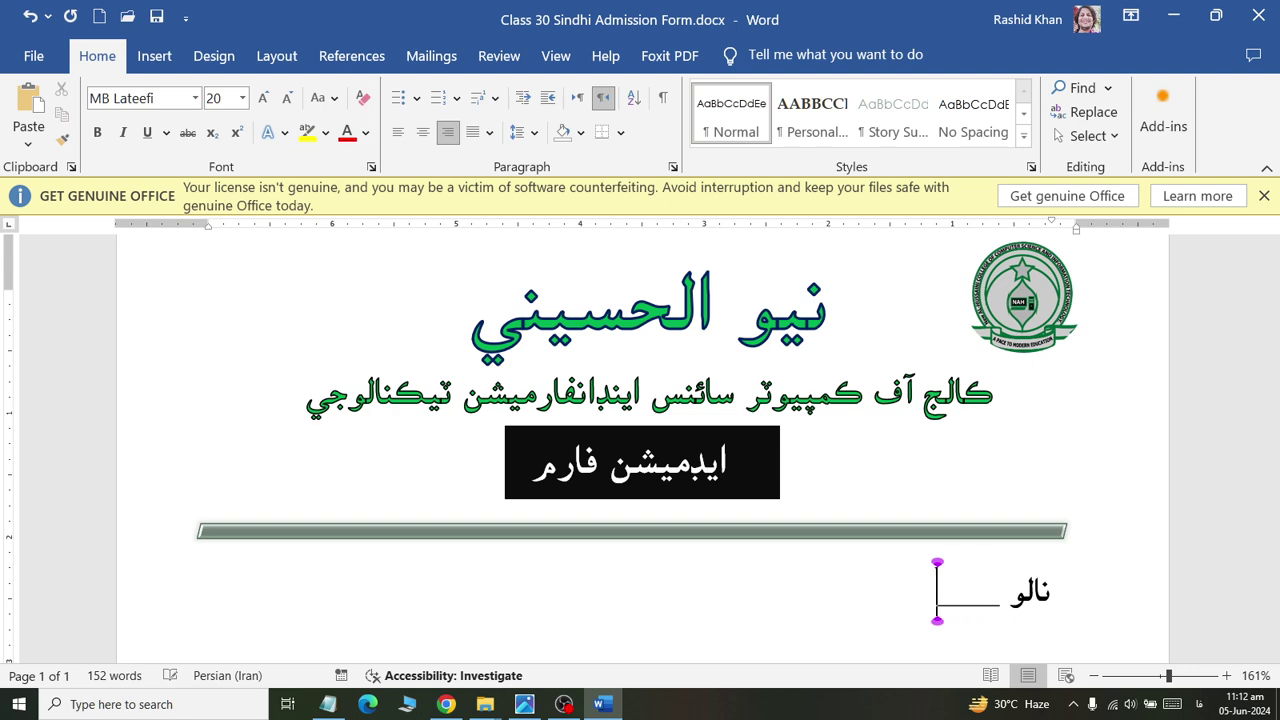
{"action": "type", "text": "_____________________________________________________"}
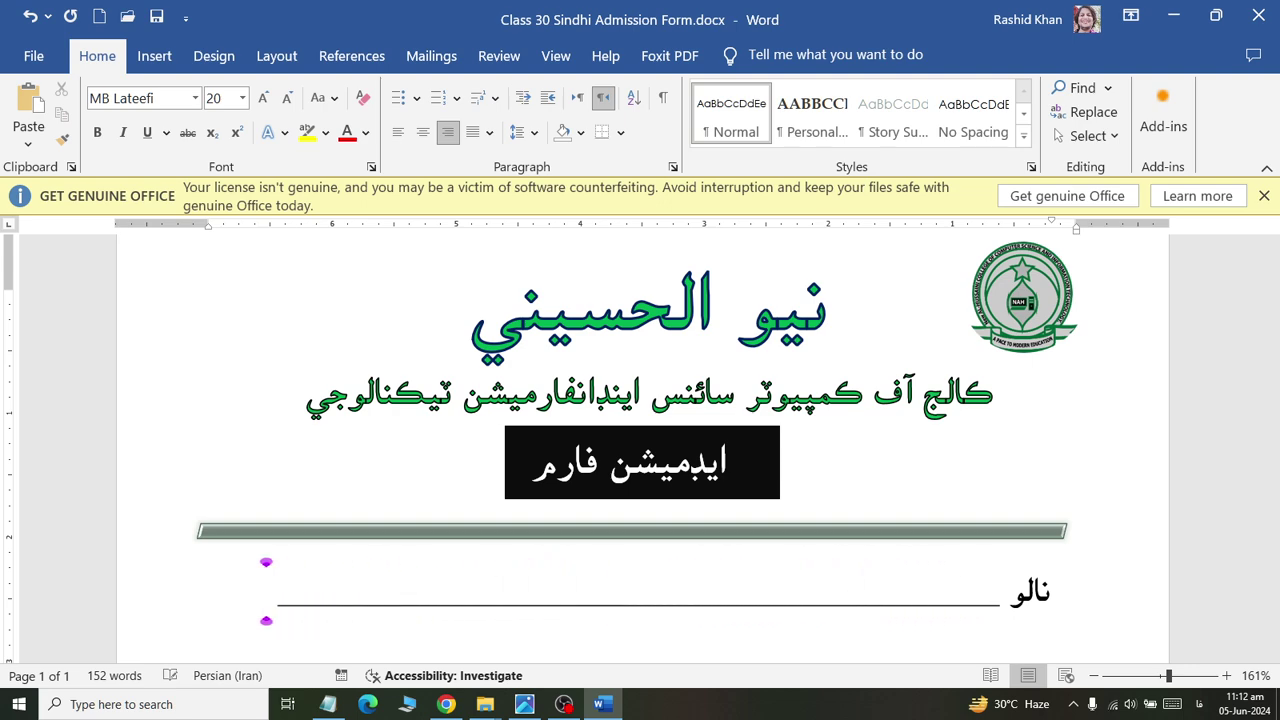
{"action": "type", "text": "_____"}
{"action": "key", "text": "BackSpace"}
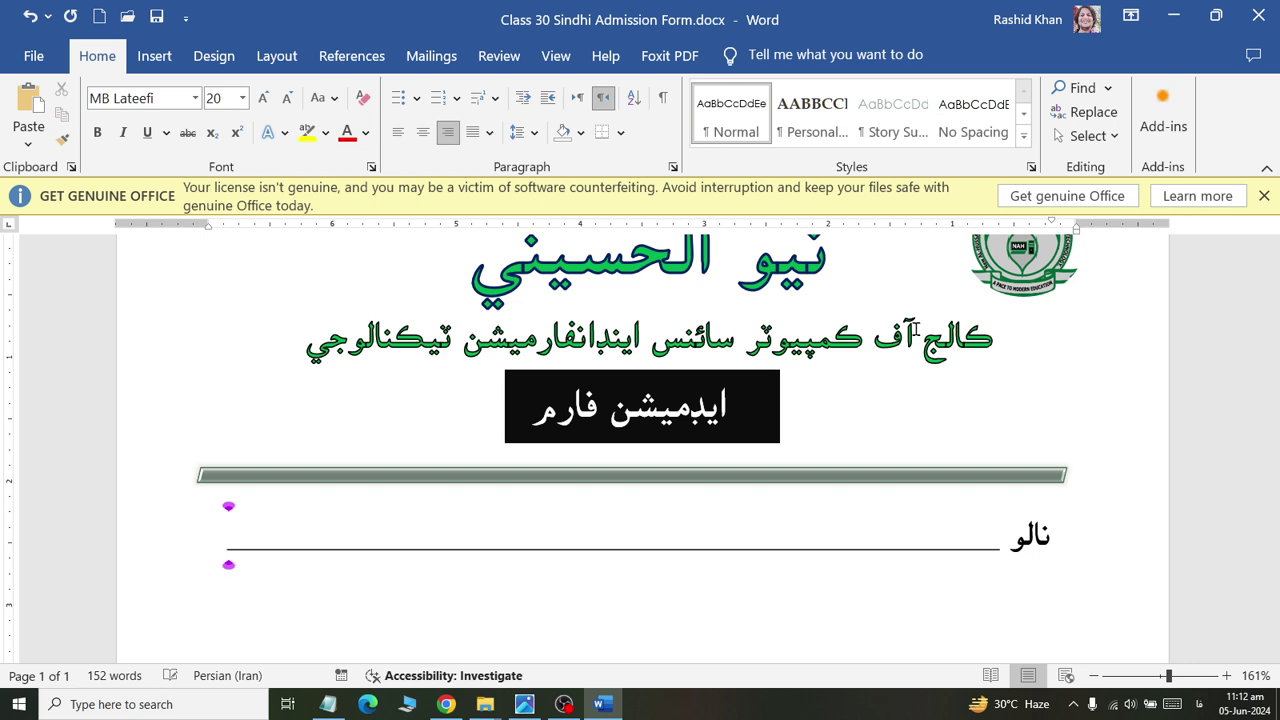
{"action": "type", "text": "__"}
{"action": "key", "text": "Return"}
{"action": "key", "text": "alt+Tab"}
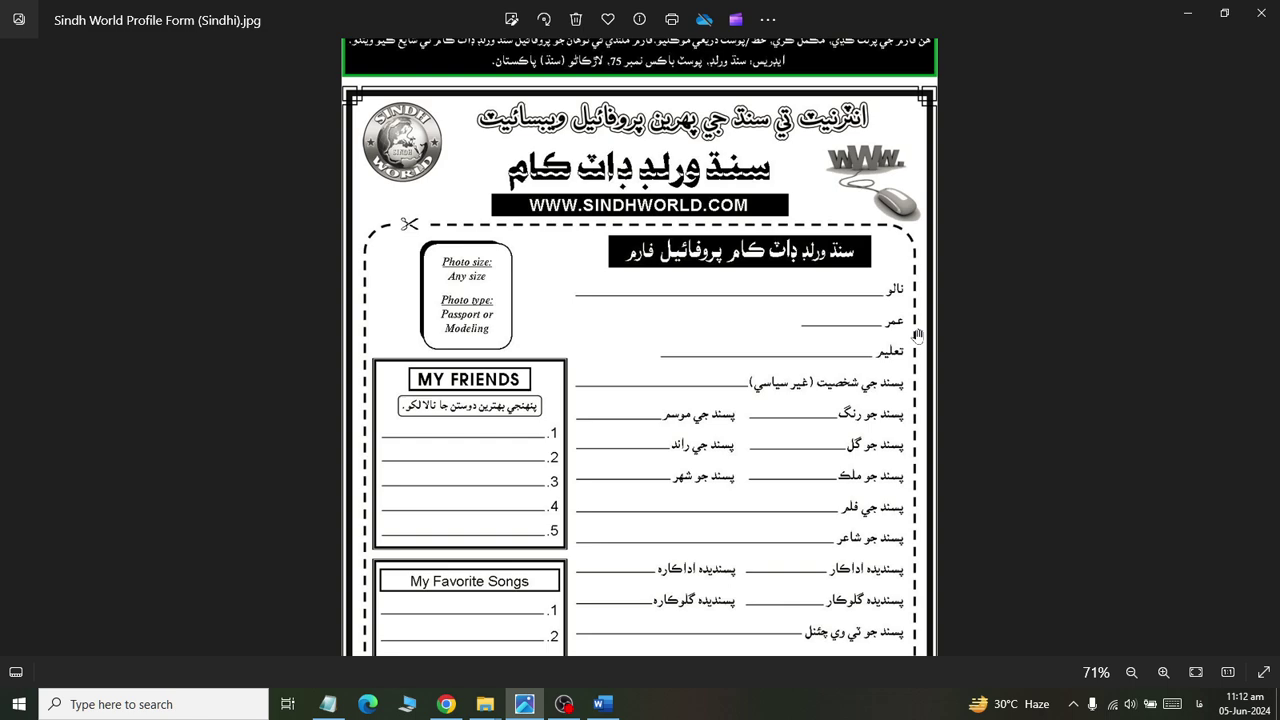
{"action": "key", "text": "alt+Tab"}
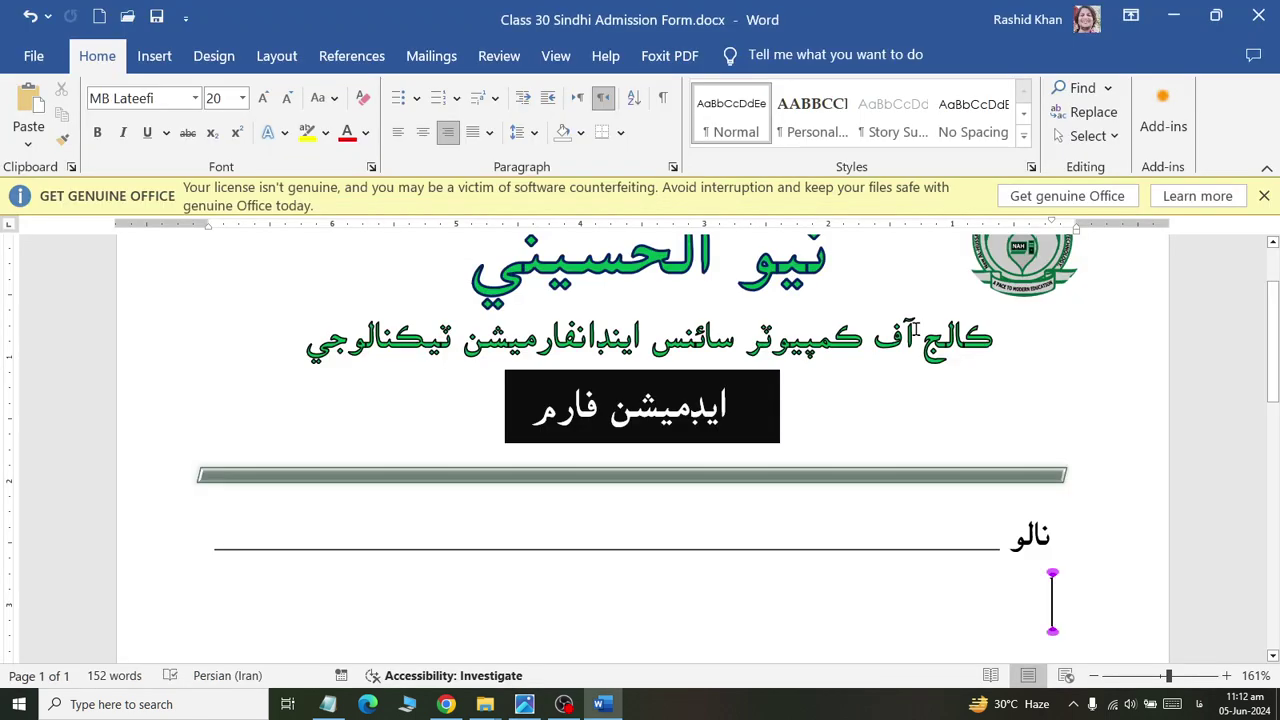
Type والد جو on the new line, correcting several mistyped letters.
{"action": "type", "text": "پگ"}
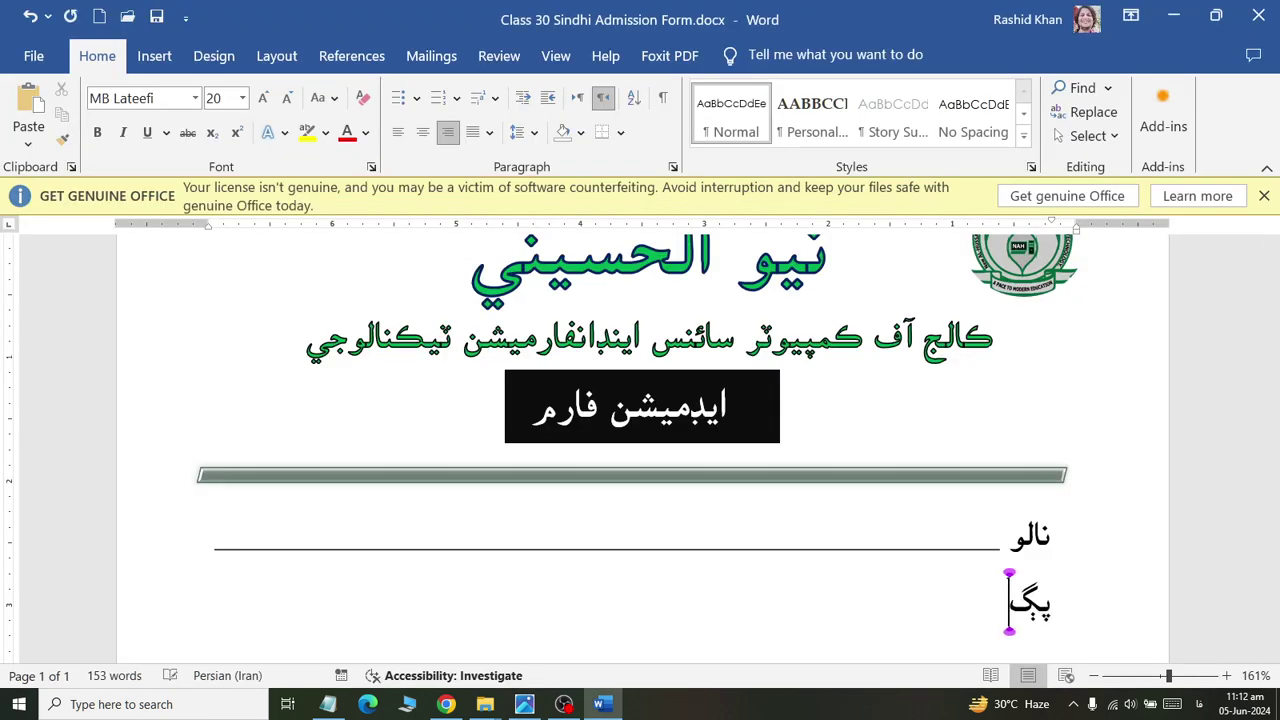
{"action": "key", "text": "BackSpace"}
{"action": "type", "text": "ي"}
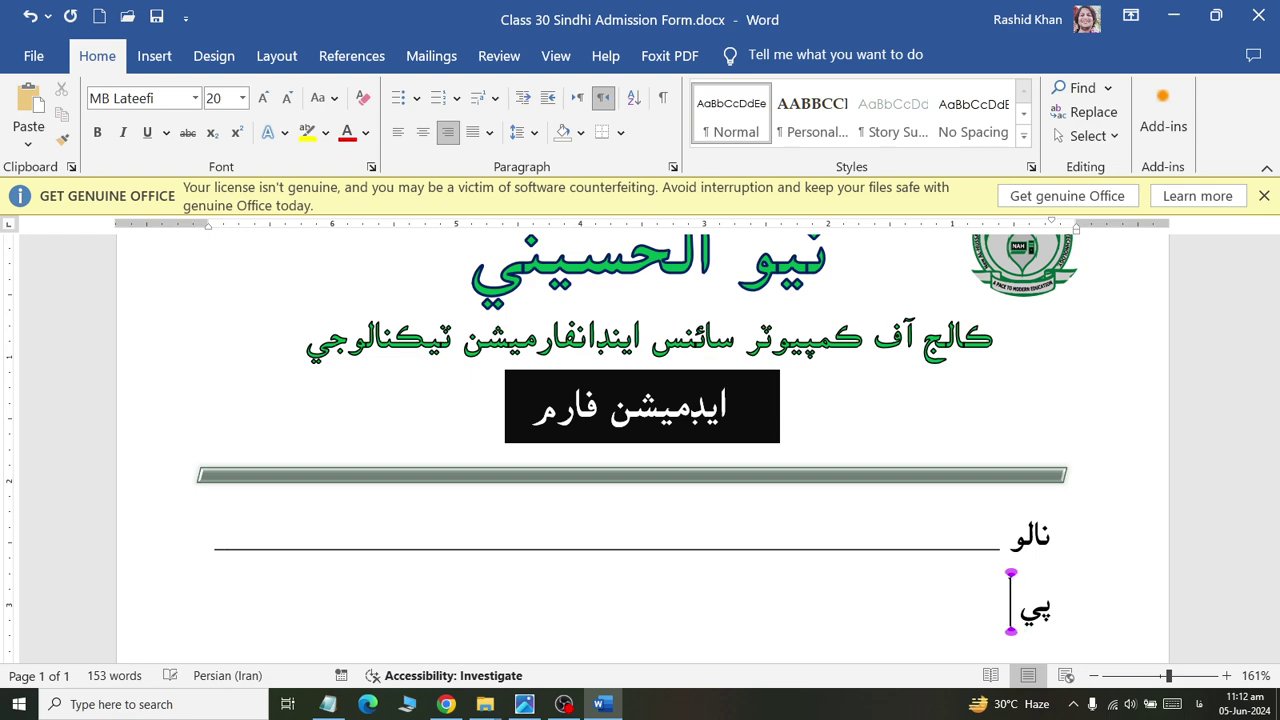
{"action": "key", "text": "BackSpace"}
{"action": "key", "text": "BackSpace"}
{"action": "type", "text": "صال"}
{"action": "key", "text": "BackSpace"}
{"action": "key", "text": "BackSpace"}
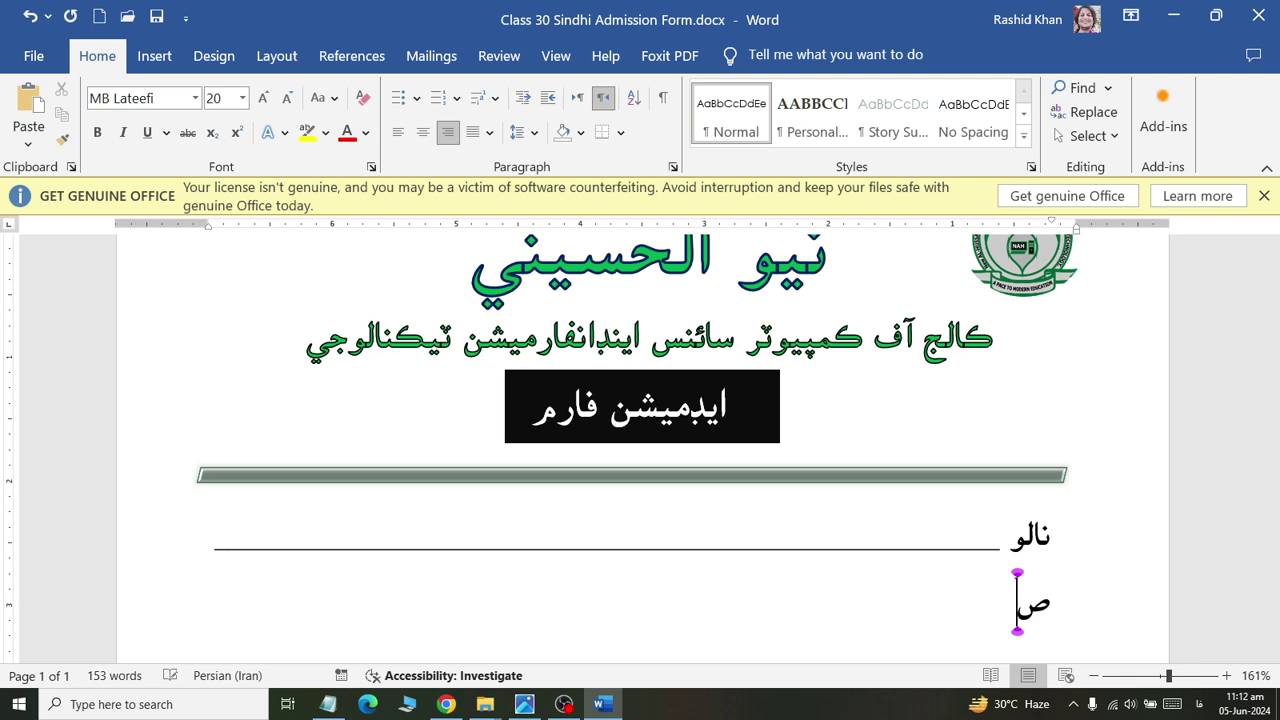
{"action": "key", "text": "BackSpace"}
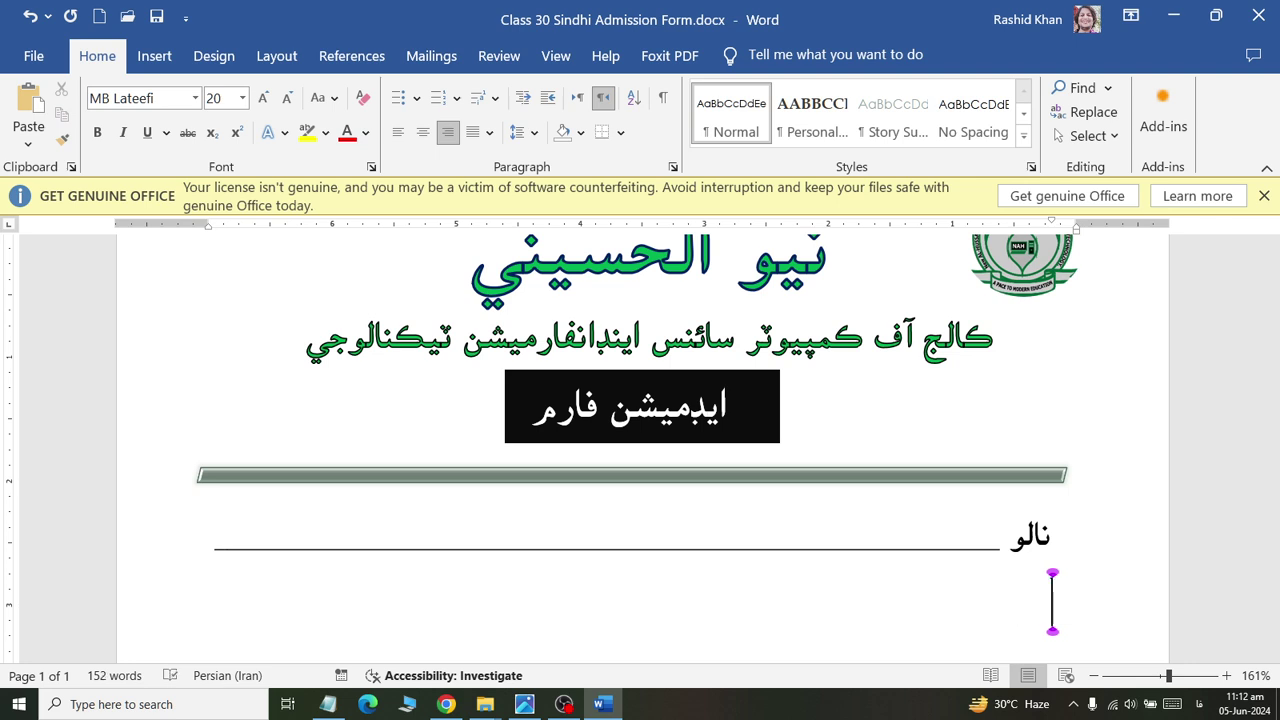
{"action": "type", "text": "ص"}
{"action": "key", "text": "BackSpace"}
{"action": "type", "text": "وا"}
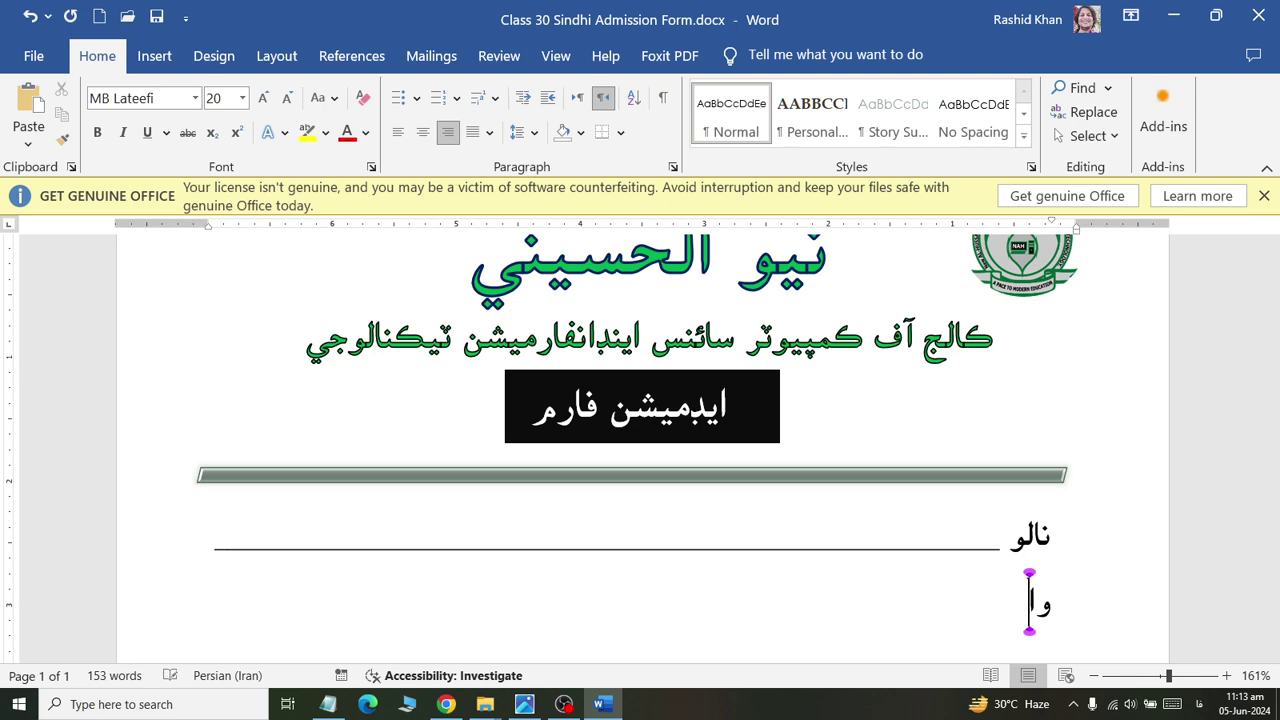
{"action": "type", "text": "لد ج"}
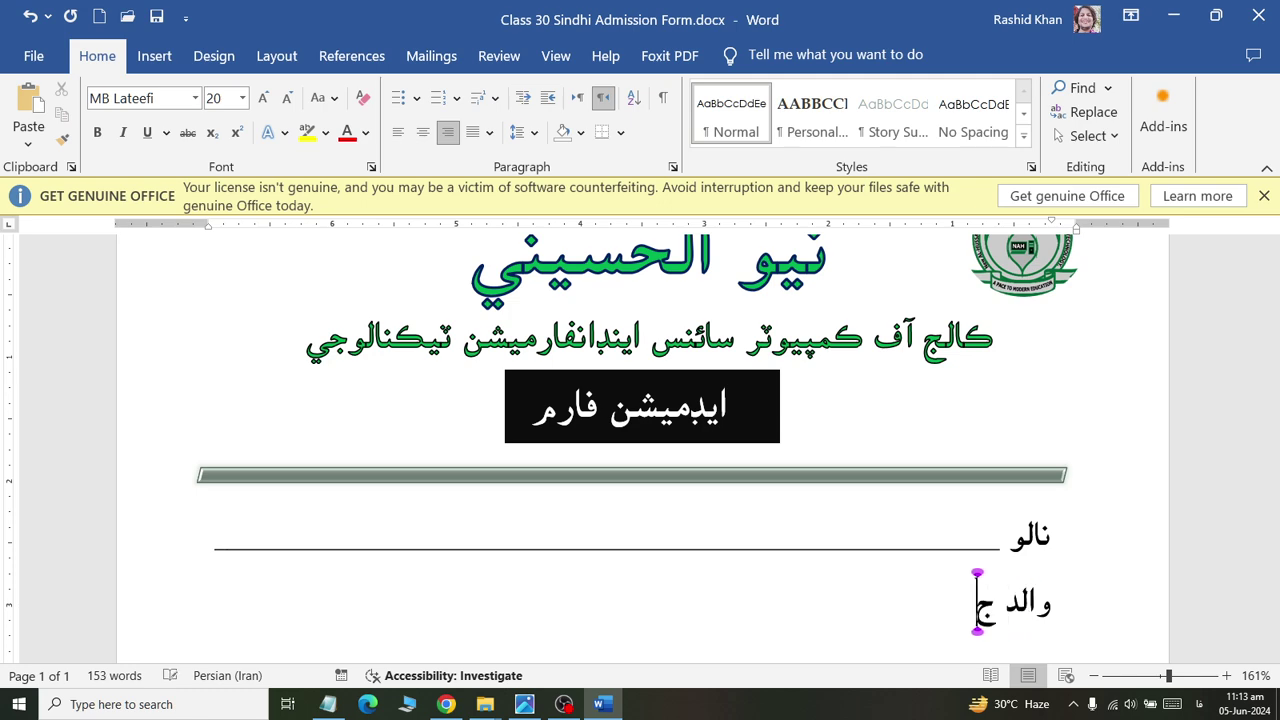
{"action": "type", "text": "و "}
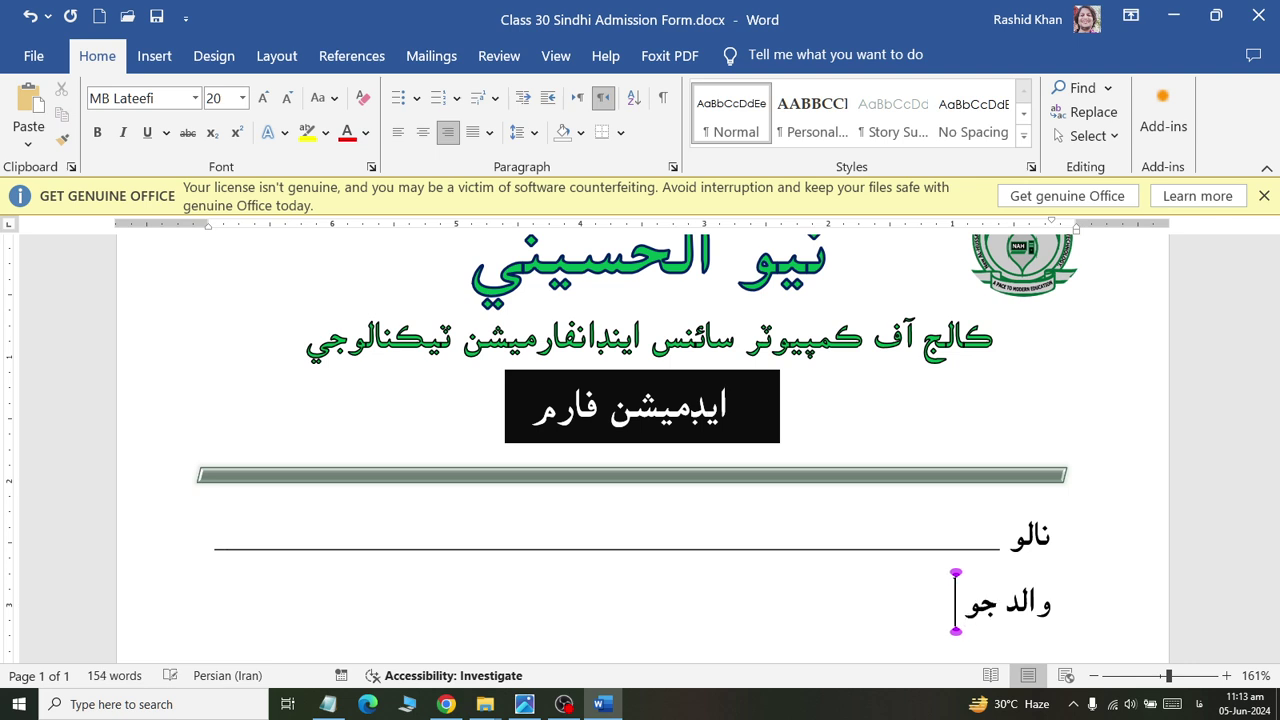
{"action": "type", "text": "ل"}
{"action": "key", "text": "BackSpace"}
Complete والد جو نالو with a one-line underscore fill-in line and start a new line.
{"action": "type", "text": "ن"}
{"action": "type", "text": "ال"}
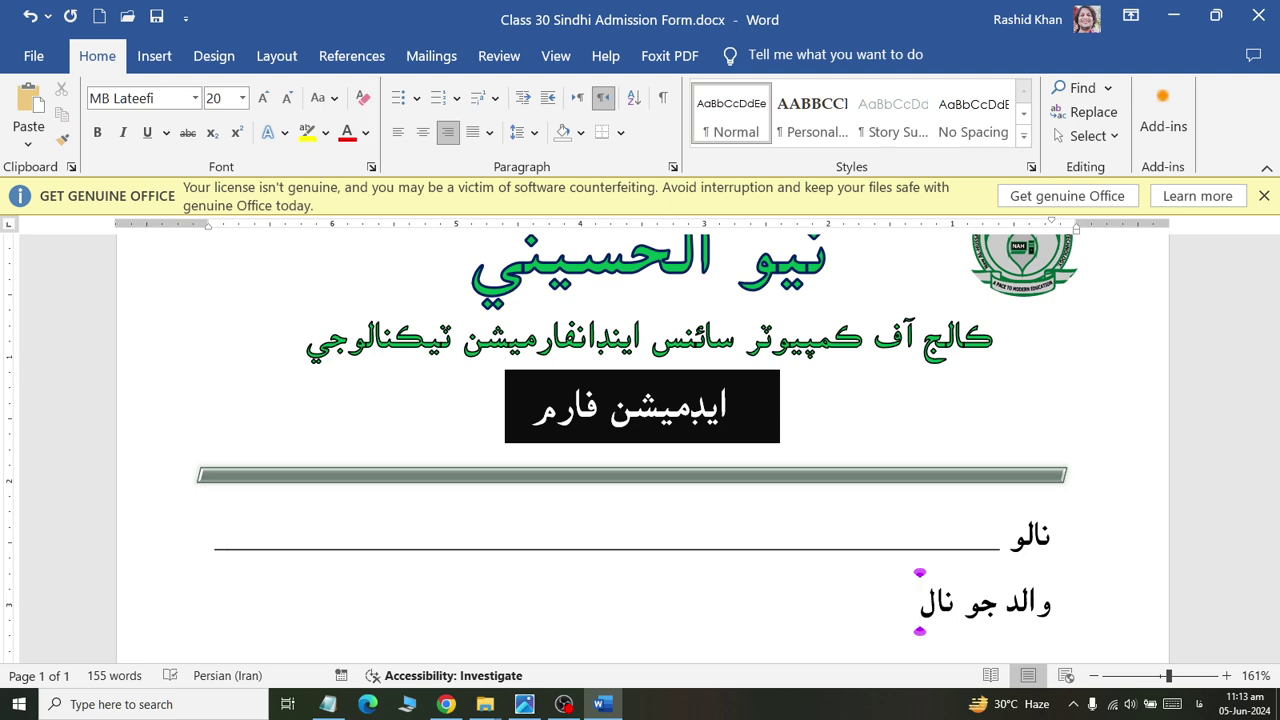
{"action": "type", "text": "و _______"}
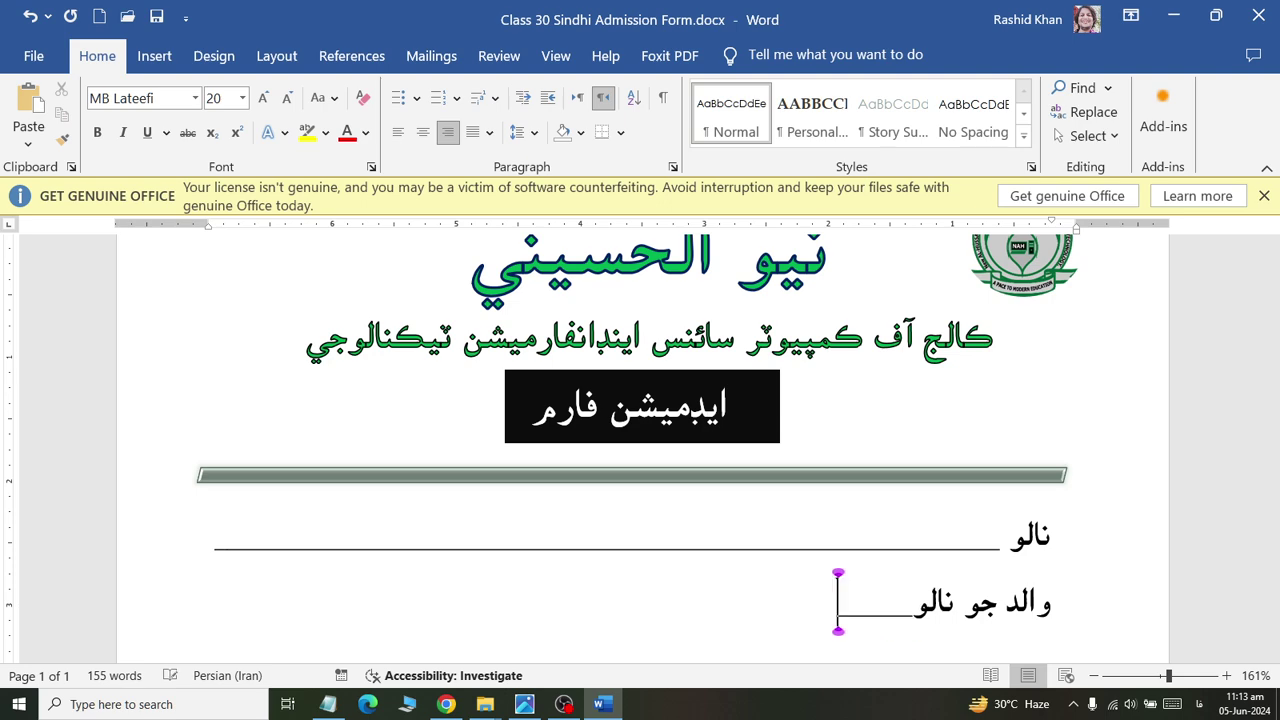
{"action": "type", "text": "_________"}
{"action": "key", "text": "BackSpace"}
{"action": "key", "text": "BackSpace"}
{"action": "key", "text": "BackSpace"}
{"action": "key", "text": "BackSpace"}
{"action": "key", "text": "BackSpace"}
{"action": "key", "text": "BackSpace"}
{"action": "key", "text": "BackSpace"}
{"action": "key", "text": "BackSpace"}
{"action": "key", "text": "BackSpace"}
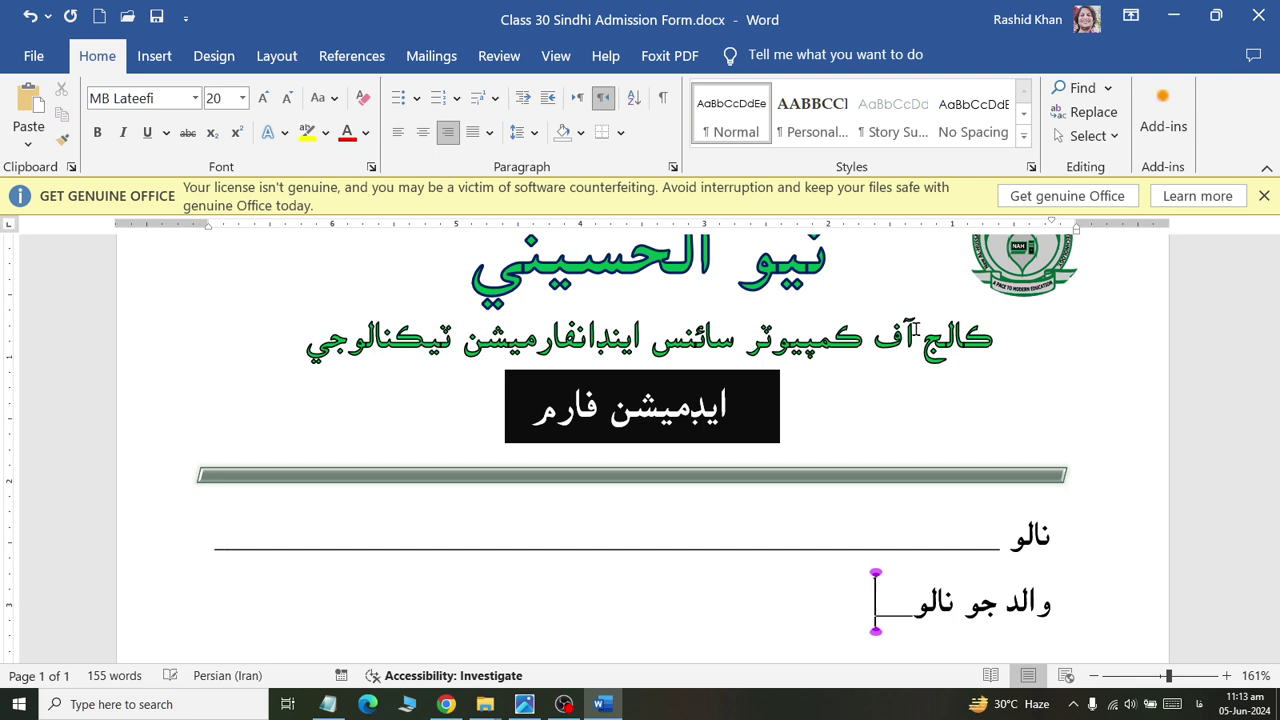
{"action": "key", "text": "BackSpace"}
{"action": "key", "text": "BackSpace"}
{"action": "key", "text": "BackSpace"}
{"action": "key", "text": "BackSpace"}
{"action": "type", "text": "___________"}
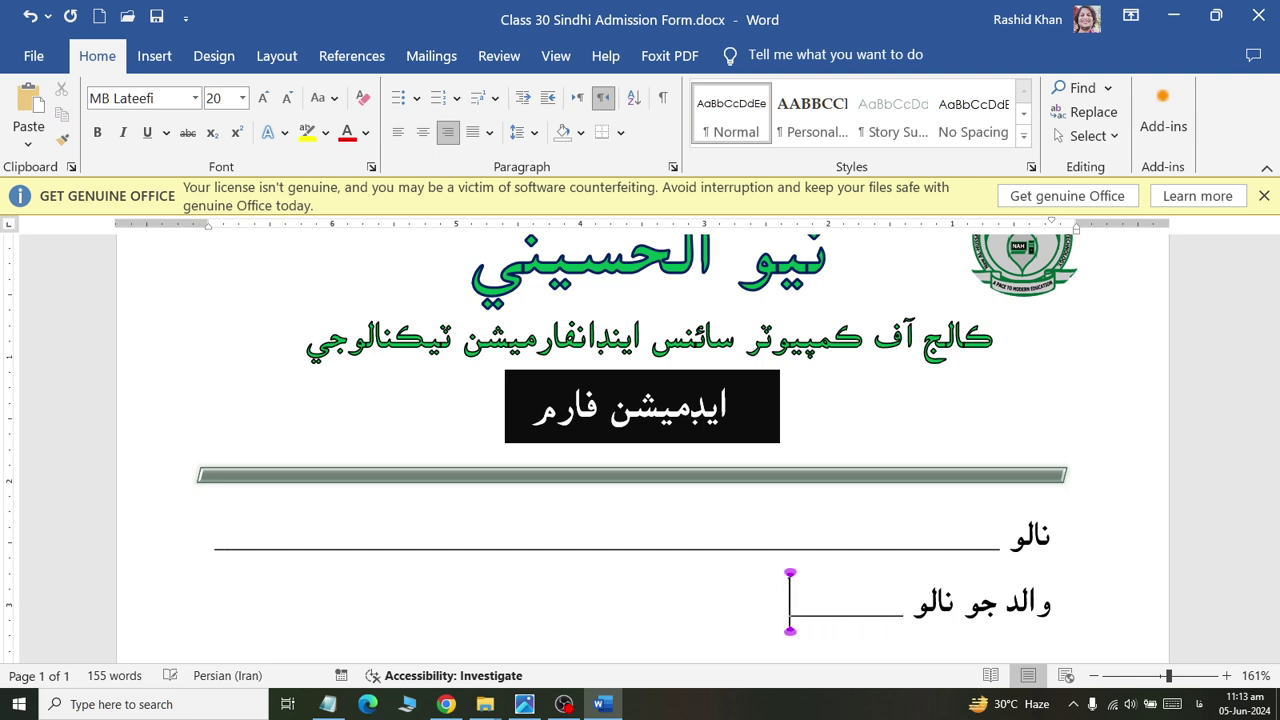
{"action": "type", "text": "___________________________________________________________"}
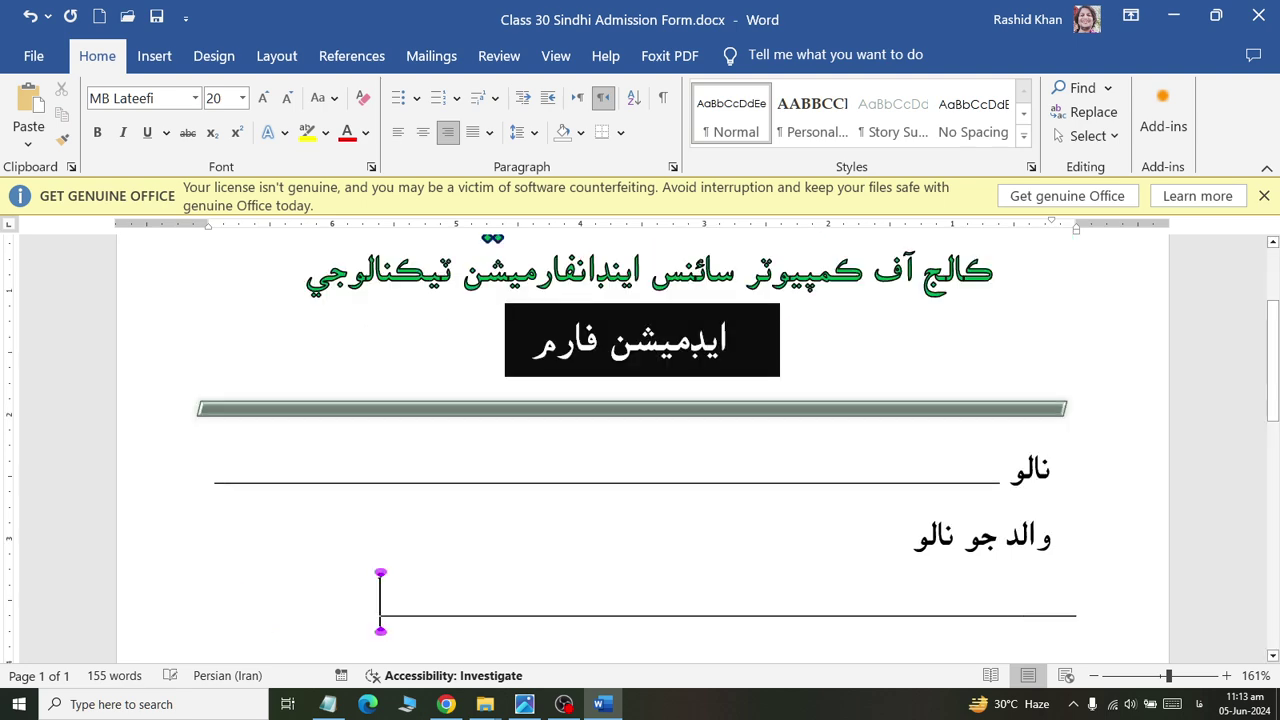
{"action": "key", "text": "BackSpace"}
{"action": "key", "text": "Return"}
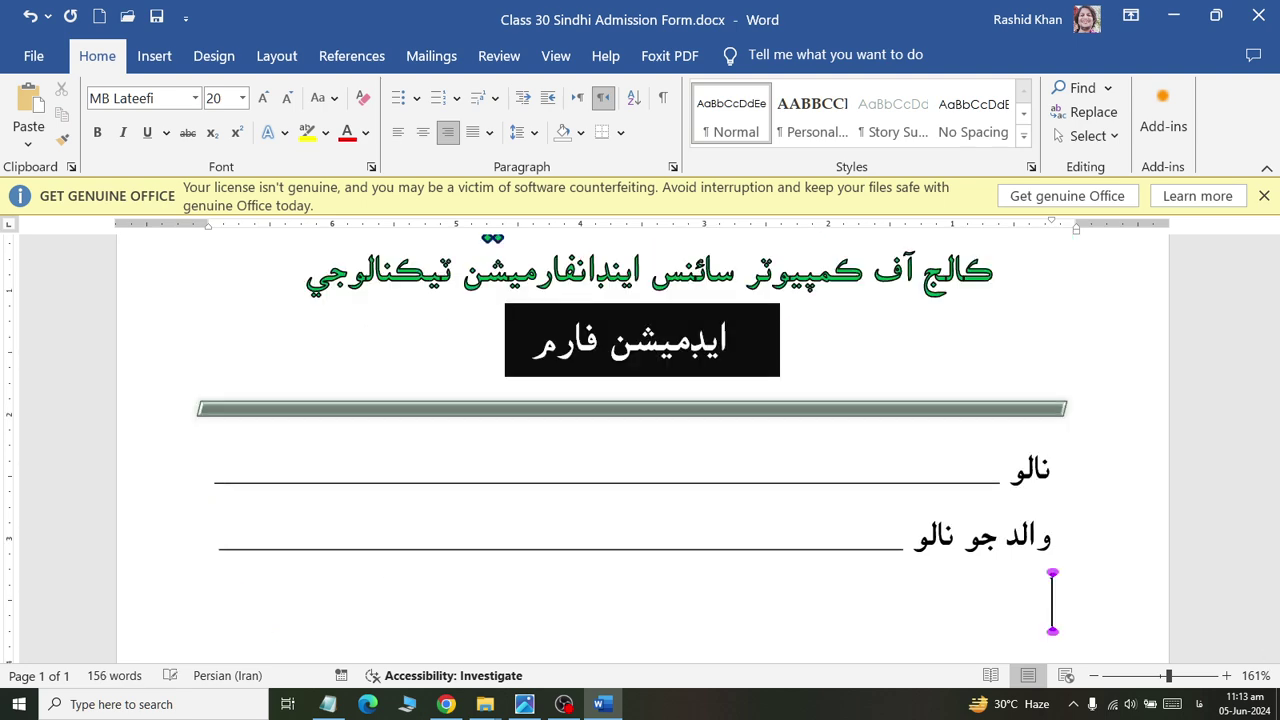
{"action": "key", "text": "alt+Tab"}
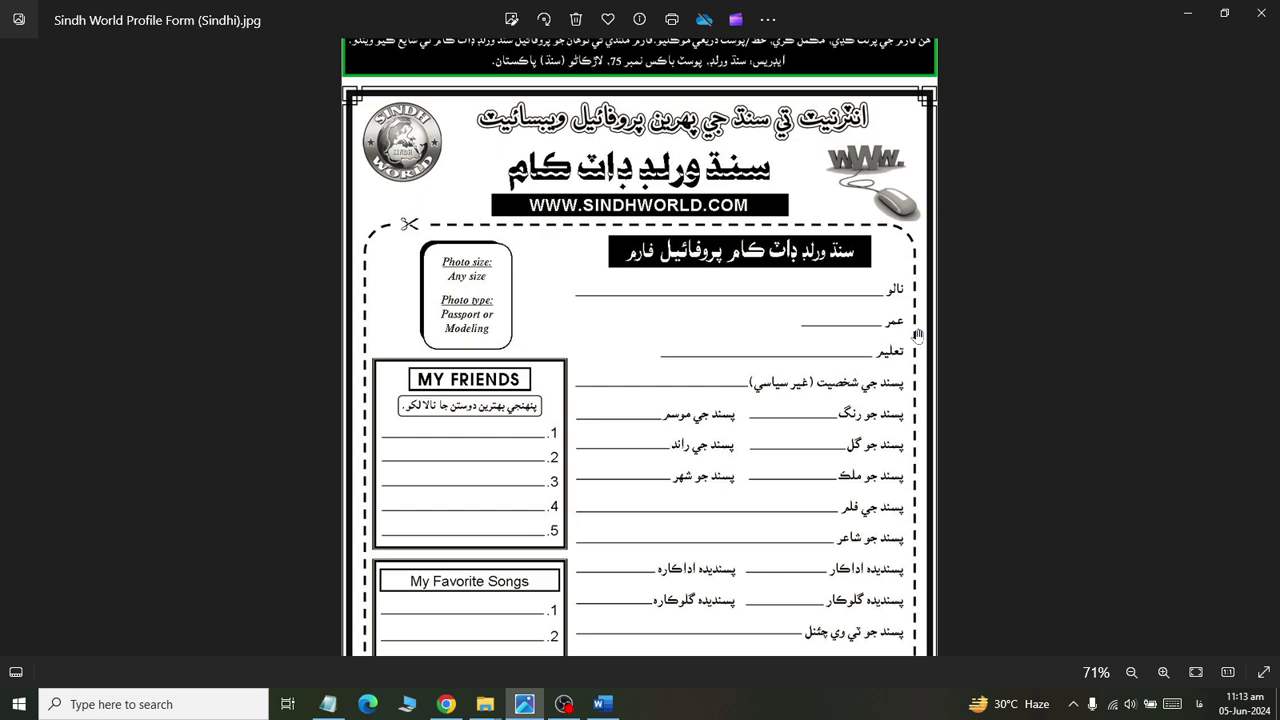
Type the start of the date-of-birth label ڄمڻ جي تاري, fixing several typos.
{"action": "key", "text": "alt+Tab"}
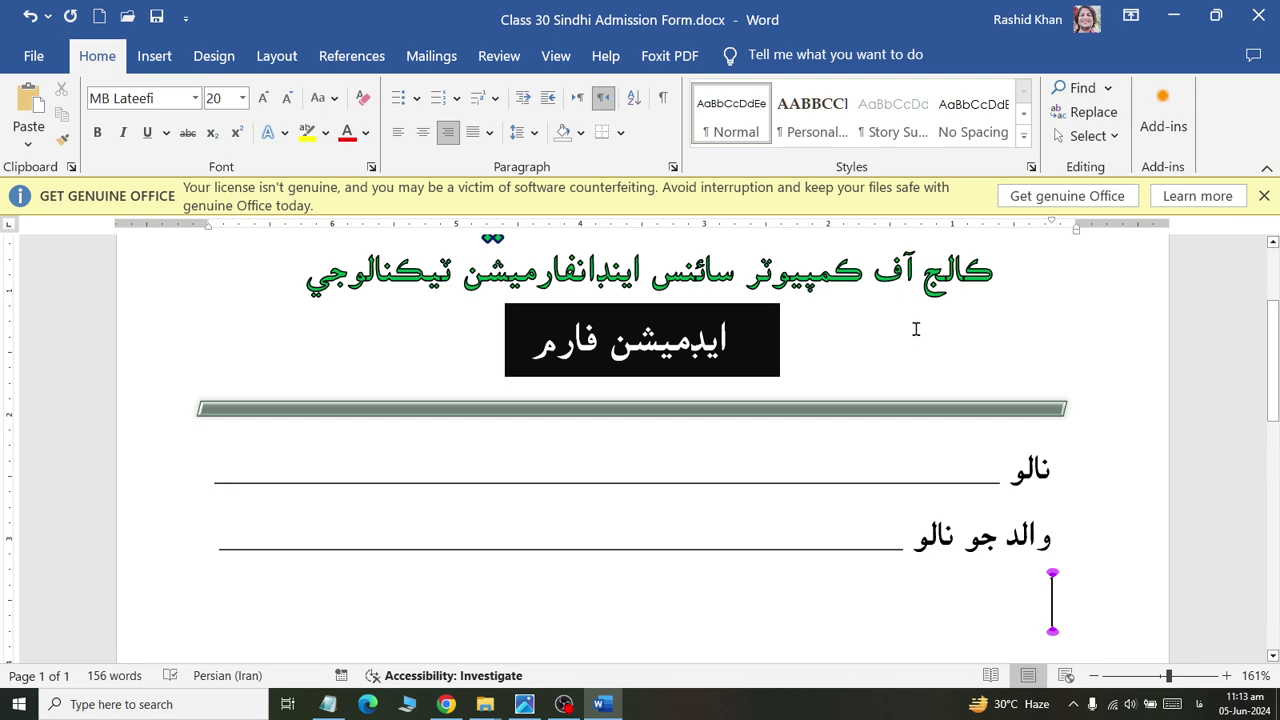
{"action": "type", "text": "جمر"}
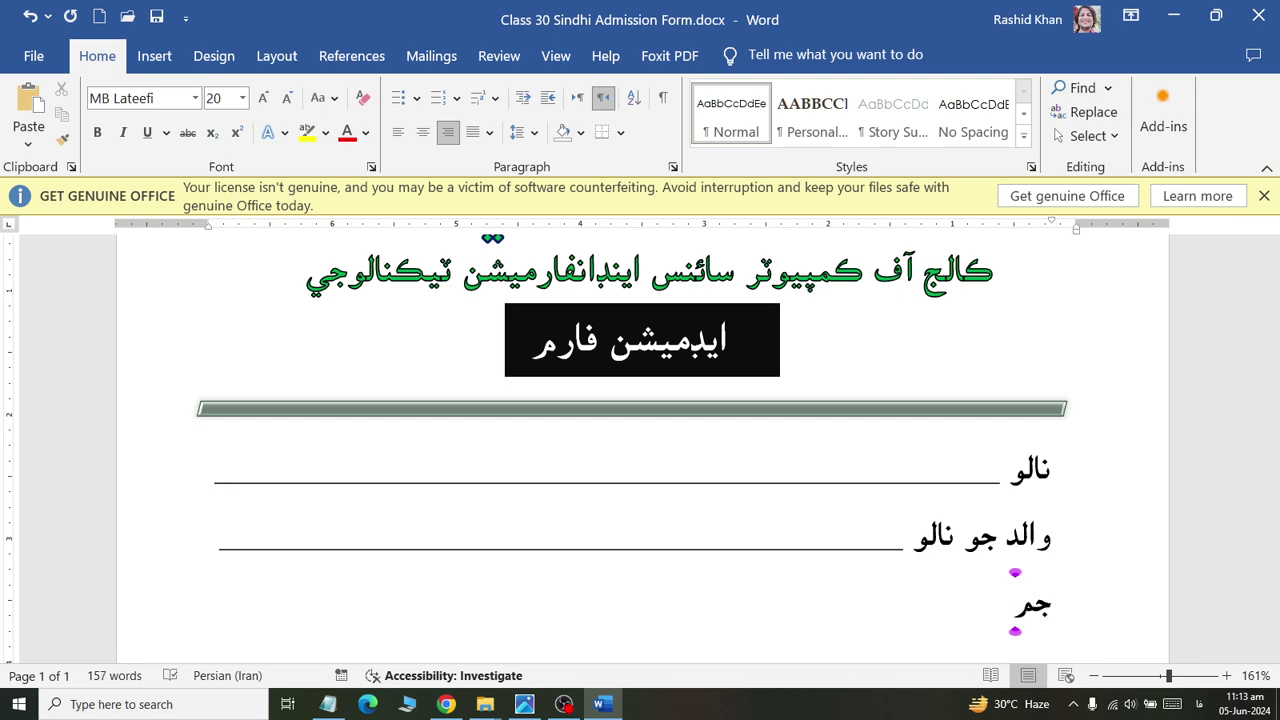
{"action": "key", "text": "BackSpace"}
{"action": "key", "text": "BackSpace"}
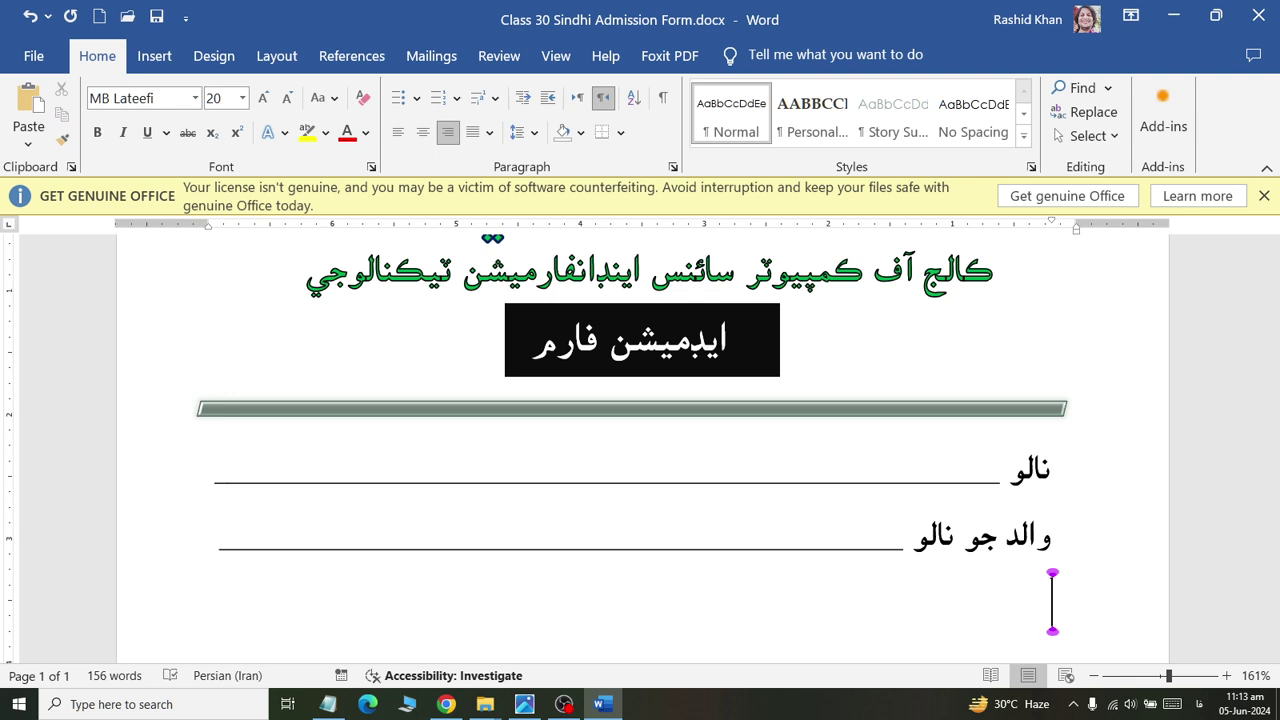
{"action": "type", "text": "جم"}
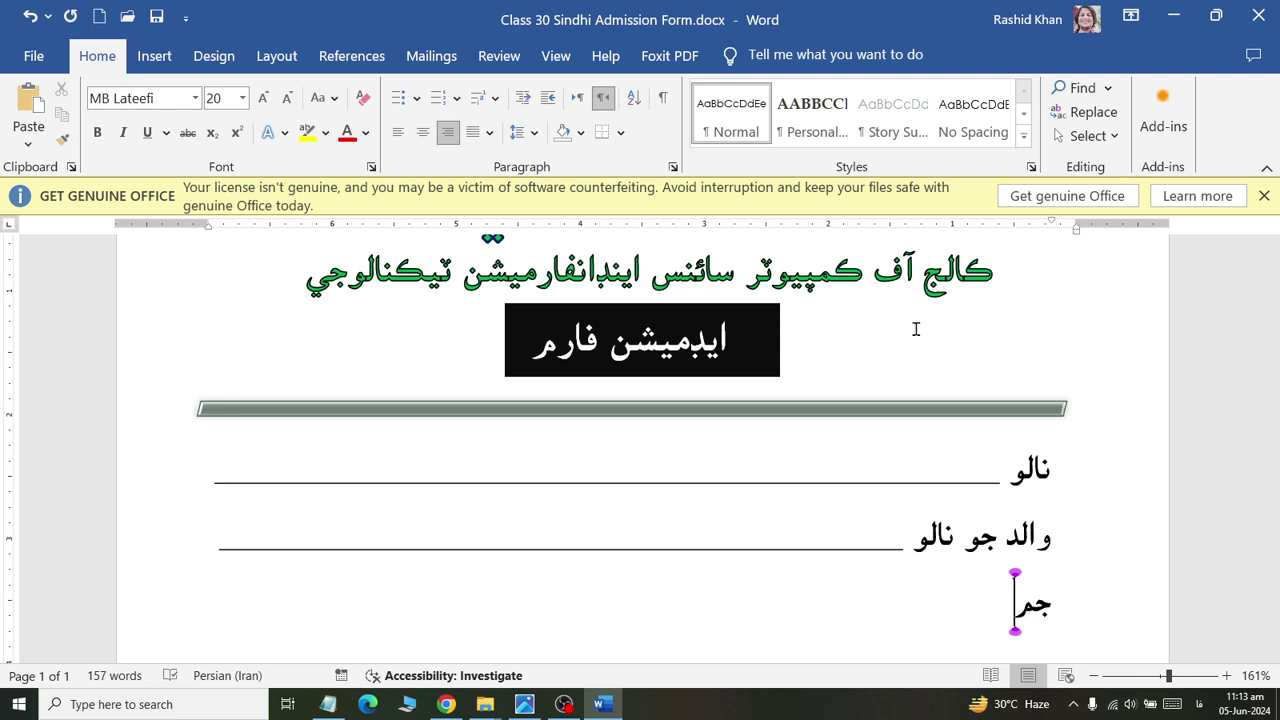
{"action": "type", "text": "ڻ"}
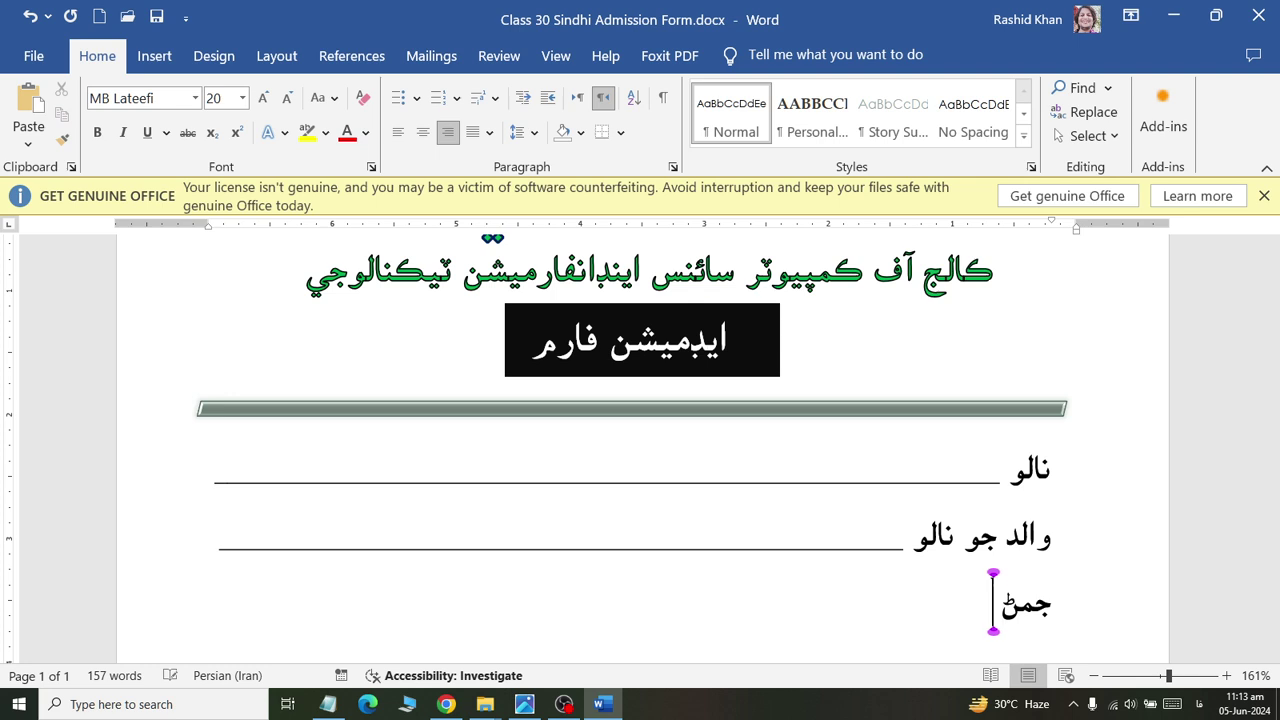
{"action": "type", "text": " جي"}
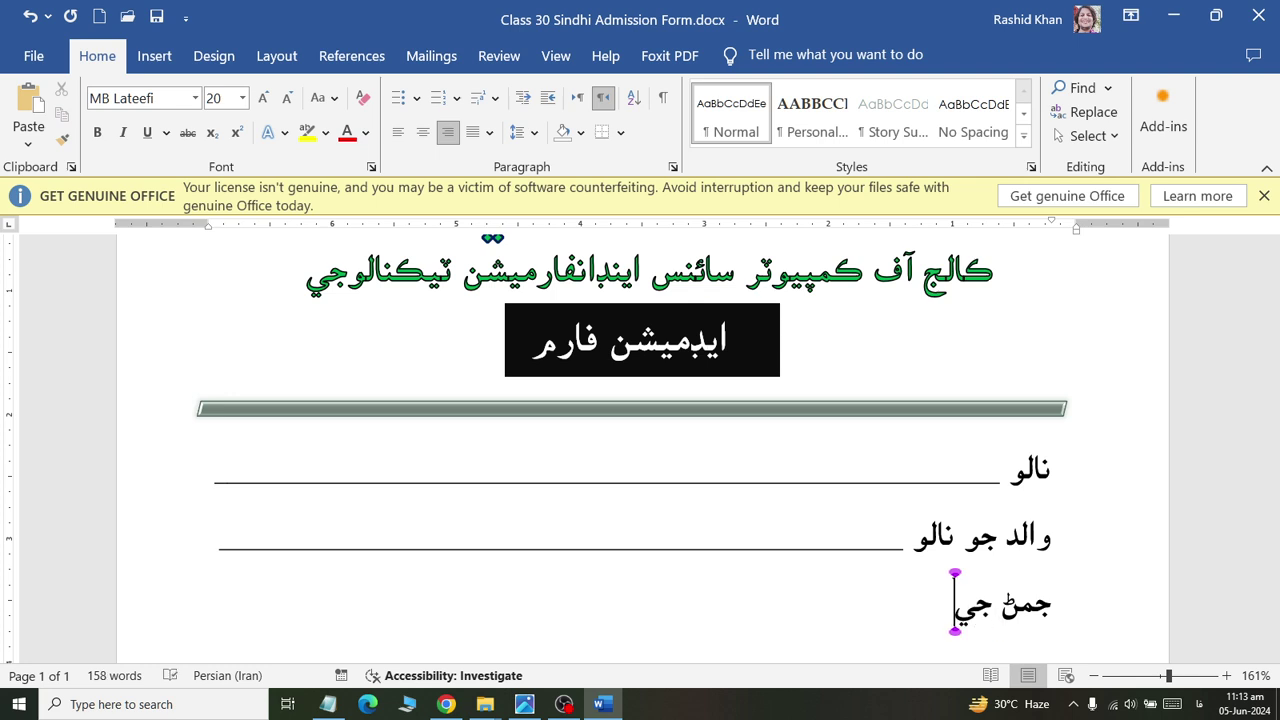
{"action": "key", "text": "BackSpace"}
{"action": "key", "text": "BackSpace"}
{"action": "key", "text": "BackSpace"}
{"action": "key", "text": "BackSpace"}
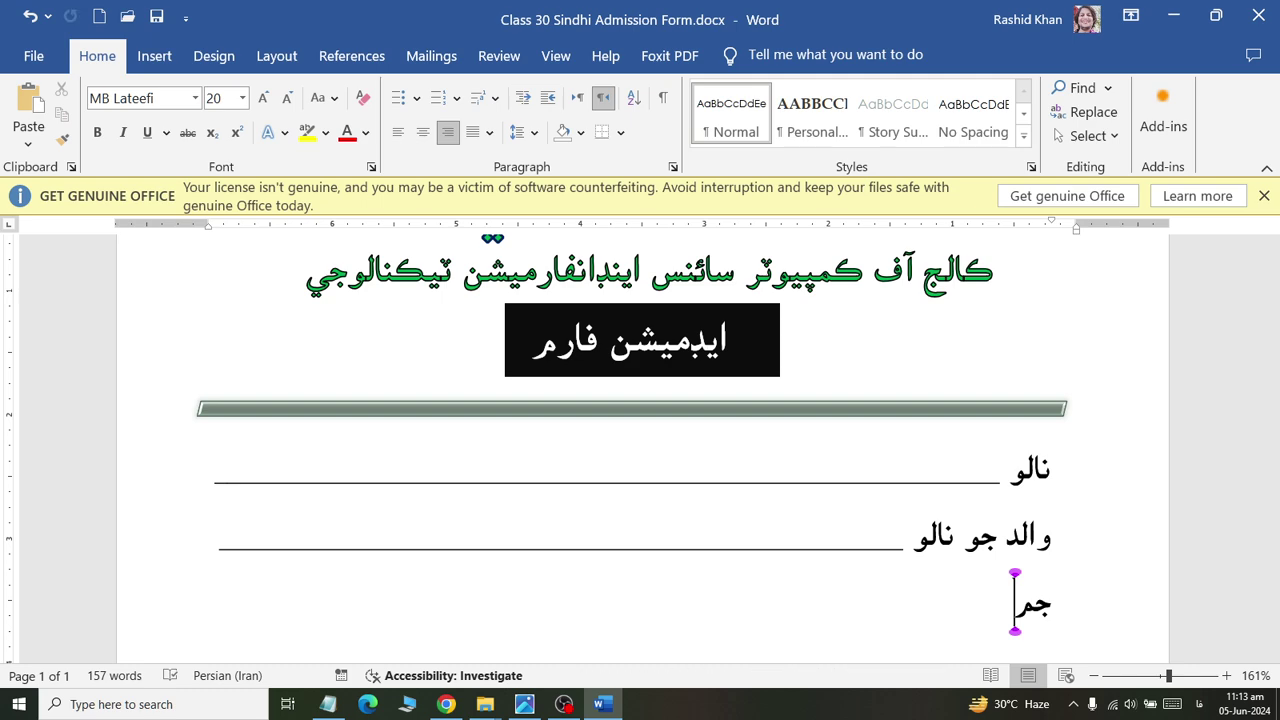
{"action": "key", "text": "BackSpace"}
{"action": "key", "text": "BackSpace"}
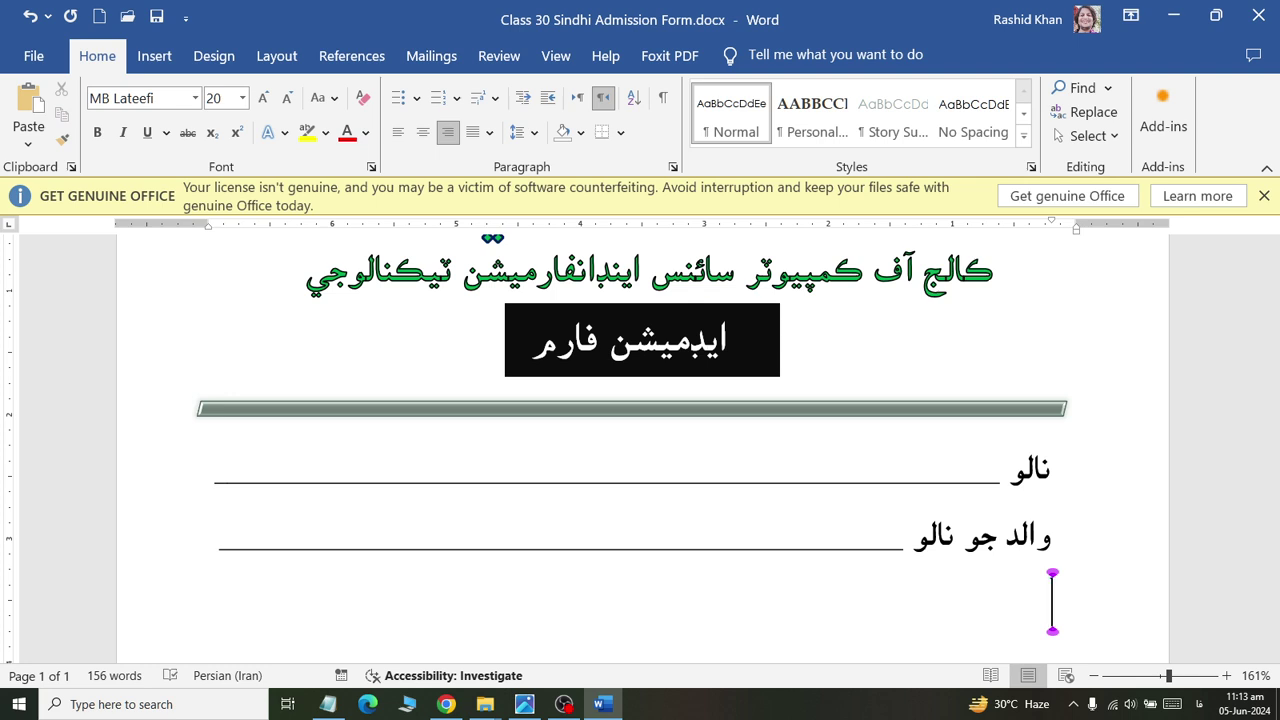
{"action": "type", "text": "ٿ"}
{"action": "key", "text": "BackSpace"}
{"action": "type", "text": "چ"}
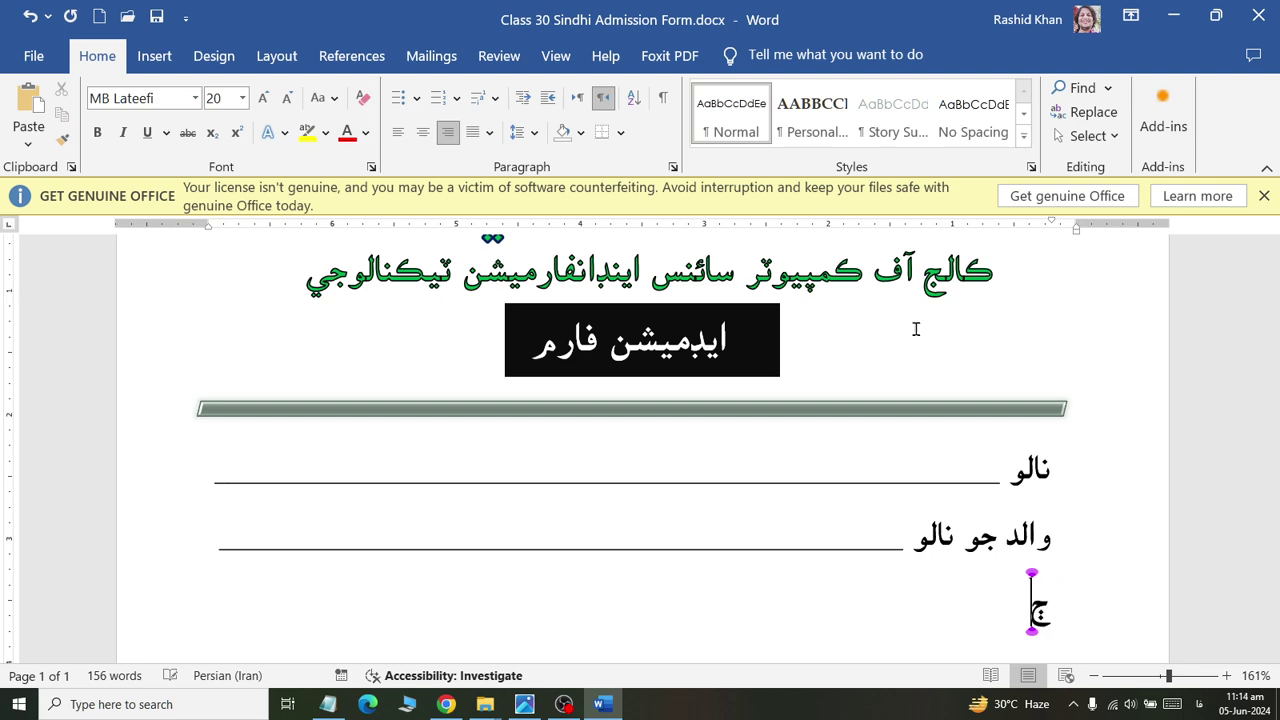
{"action": "type", "text": "مڻ"}
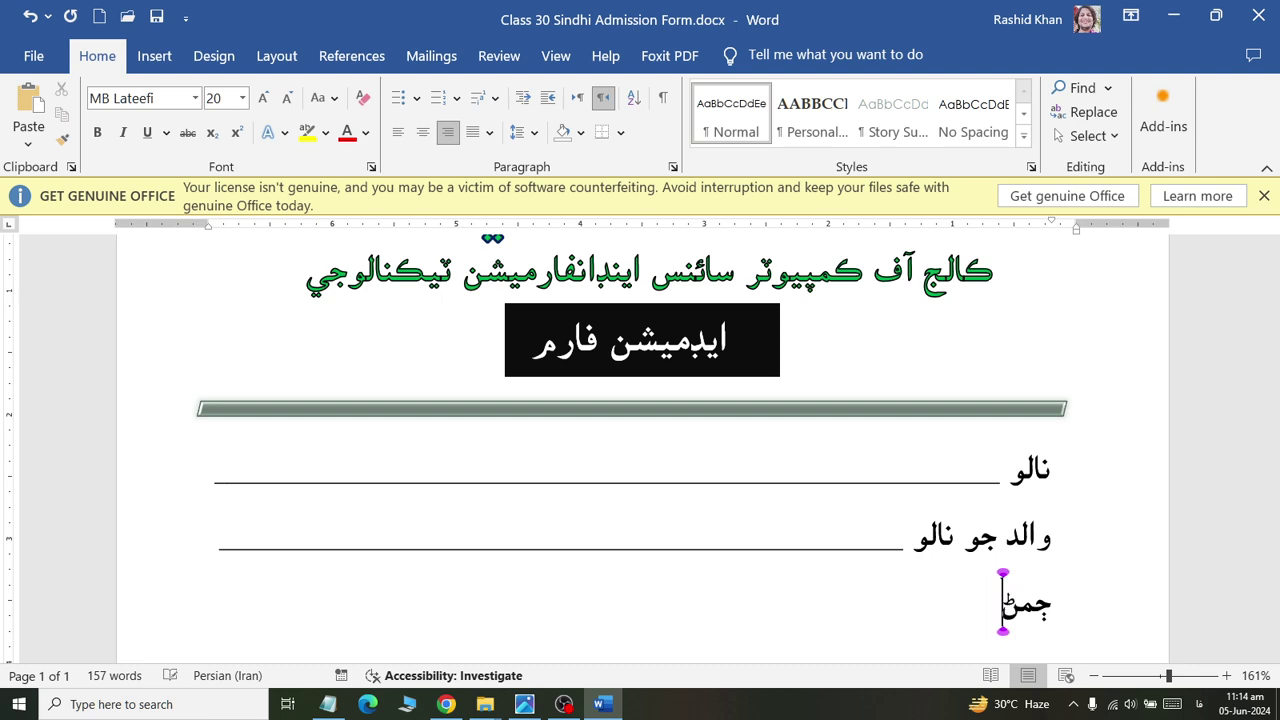
{"action": "type", "text": " جي تا"}
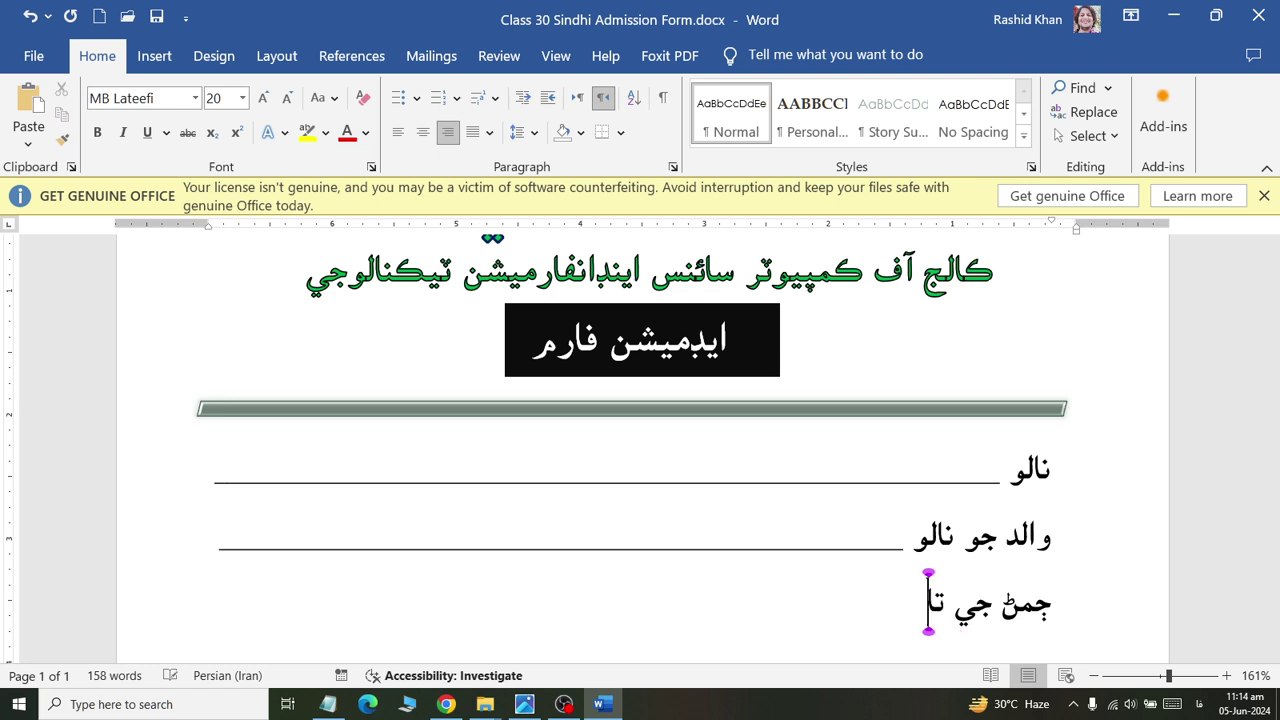
{"action": "type", "text": "ري"}
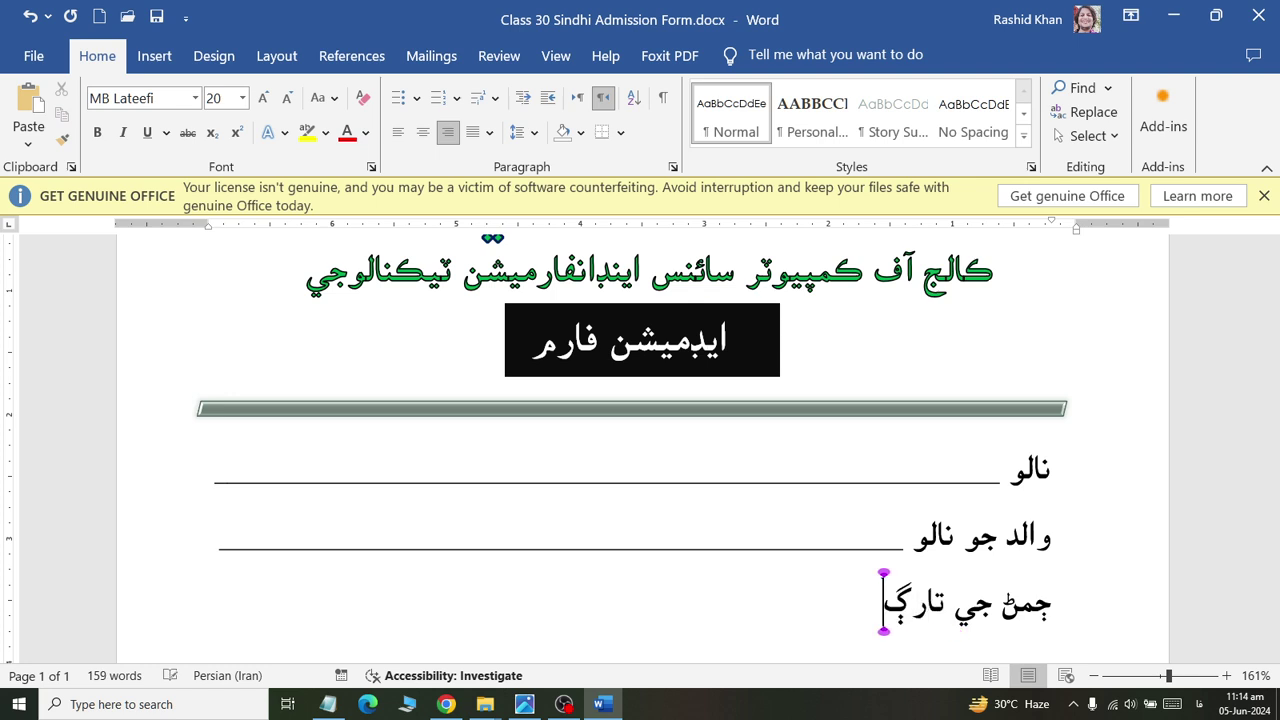
{"action": "key", "text": "BackSpace"}
{"action": "type", "text": "ي"}
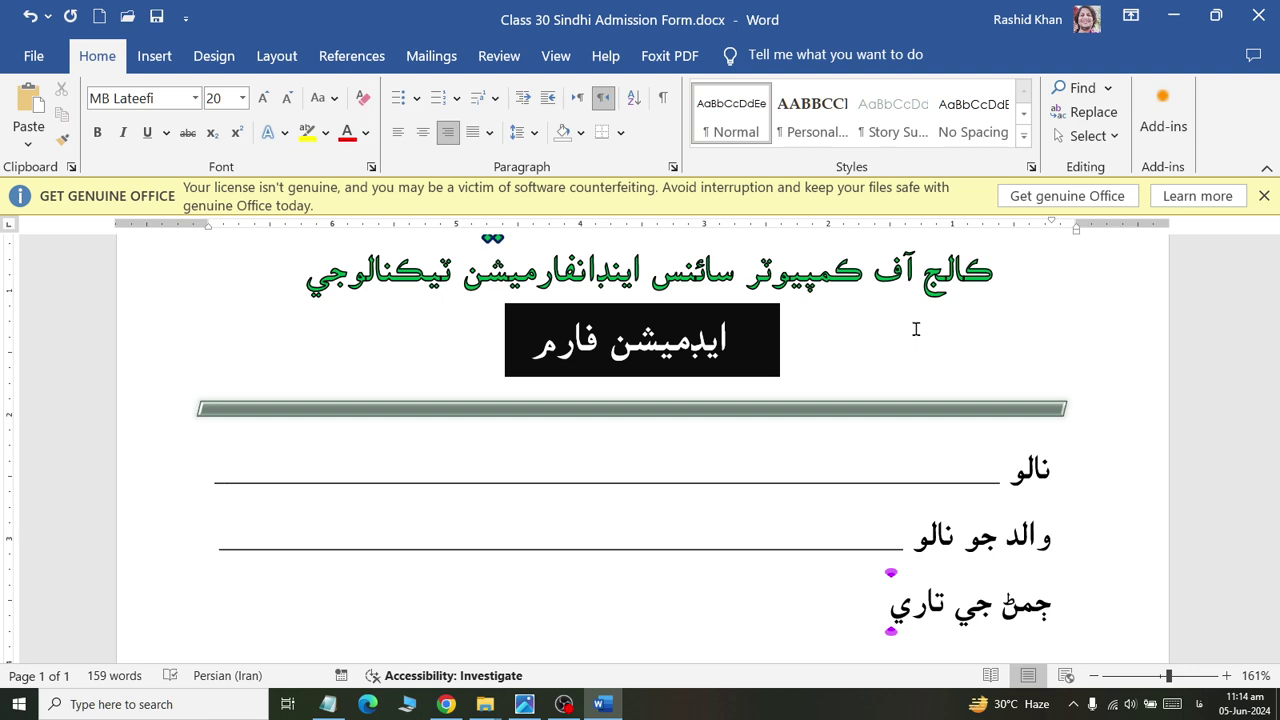
{"action": "type", "text": "ک"}
{"action": "key", "text": "BackSpace"}
Finish the label ڄمڻ جي تاريخ and extend its underscore fill-in line to the margin.
{"action": "type", "text": "خ "}
{"action": "type", "text": "_"}
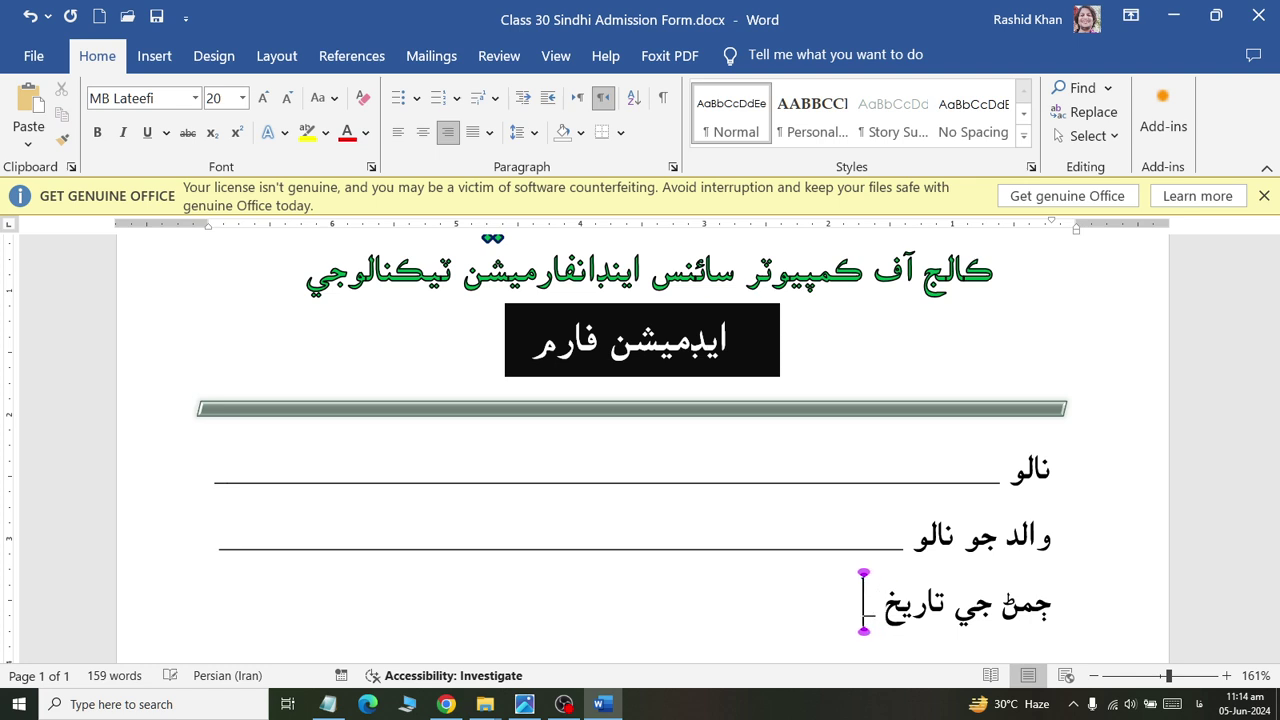
{"action": "type", "text": "_______________________________"}
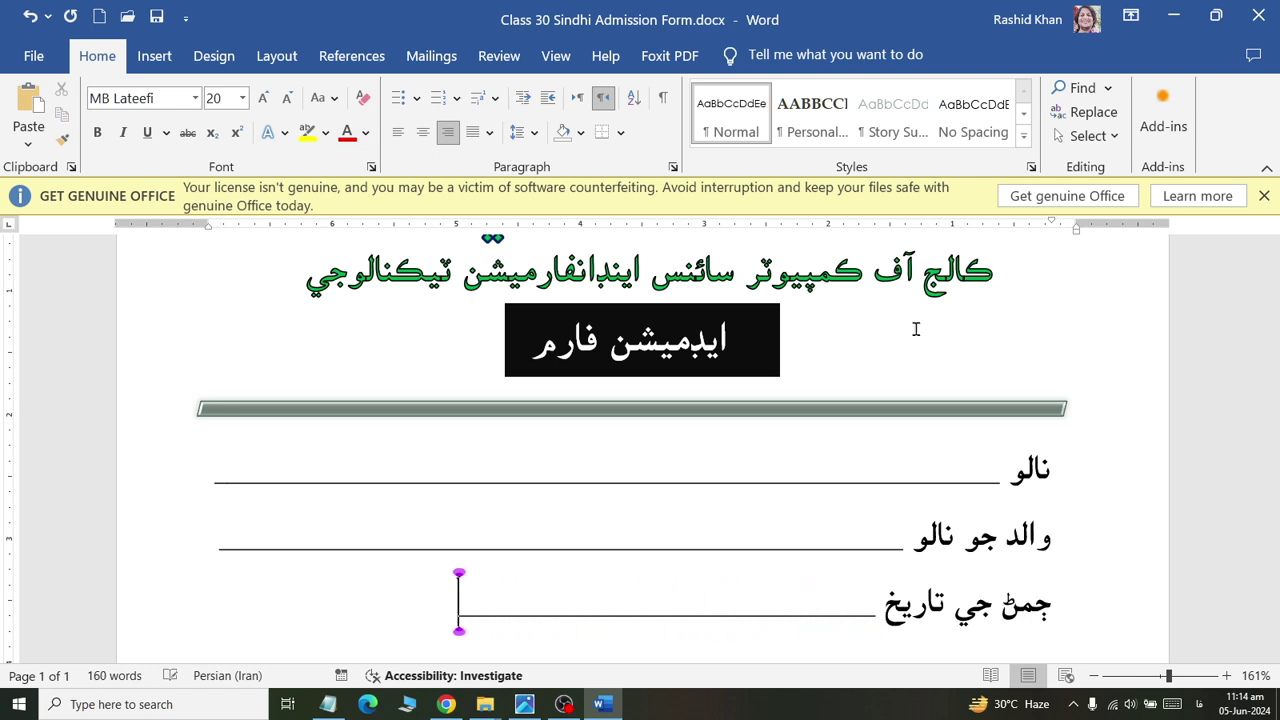
{"action": "key", "text": "BackSpace"}
{"action": "key", "text": "BackSpace"}
{"action": "key", "text": "BackSpace"}
{"action": "key", "text": "BackSpace"}
{"action": "key", "text": "BackSpace"}
{"action": "key", "text": "BackSpace"}
{"action": "key", "text": "BackSpace"}
{"action": "key", "text": "BackSpace"}
{"action": "key", "text": "BackSpace"}
{"action": "key", "text": "BackSpace"}
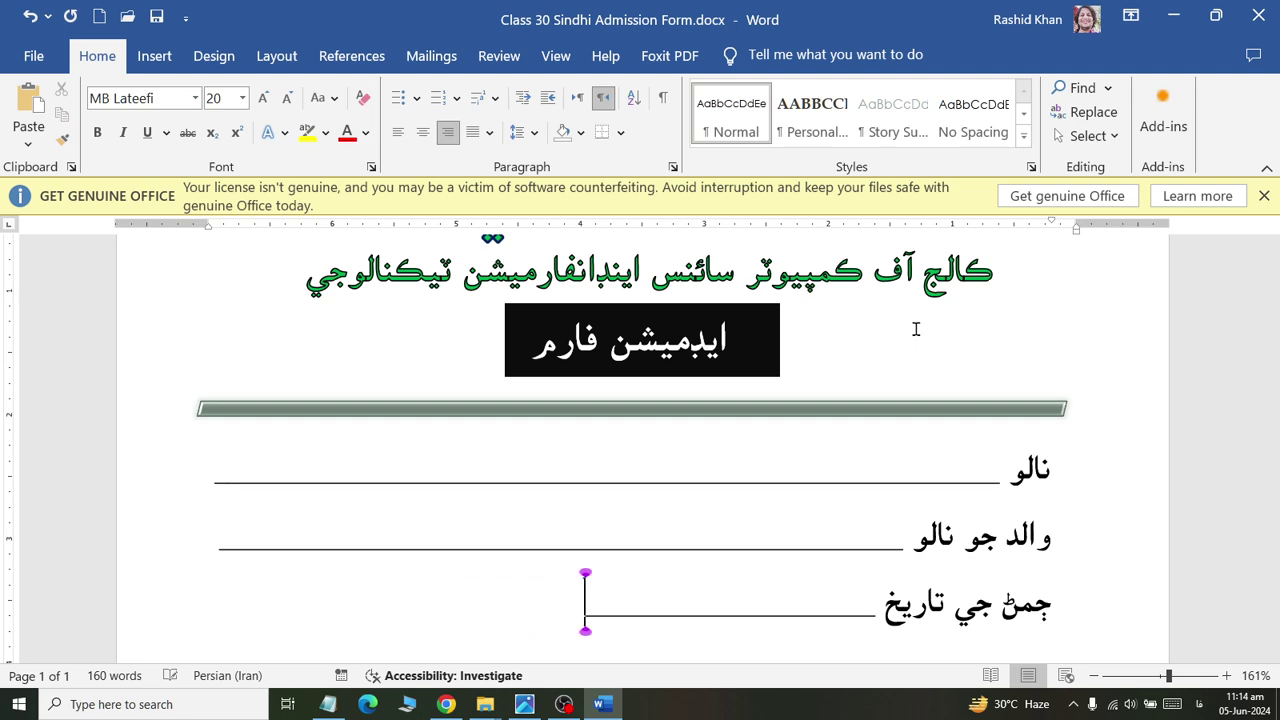
{"action": "type", "text": "____________________"}
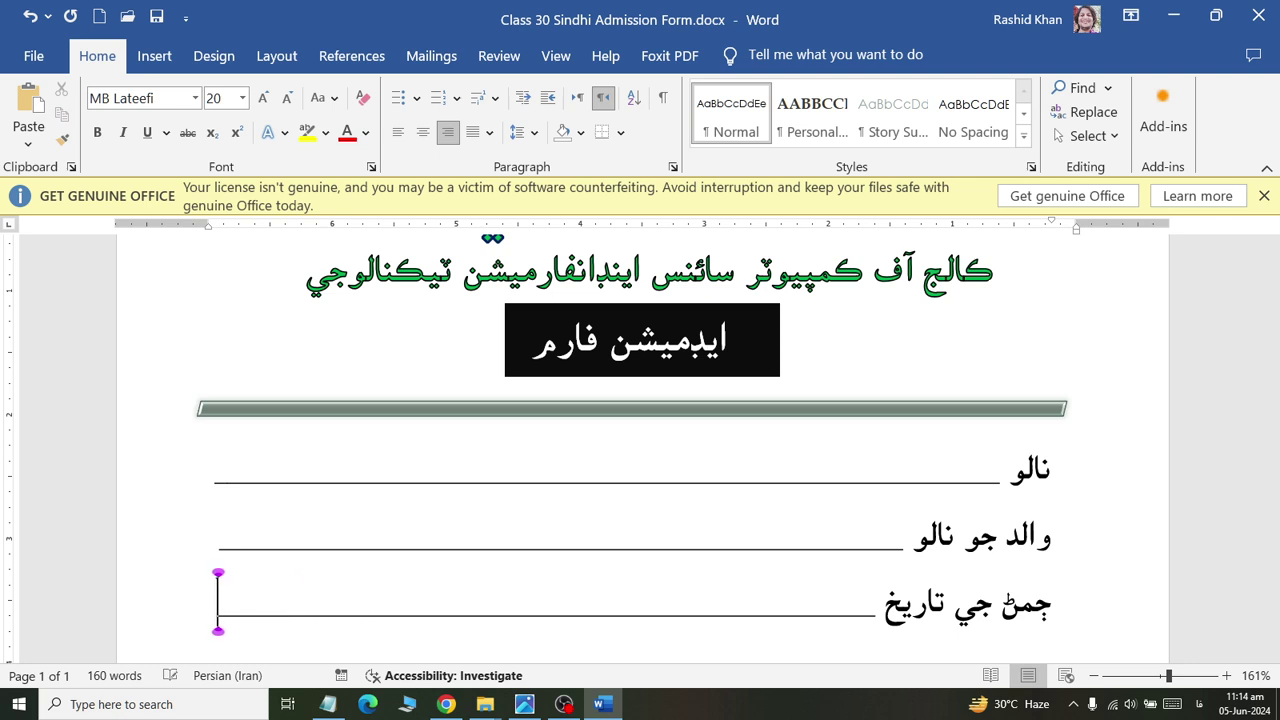
{"action": "left_click_drag", "start_coordinate": [370, 602], "coordinate": [212, 602]}
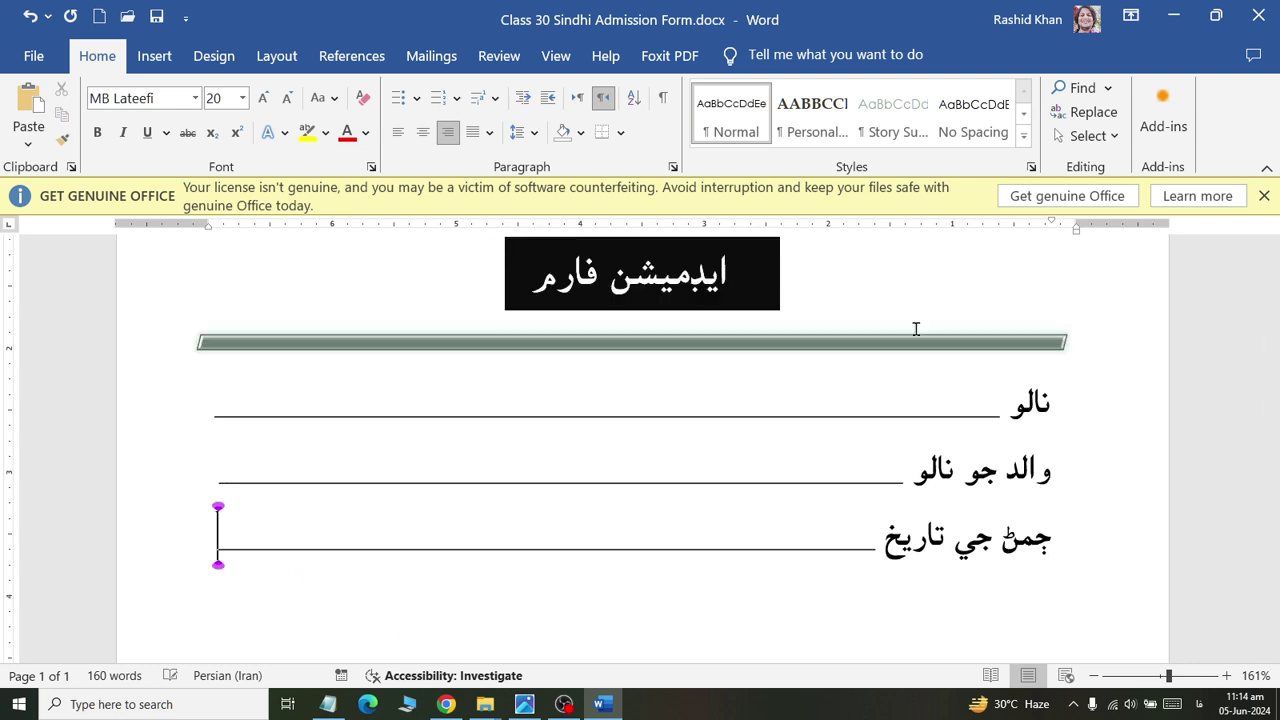
{"action": "scroll", "coordinate": [1031, 486], "scroll_direction": "down", "scroll_amount": 5, "text": "ctrl"}
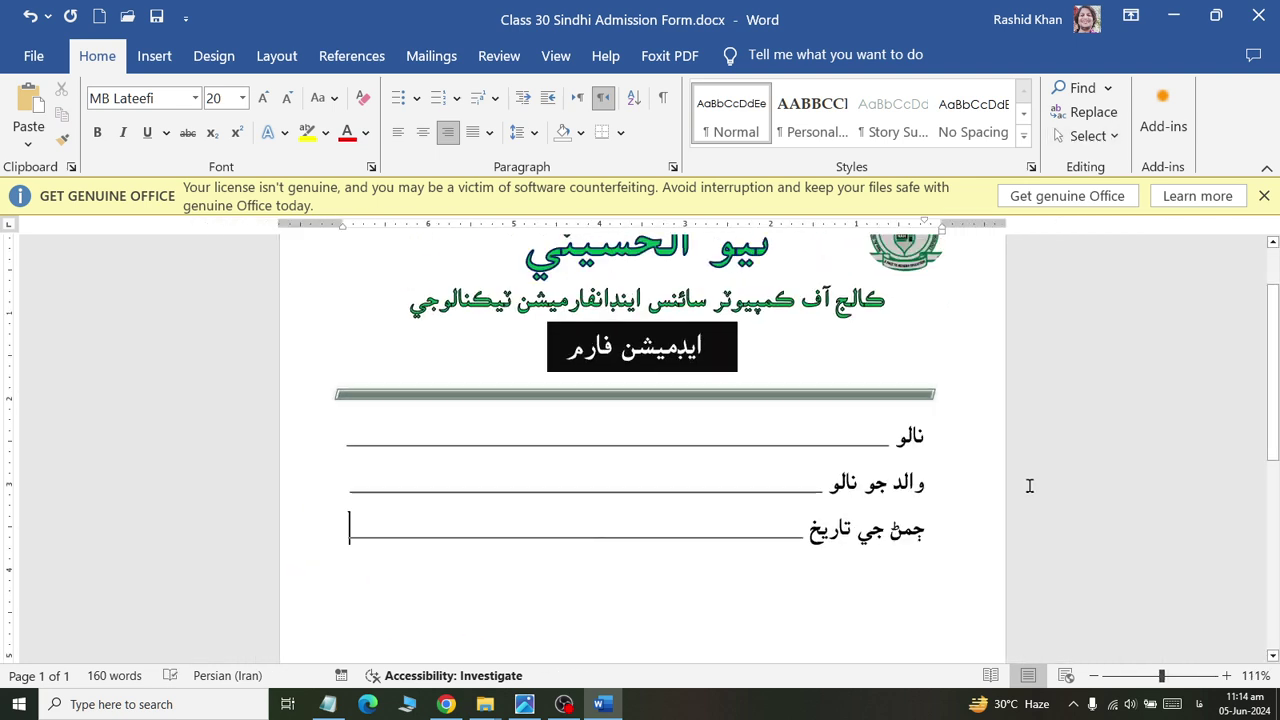
{"action": "scroll", "coordinate": [1031, 486], "scroll_direction": "down", "scroll_amount": 2}
{"action": "key", "text": "alt+Tab"}
{"action": "scroll", "coordinate": [1031, 486], "scroll_direction": "down", "scroll_amount": 1}
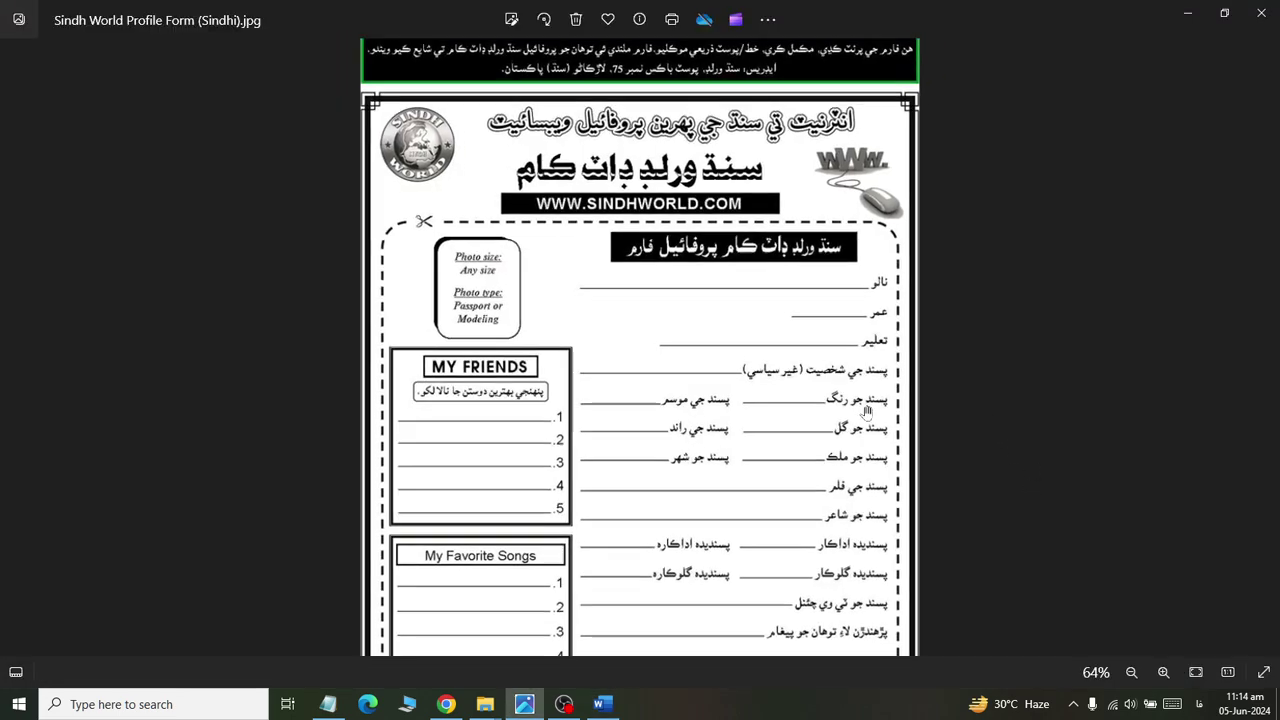
{"action": "left_click_drag", "start_coordinate": [757, 334], "coordinate": [751, 288]}
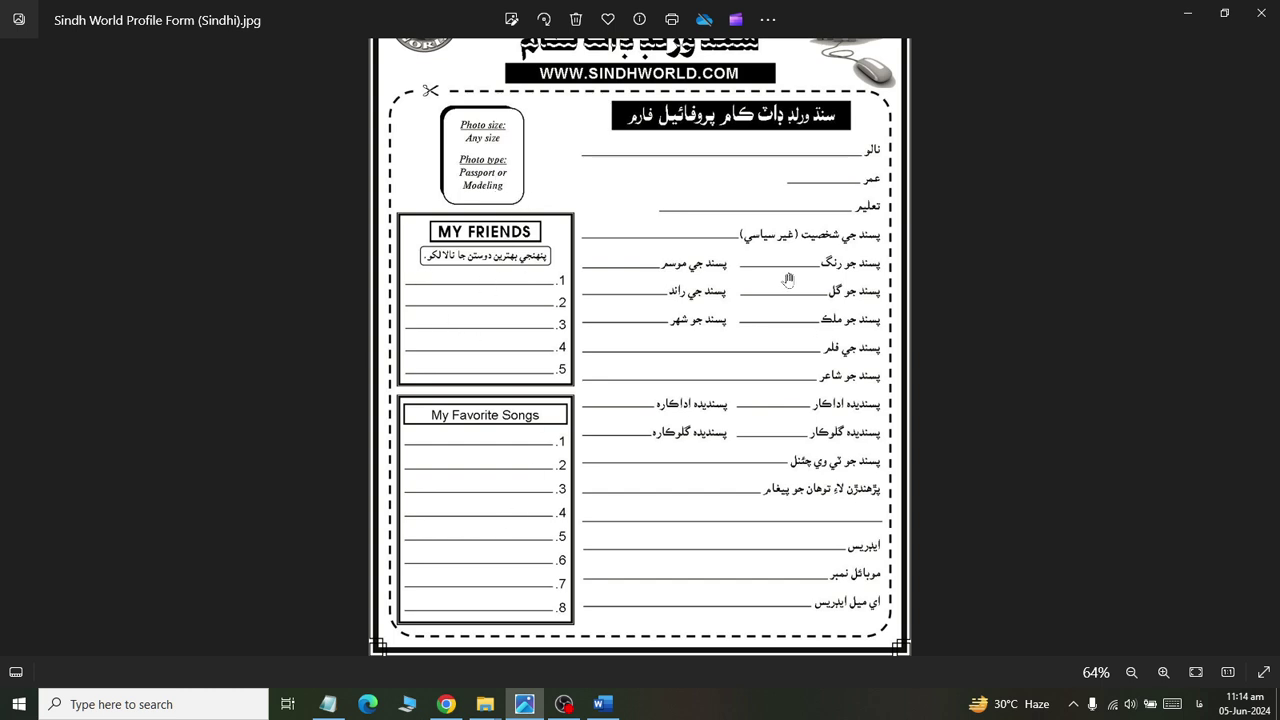
{"action": "left_click_drag", "start_coordinate": [788, 280], "coordinate": [790, 398]}
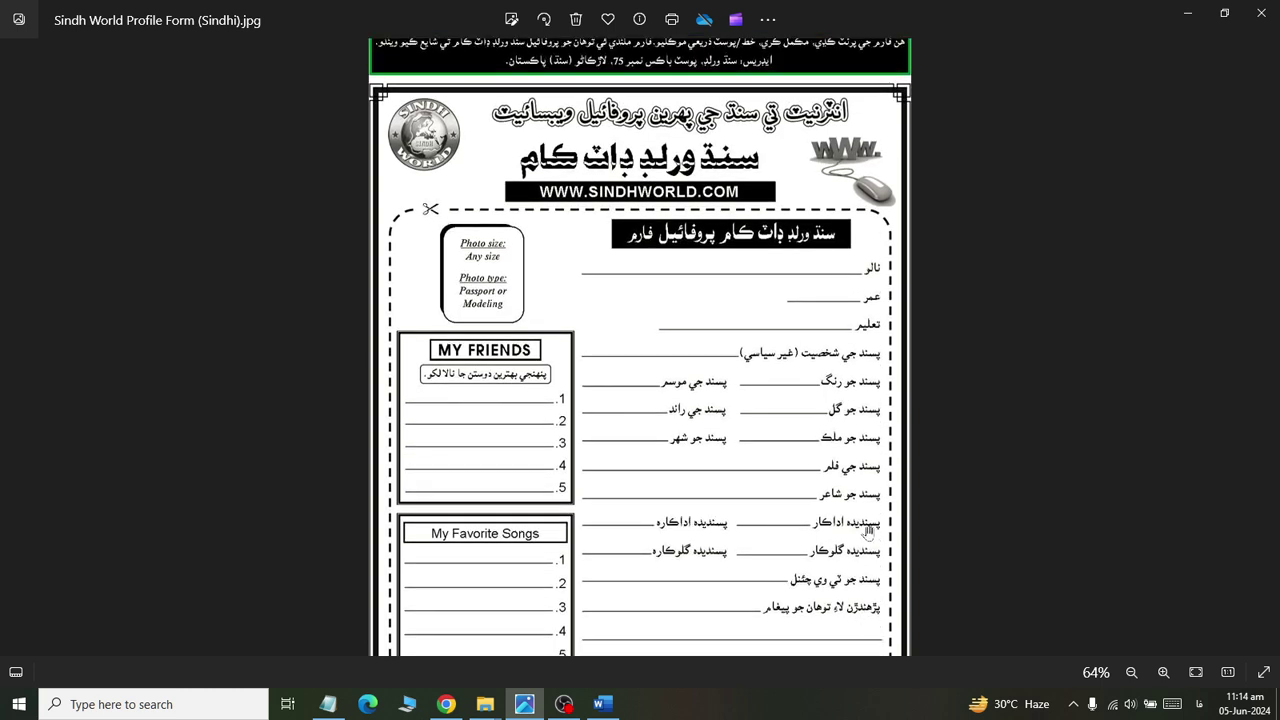
{"action": "left_click", "coordinate": [1261, 13]}
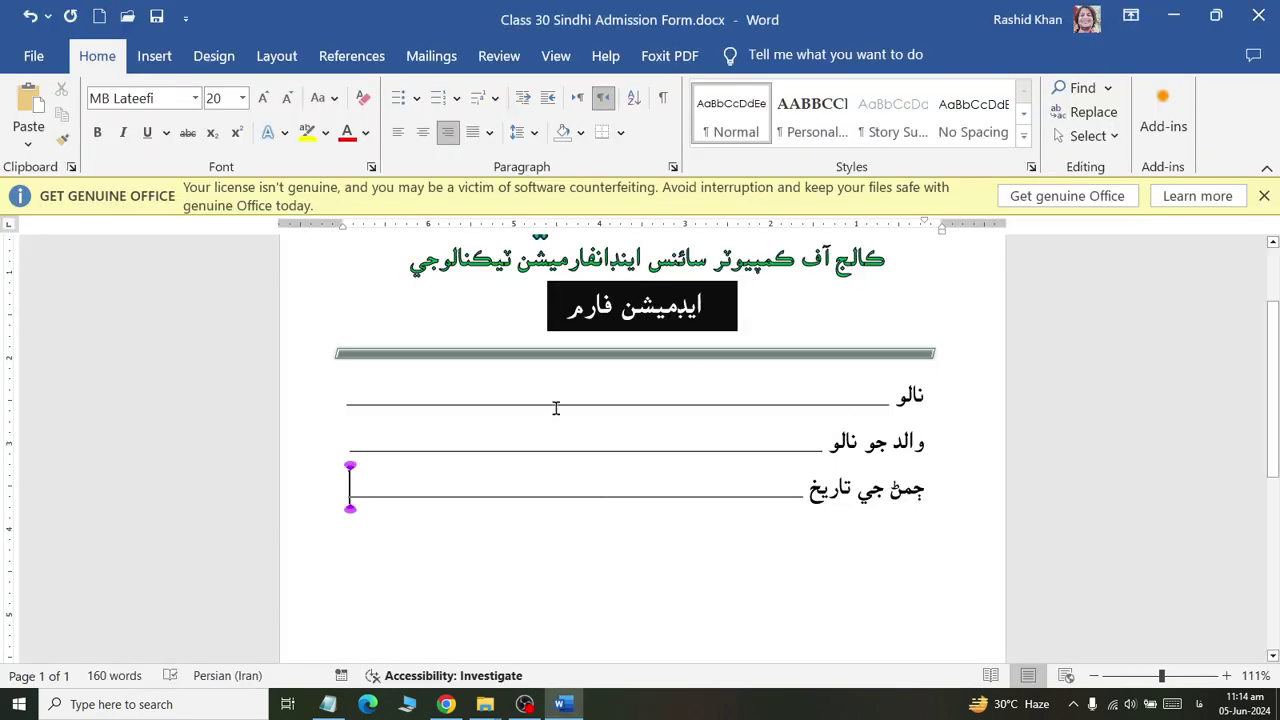
Scroll to the top of the form to review the header and three fields, redoing the last undone edit.
{"action": "scroll", "coordinate": [556, 408], "scroll_direction": "up", "scroll_amount": 1}
{"action": "scroll", "coordinate": [561, 405], "scroll_direction": "up", "scroll_amount": 1}
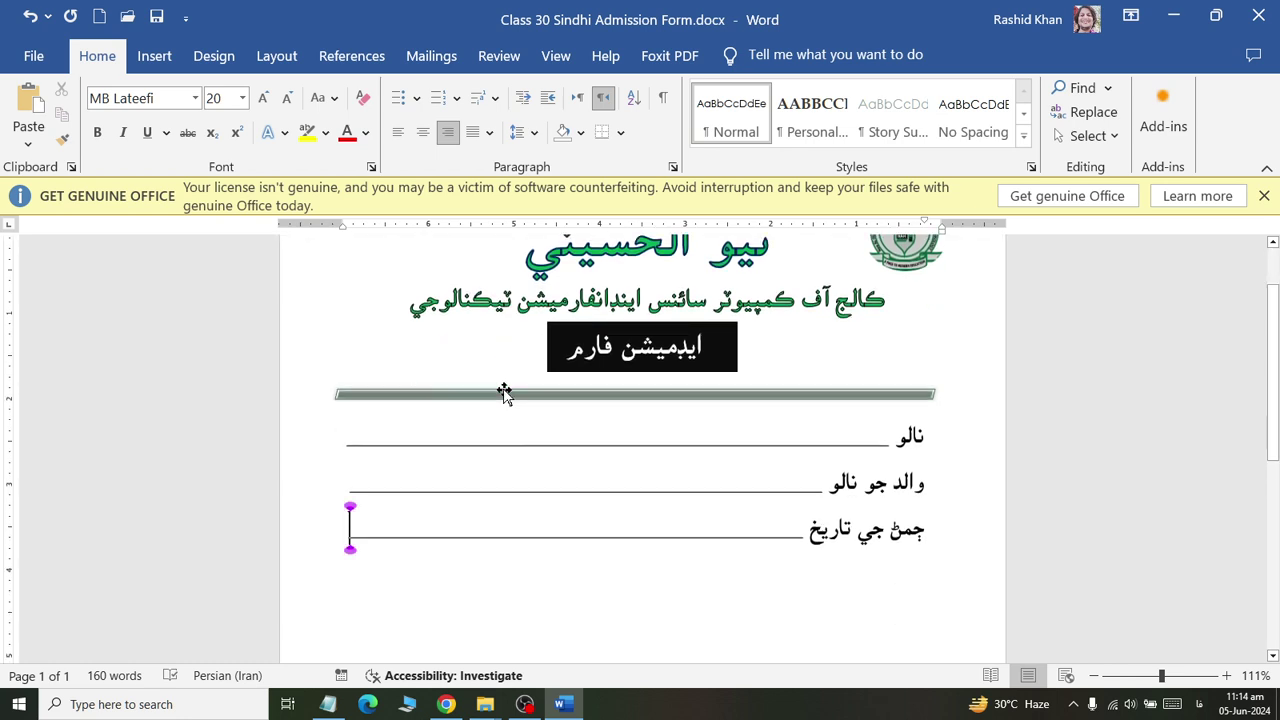
{"action": "scroll", "coordinate": [504, 392], "scroll_direction": "up", "scroll_amount": 1}
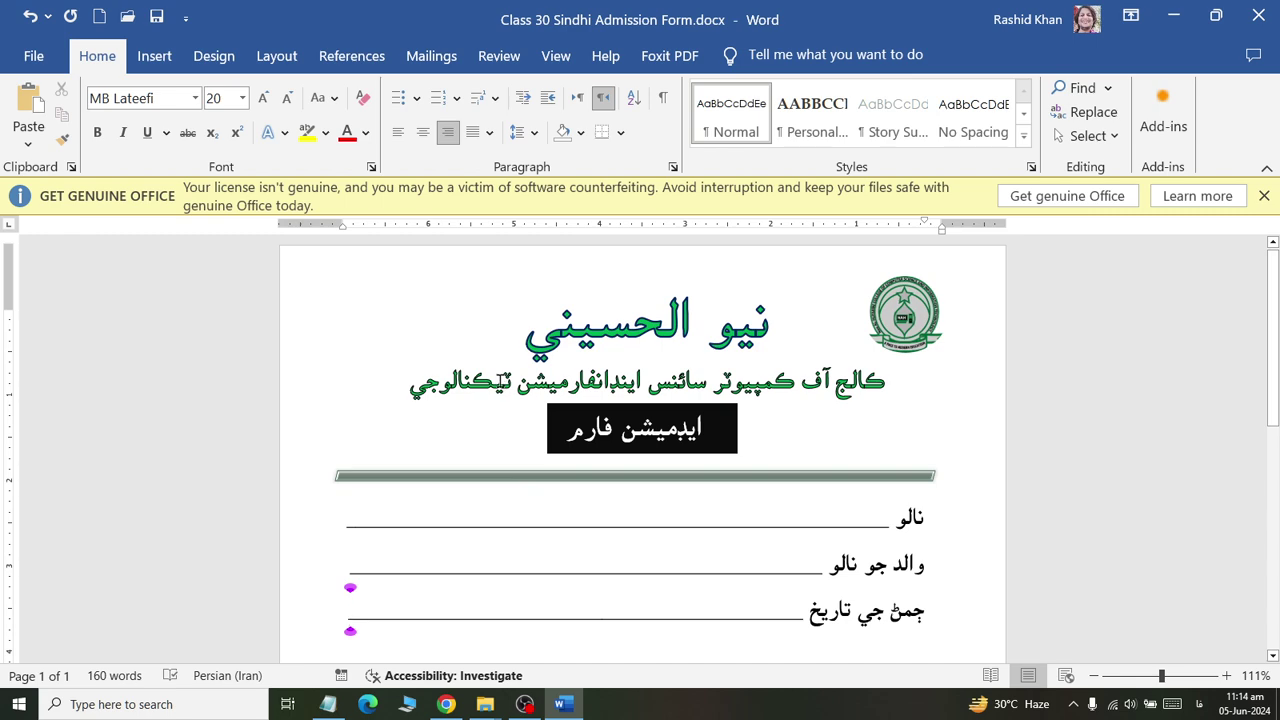
{"action": "key", "text": "ctrl+y"}
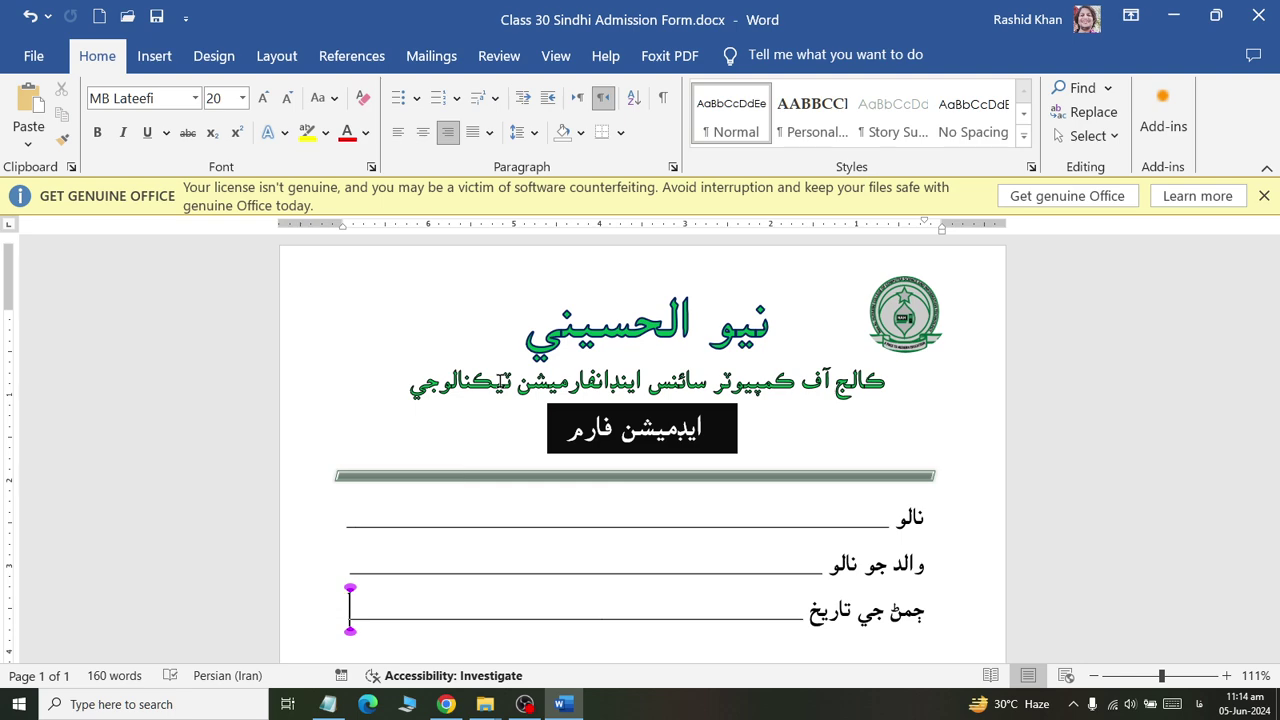
{"action": "scroll", "coordinate": [651, 417], "scroll_direction": "down", "scroll_amount": 1}
{"action": "scroll", "coordinate": [660, 468], "scroll_direction": "down", "scroll_amount": 1, "text": "ctrl"}
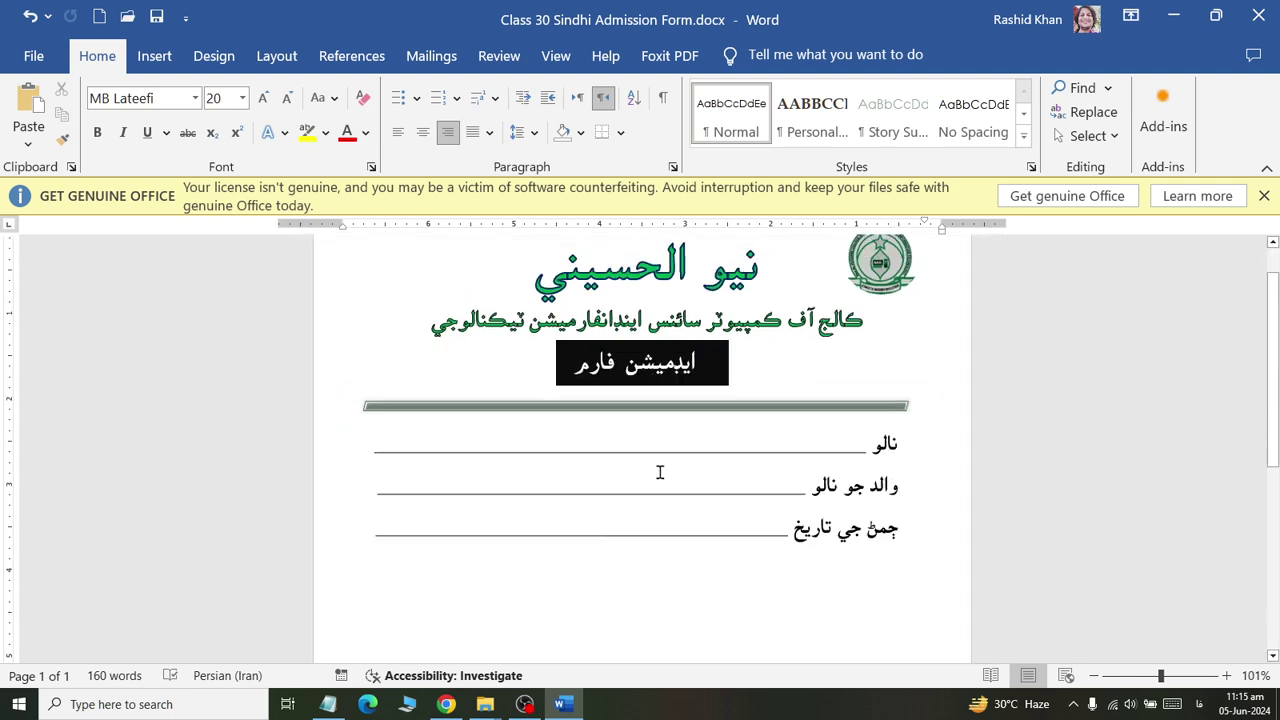
Draw a rectangle at the top-left of the page beside the college title.
{"action": "left_click", "coordinate": [158, 56]}
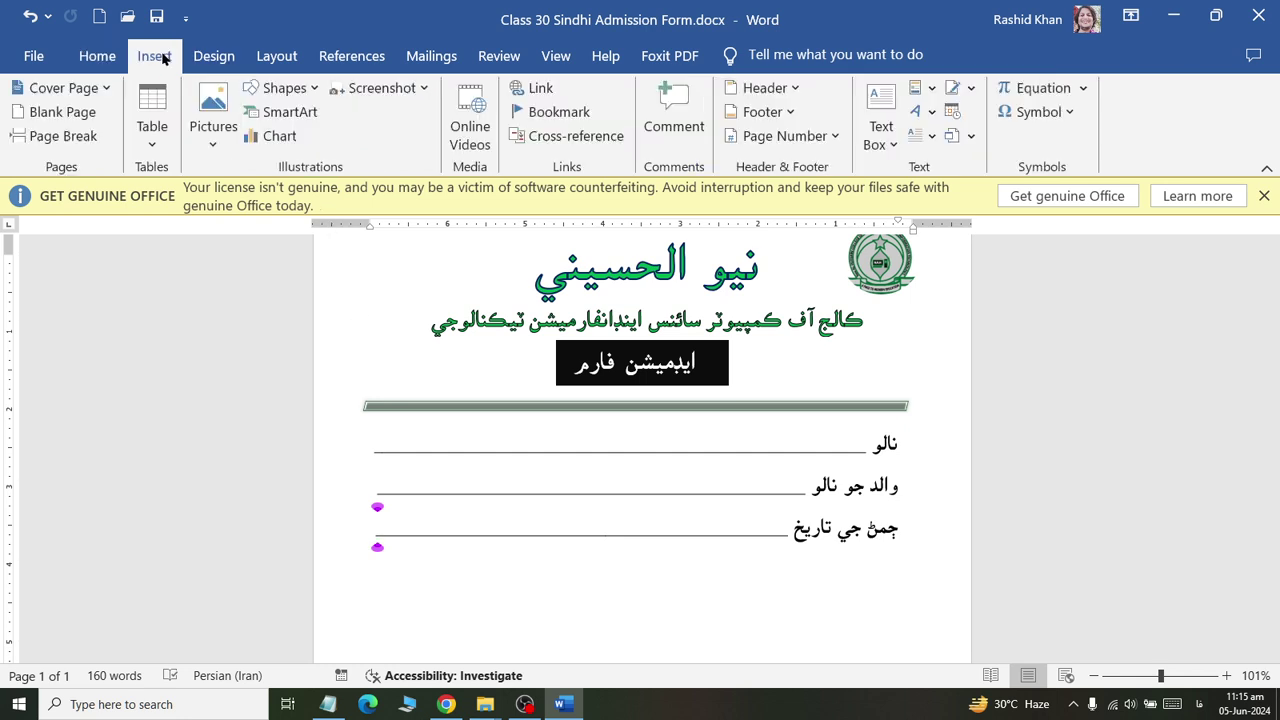
{"action": "left_click", "coordinate": [290, 88]}
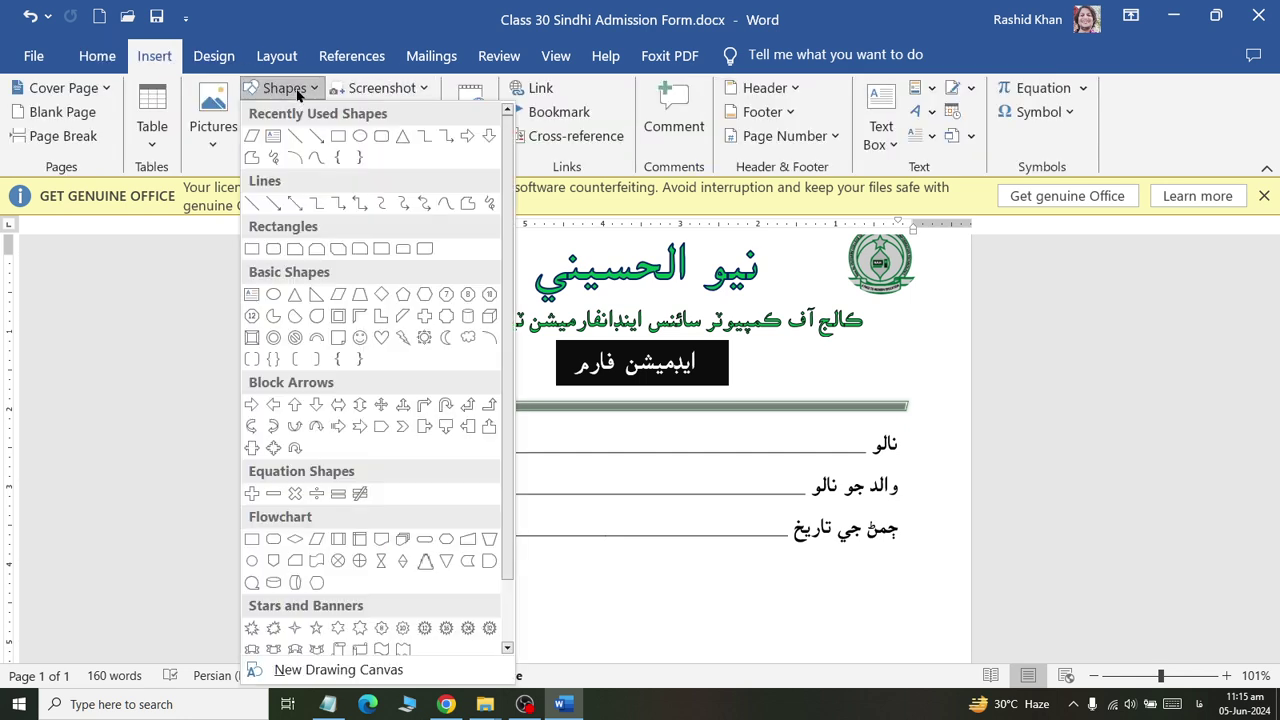
{"action": "left_click", "coordinate": [343, 140]}
{"action": "scroll", "coordinate": [512, 267], "scroll_direction": "up", "scroll_amount": 1}
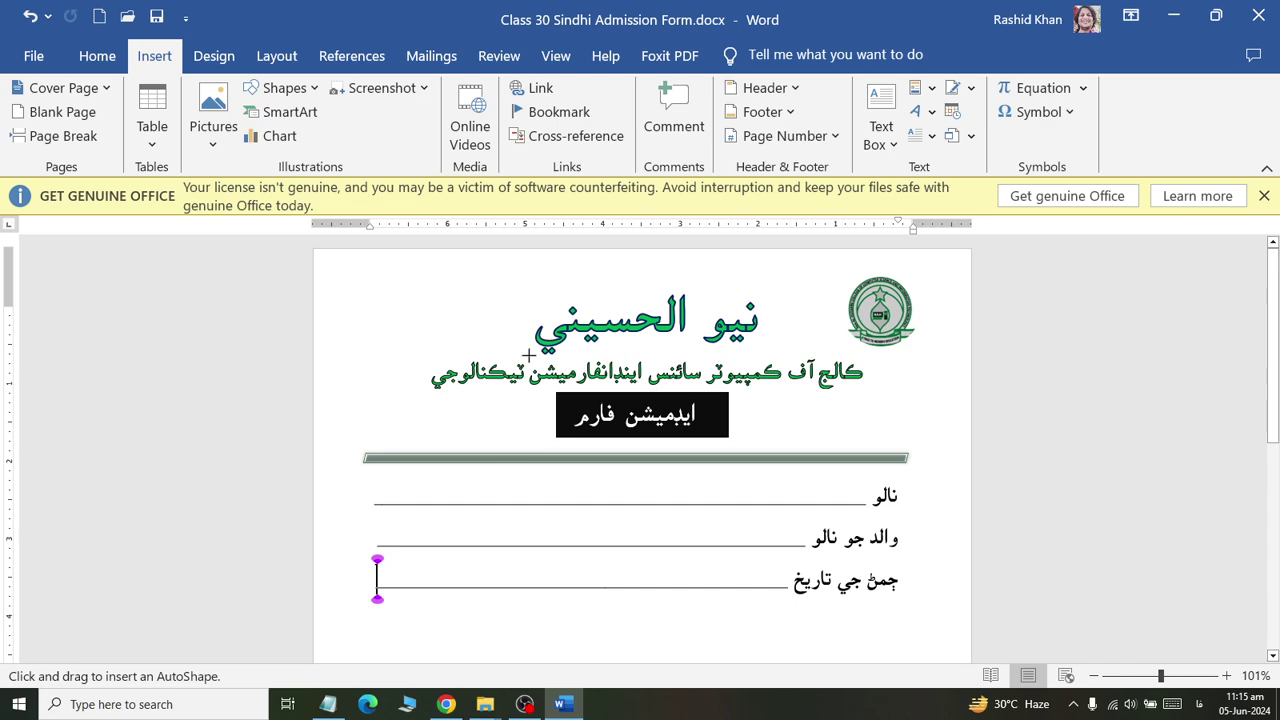
{"action": "mouse_move", "coordinate": [364, 280]}
{"action": "left_mouse_down"}
{"action": "mouse_move", "coordinate": [441, 361]}
{"action": "mouse_move", "coordinate": [391, 326]}
{"action": "left_mouse_up"}
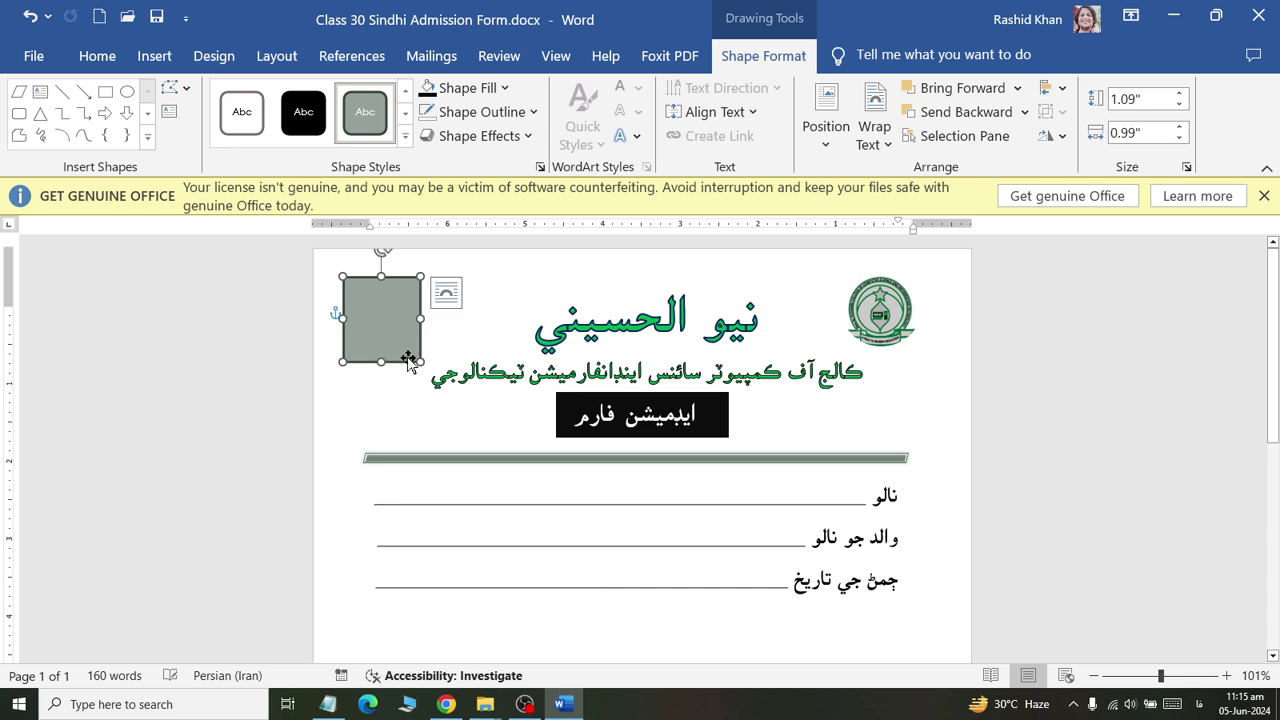
{"action": "left_click", "coordinate": [470, 88]}
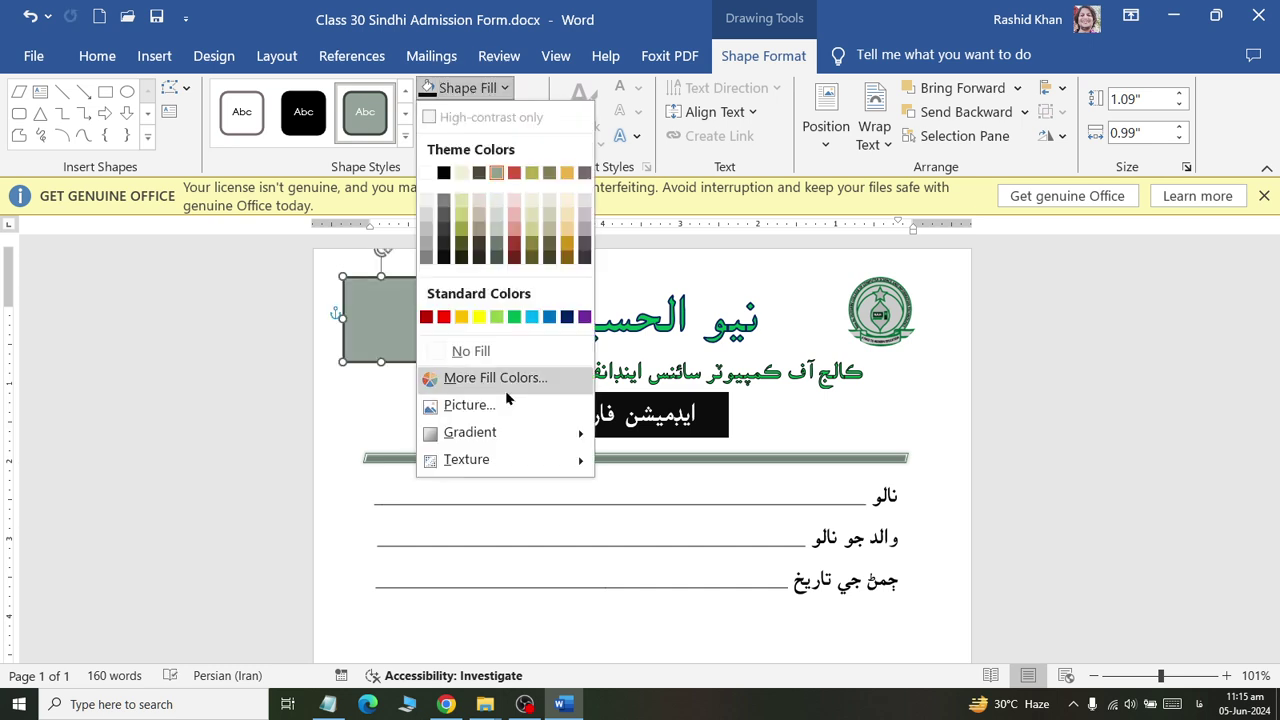
{"action": "left_click", "coordinate": [463, 95]}
Add the English text PHOTO inside the rectangle.
{"action": "right_click", "coordinate": [391, 331]}
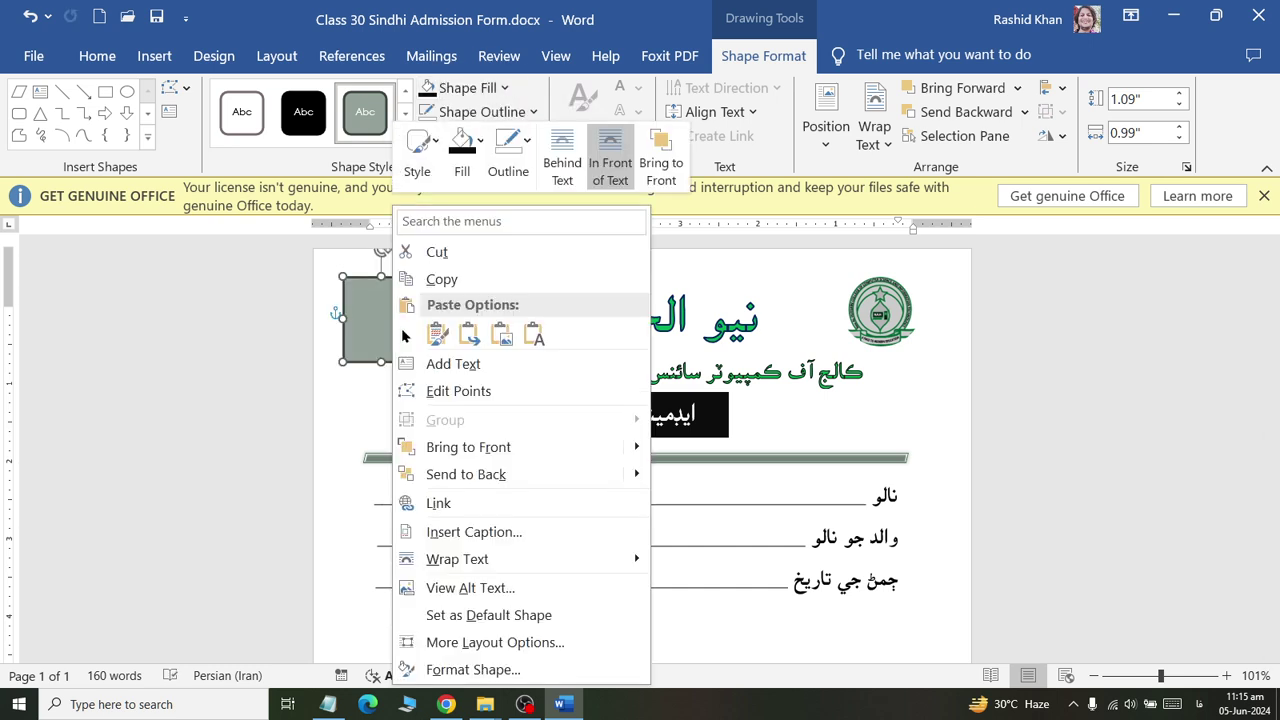
{"action": "left_click", "coordinate": [450, 364]}
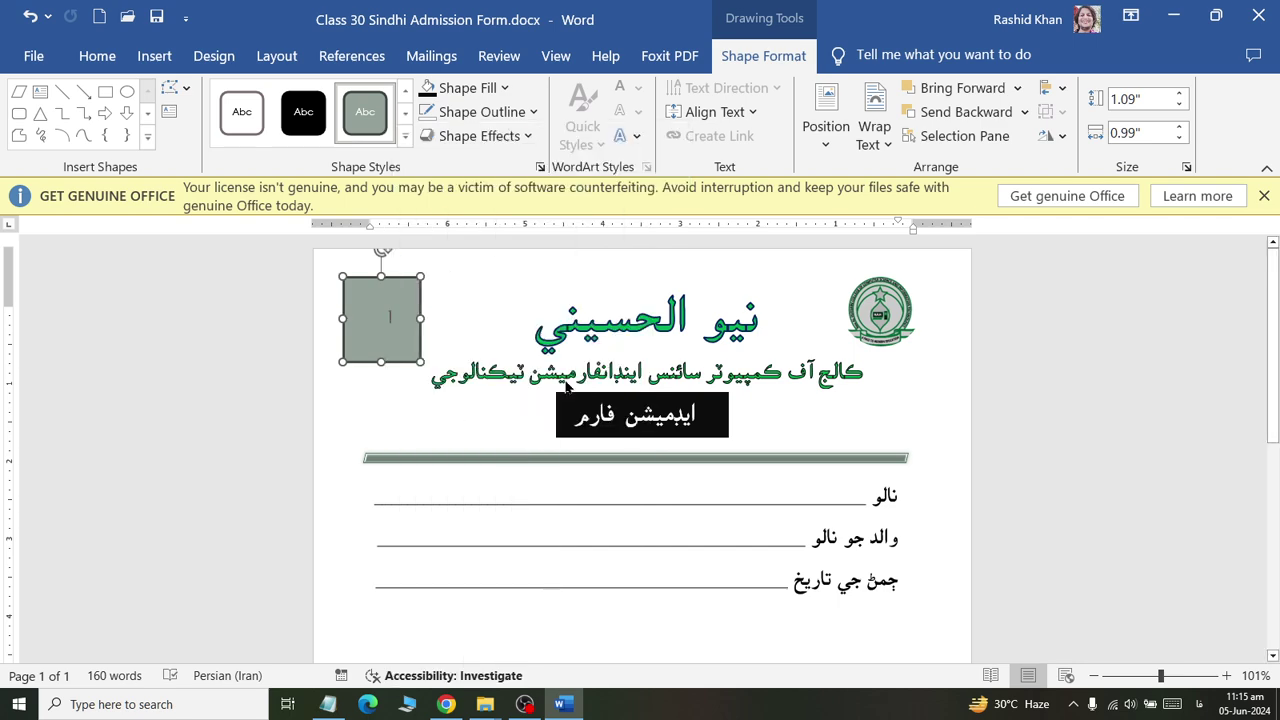
{"action": "type", "text": "قحٹ"}
{"action": "key", "text": "ctrl+z"}
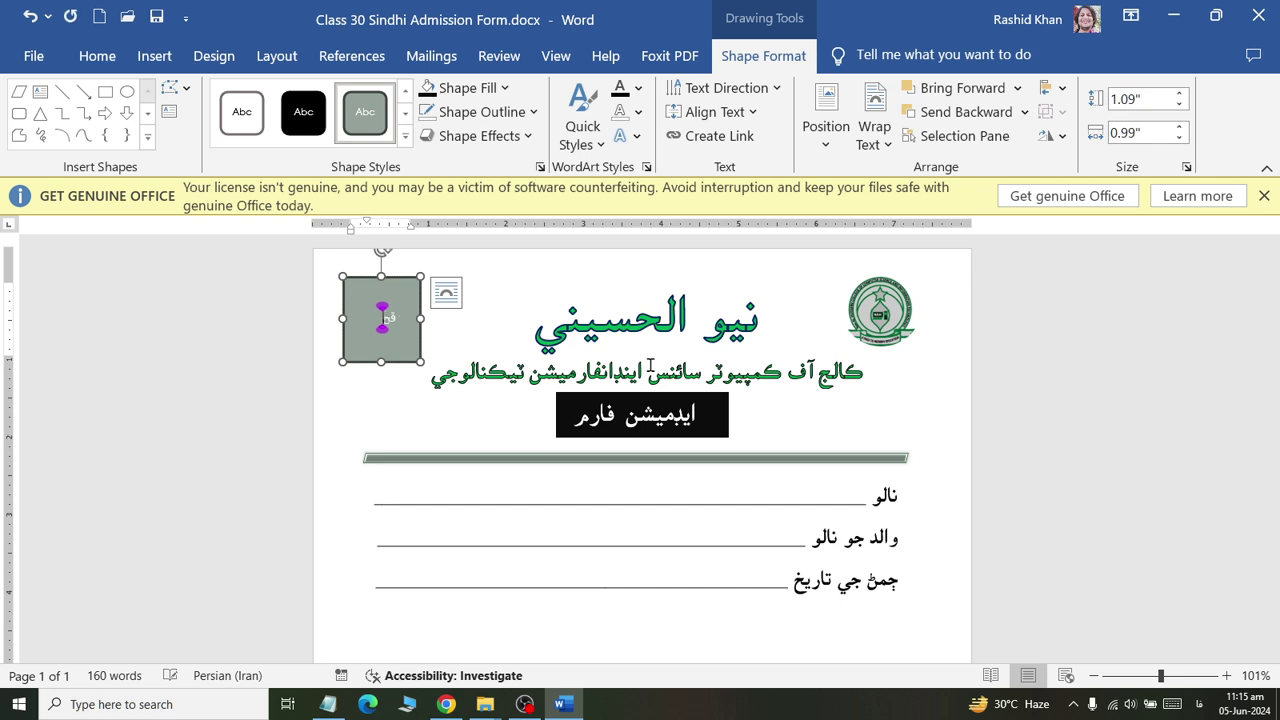
{"action": "key", "text": "alt+shift"}
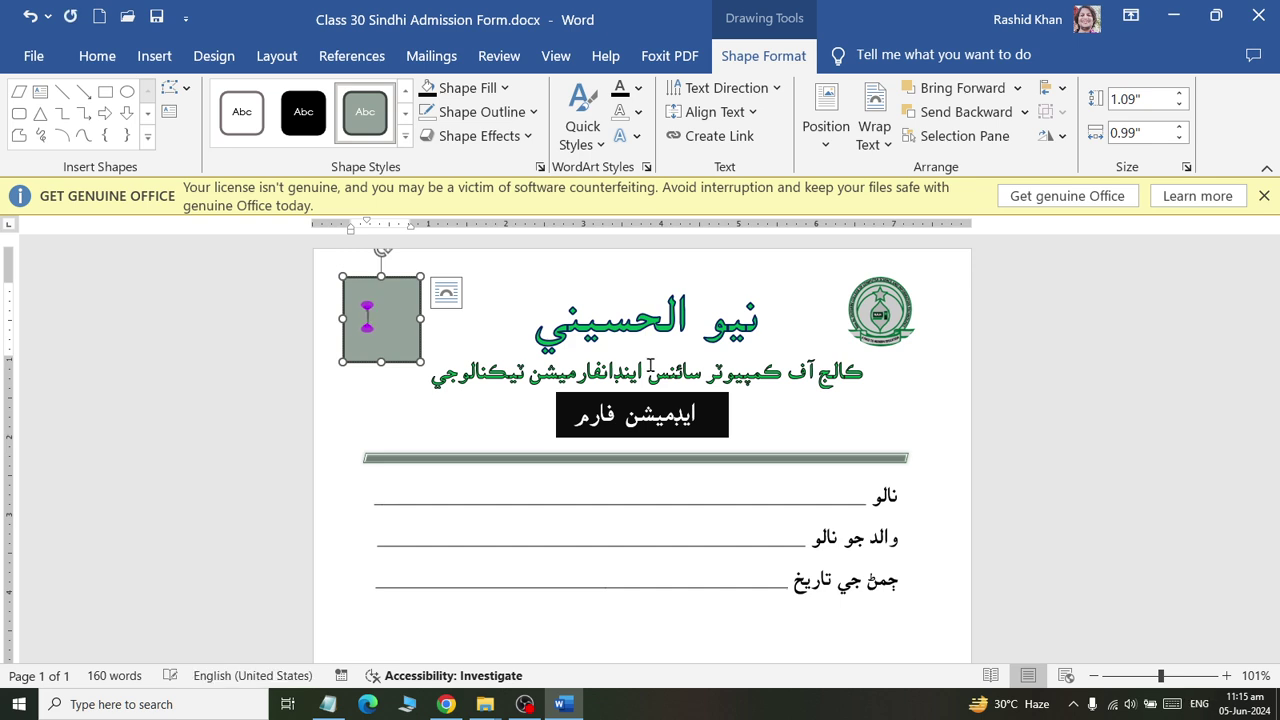
{"action": "type", "text": "PHOTO"}
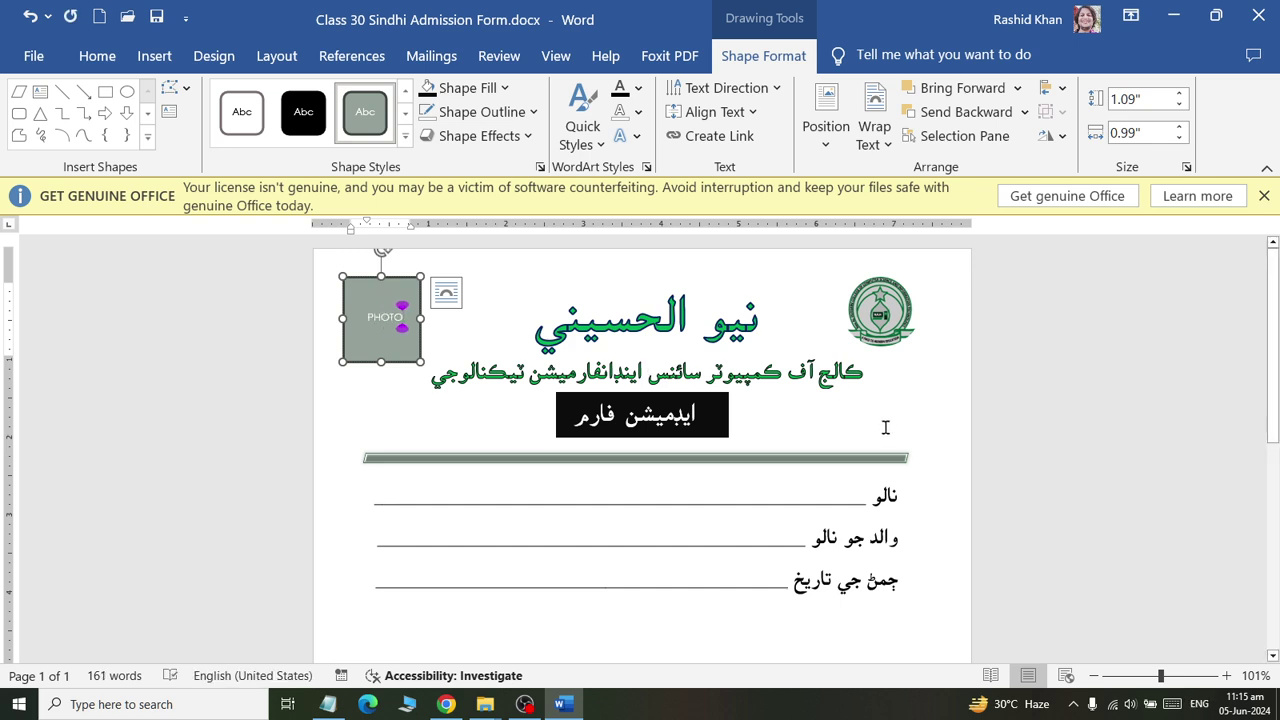
{"action": "left_click", "coordinate": [985, 408]}
Check the form and reselect the PHOTO box, dismissing its shortcut menu.
{"action": "scroll", "coordinate": [866, 557], "scroll_direction": "down", "scroll_amount": 1}
{"action": "left_click", "coordinate": [748, 545]}
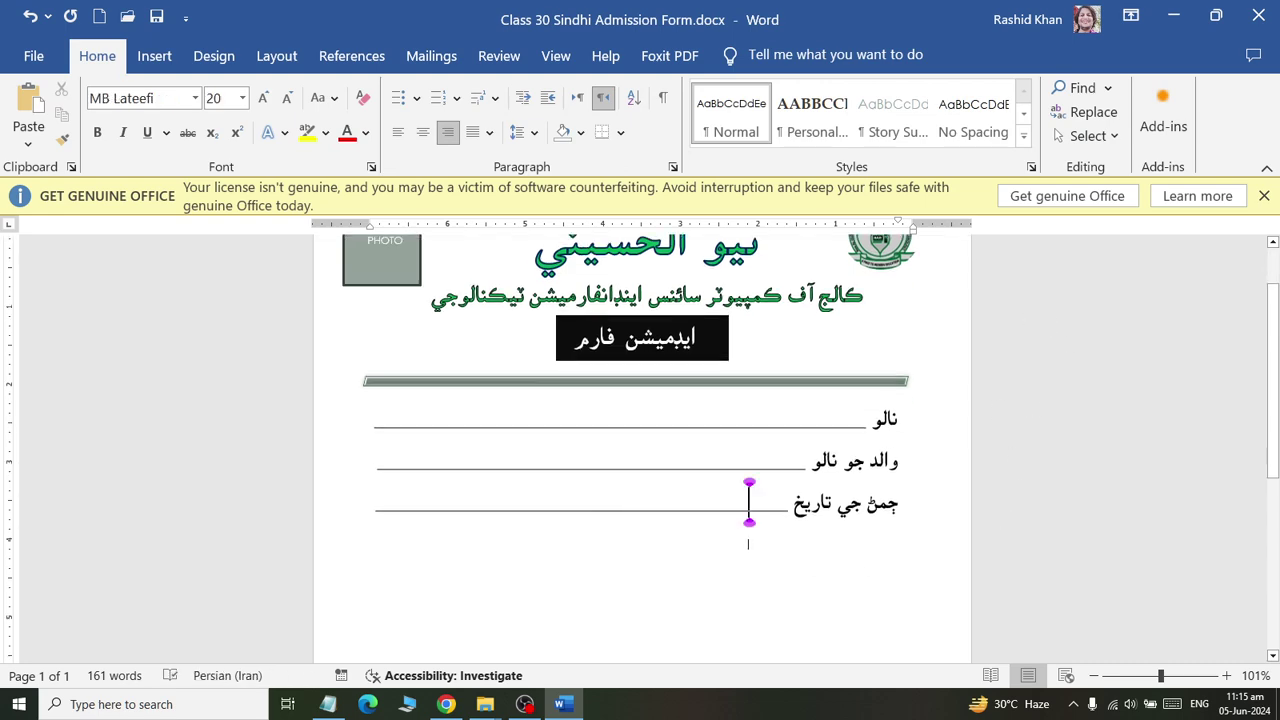
{"action": "scroll", "coordinate": [760, 545], "scroll_direction": "up", "scroll_amount": 1}
{"action": "left_click", "coordinate": [380, 320]}
{"action": "right_click", "coordinate": [370, 320]}
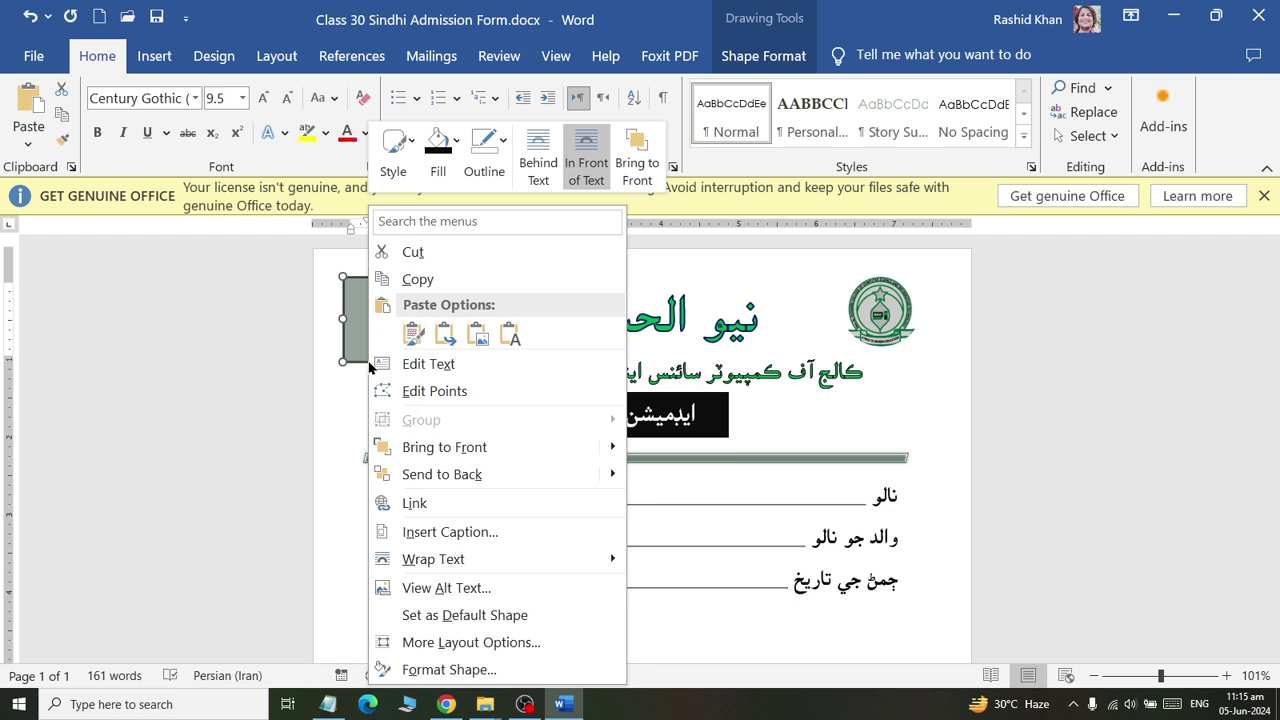
{"action": "key", "text": "Escape"}
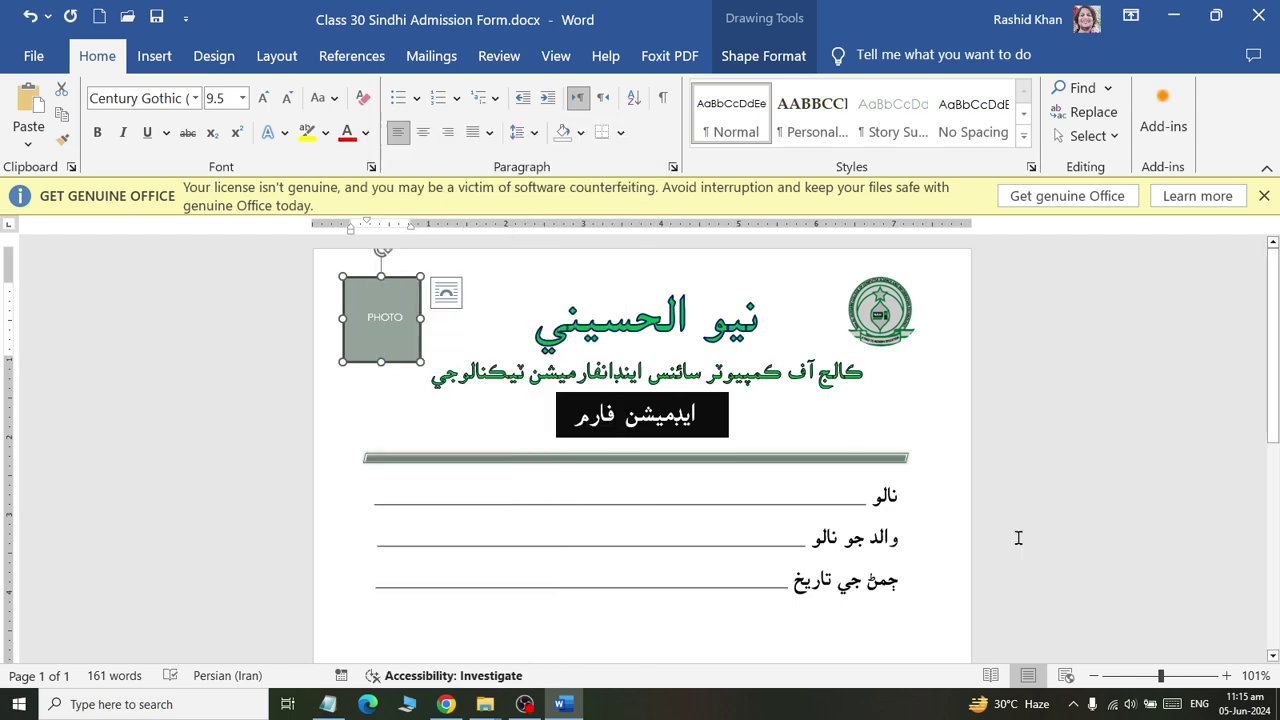